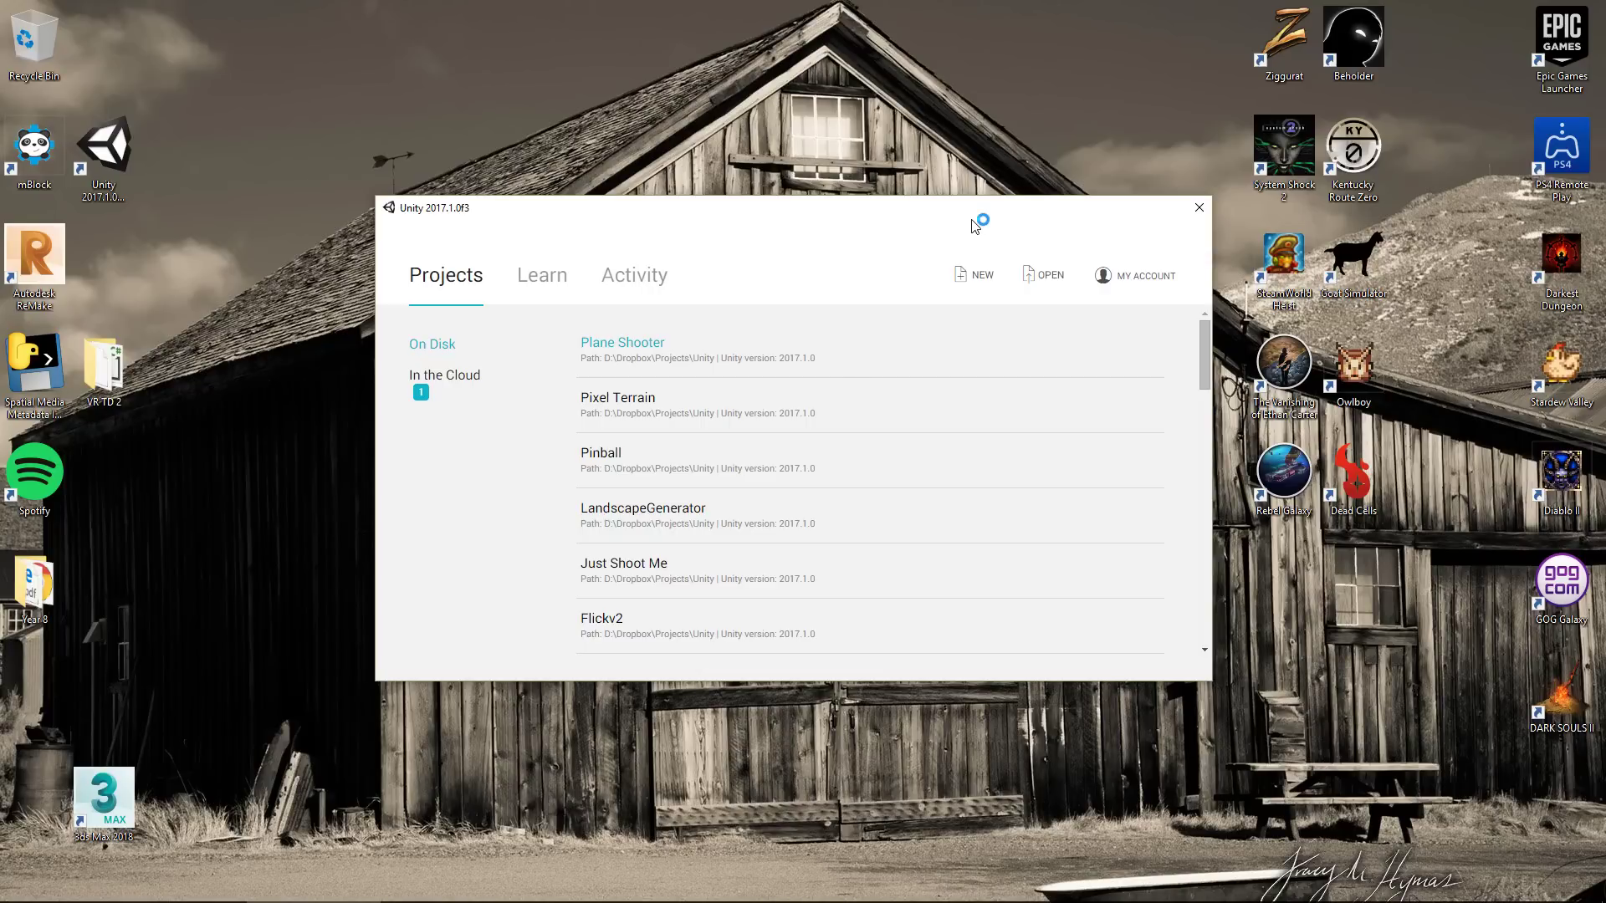
# Create a new 3D project named 'Virtual Tour' and dismiss the stray File Explorer window
pyautogui.click(977, 276)
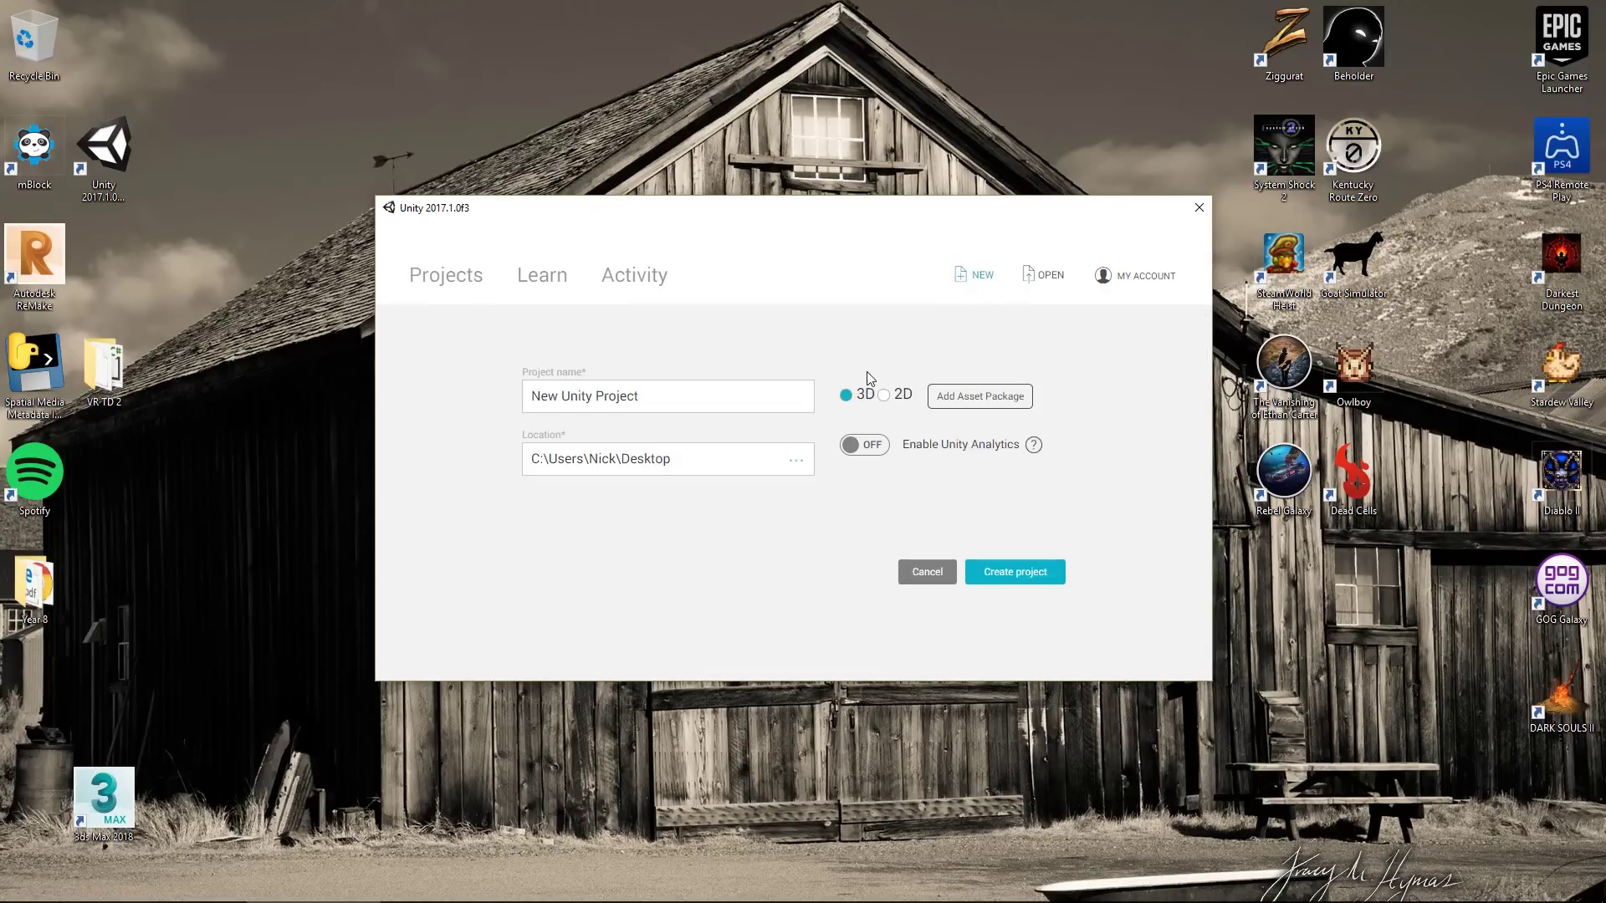
pyautogui.write('Vir')
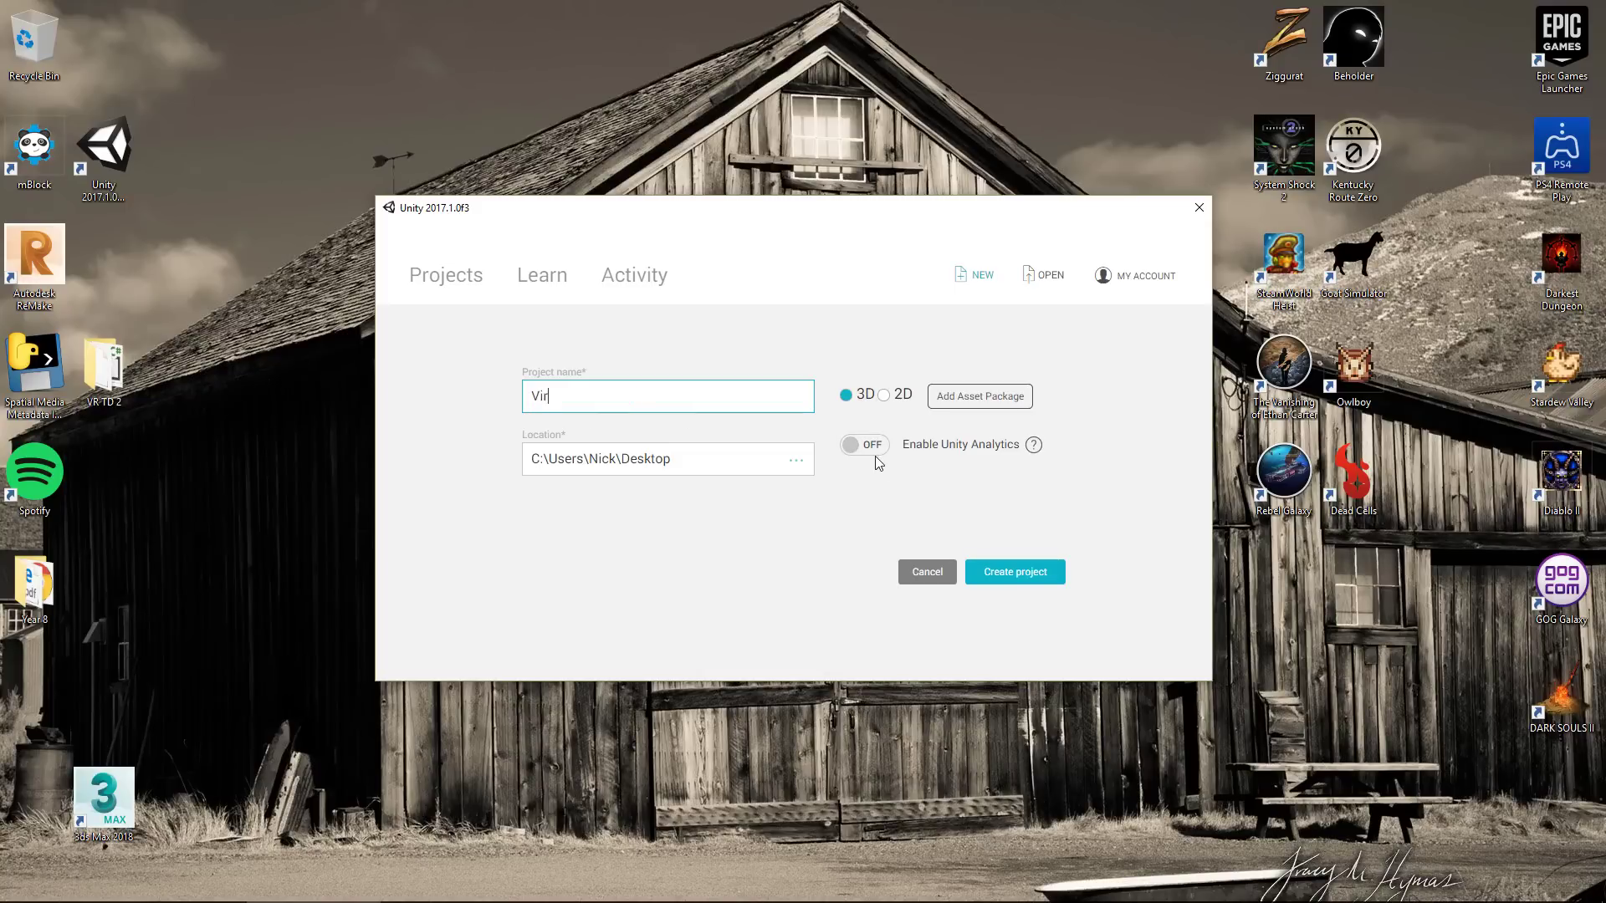
pyautogui.write('tual Tour')
pyautogui.click(1034, 588)
pyautogui.press('super+e')
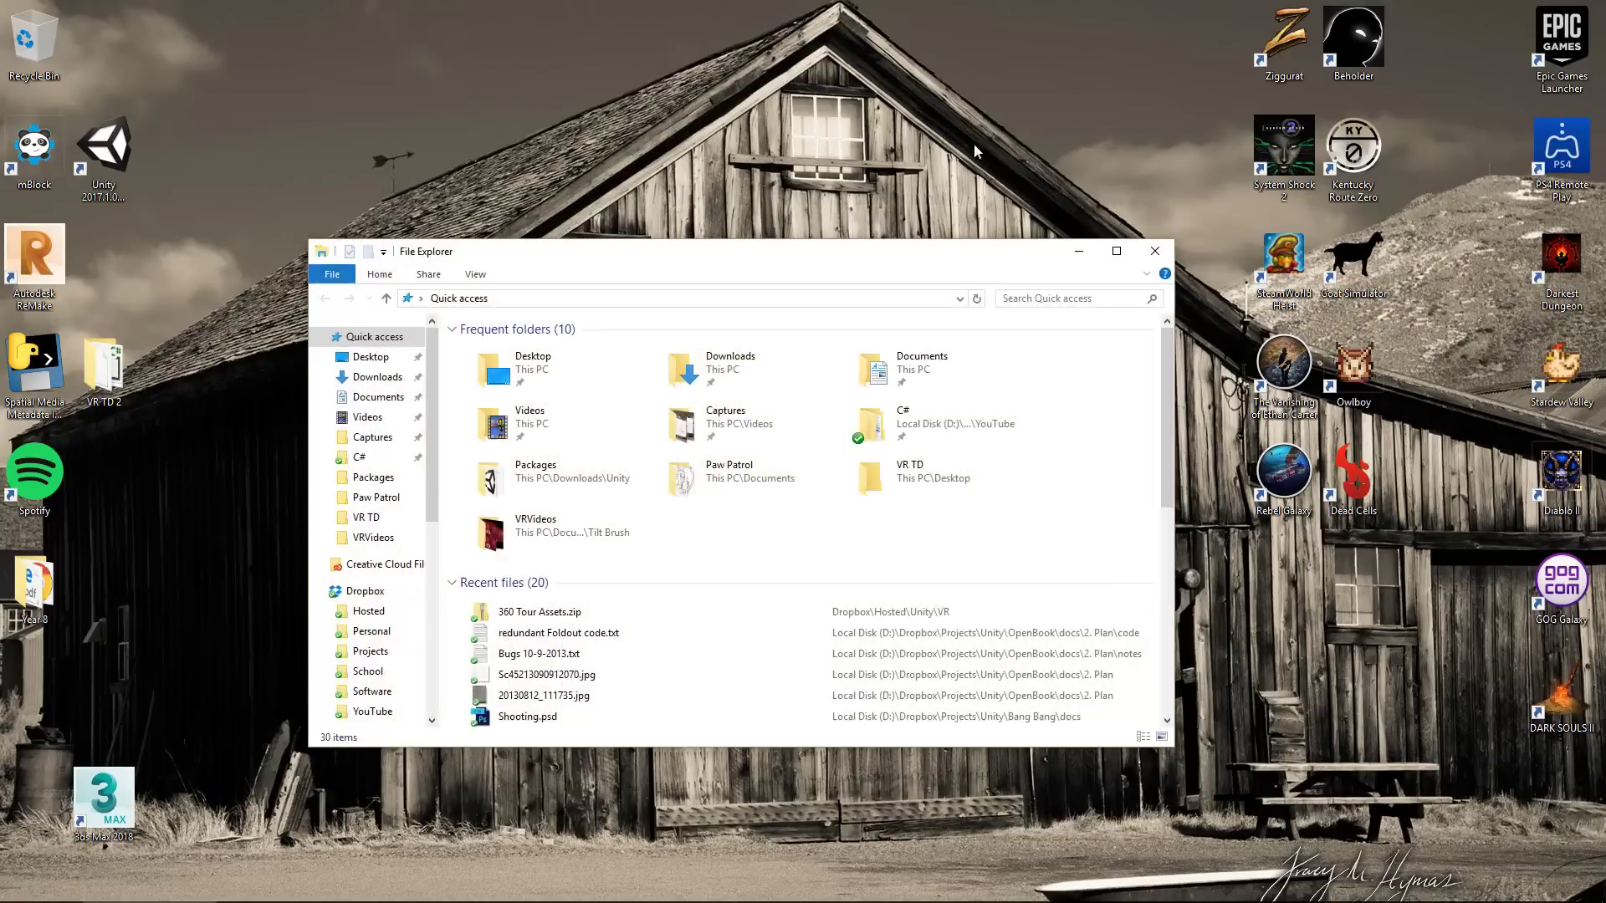
pyautogui.click(1154, 250)
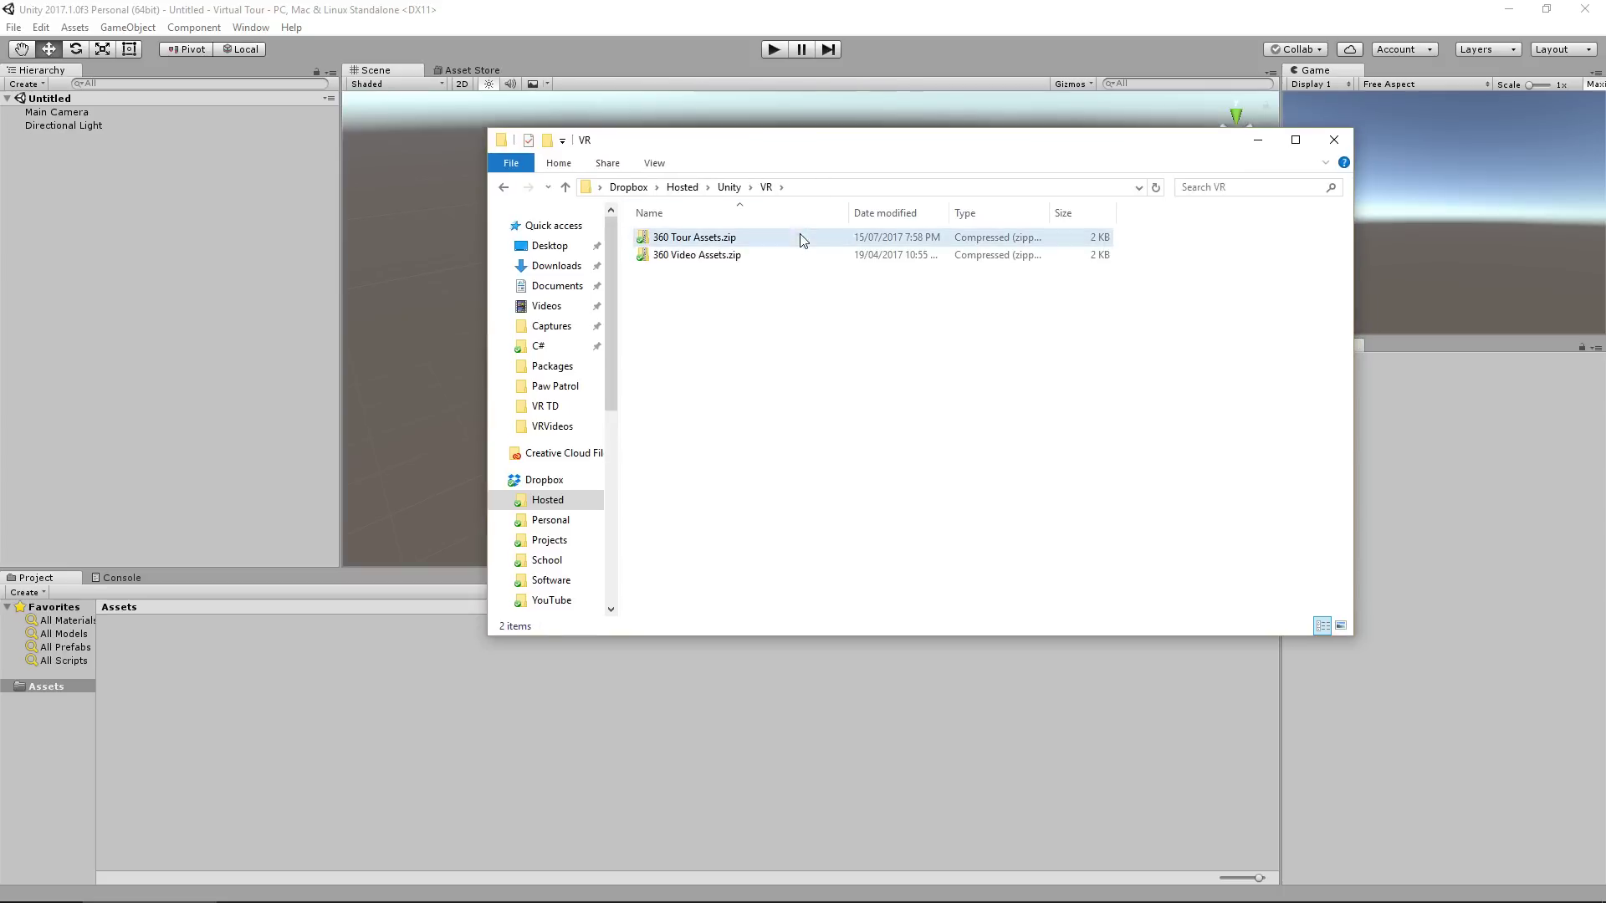
# Extract all files from the 360 Tour Assets.zip archive in the VR folder
pyautogui.click(837, 238)
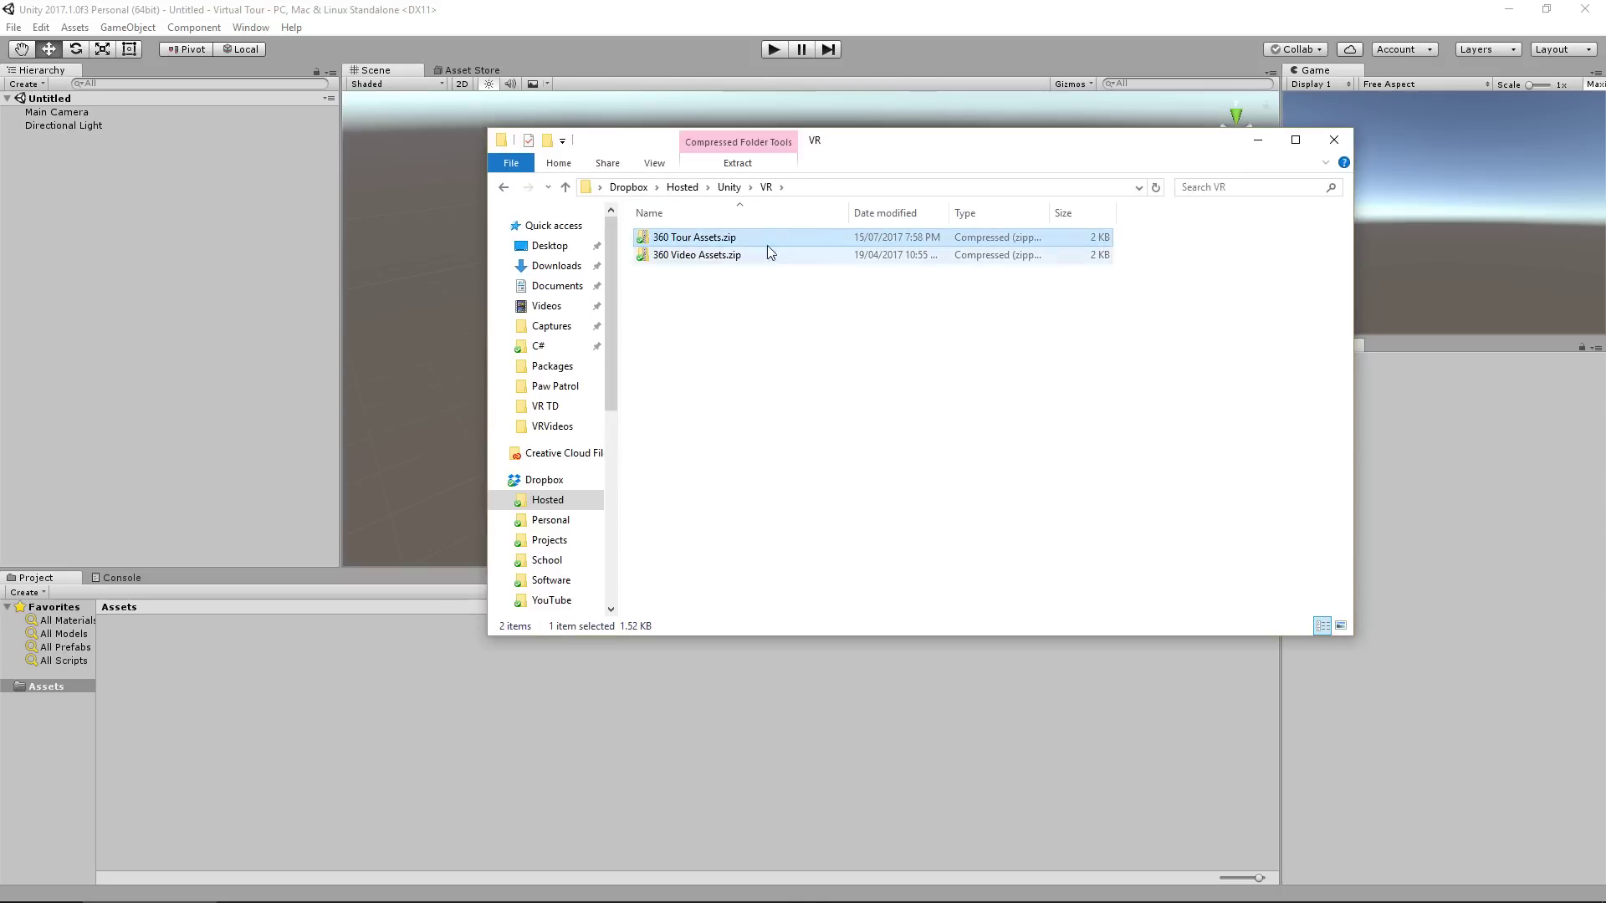
pyautogui.doubleClick(729, 239)
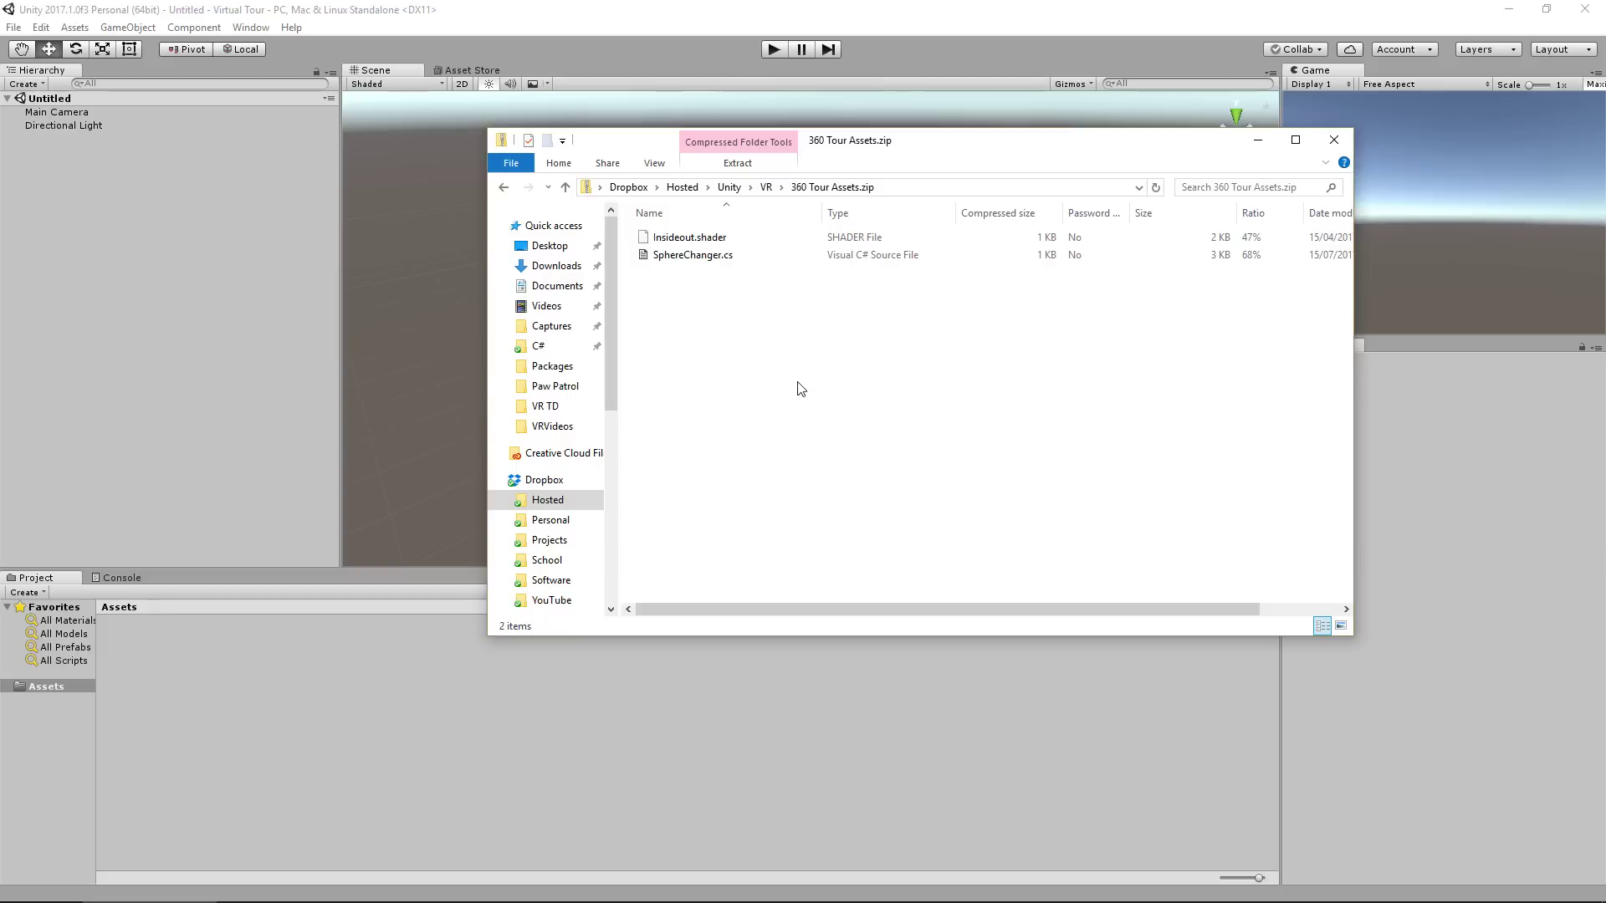
pyautogui.hotkey('alt', 'Left')
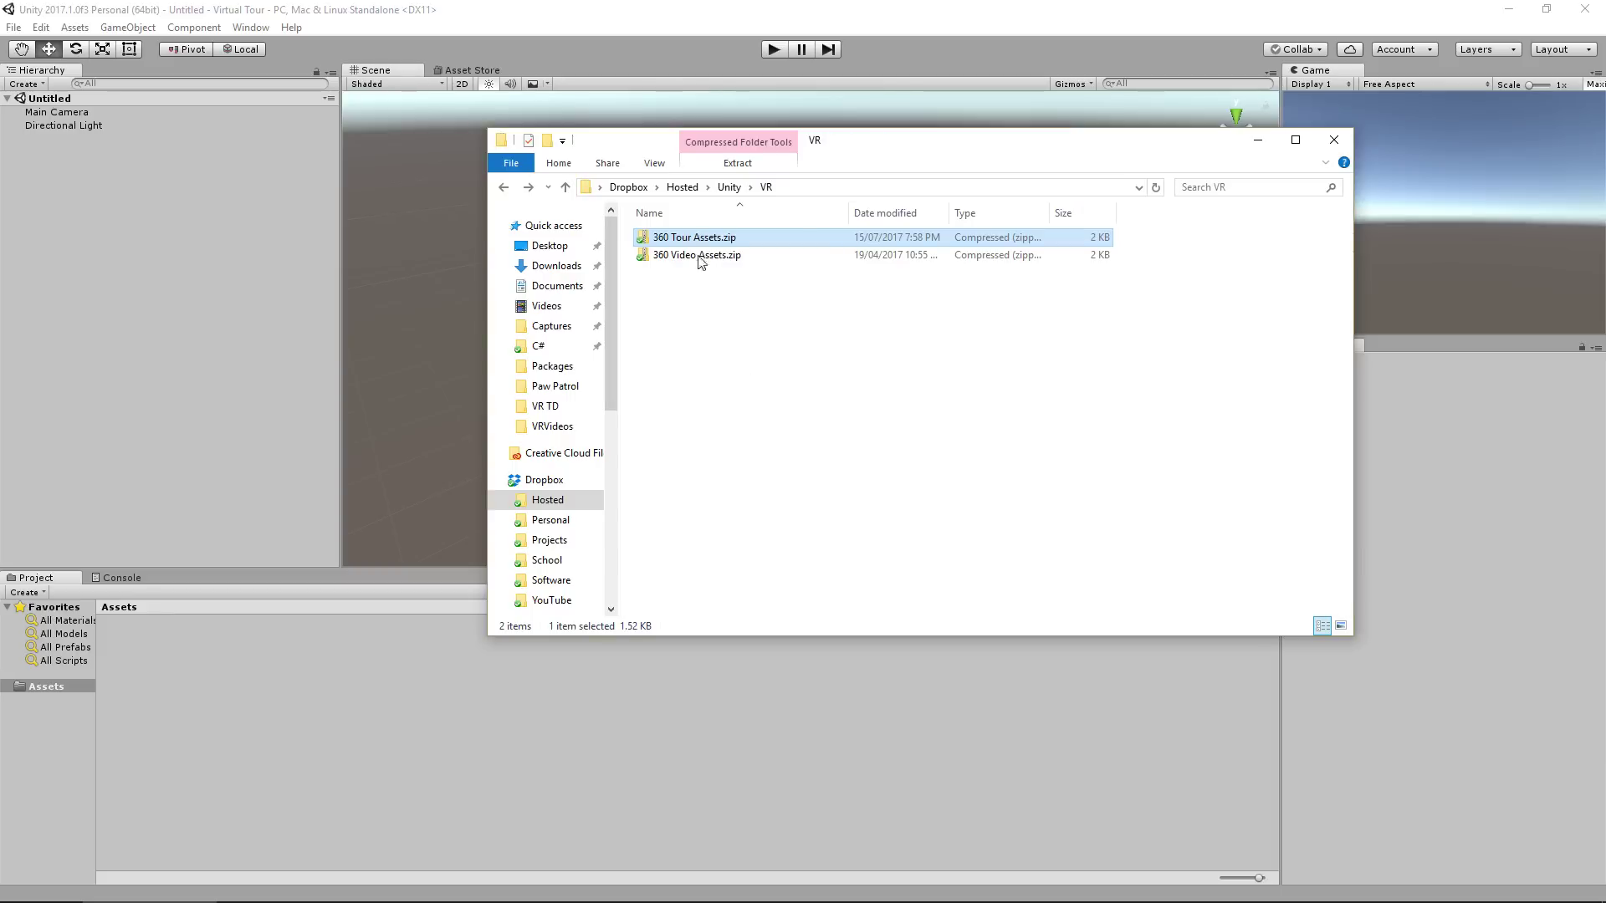
pyautogui.rightClick(701, 237)
pyautogui.click(771, 288)
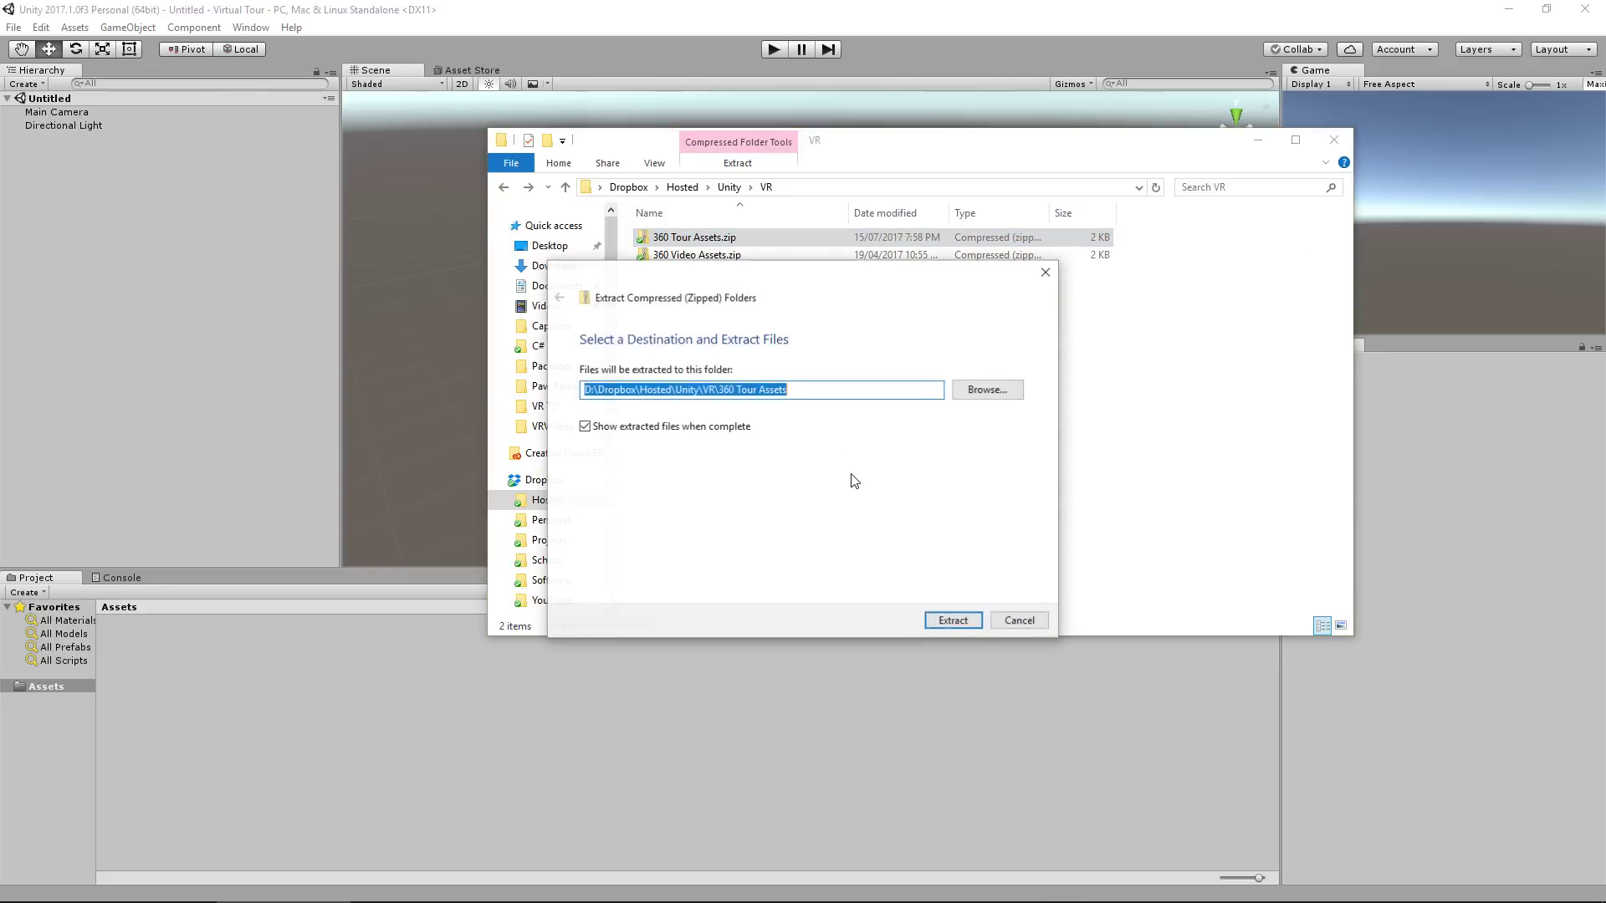
pyautogui.click(962, 617)
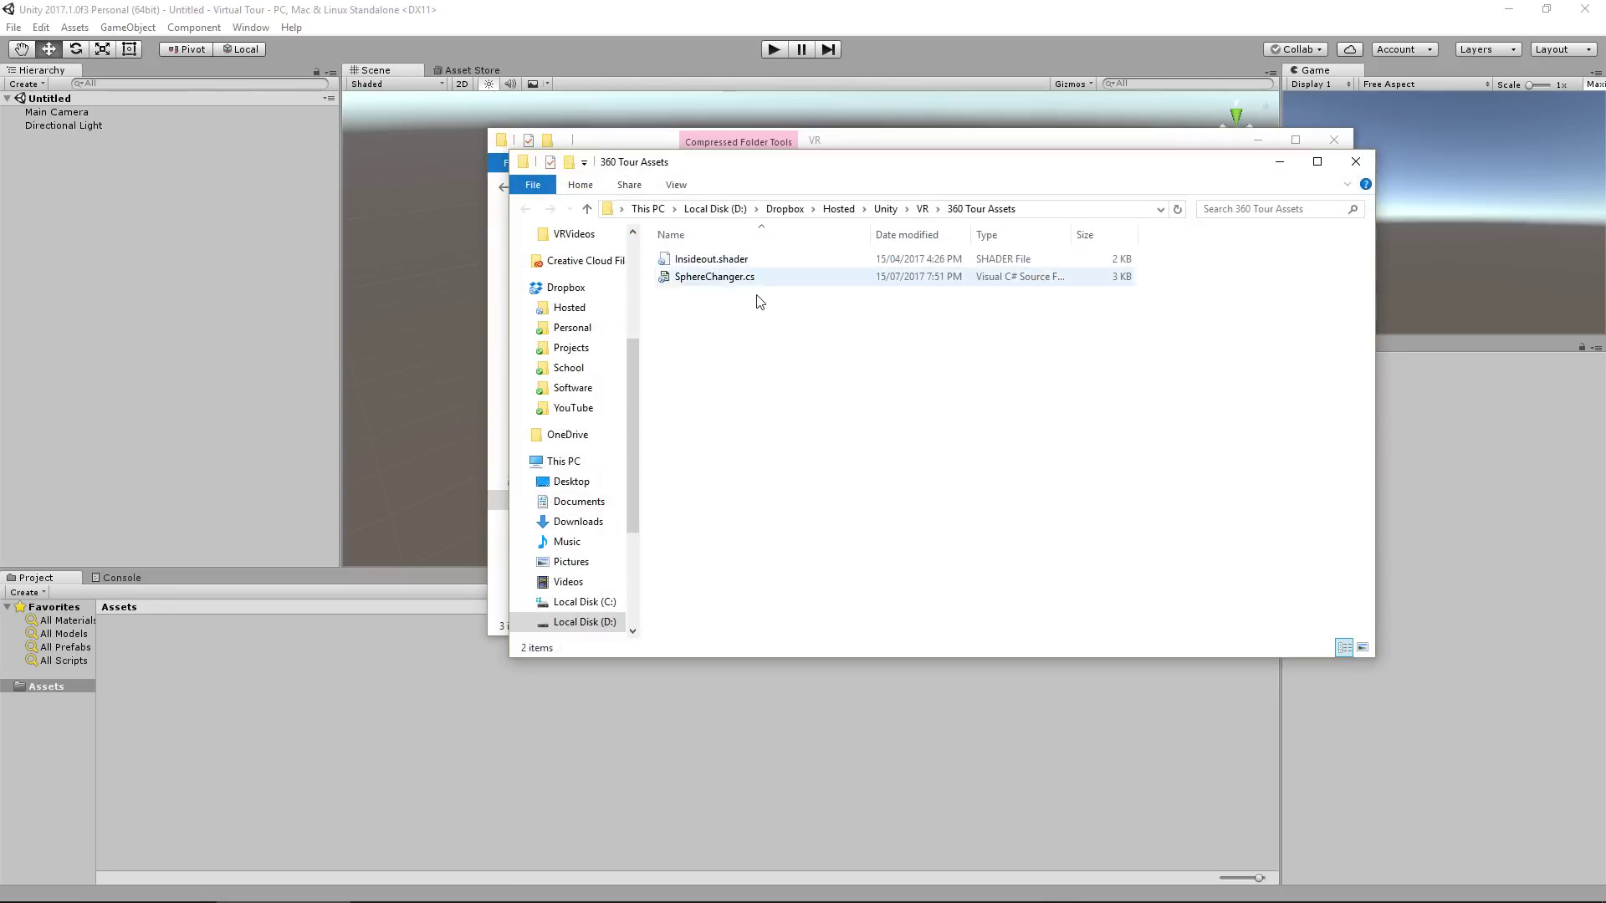
# Copy the Insideout shader and SphereChanger script into Unity's Assets, then delete the extracted folder
pyautogui.moveTo(859, 371); pyautogui.dragTo(703, 210)
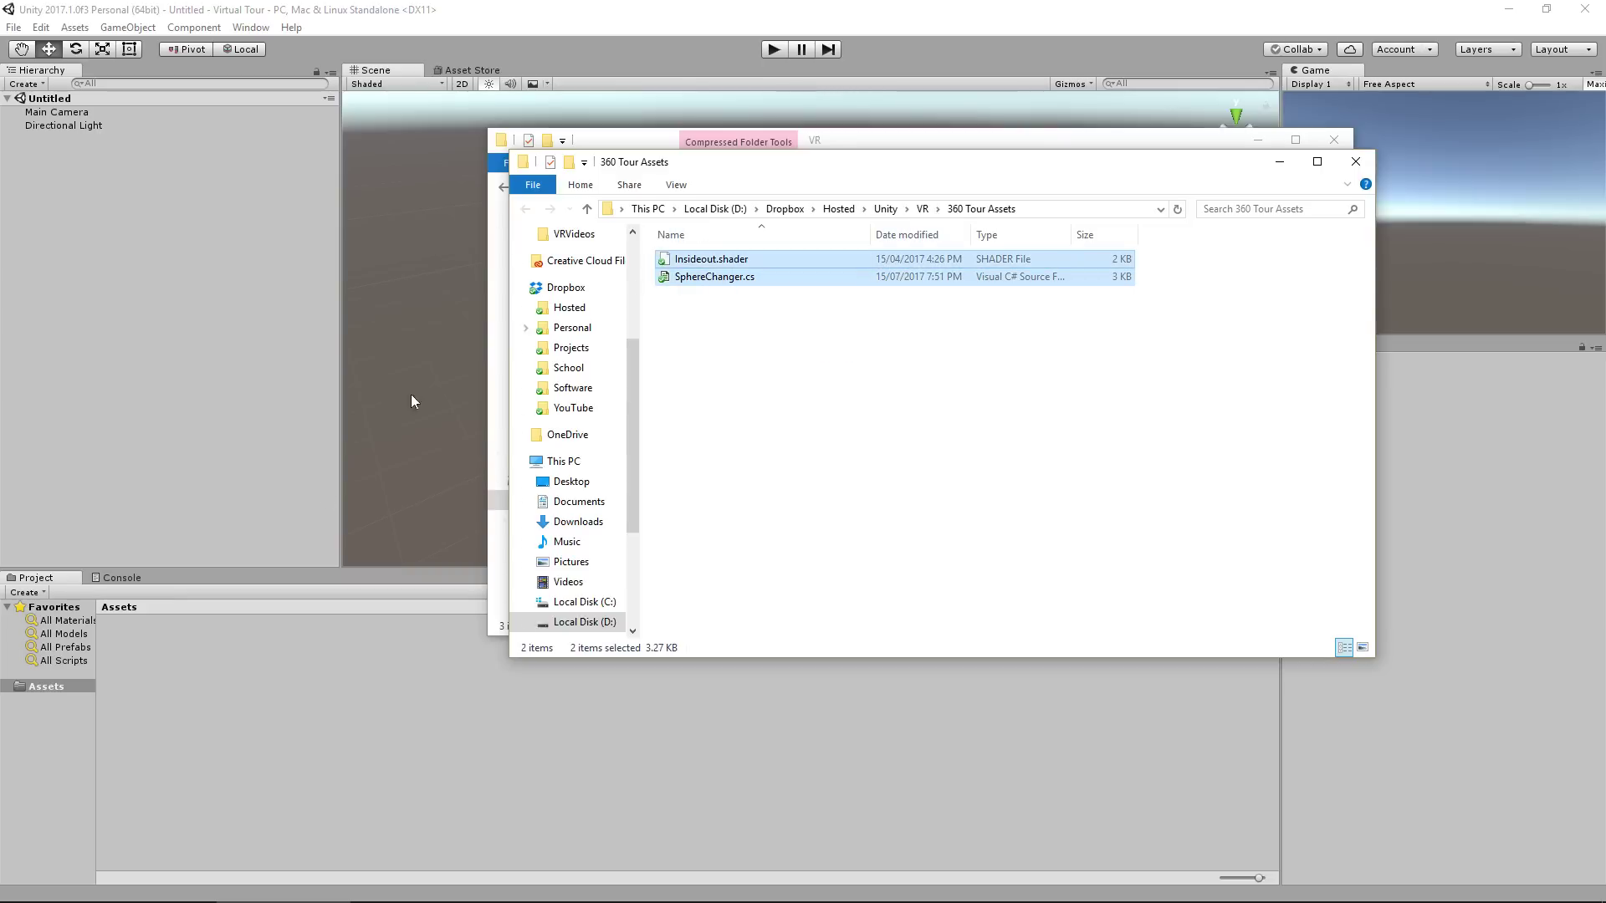
pyautogui.moveTo(743, 269); pyautogui.dragTo(291, 791)
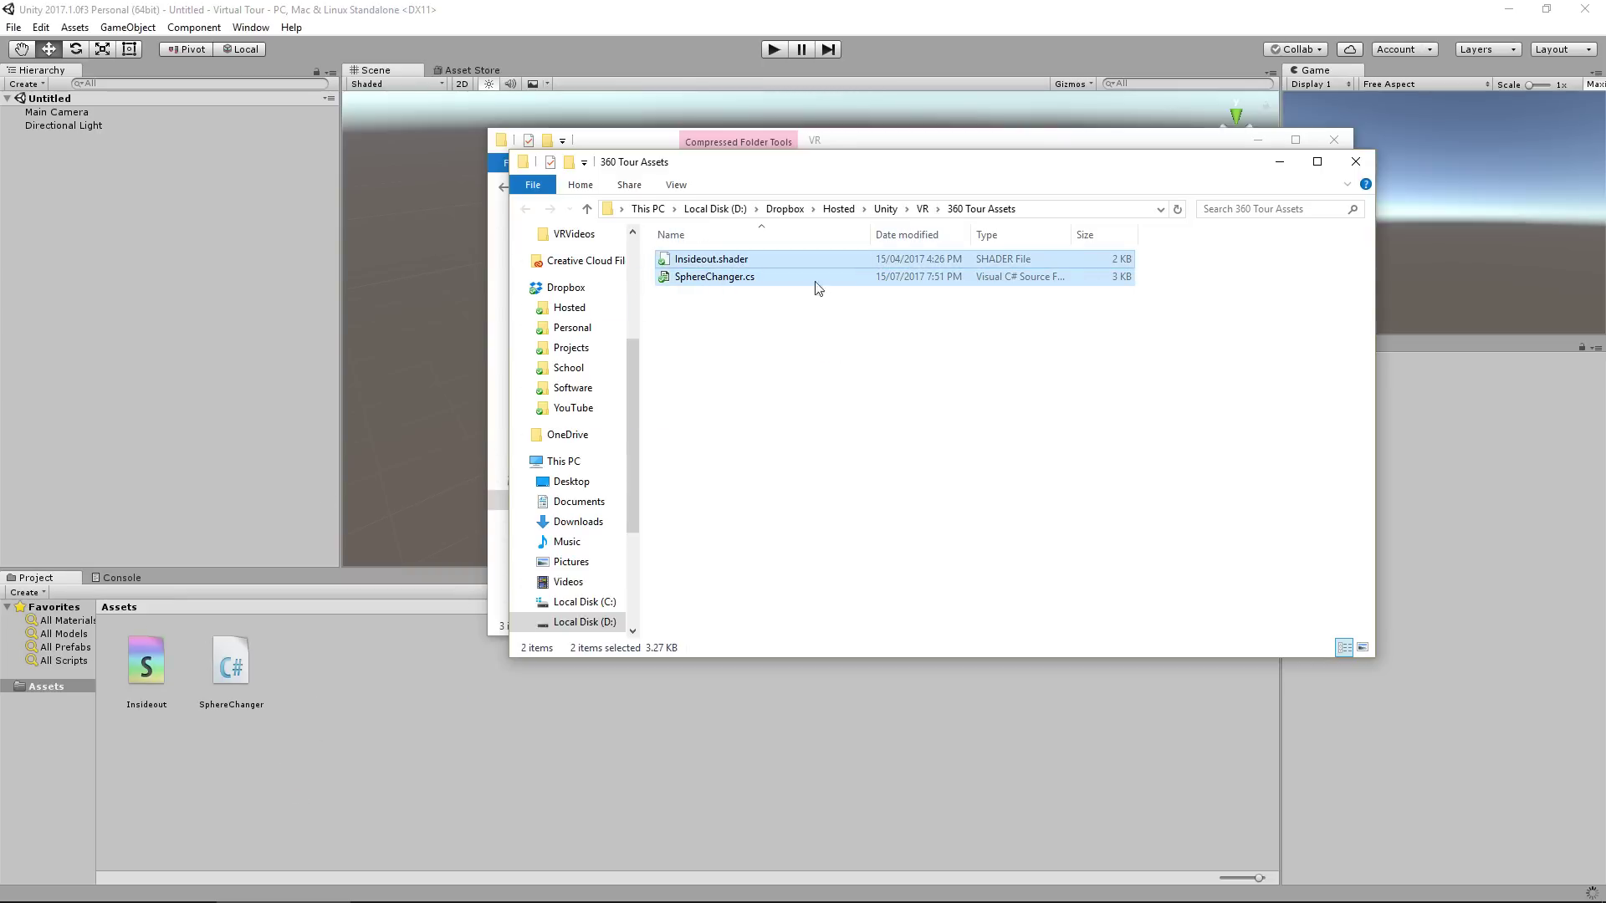
pyautogui.click(869, 363)
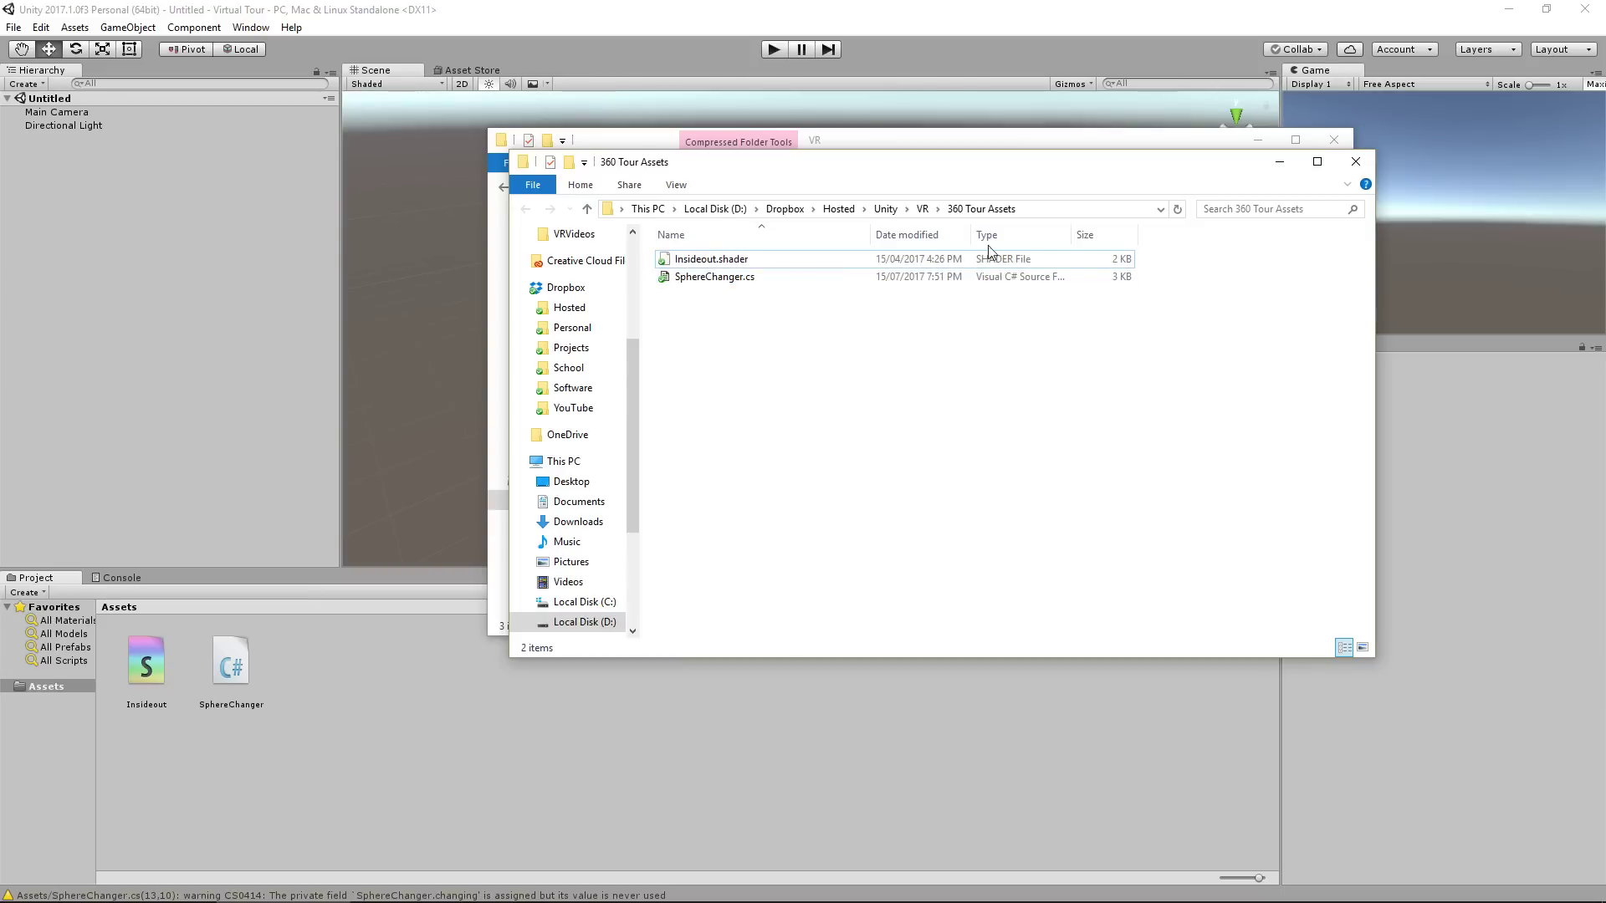
pyautogui.click(1356, 162)
pyautogui.click(803, 238)
pyautogui.hotkey('shift', 'Delete')
pyautogui.press('Return')
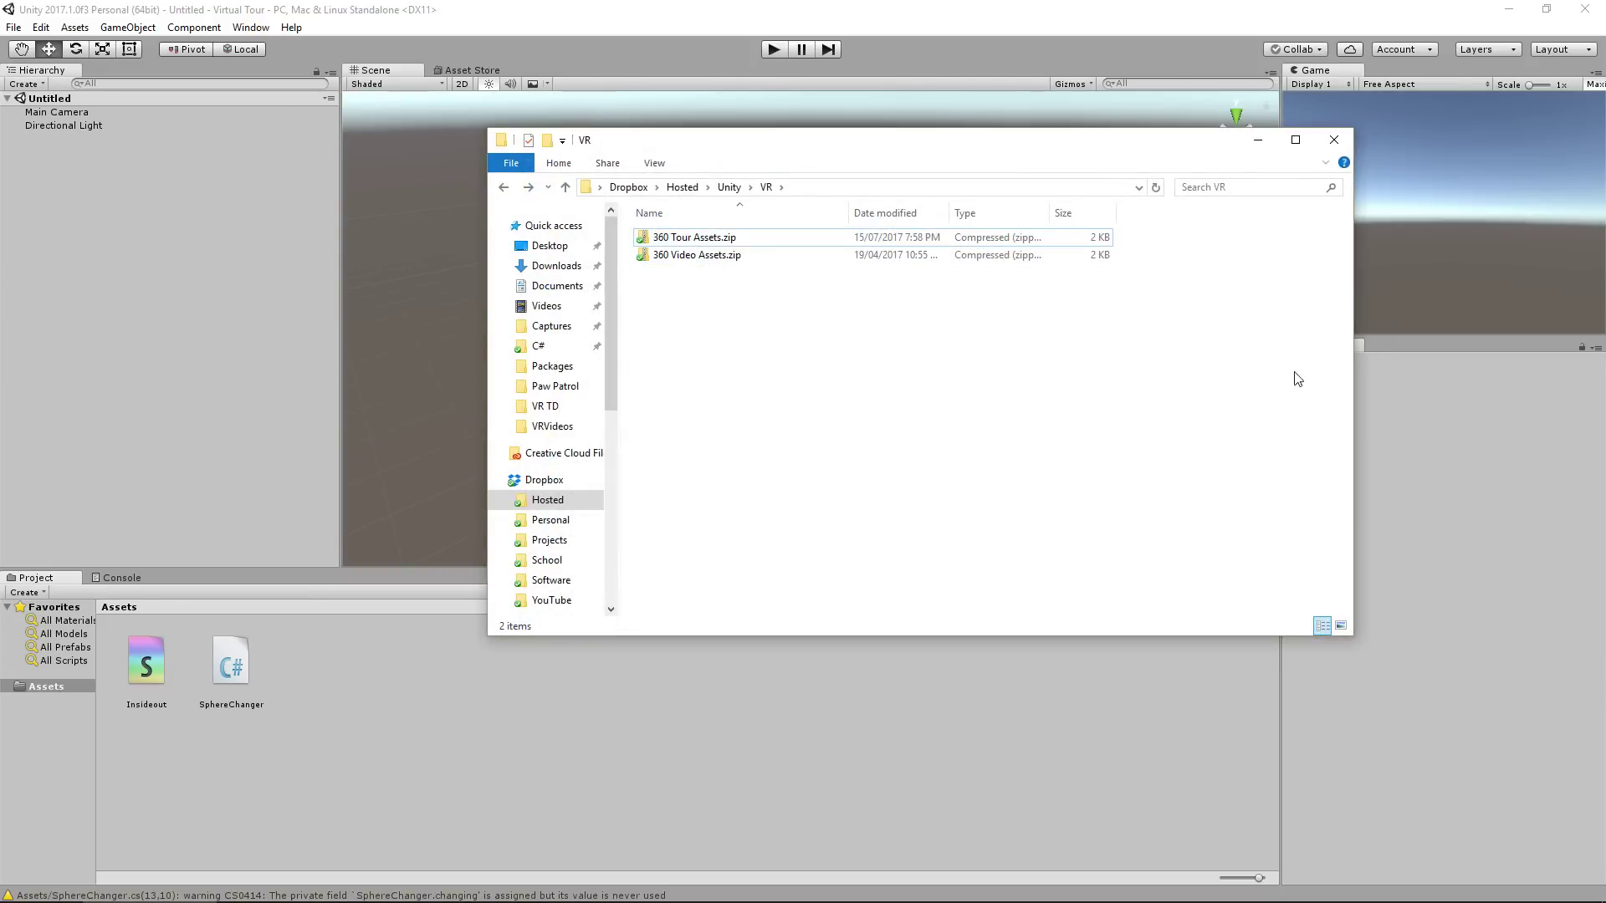
# Download GoogleVRForUnity.unitypackage from the Google VR downloads page and open it in Unity
pyautogui.click(1334, 140)
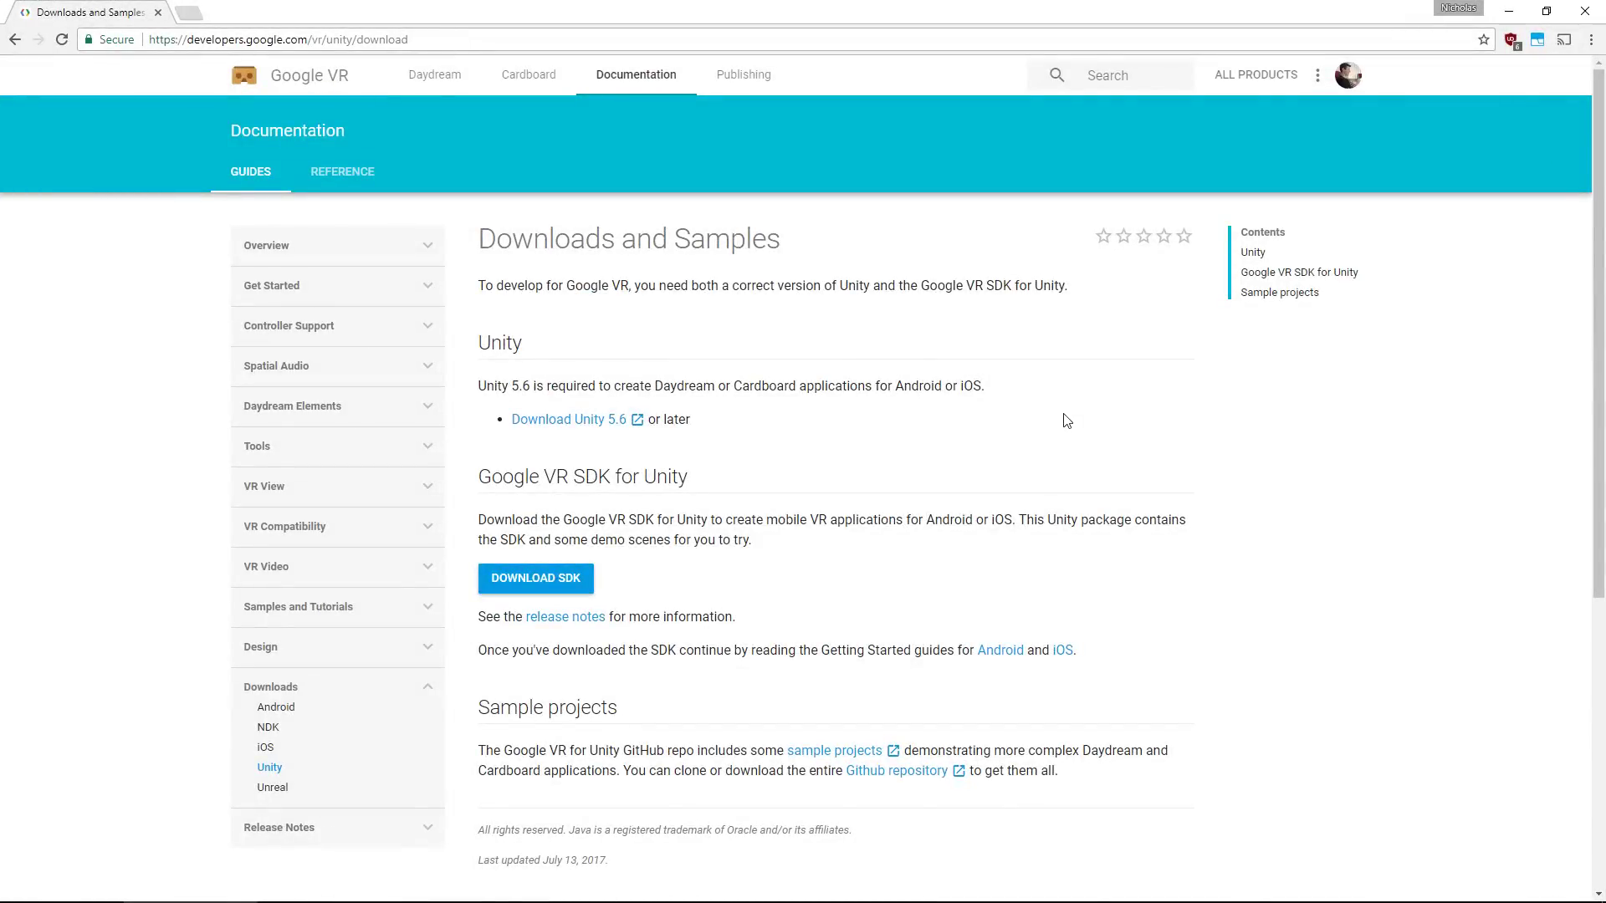
pyautogui.click(544, 585)
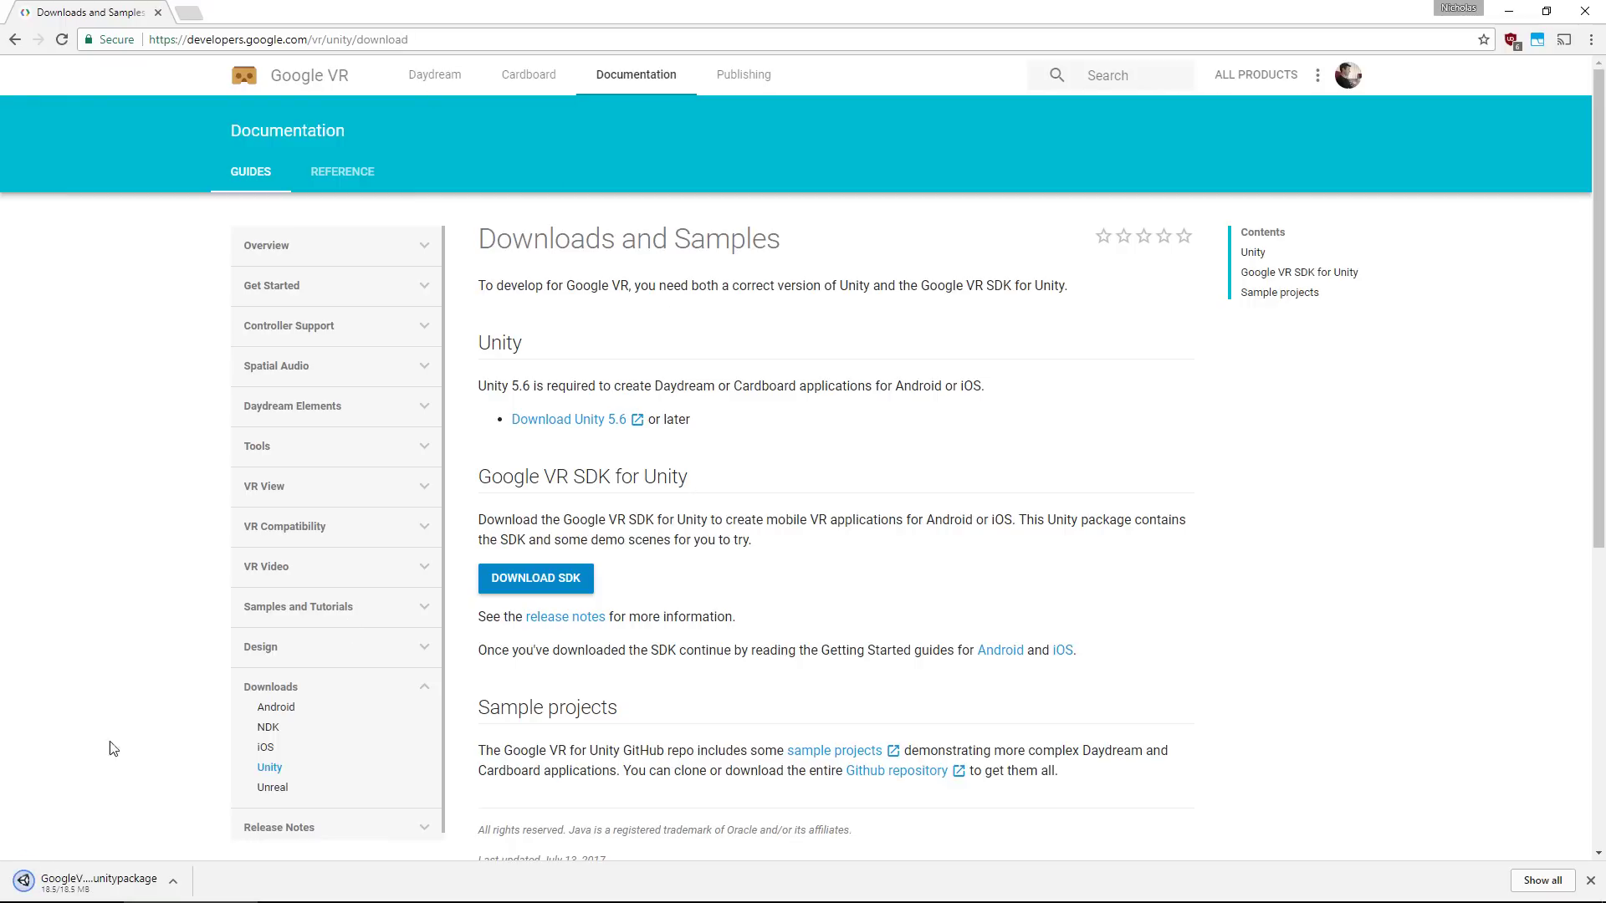
pyautogui.click(98, 882)
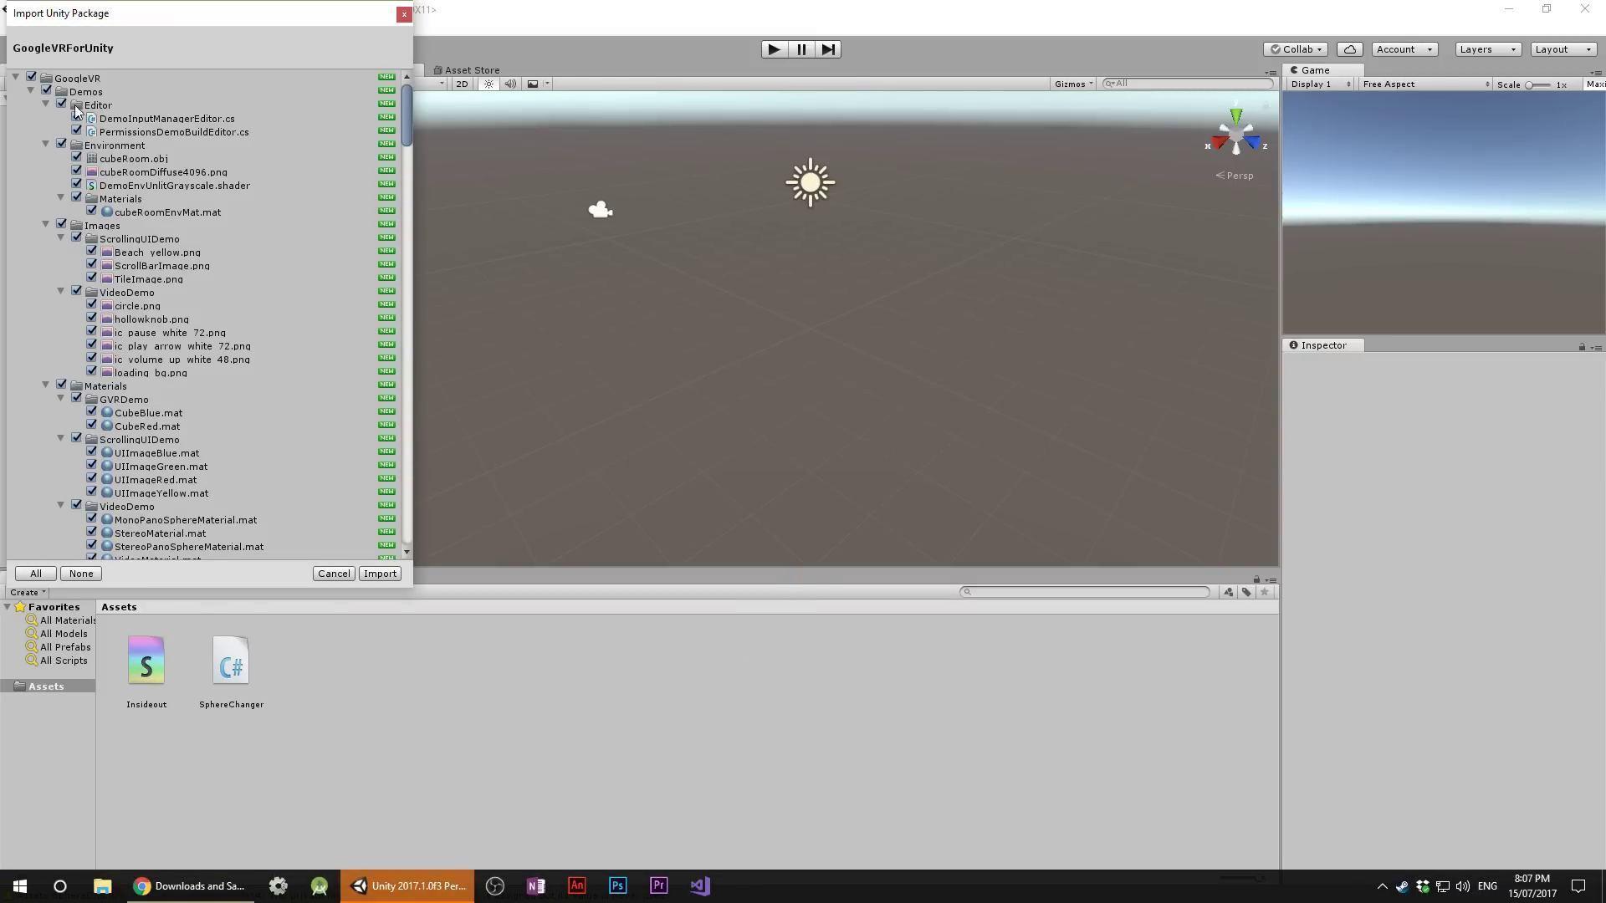
# Import the GoogleVR package with the Demos folder unticked
pyautogui.click(92, 94)
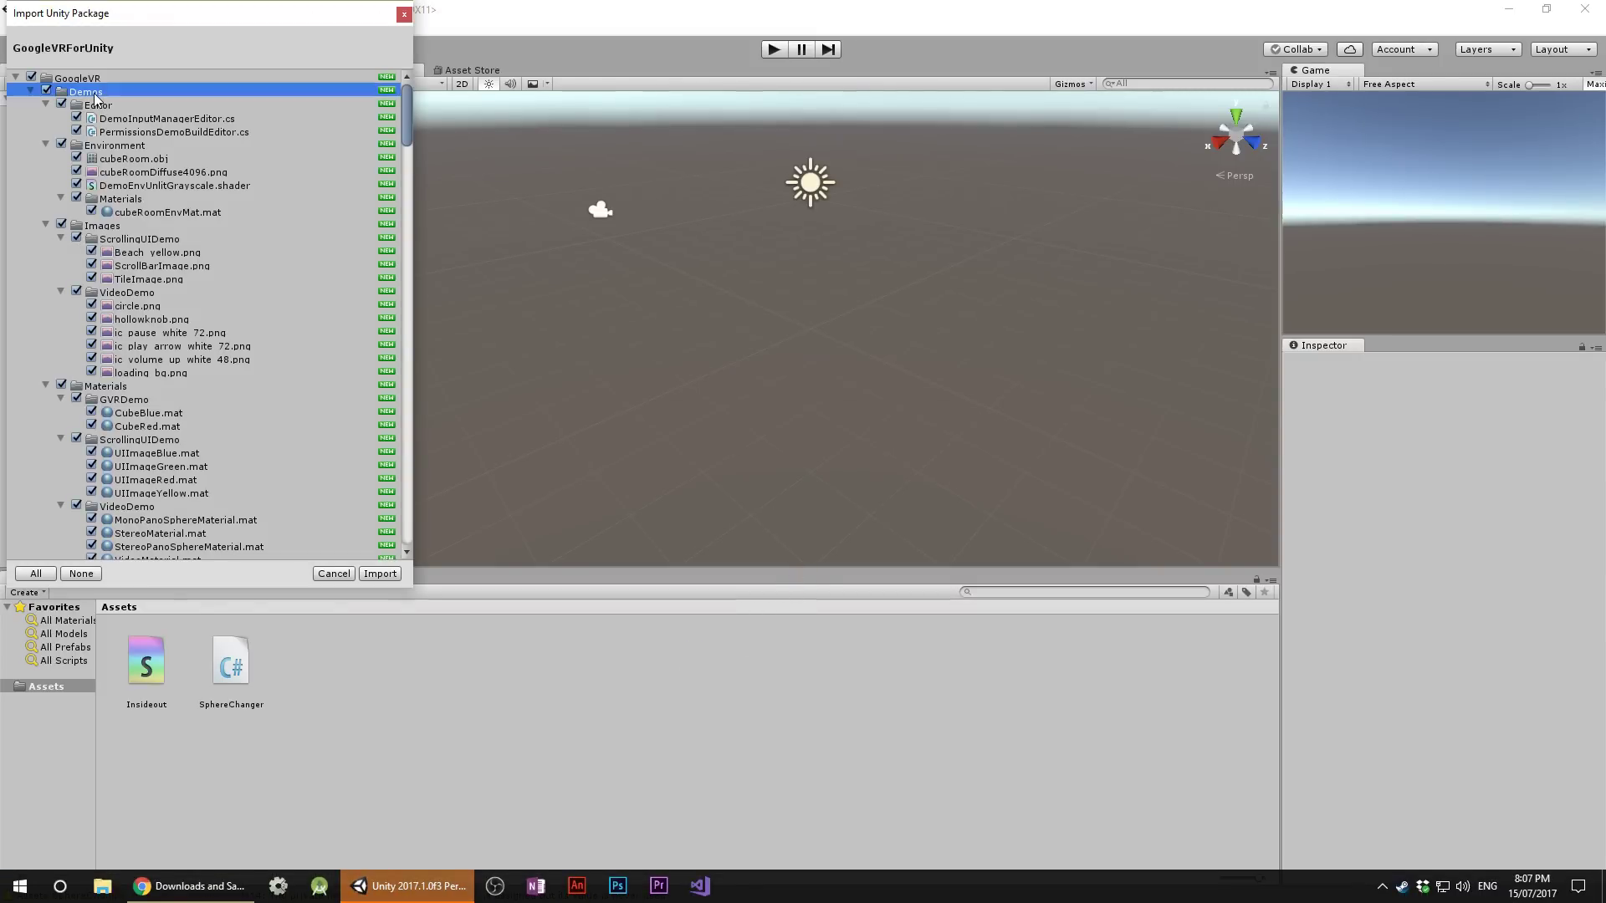
pyautogui.click(46, 90)
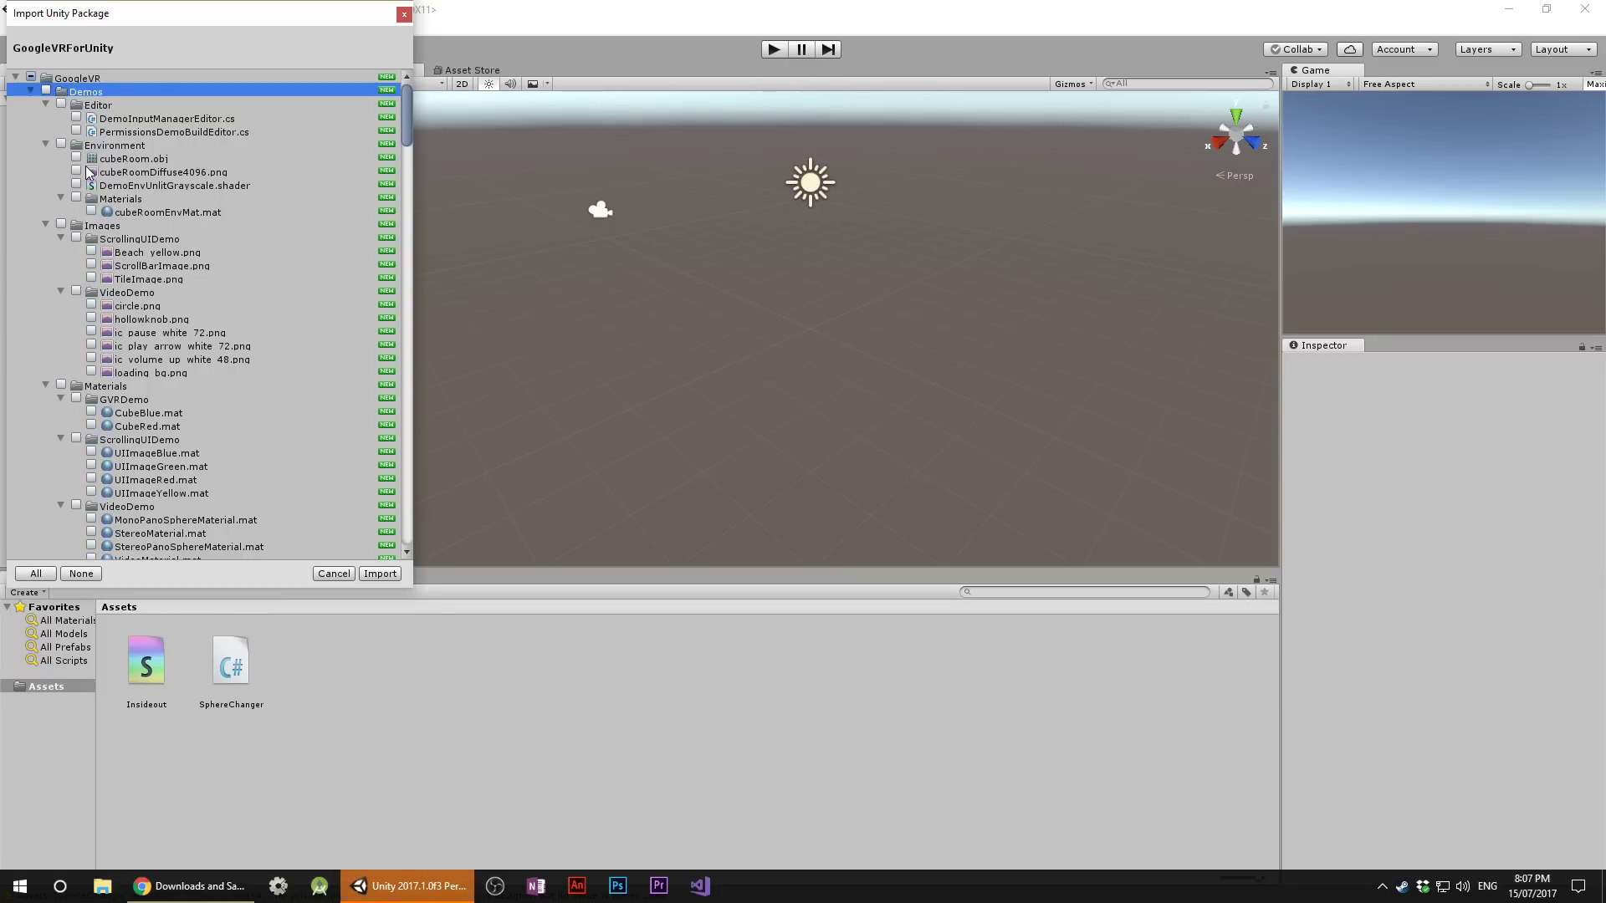
pyautogui.click(31, 90)
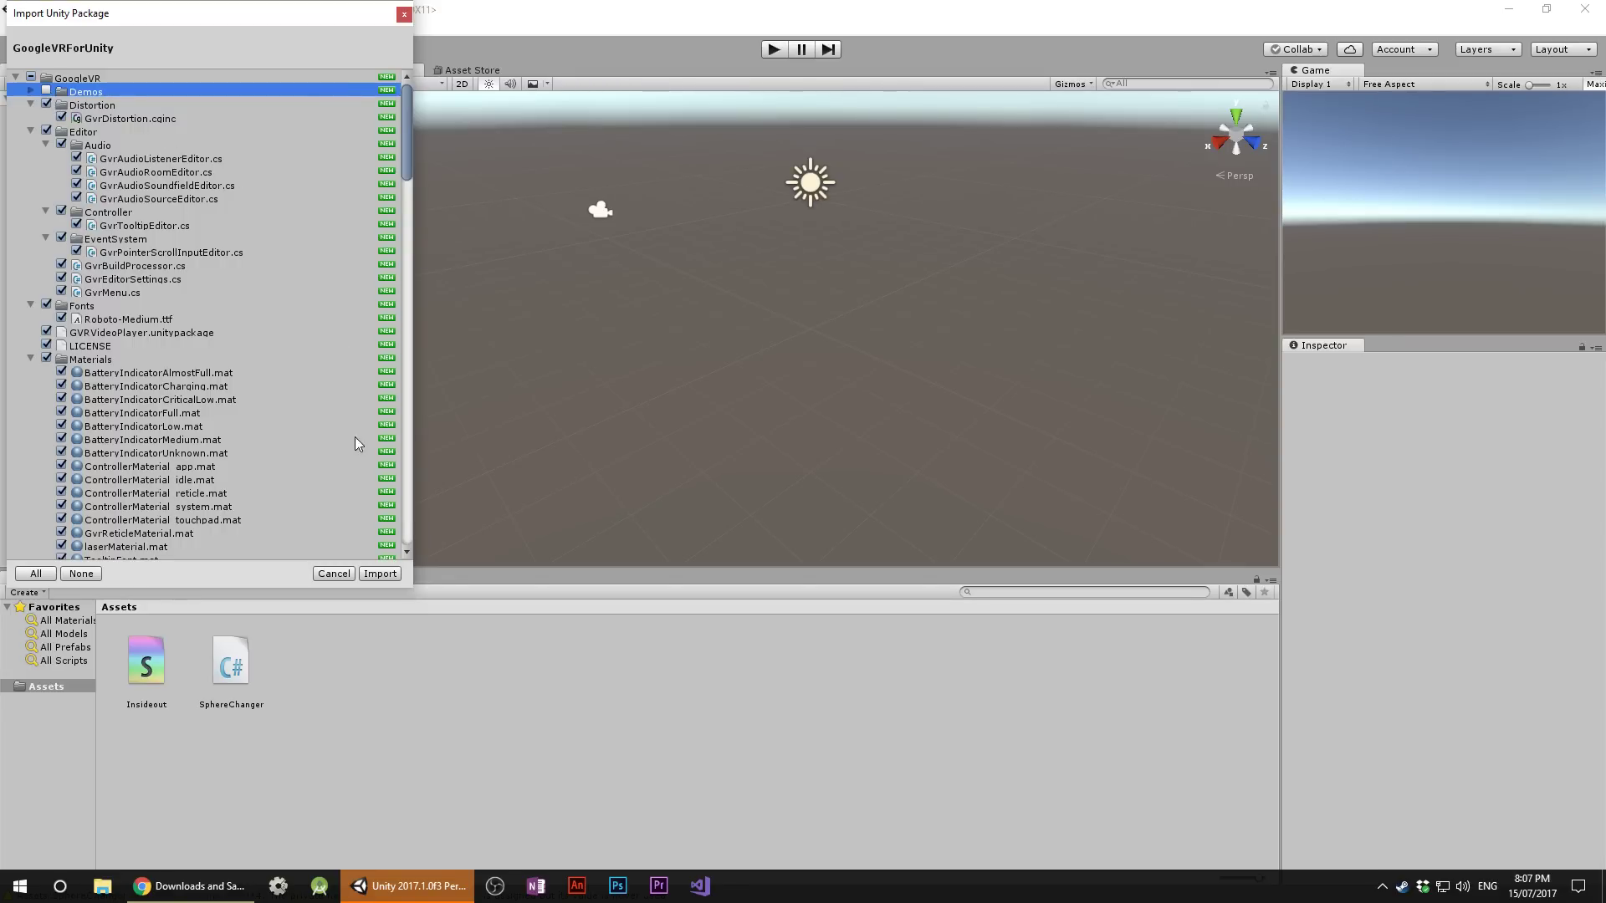
pyautogui.click(386, 574)
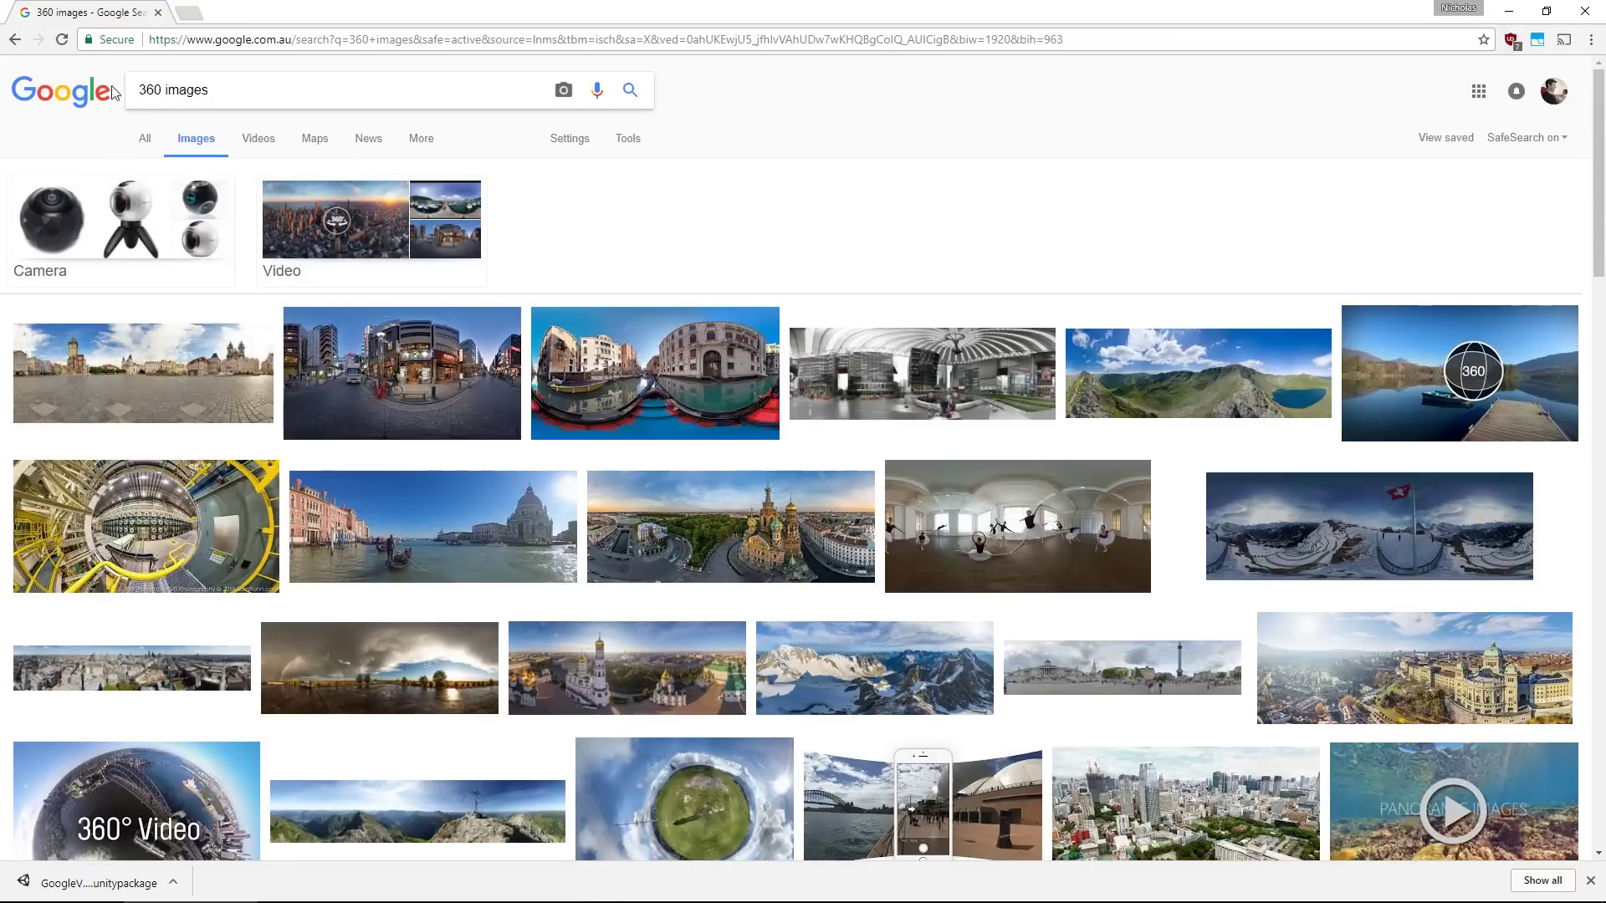
# Save the Venice canal panorama as Venice.jpeg
pyautogui.click(641, 374)
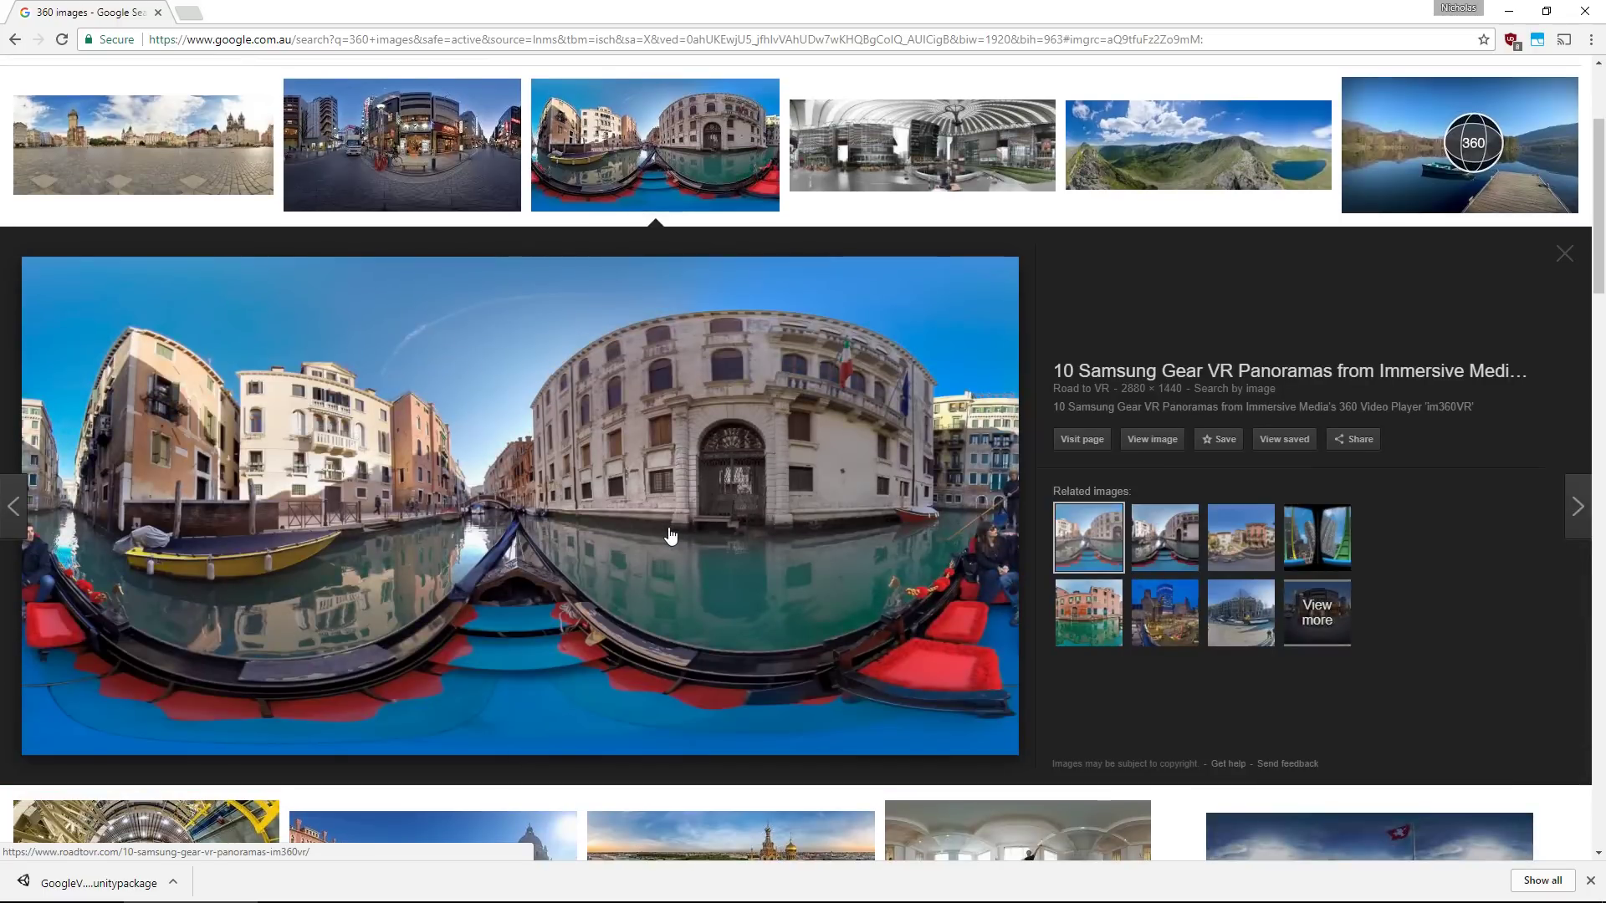
pyautogui.rightClick(677, 370)
pyautogui.click(764, 519)
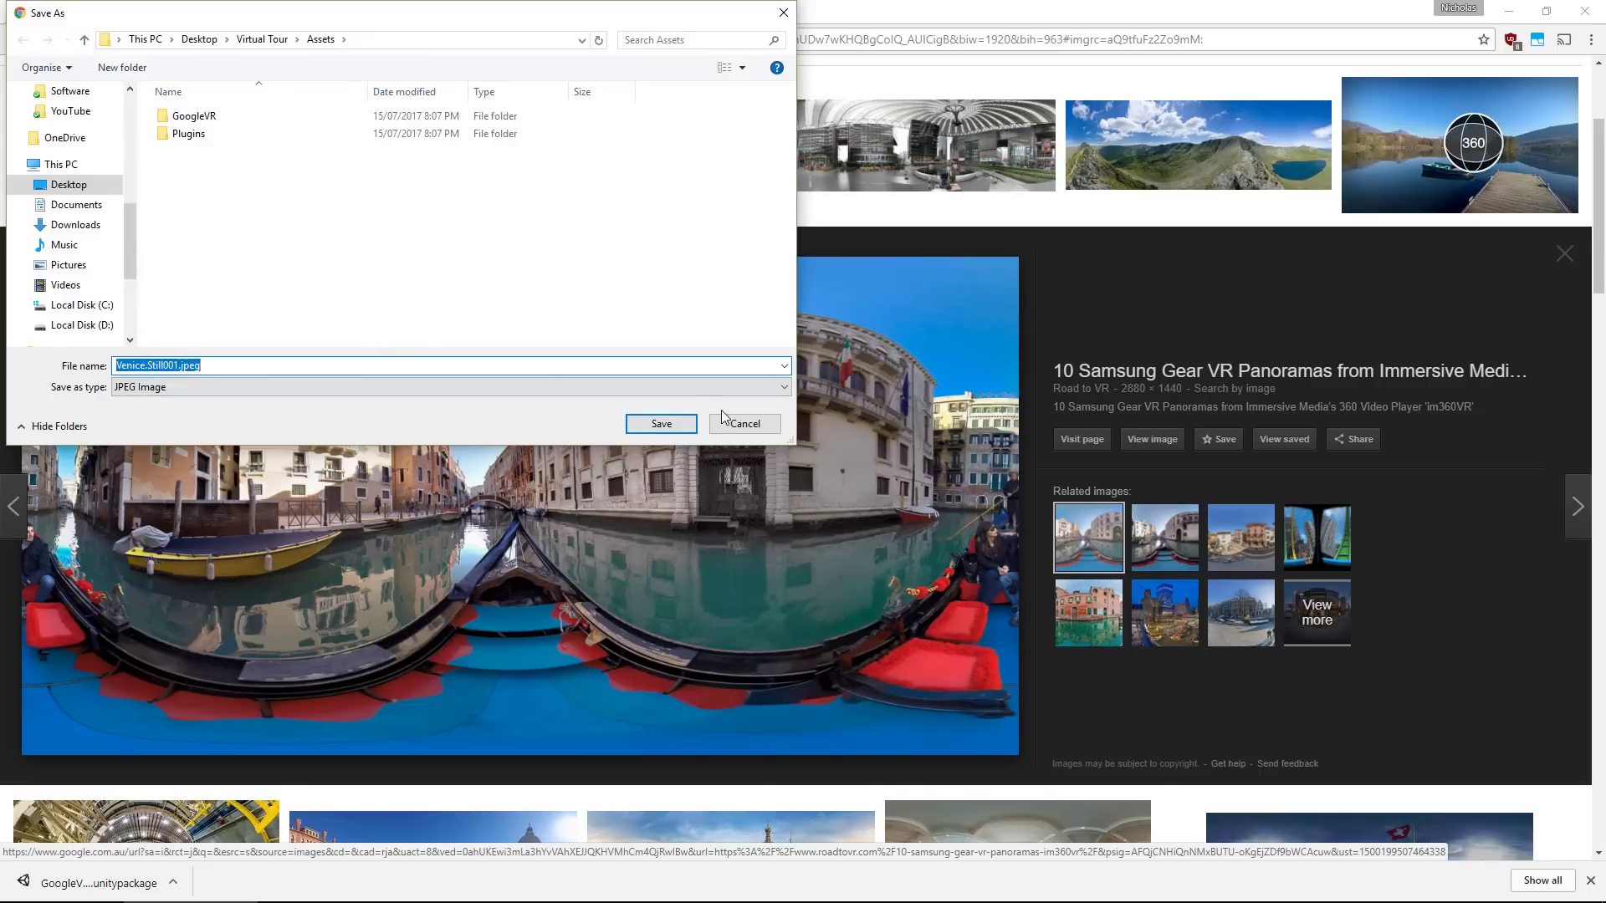
pyautogui.write('Venice')
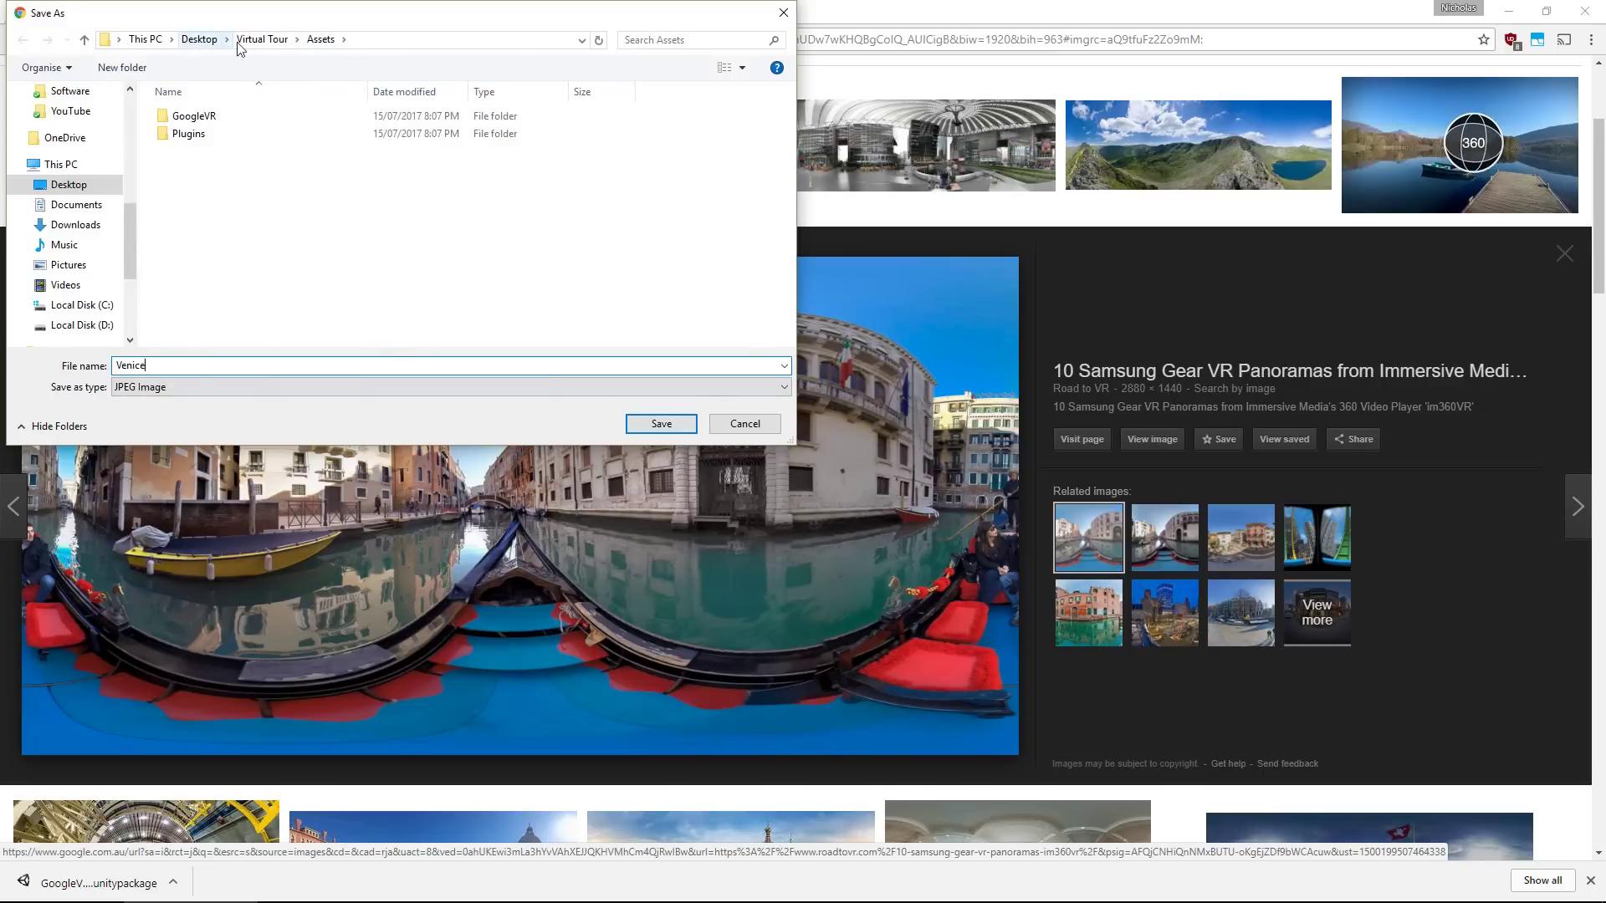
pyautogui.click(682, 429)
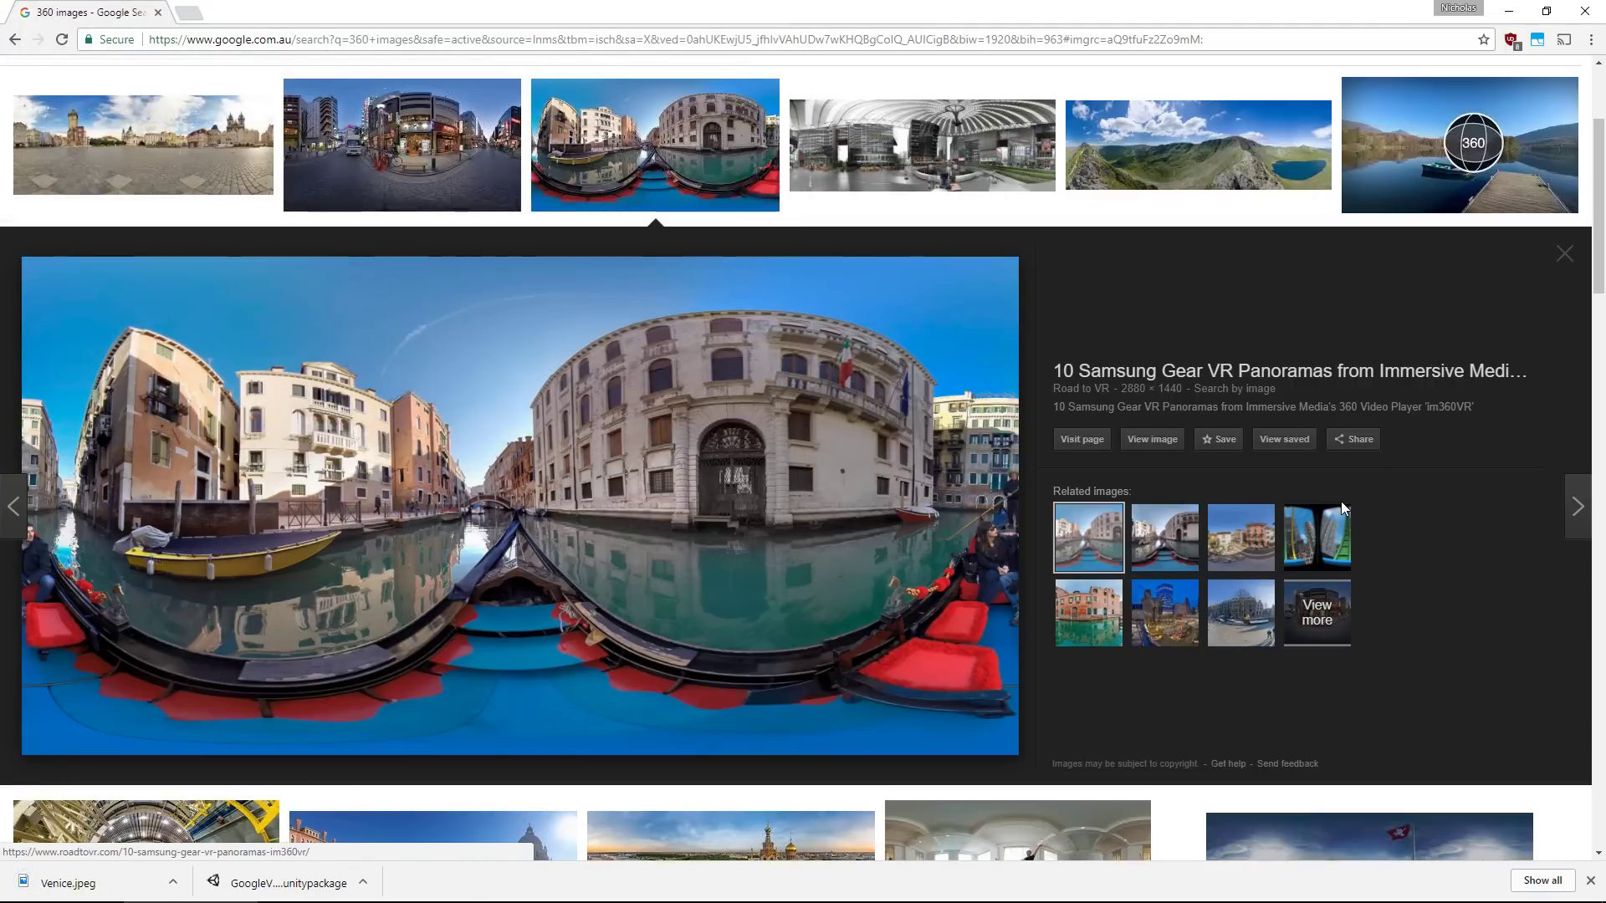
# Save the Lake Garda street panorama as Italy.jpg
pyautogui.click(1264, 536)
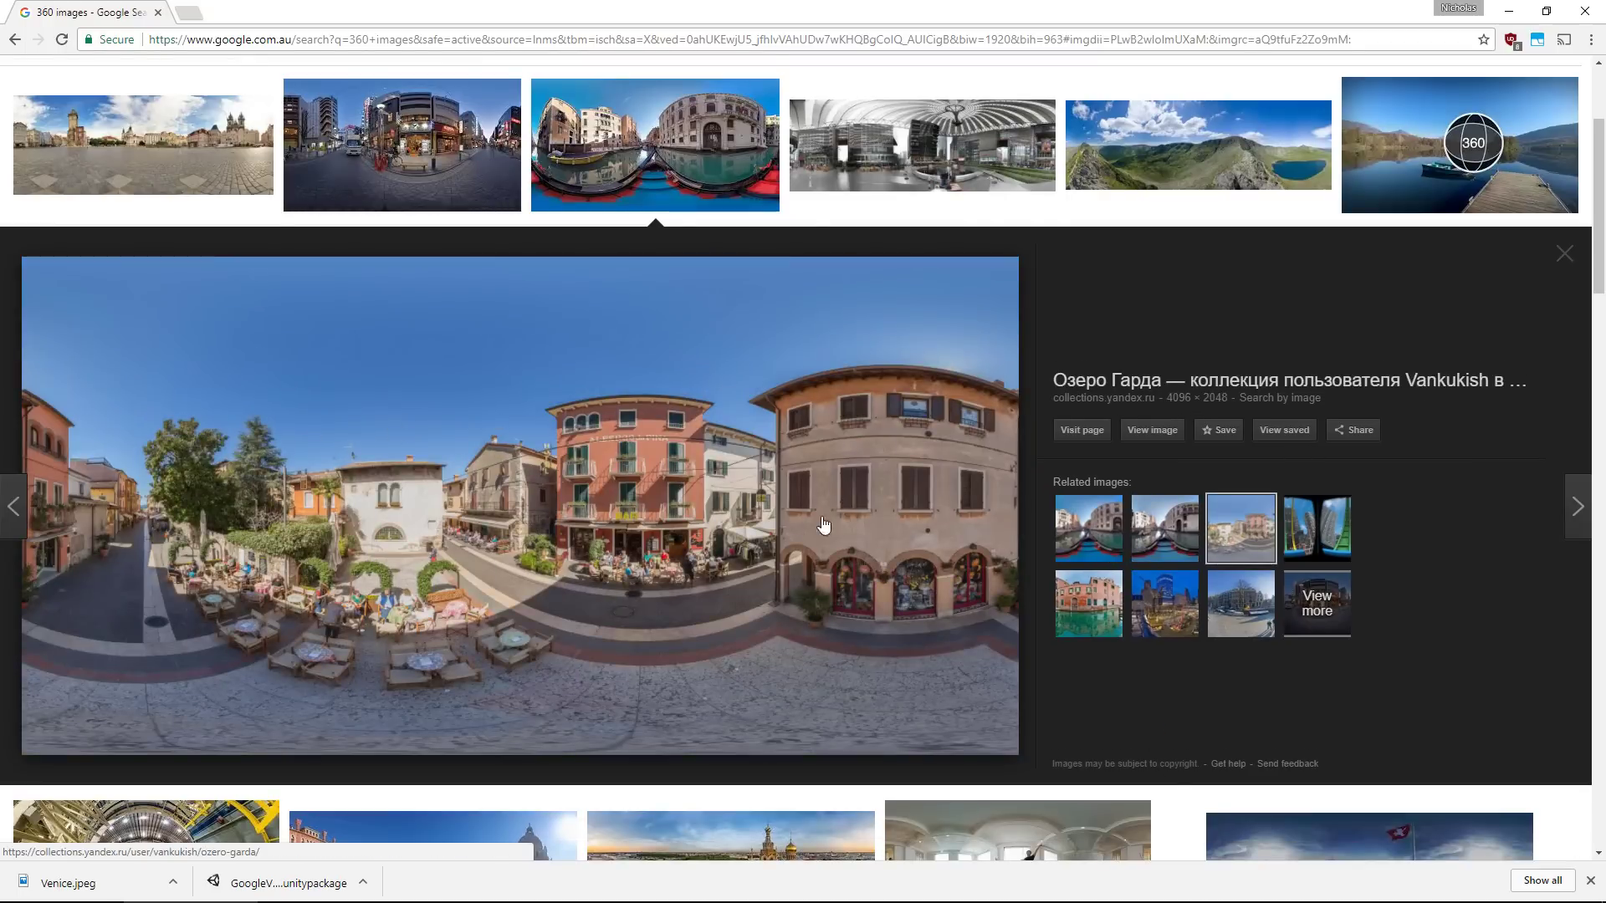
pyautogui.rightClick(575, 371)
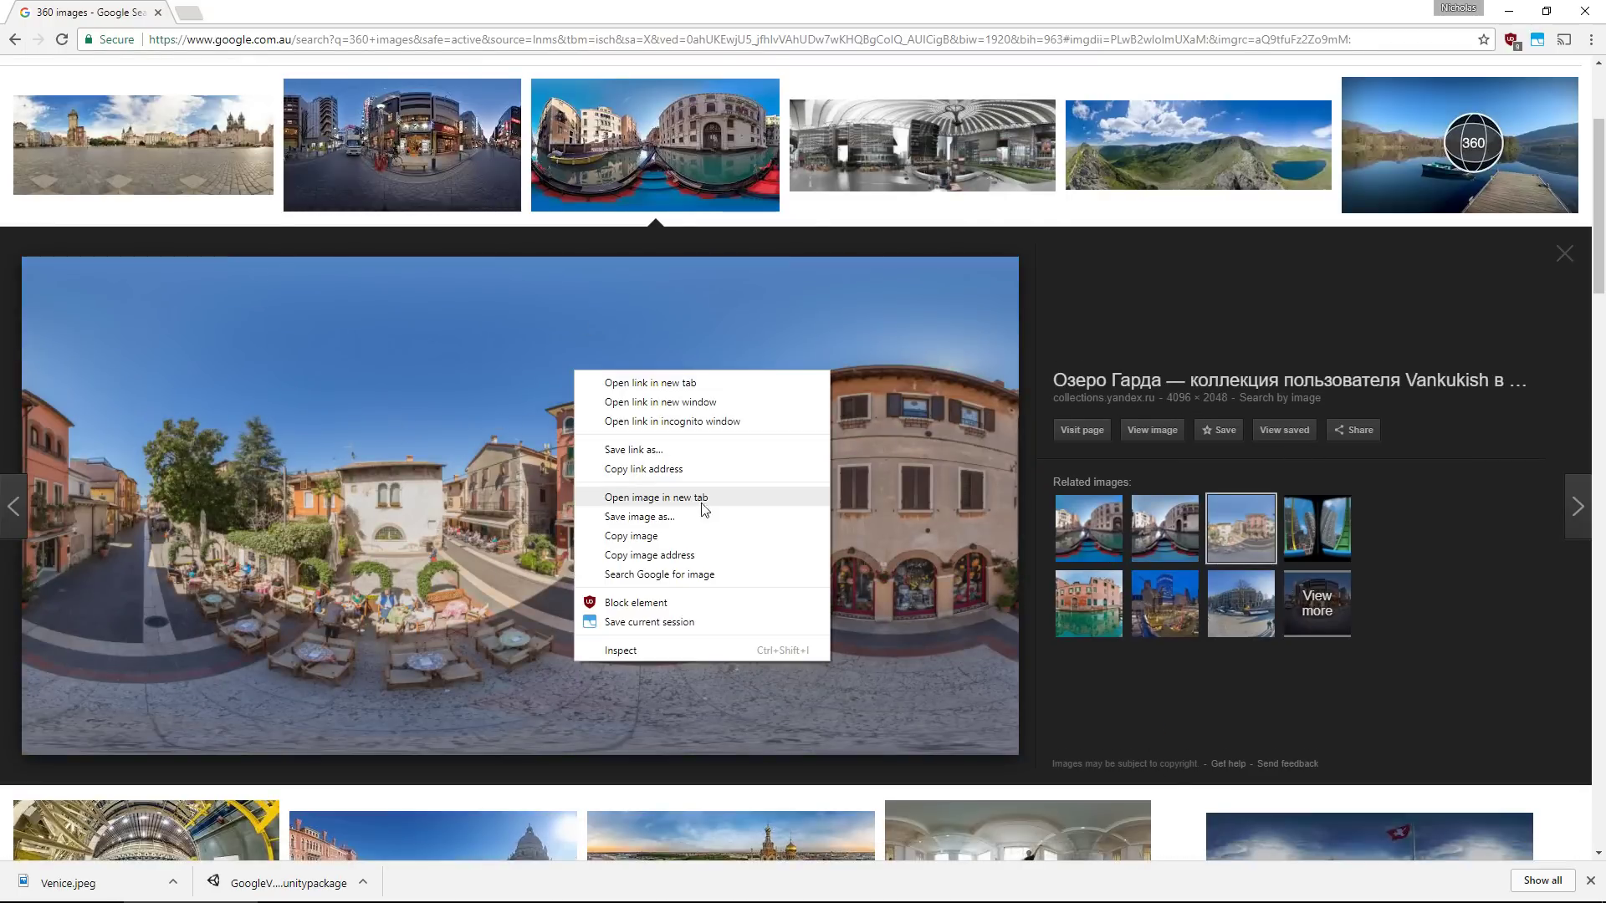
pyautogui.click(661, 517)
pyautogui.write('Italy')
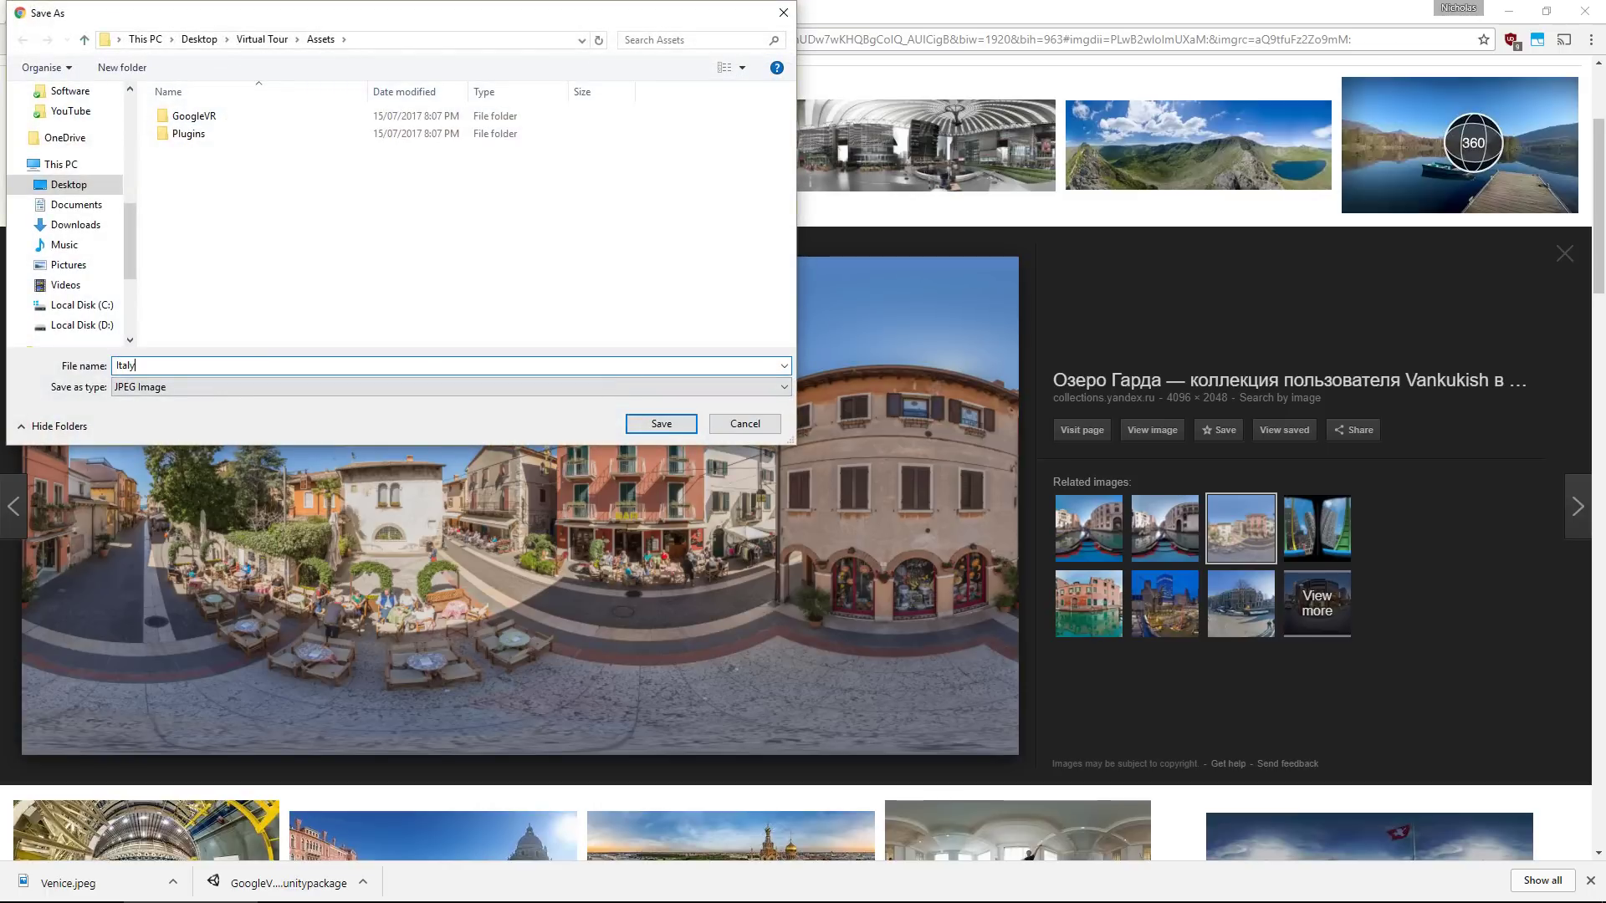
pyautogui.press('Return')
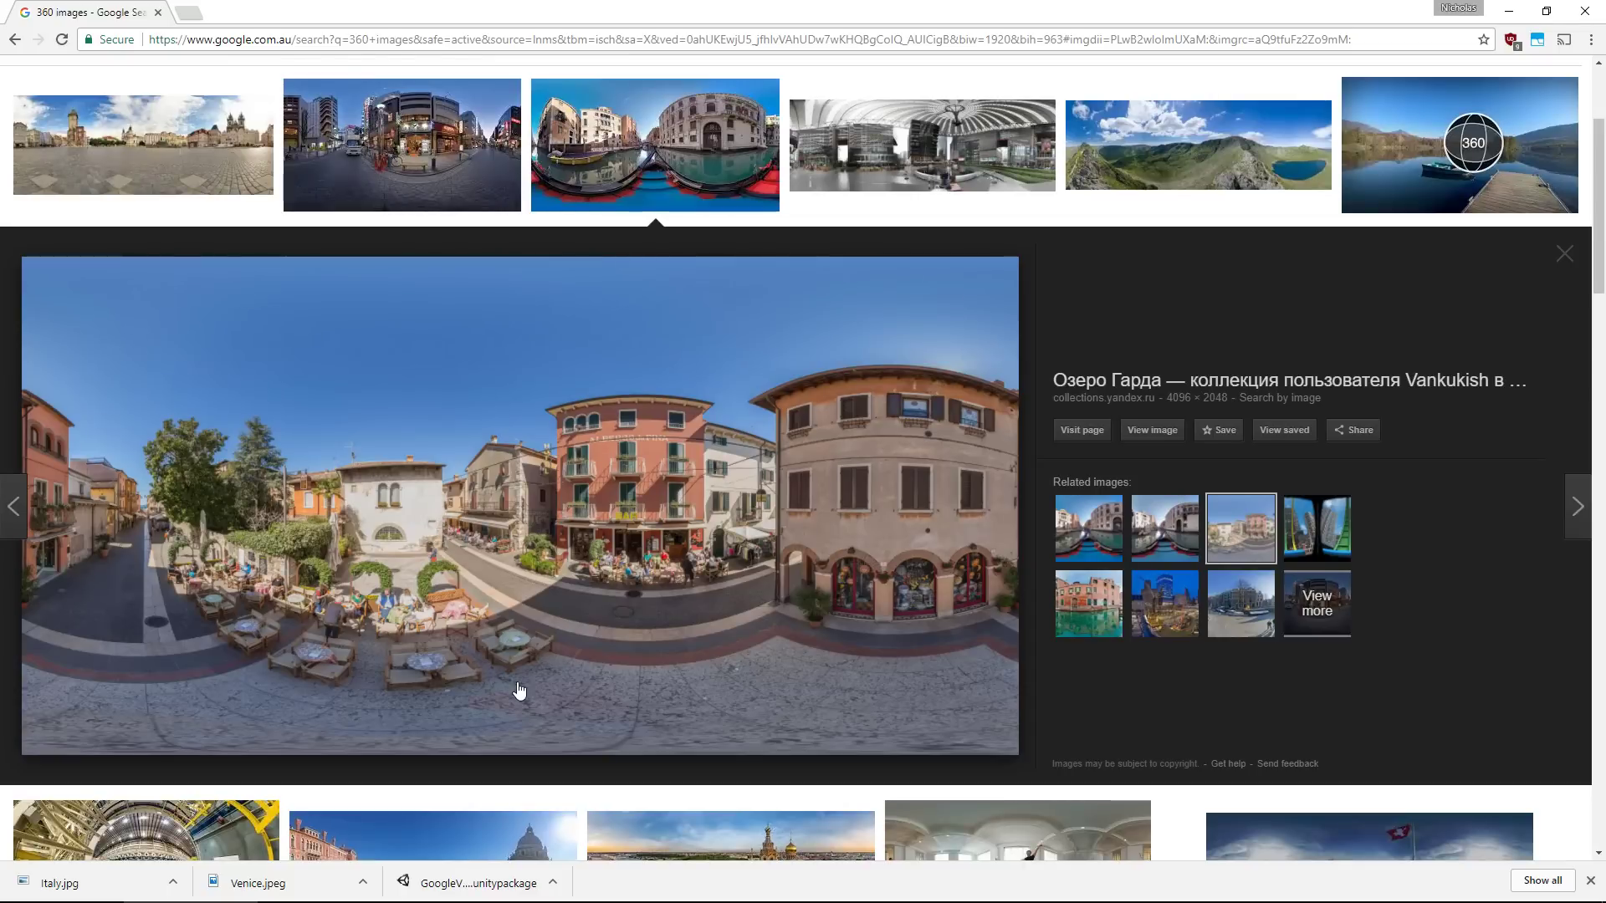
pyautogui.scroll(3, 575, 667)
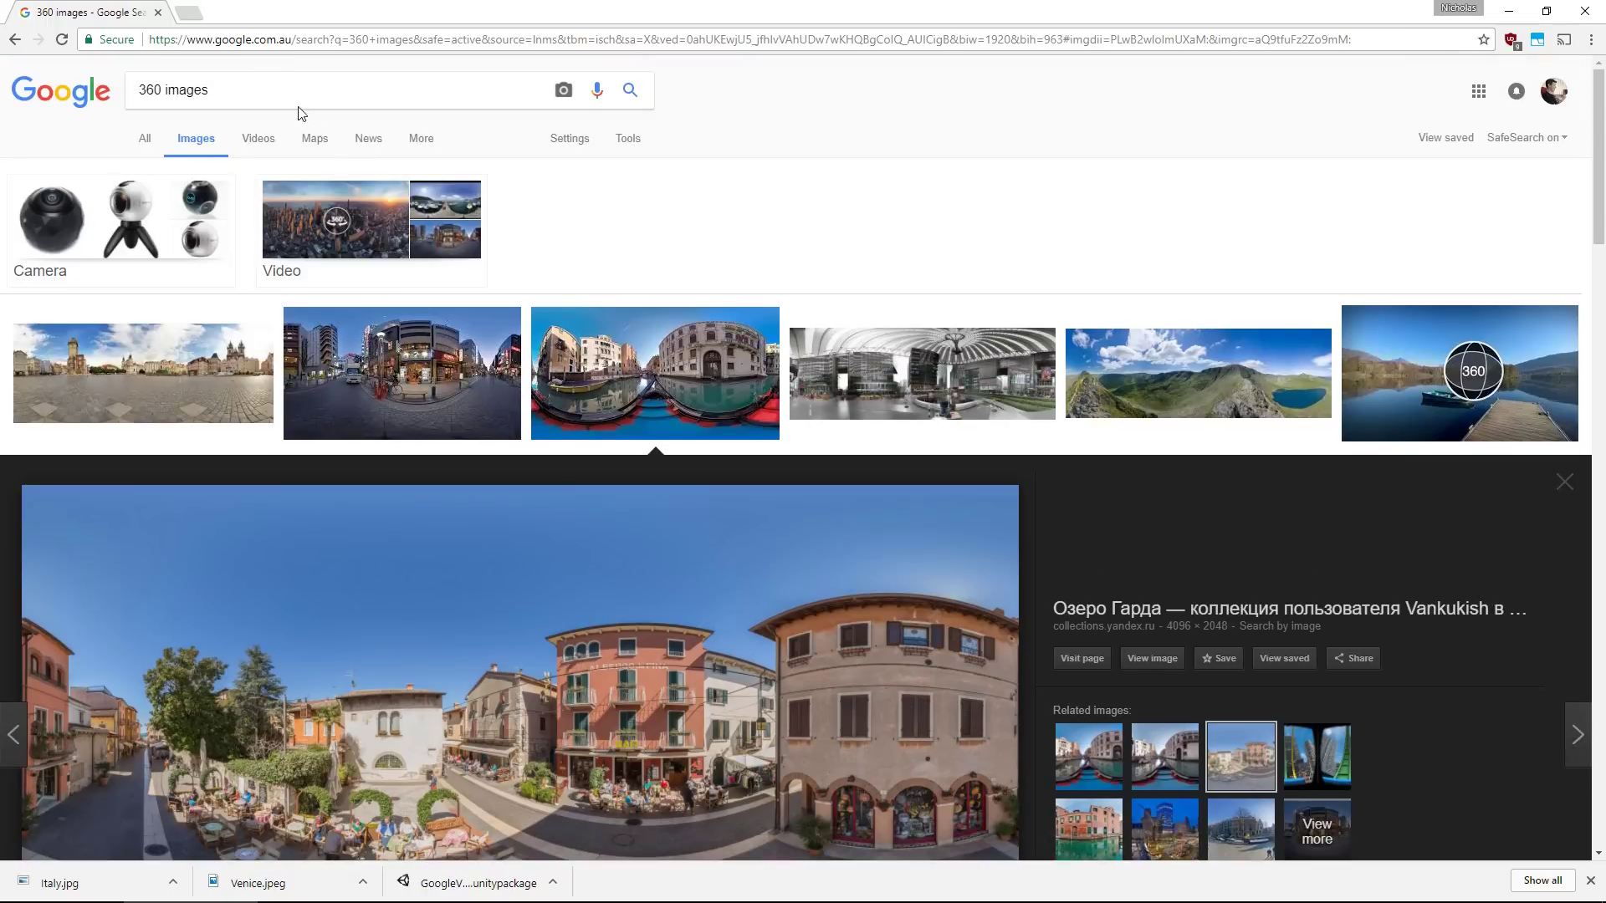
# Search Google Images for 'brird transparent' to find transparent bird pictures
pyautogui.tripleClick(287, 92)
pyautogui.write('br')
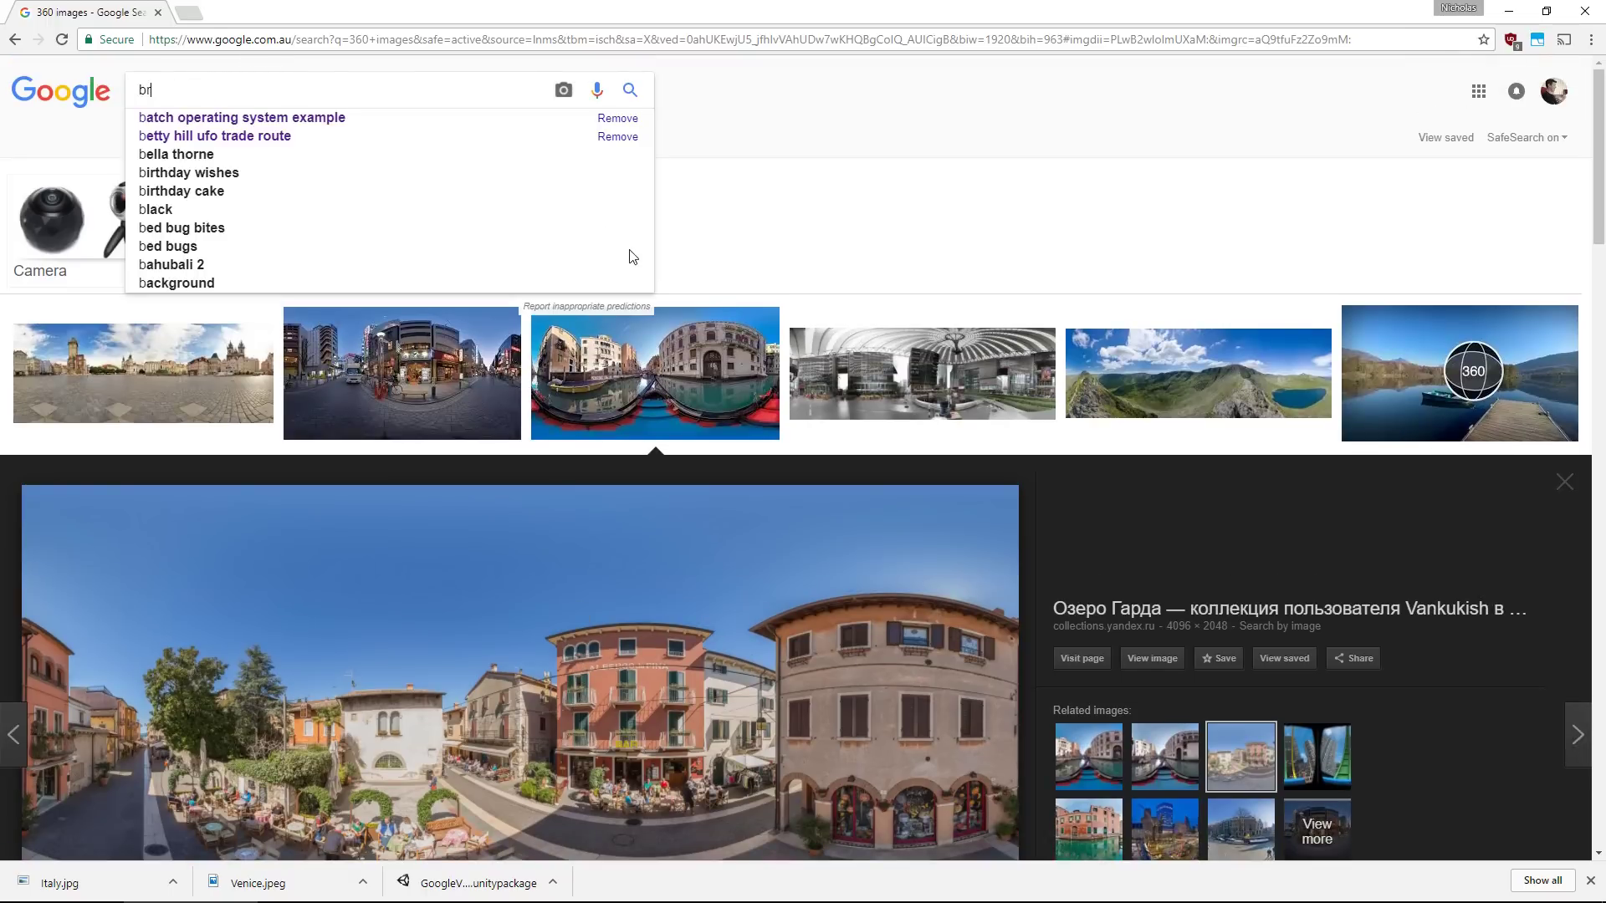
pyautogui.write('ird transparent')
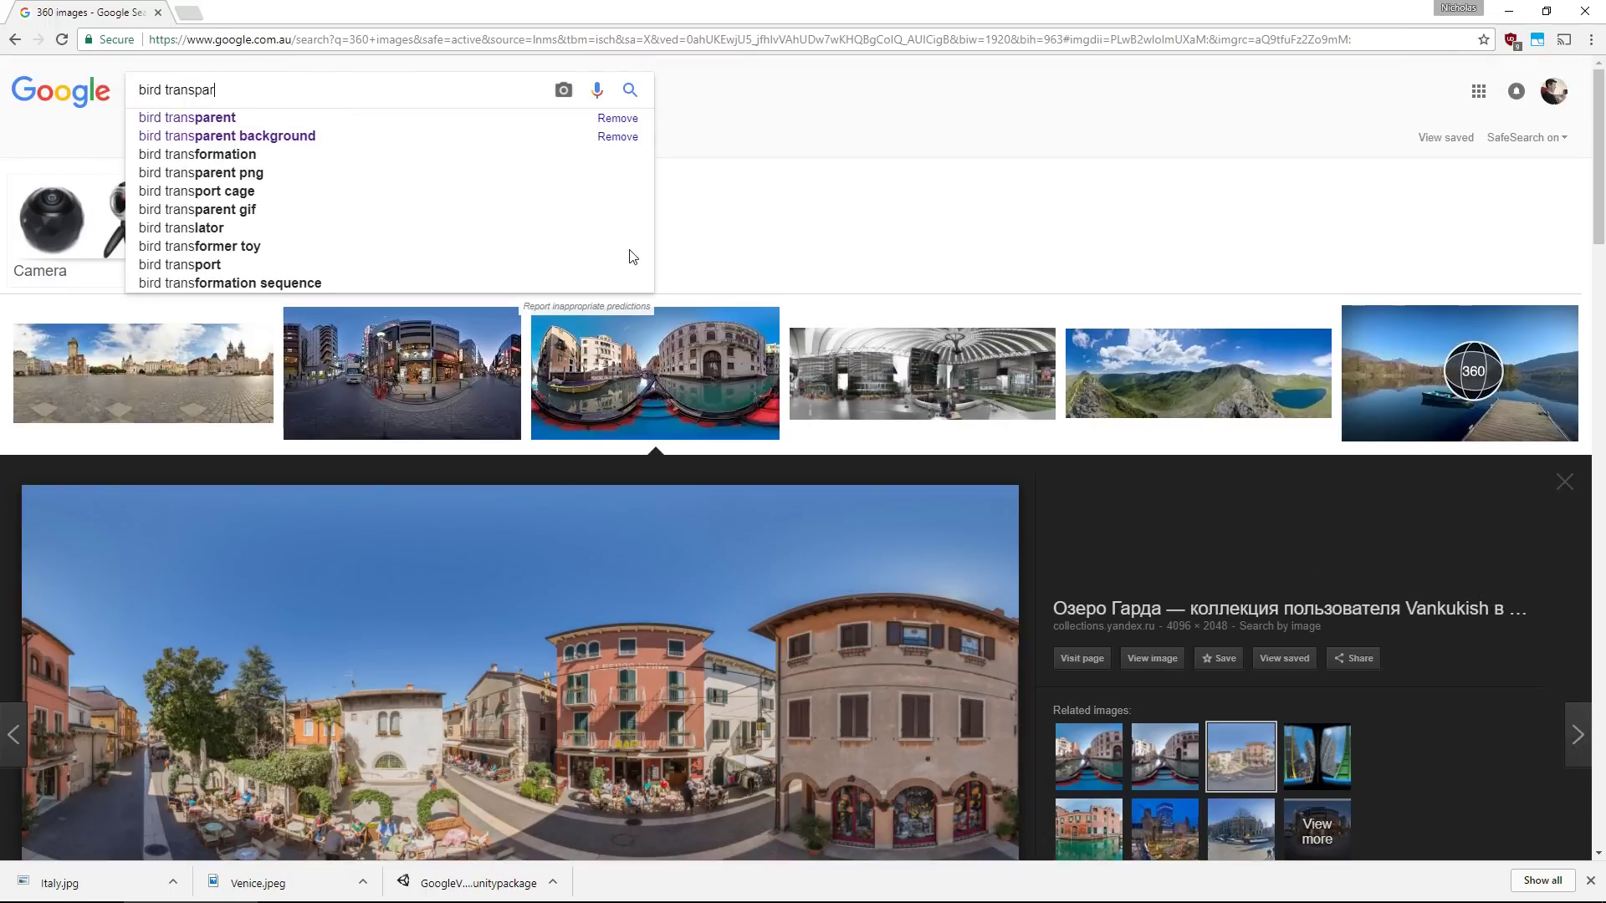
pyautogui.press('Return')
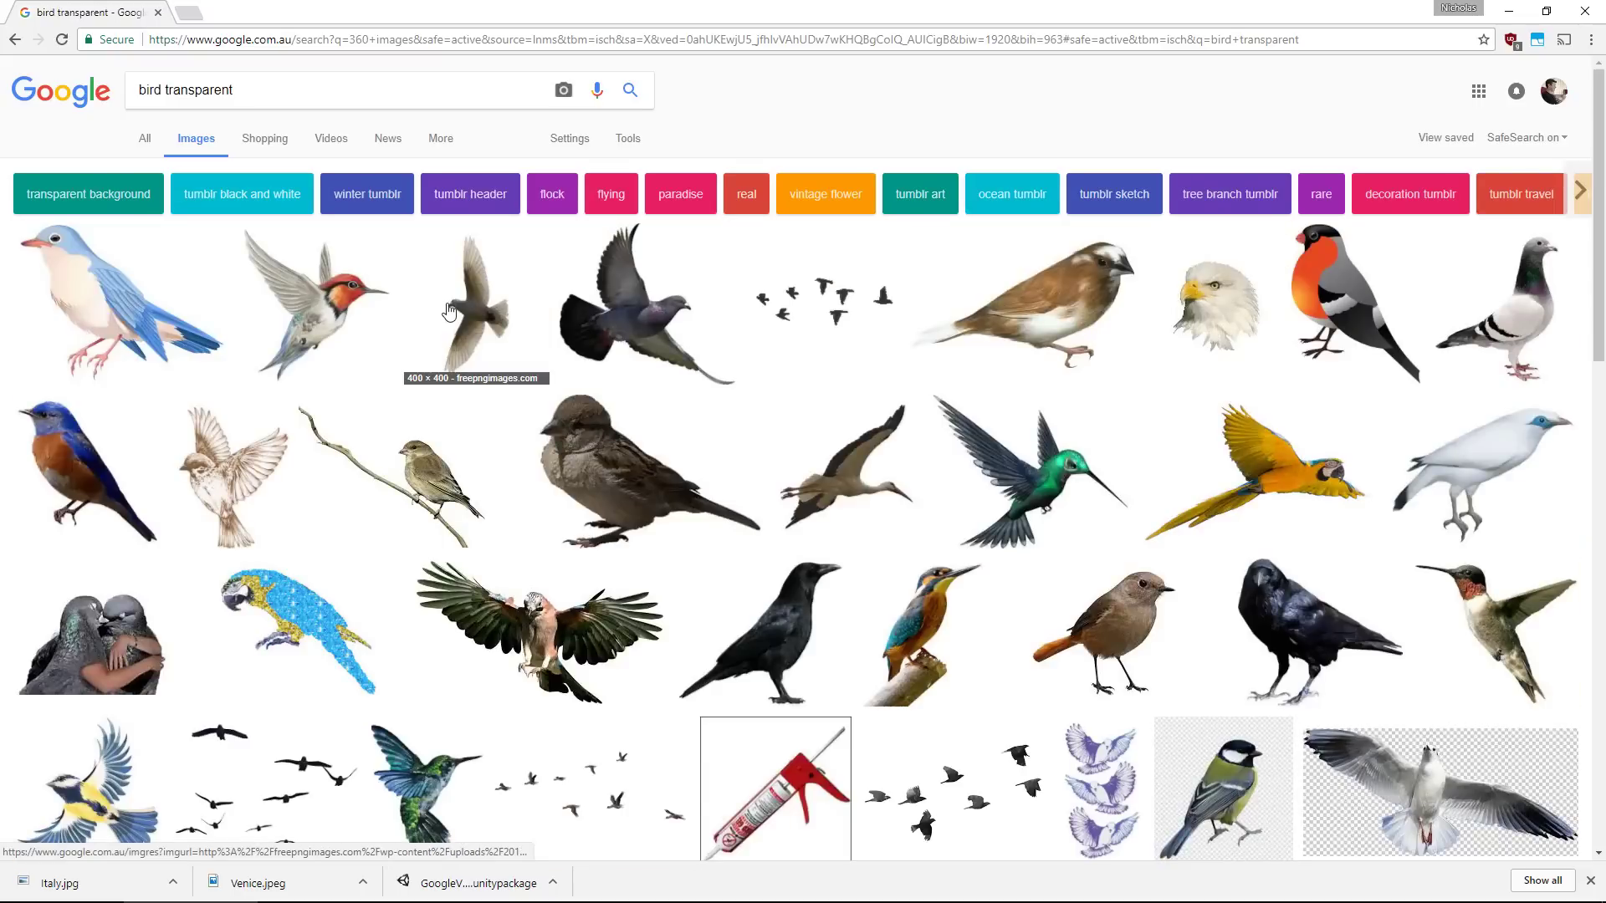
# Save the transparent flying bird image as Bird.png in the Assets folder and return to Unity
pyautogui.click(449, 308)
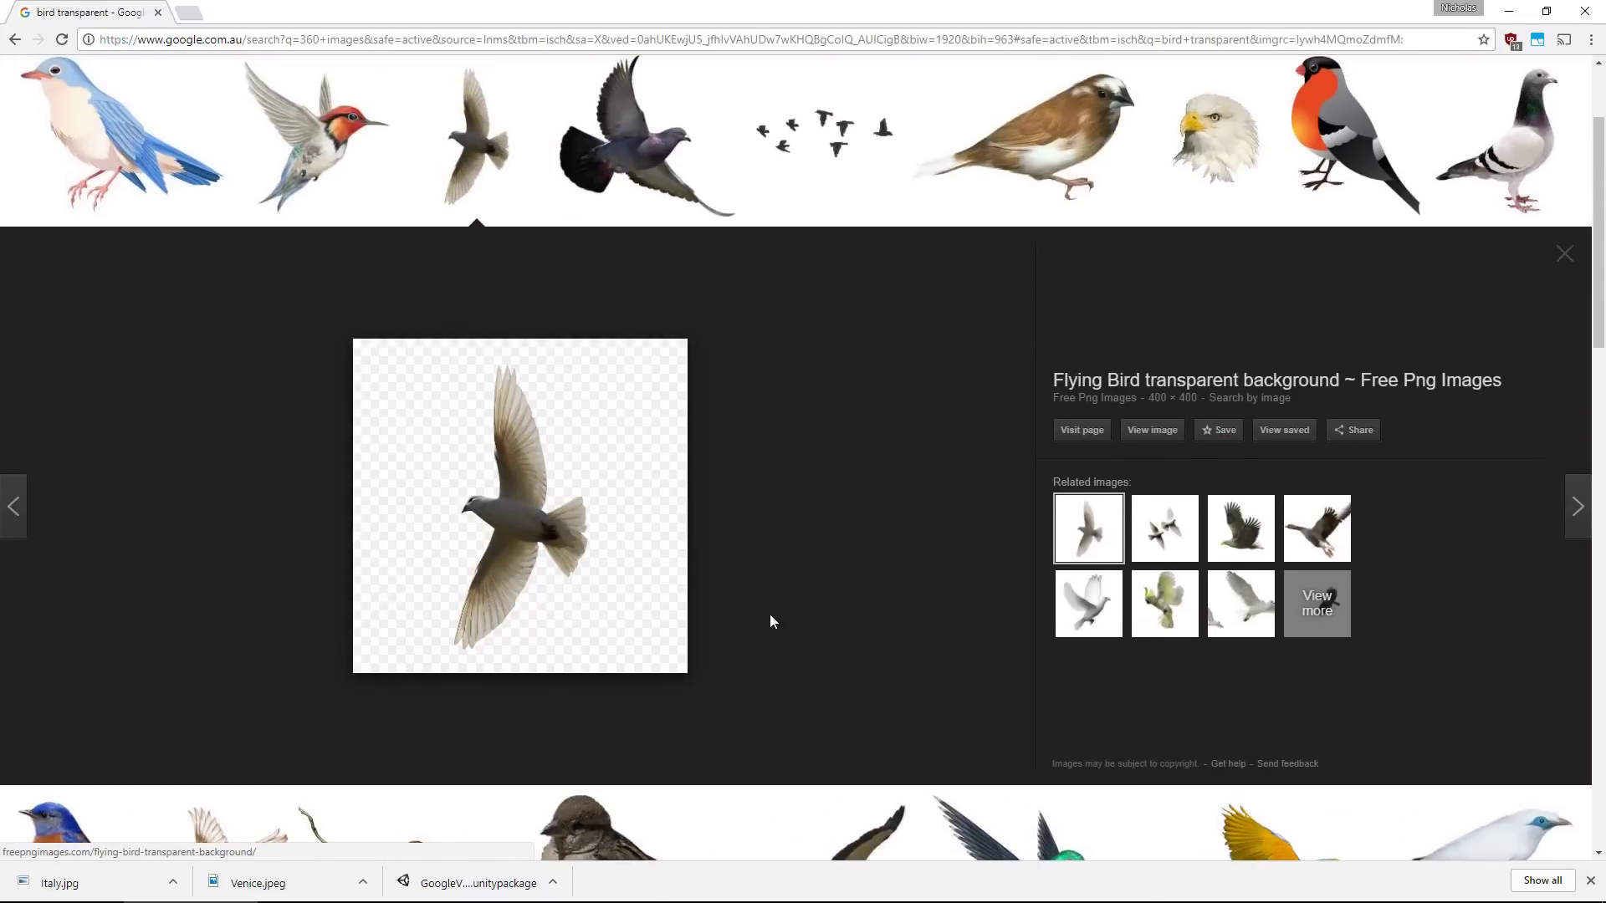
pyautogui.rightClick(583, 407)
pyautogui.click(676, 555)
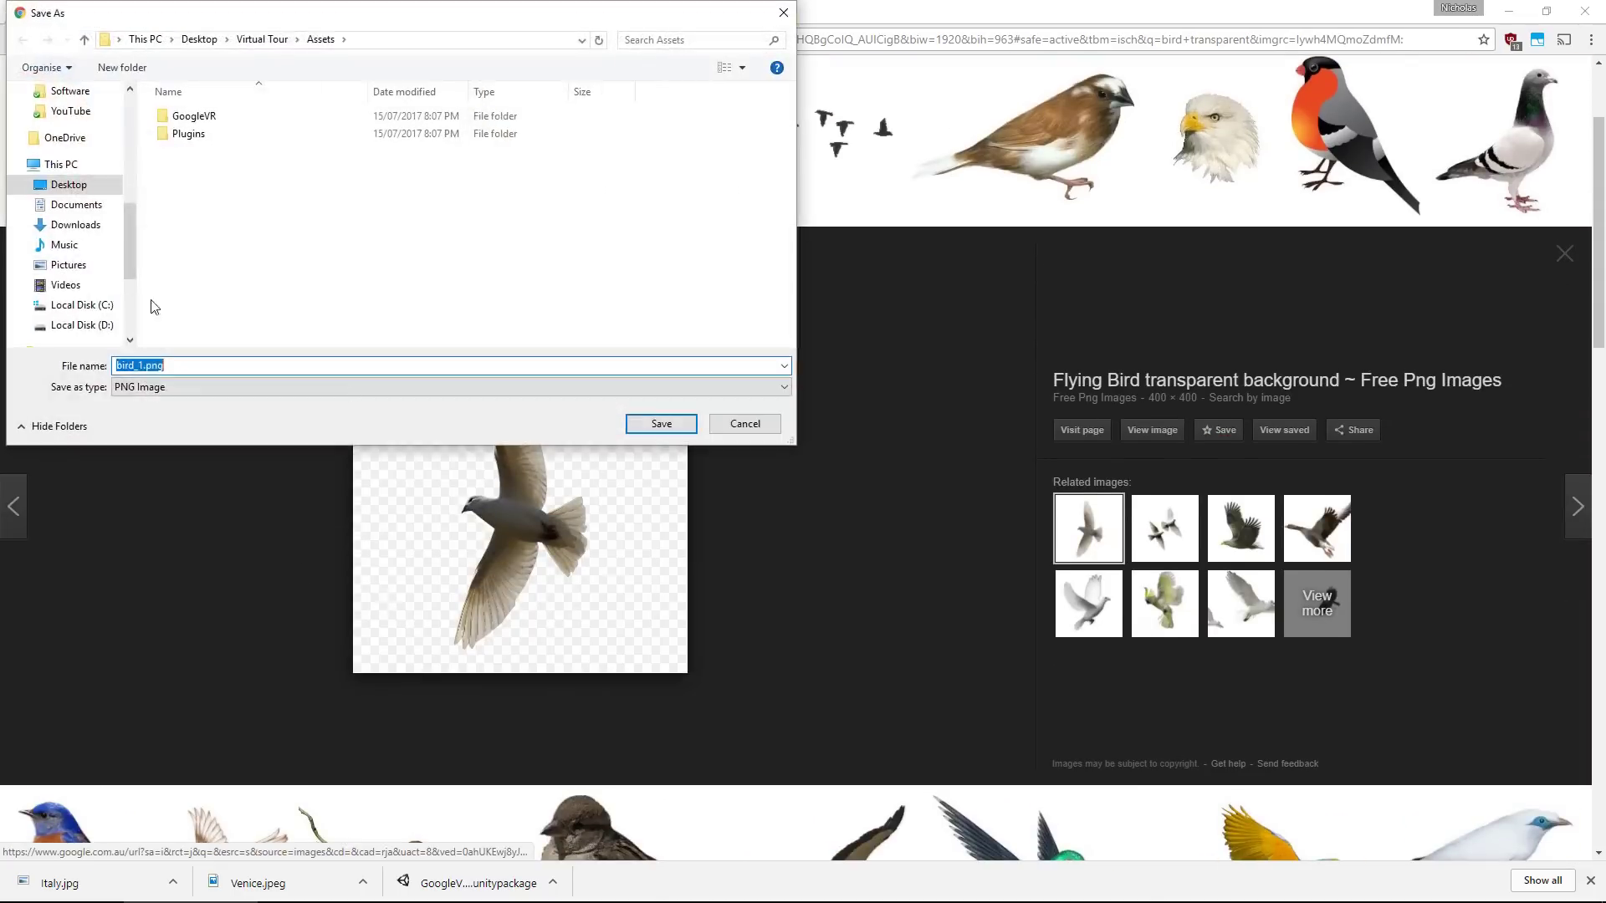
pyautogui.write('Bird')
pyautogui.press('Return')
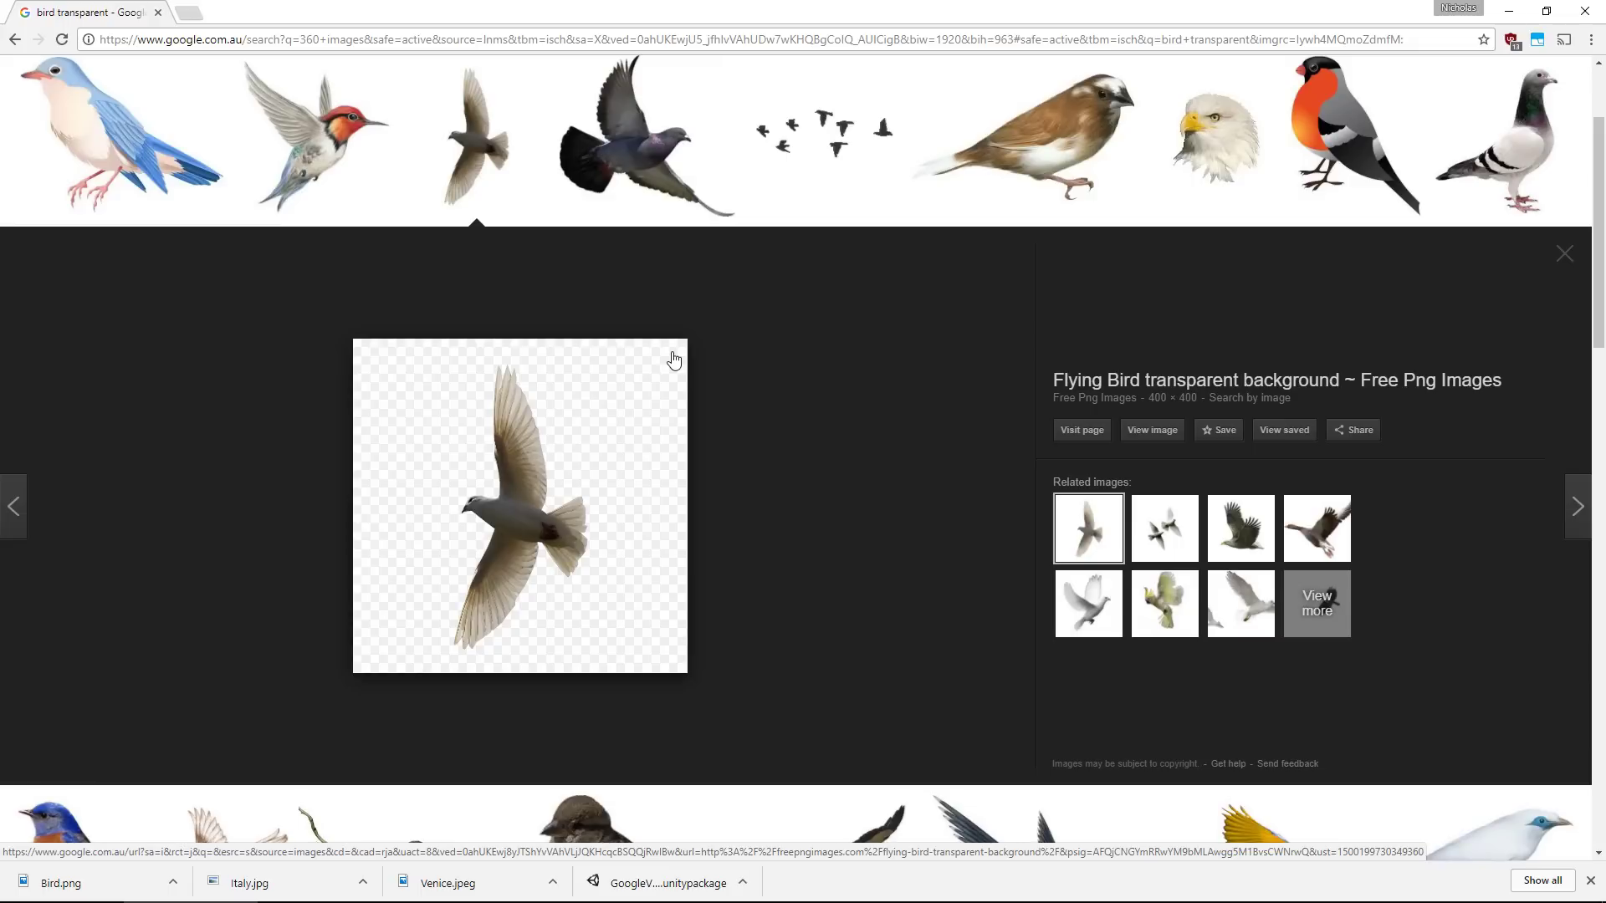
pyautogui.hotkey('alt', 'Tab')
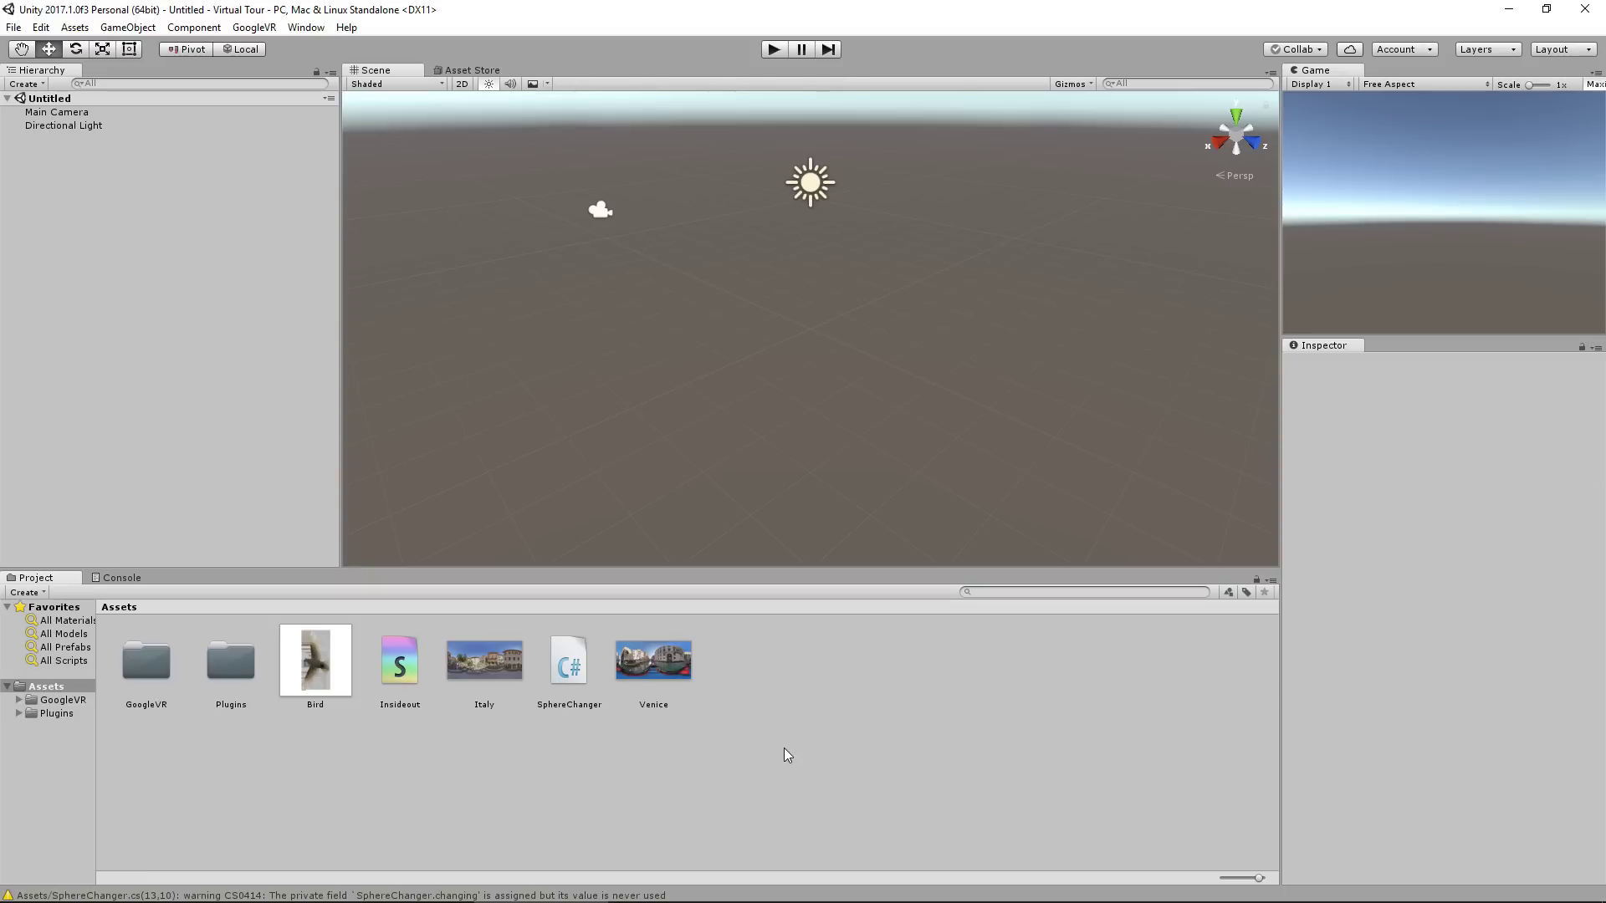
# Create a Textures folder in Assets and move the Italy panorama into it
pyautogui.click(646, 668)
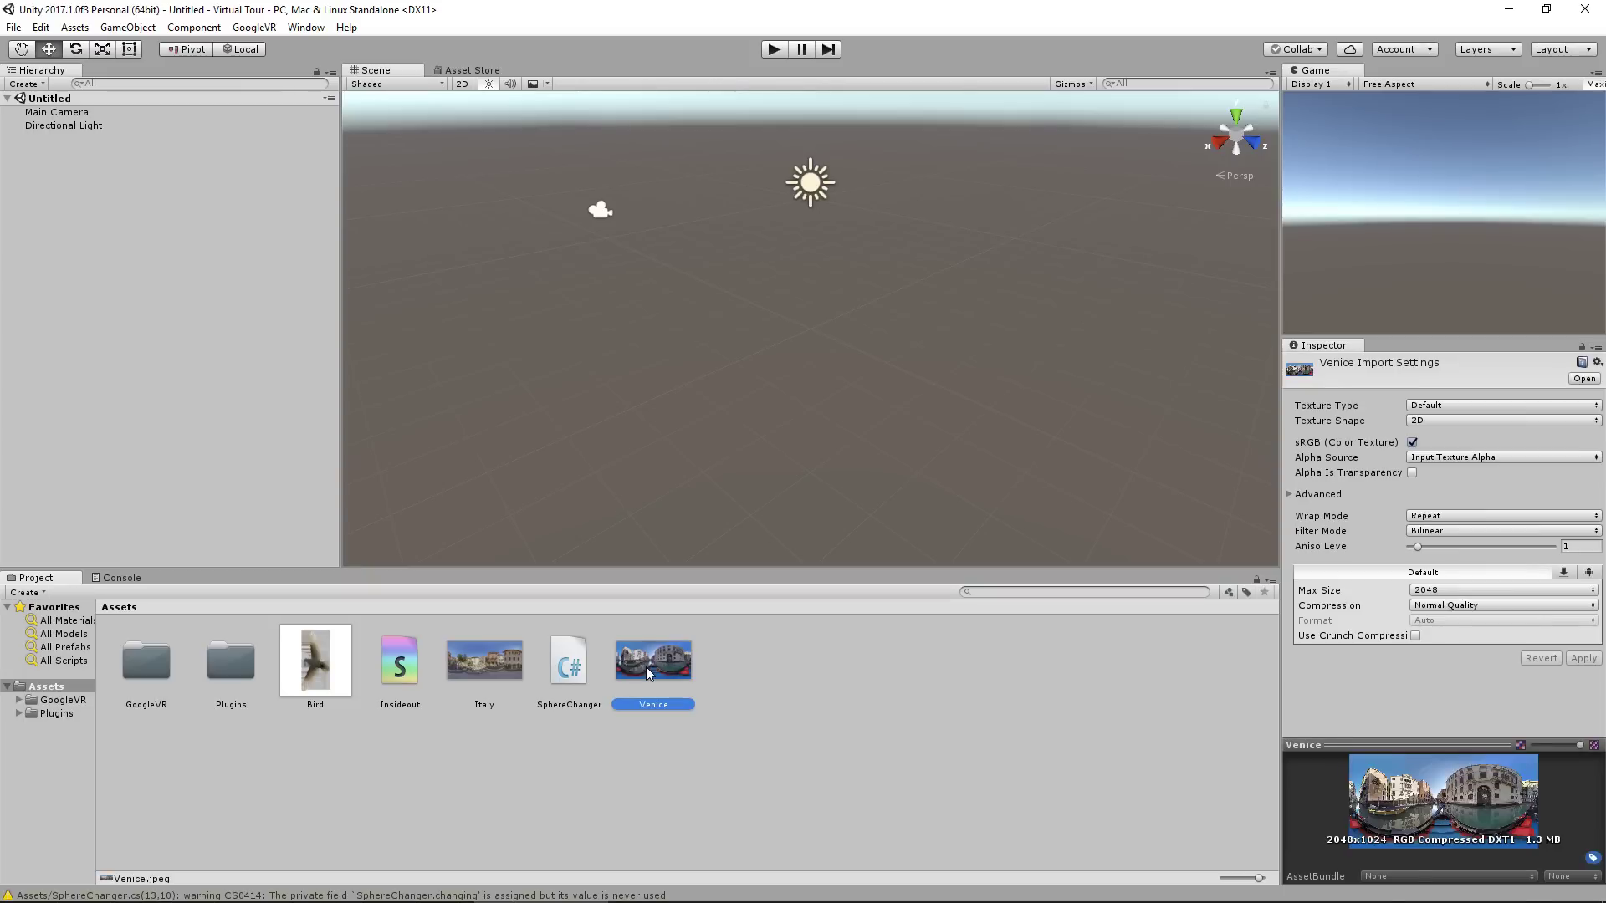
pyautogui.click(328, 649)
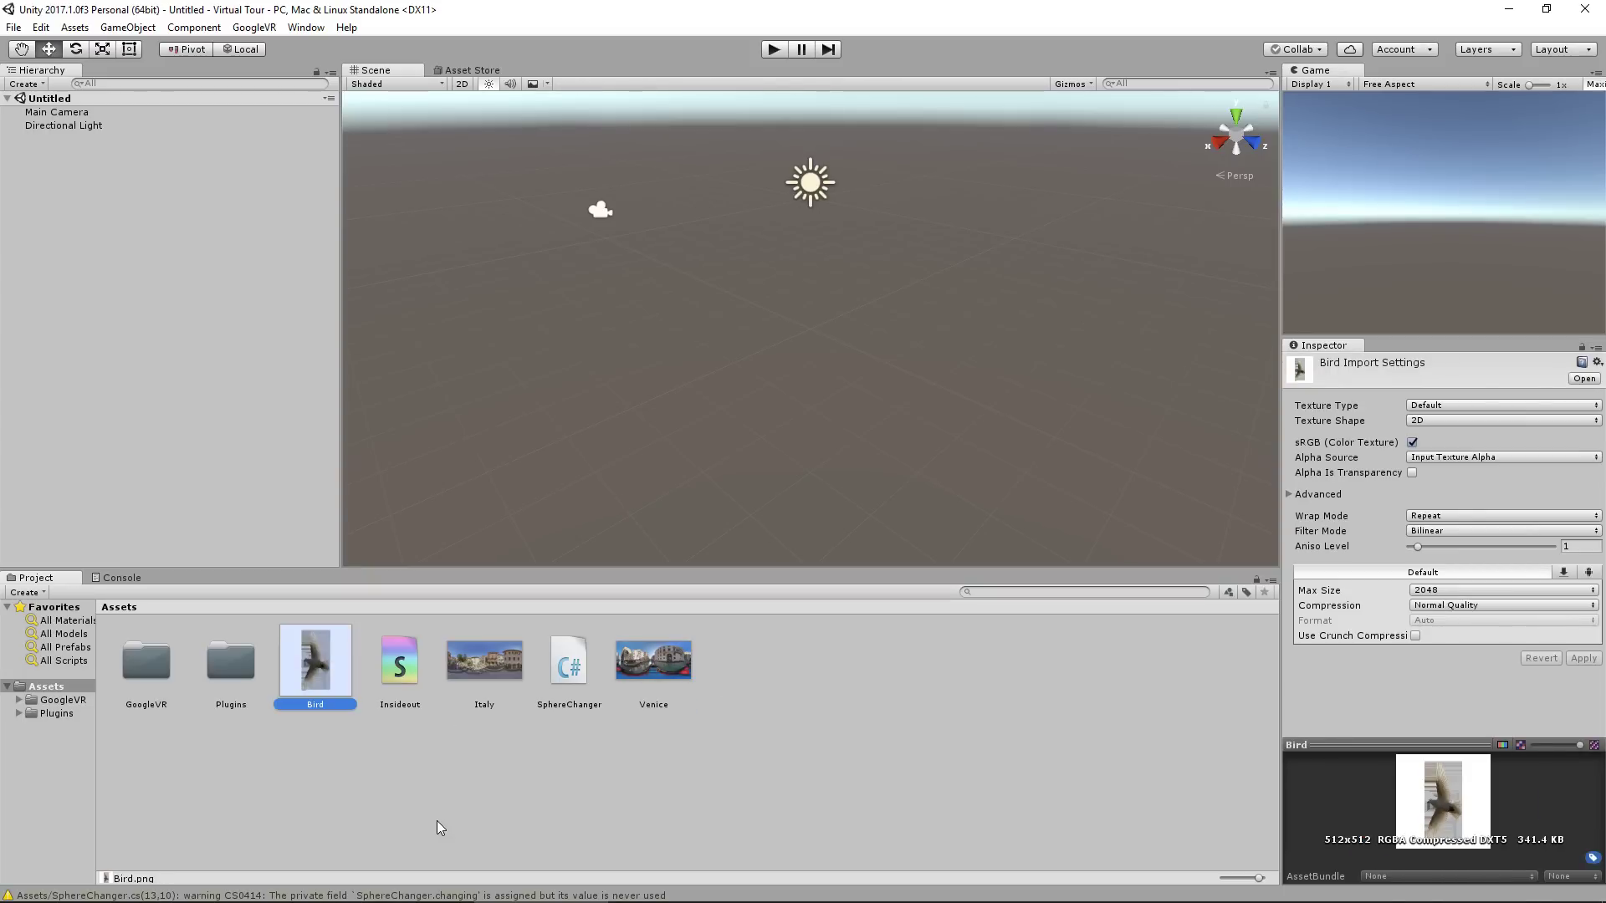
pyautogui.rightClick(724, 808)
pyautogui.moveTo(816, 490)
pyautogui.click(1041, 373)
pyautogui.write('Textures')
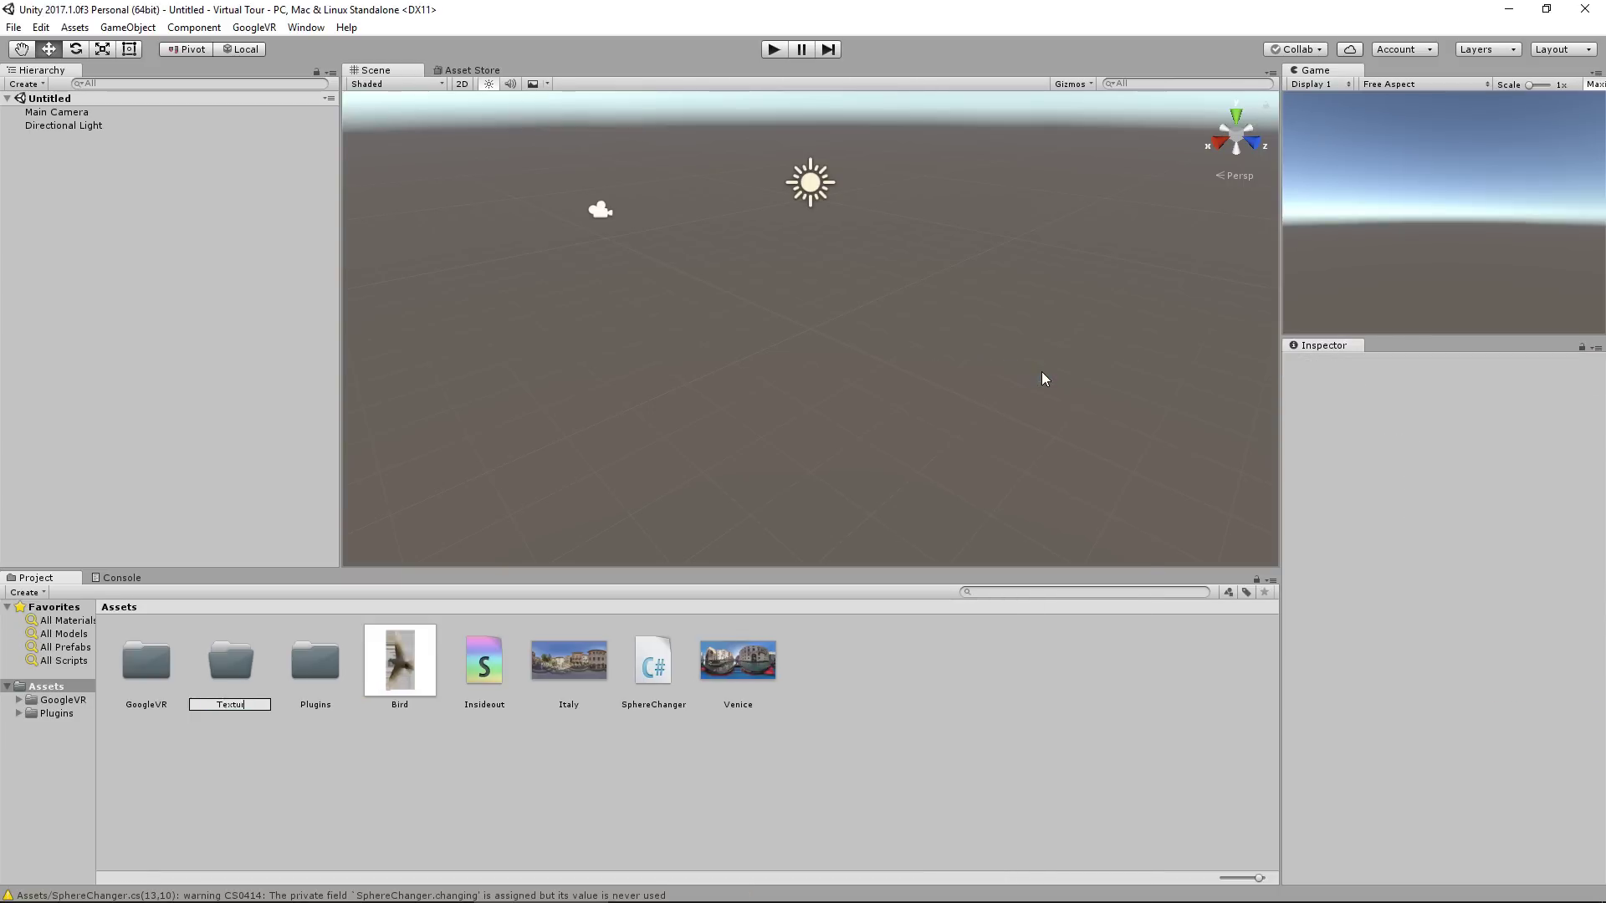
pyautogui.press('Return')
pyautogui.moveTo(569, 661); pyautogui.dragTo(307, 676)
# Create a Sprites folder and move the Bird image into it
pyautogui.rightClick(689, 712)
pyautogui.moveTo(773, 404)
pyautogui.click(948, 380)
pyautogui.write('Sprites')
pyautogui.press('Return')
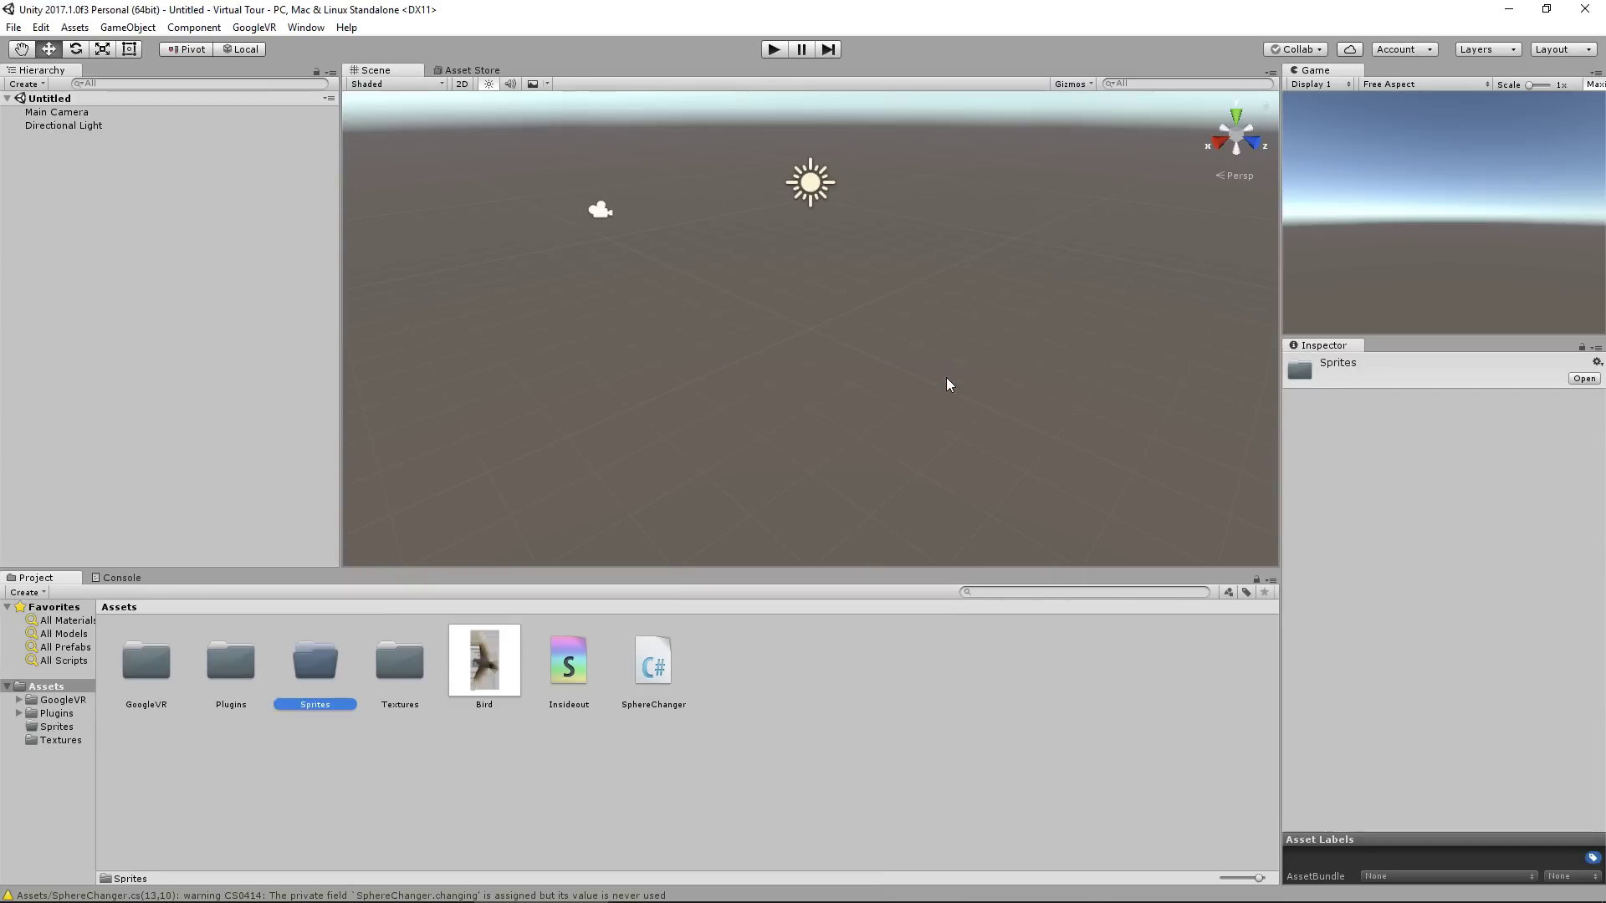
pyautogui.moveTo(501, 678); pyautogui.dragTo(331, 679)
# Create Scripts and Shaders folders holding SphereChanger and the Insideout shader respectively
pyautogui.rightClick(670, 721)
pyautogui.moveTo(793, 403)
pyautogui.click(947, 374)
pyautogui.write('Scripts')
pyautogui.press('Return')
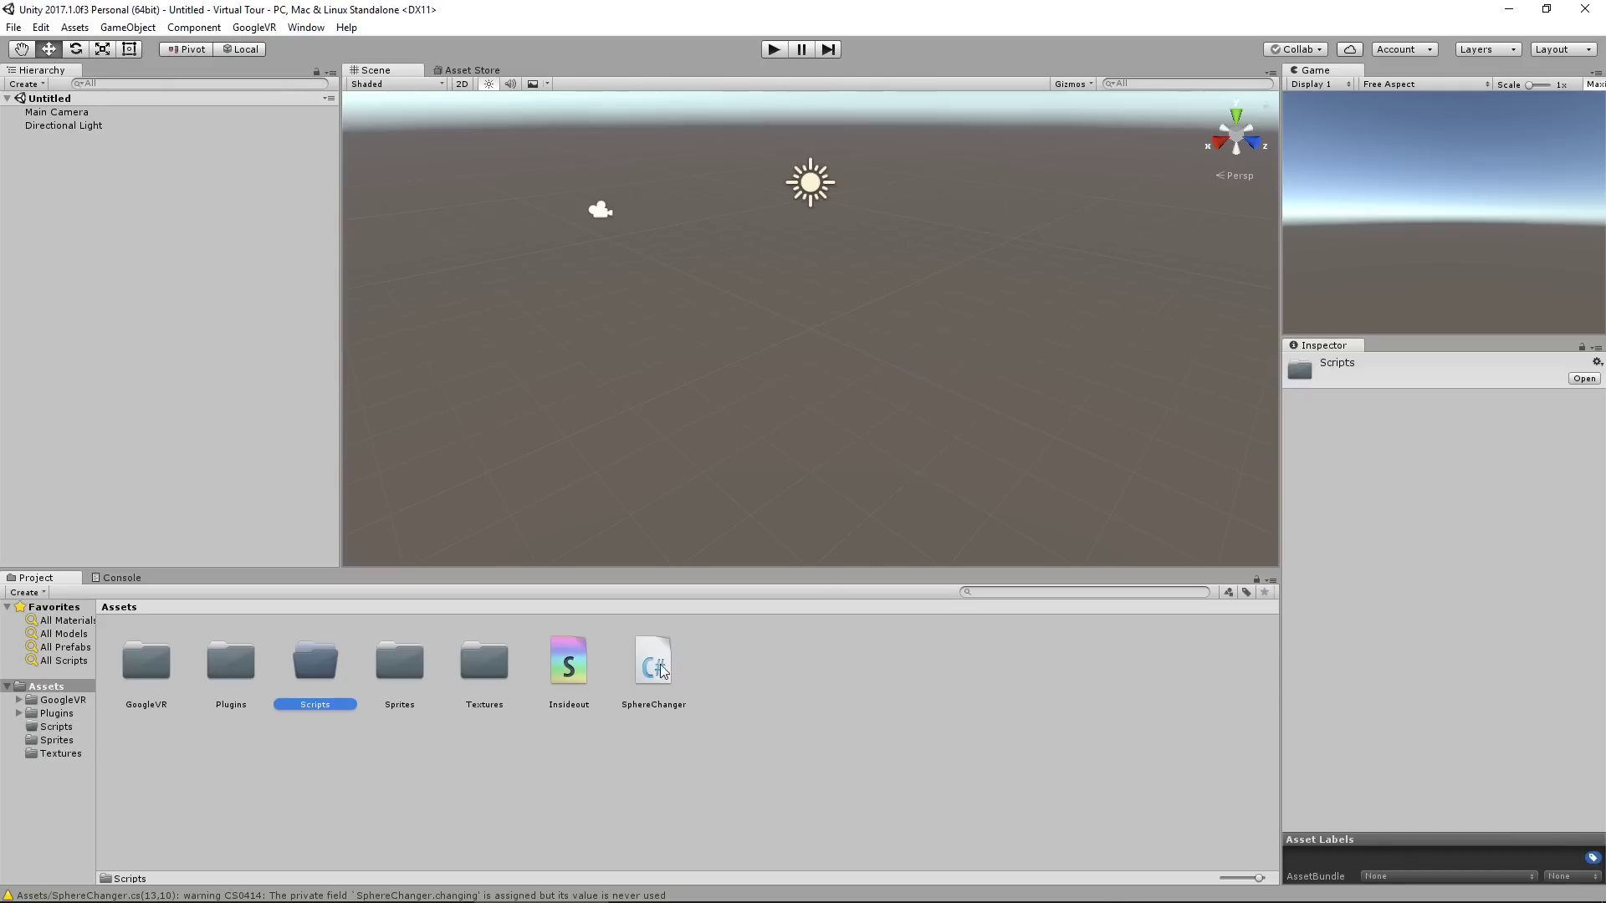
pyautogui.moveTo(654, 665); pyautogui.dragTo(326, 674)
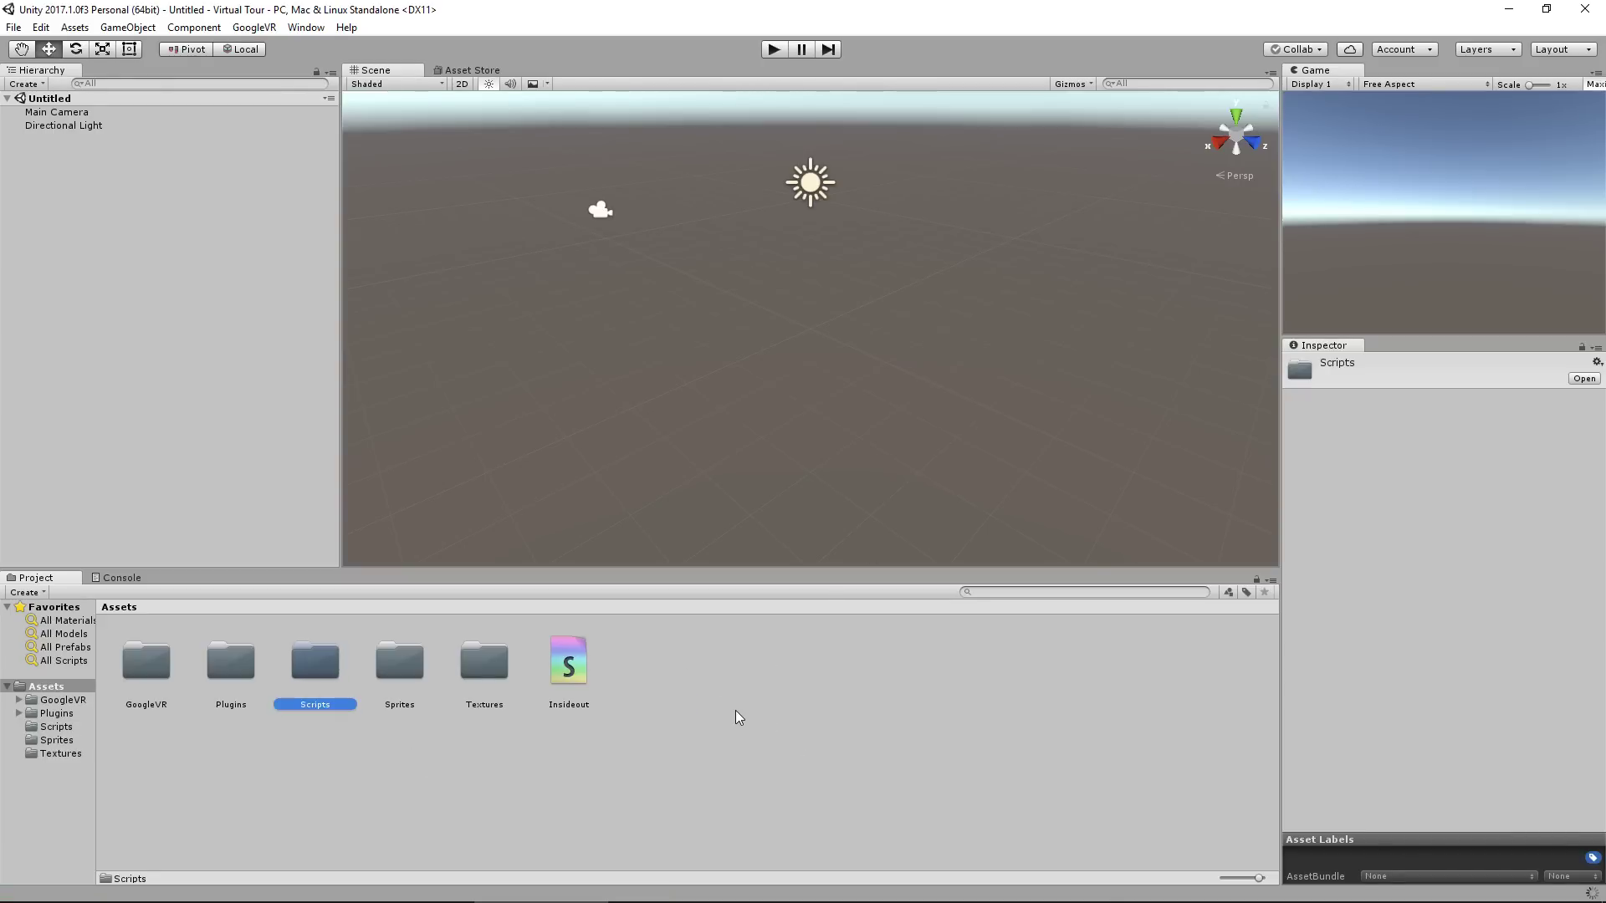
pyautogui.rightClick(736, 711)
pyautogui.moveTo(803, 403)
pyautogui.click(1012, 374)
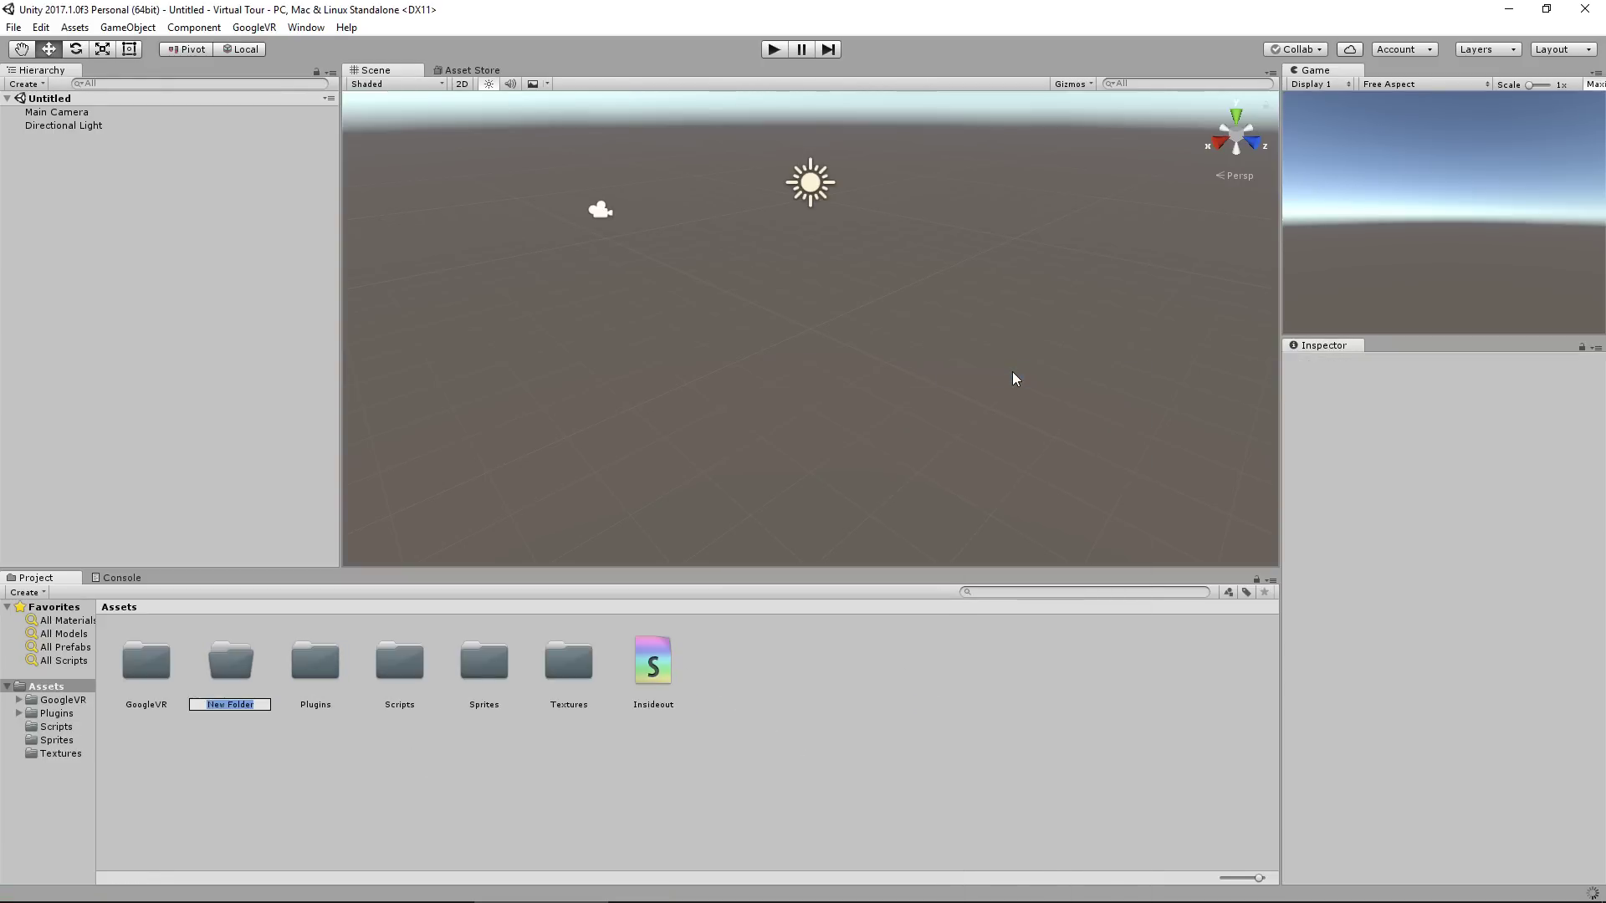
pyautogui.write('Shaders')
pyautogui.press('Return')
pyautogui.moveTo(668, 693); pyautogui.dragTo(416, 675)
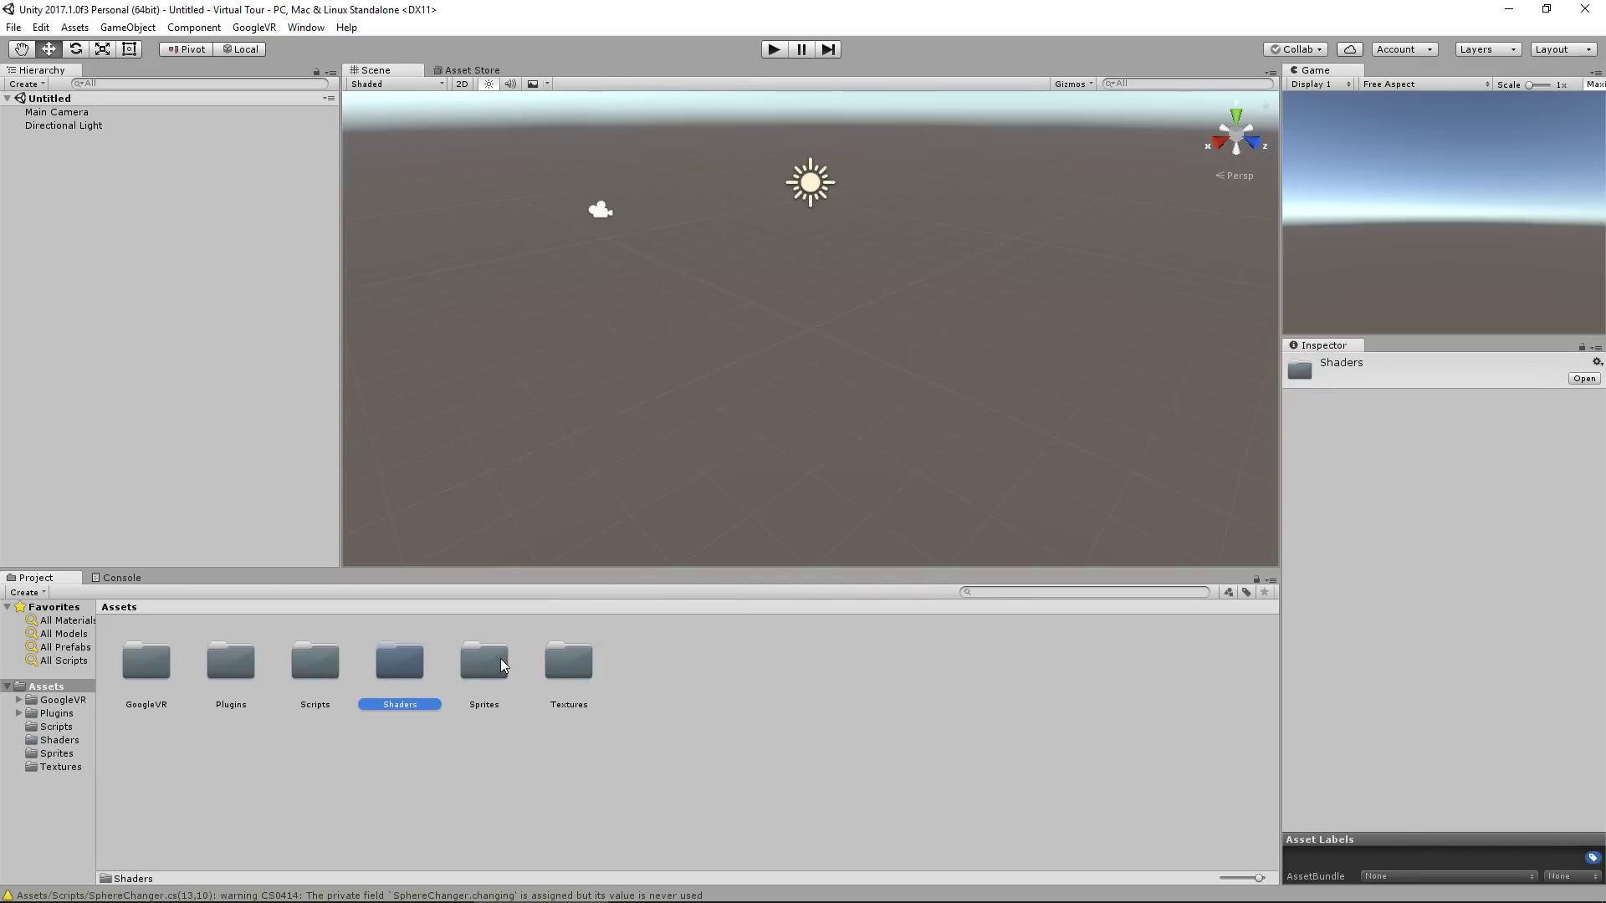
# Delete the Directional Light from the scene, leaving only Main Camera
pyautogui.click(502, 665)
pyautogui.click(409, 670)
pyautogui.click(586, 808)
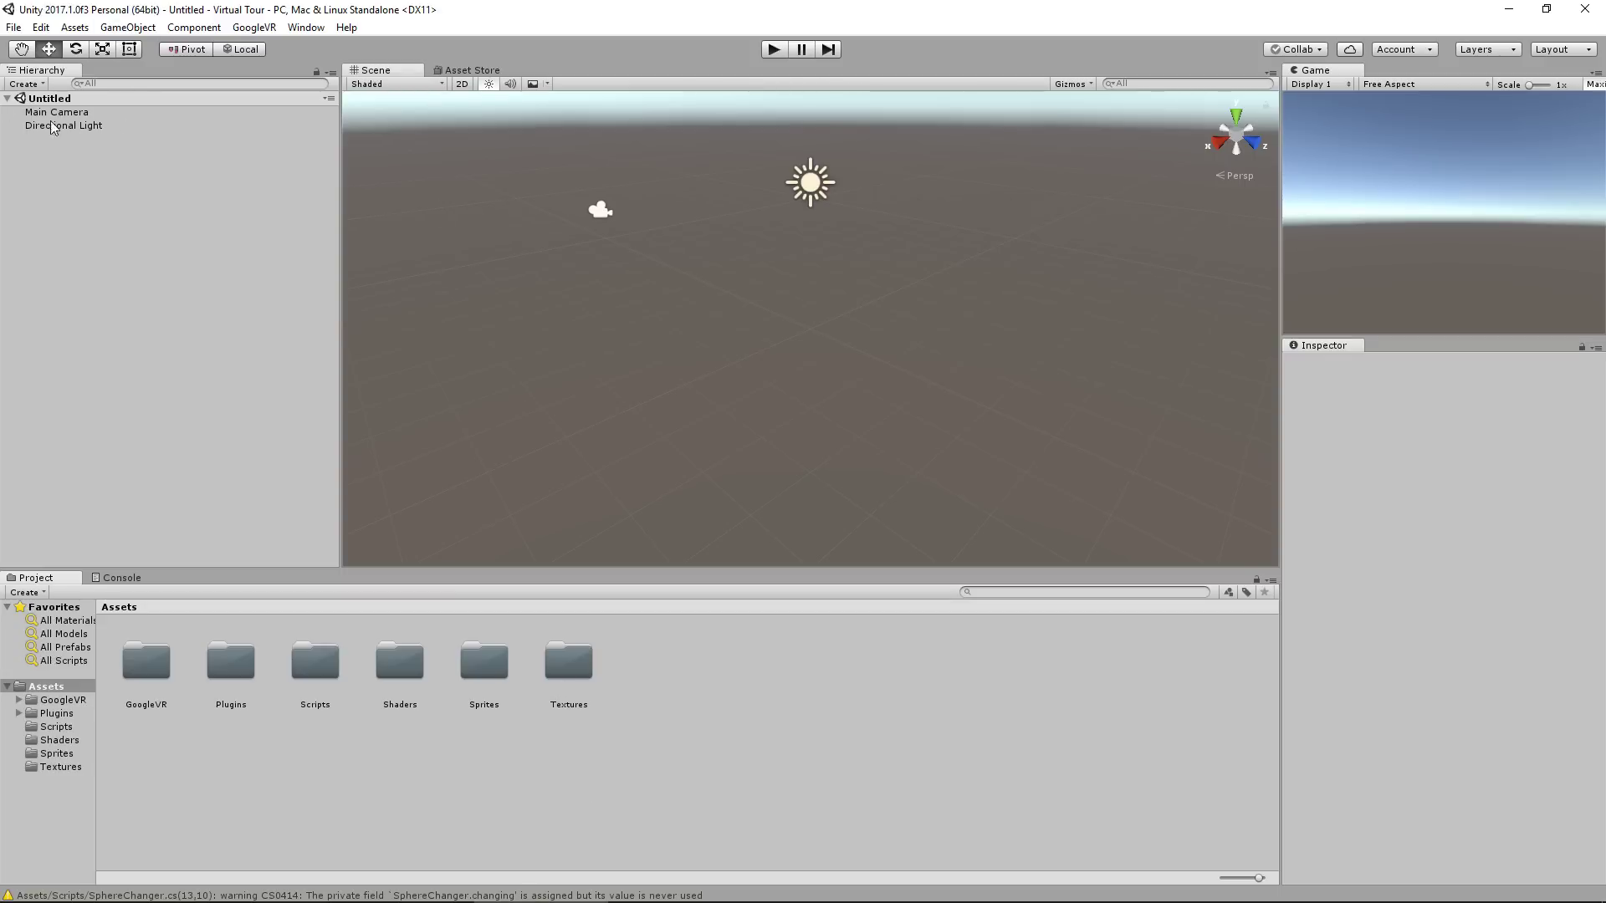
pyautogui.click(80, 124)
pyautogui.press('Delete')
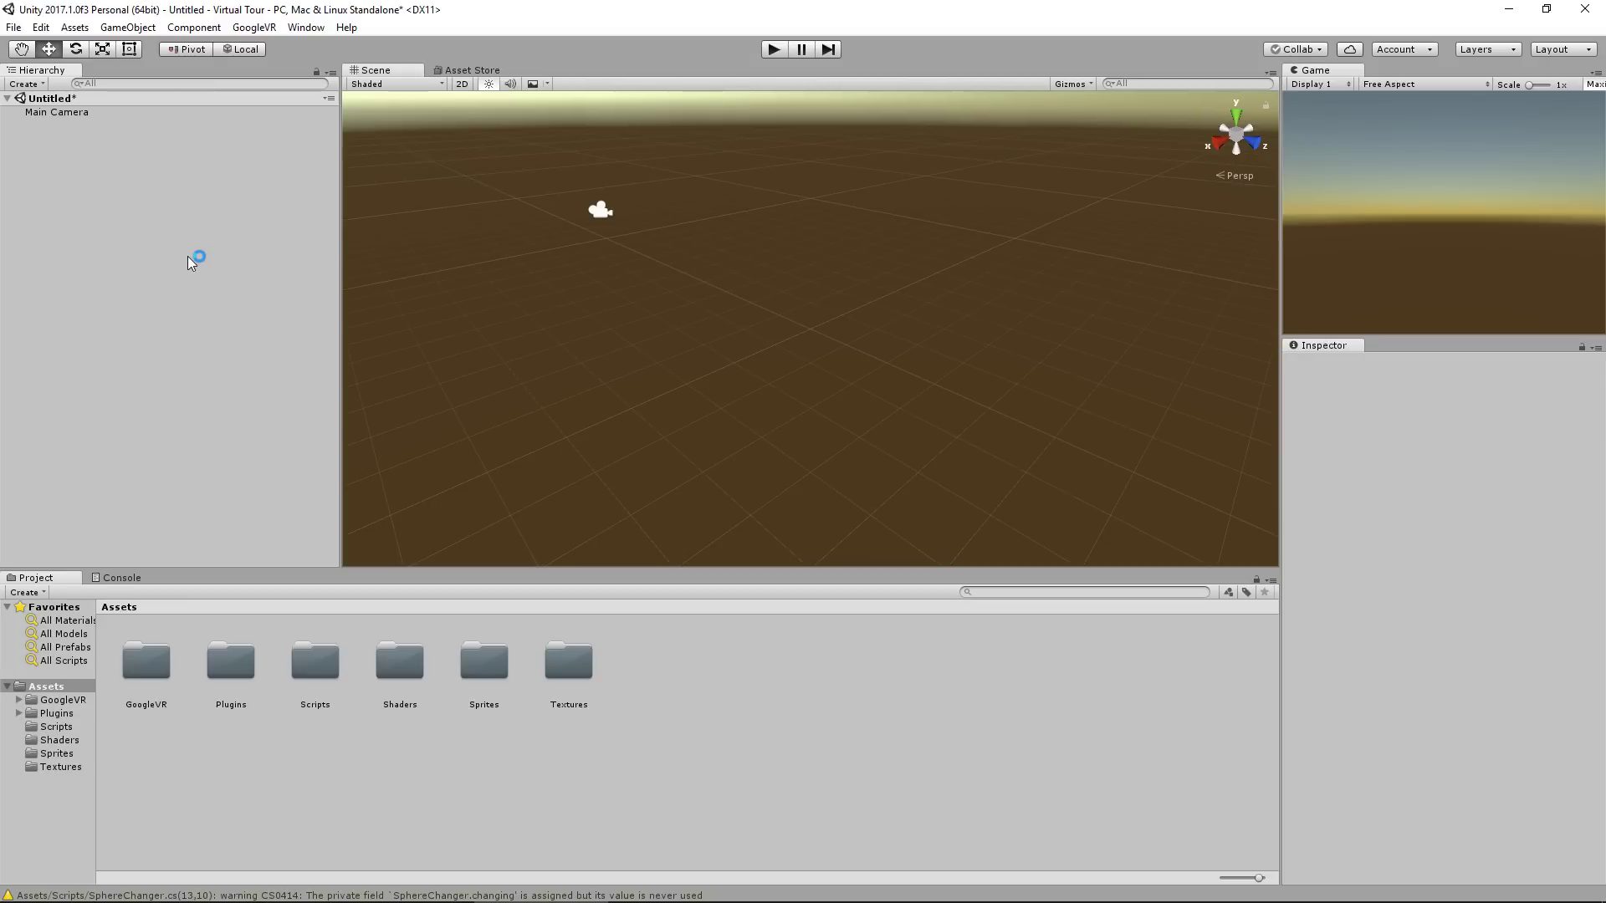
# Reset the Main Camera's Transform, moving it from Z -10 to 0, 0, 0
pyautogui.click(99, 112)
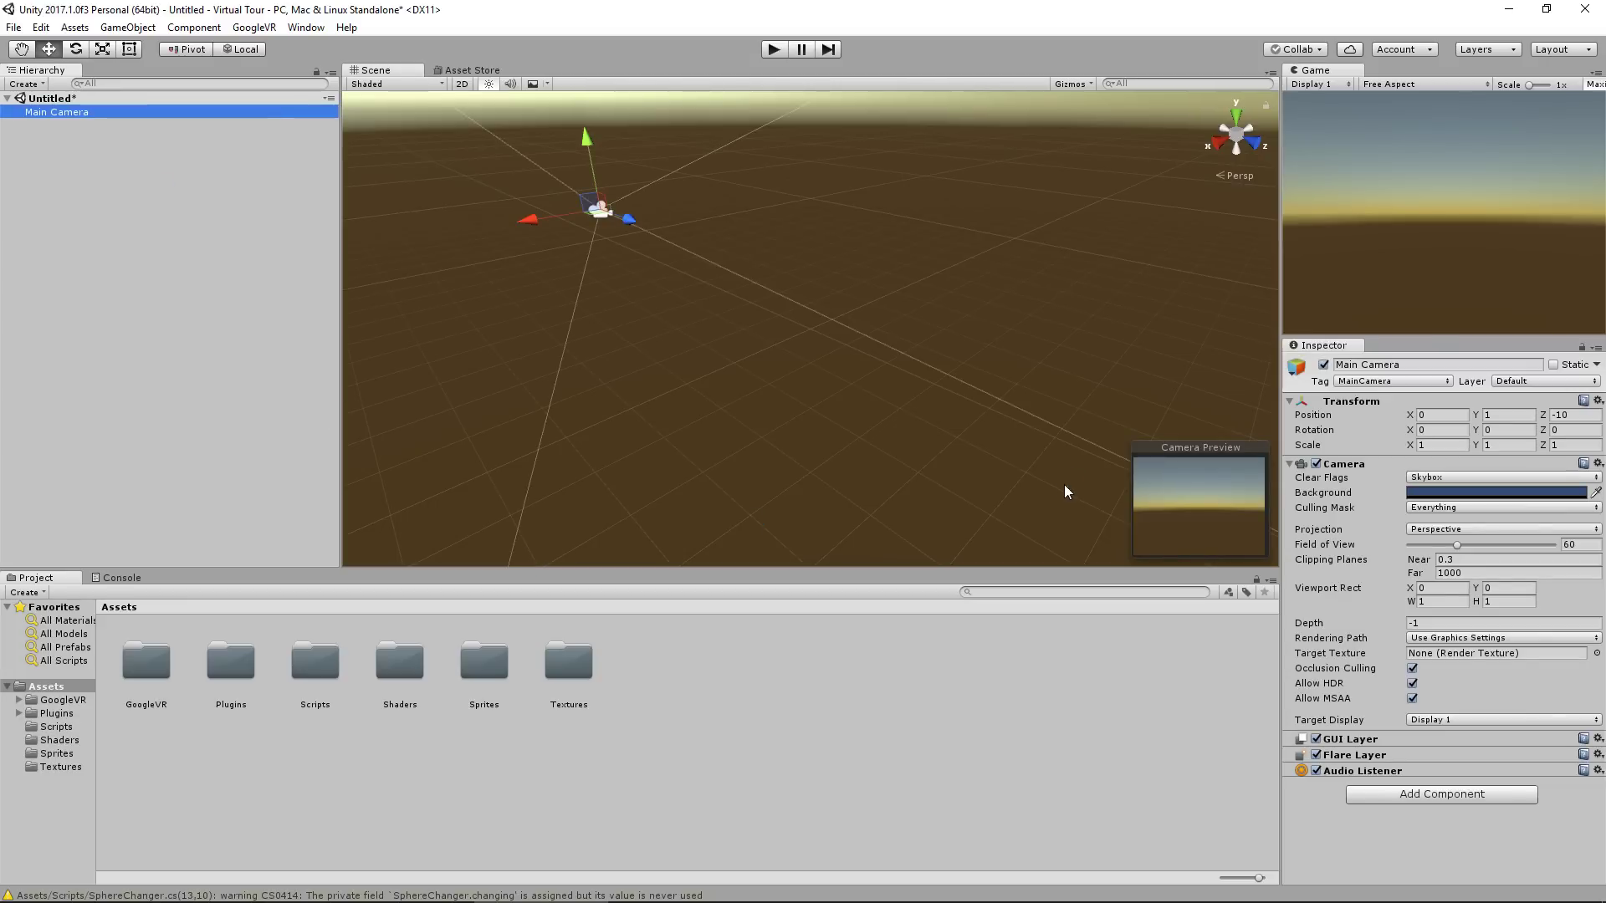
pyautogui.click(1598, 401)
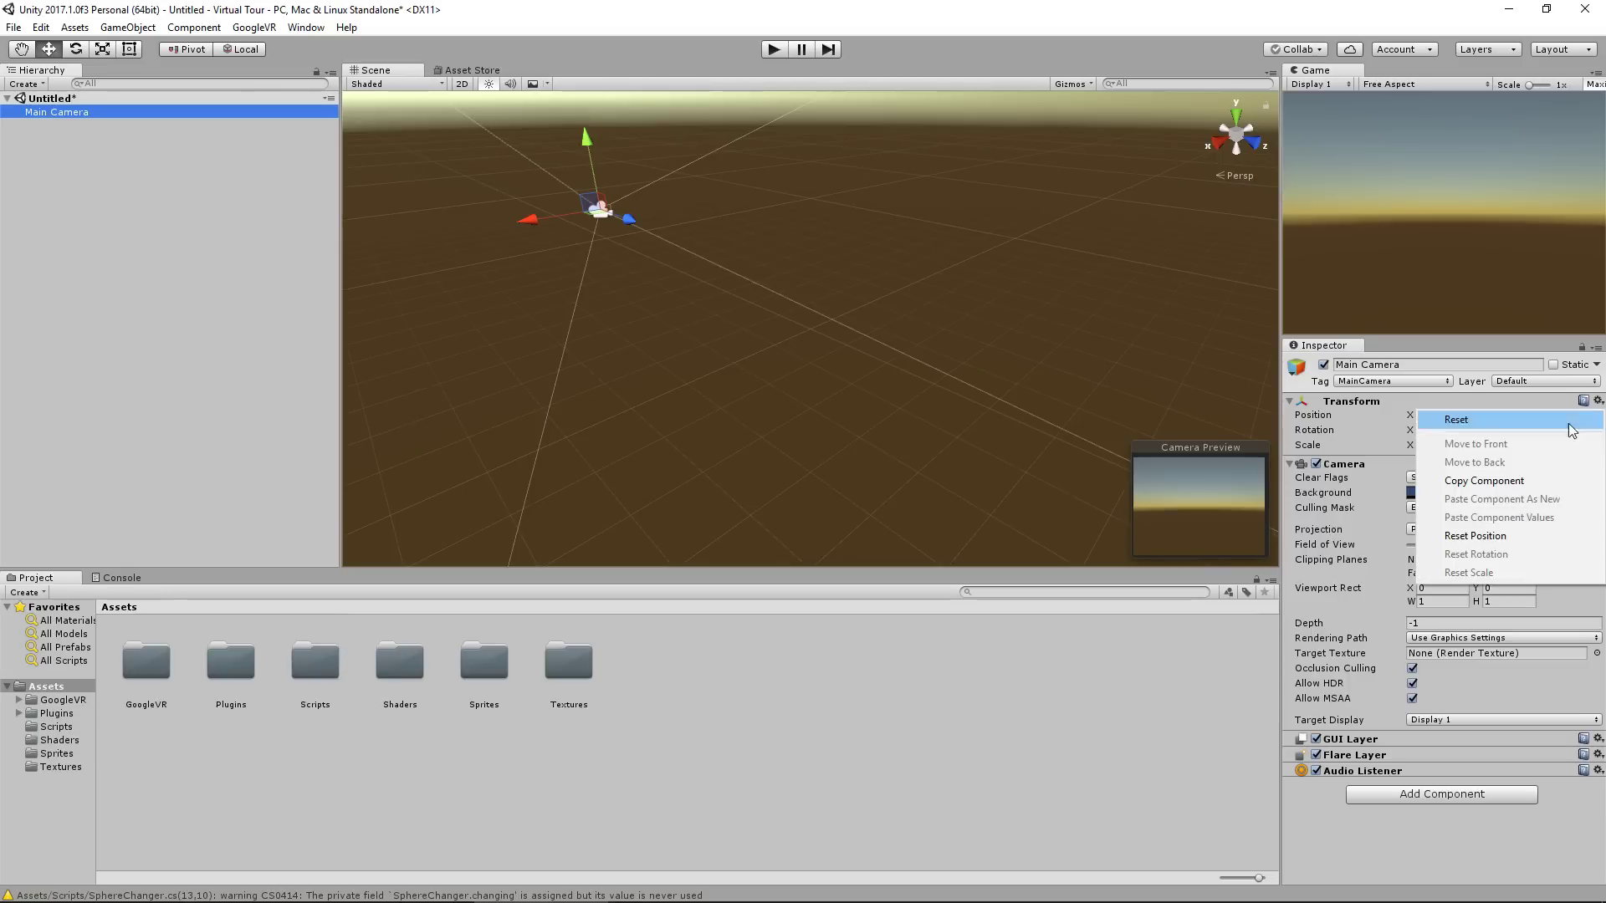
pyautogui.click(1513, 420)
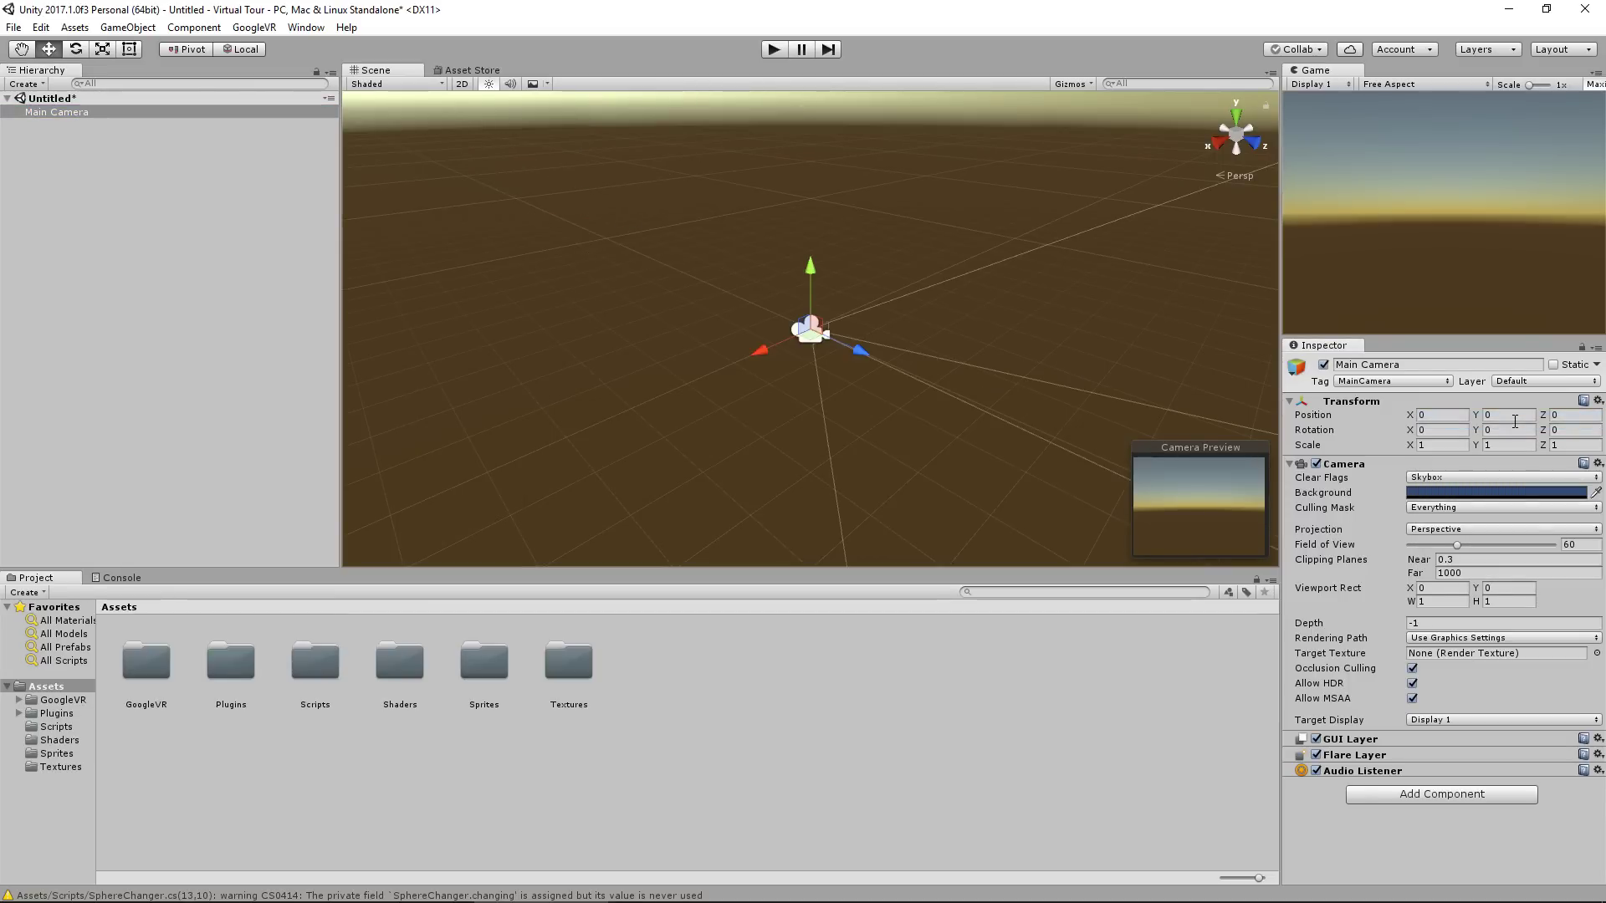
pyautogui.click(504, 791)
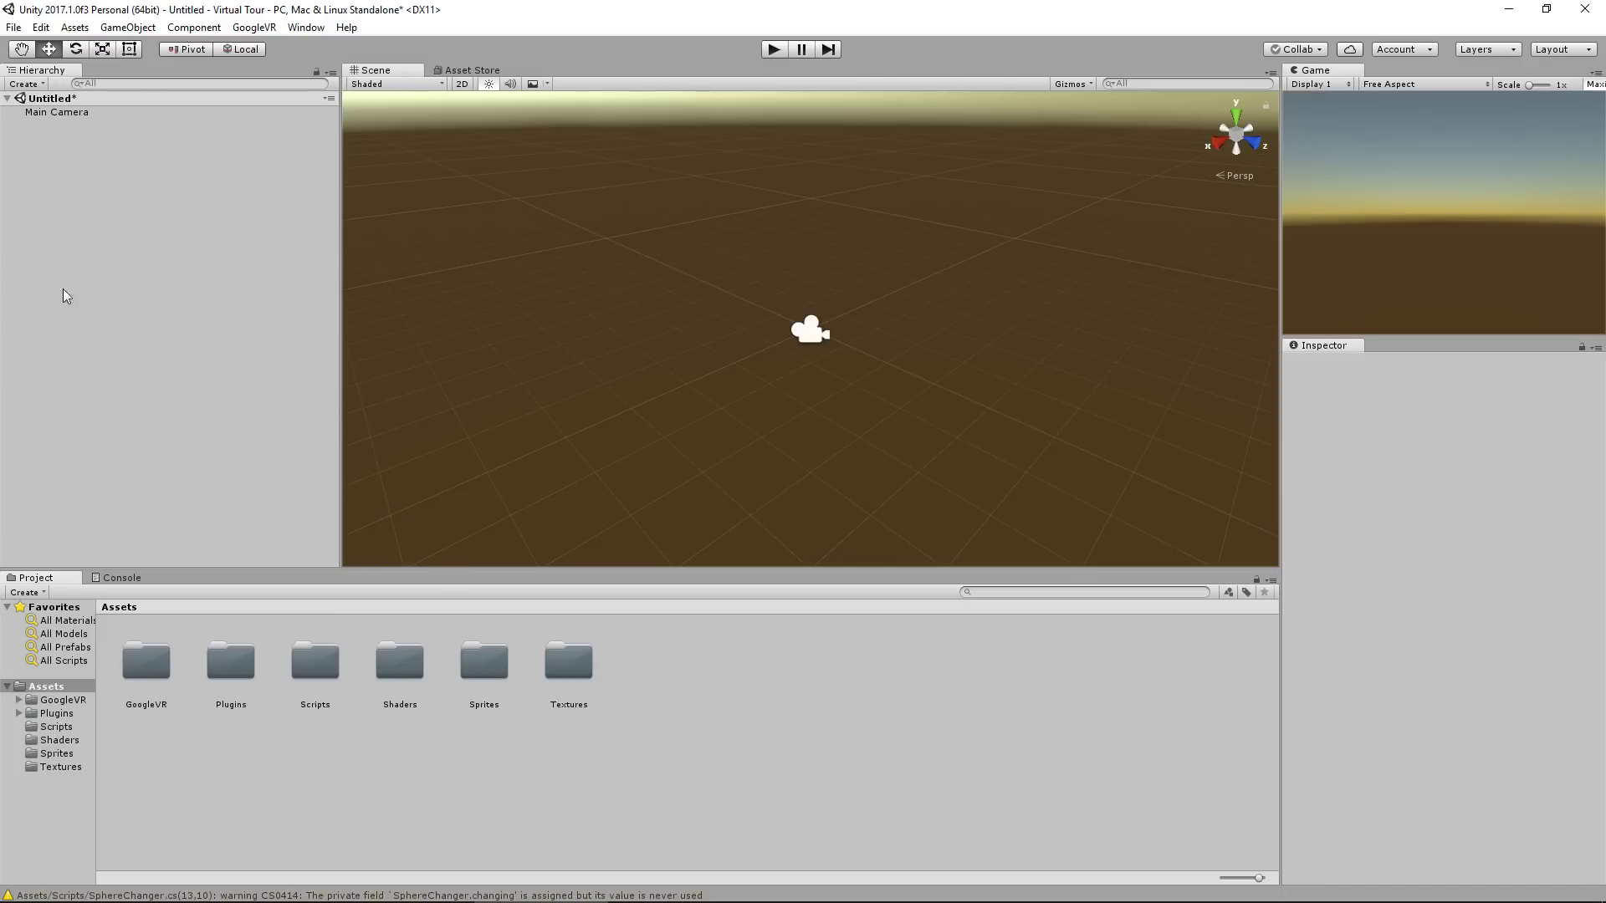
# Switch the build target platform to Android in Build Settings
pyautogui.click(15, 28)
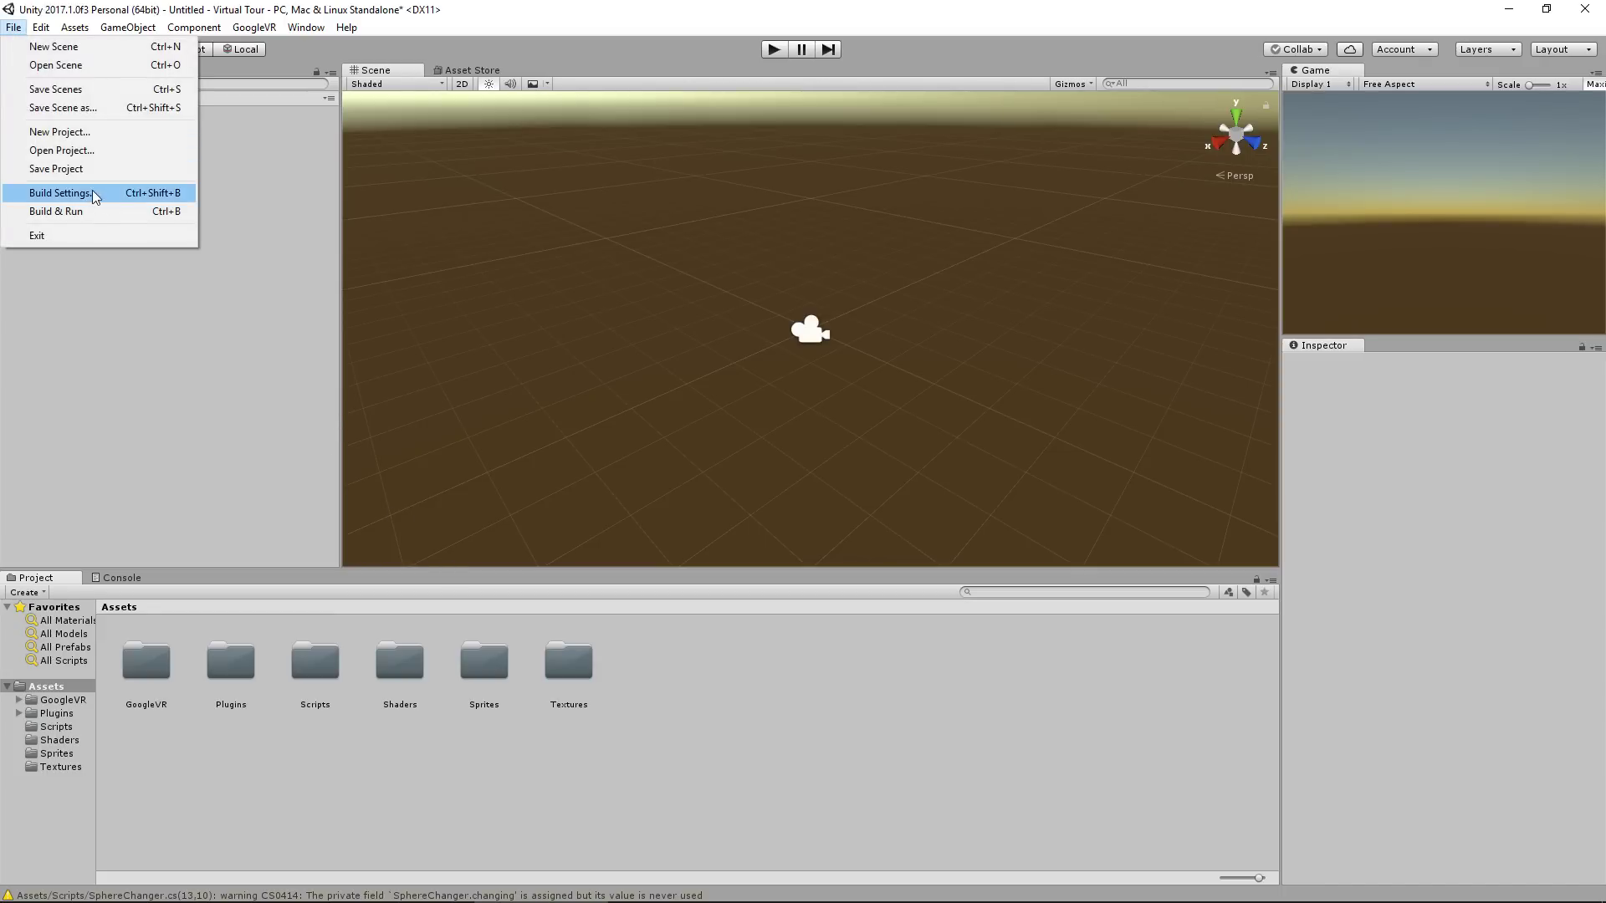
pyautogui.click(60, 193)
pyautogui.click(471, 340)
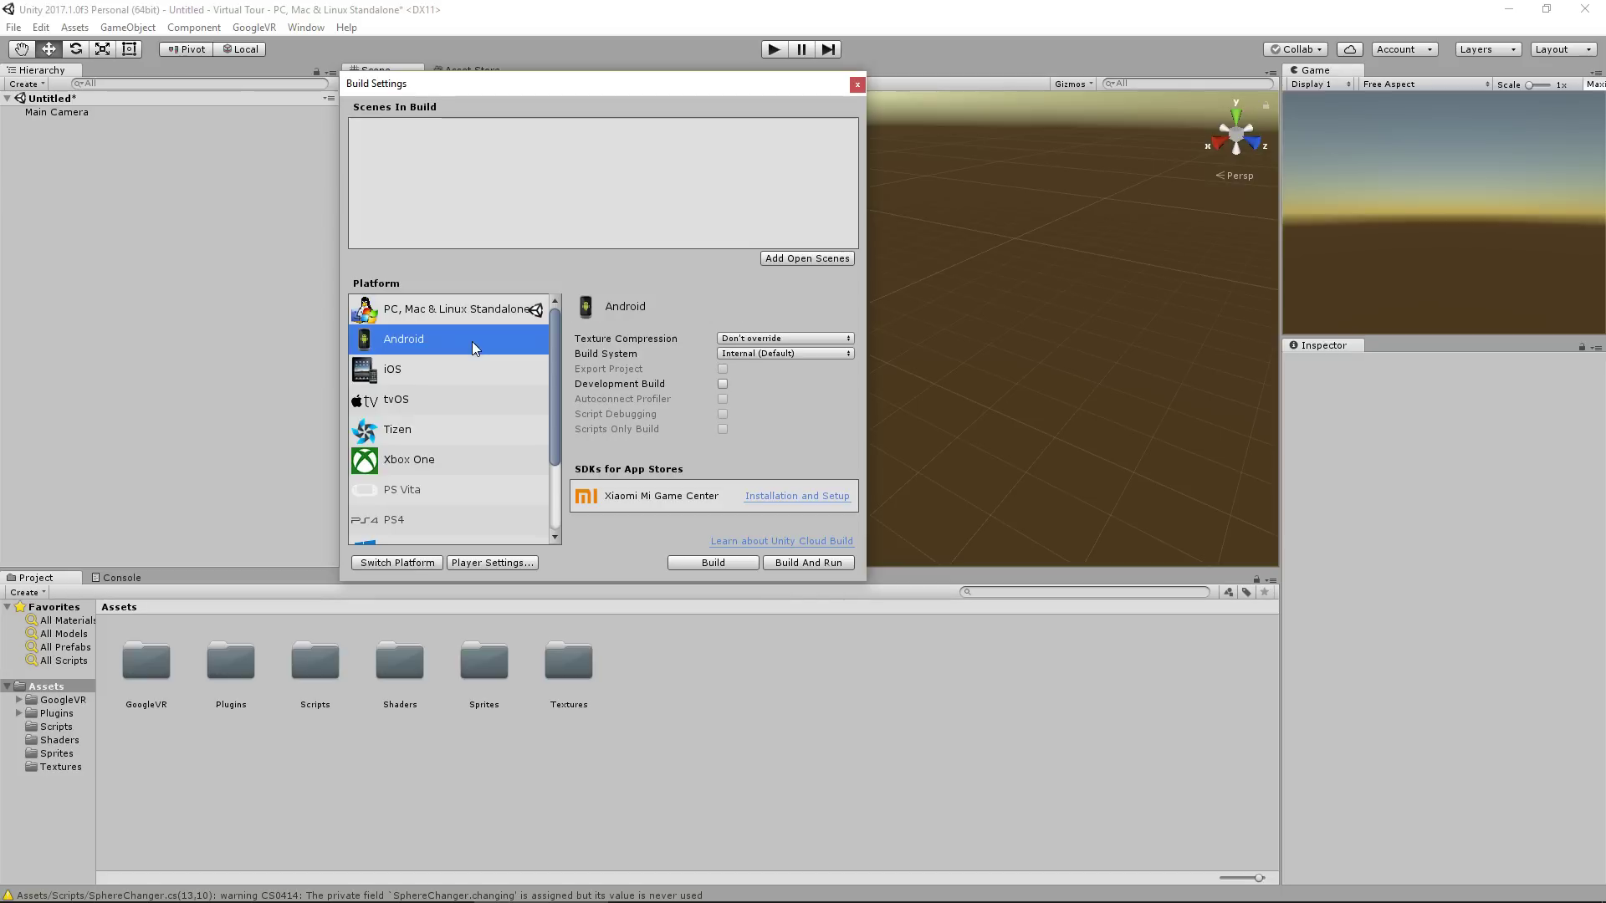
pyautogui.click(414, 563)
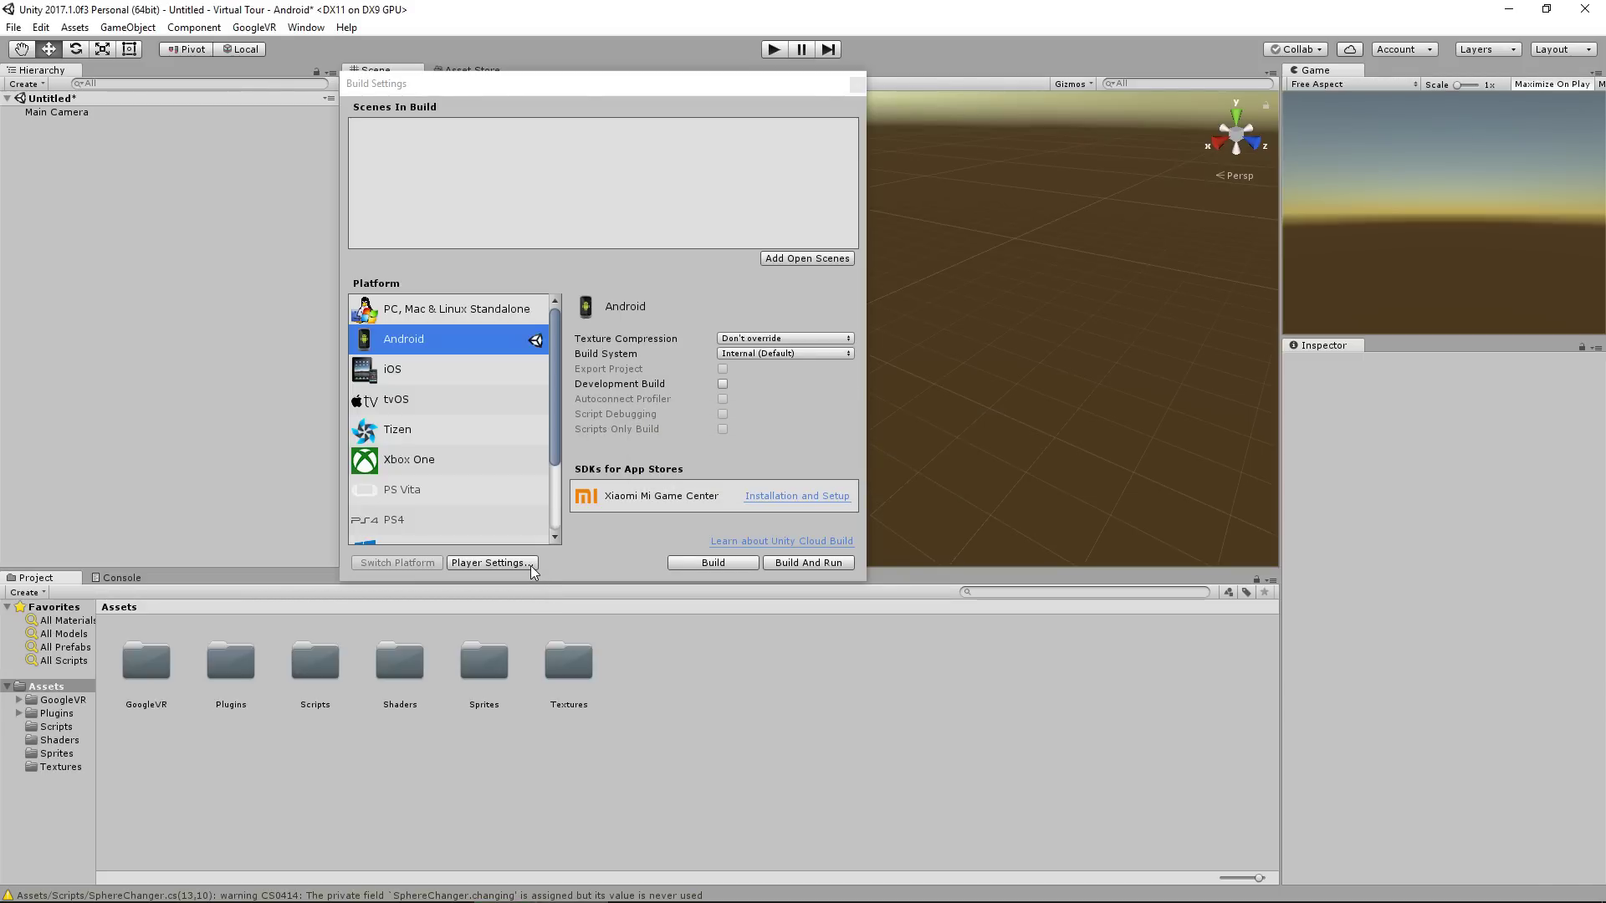
# Set Company Name to 'Dingle Educatio' and enable Virtual Reality Supported with the Cardboard SDK
pyautogui.click(530, 564)
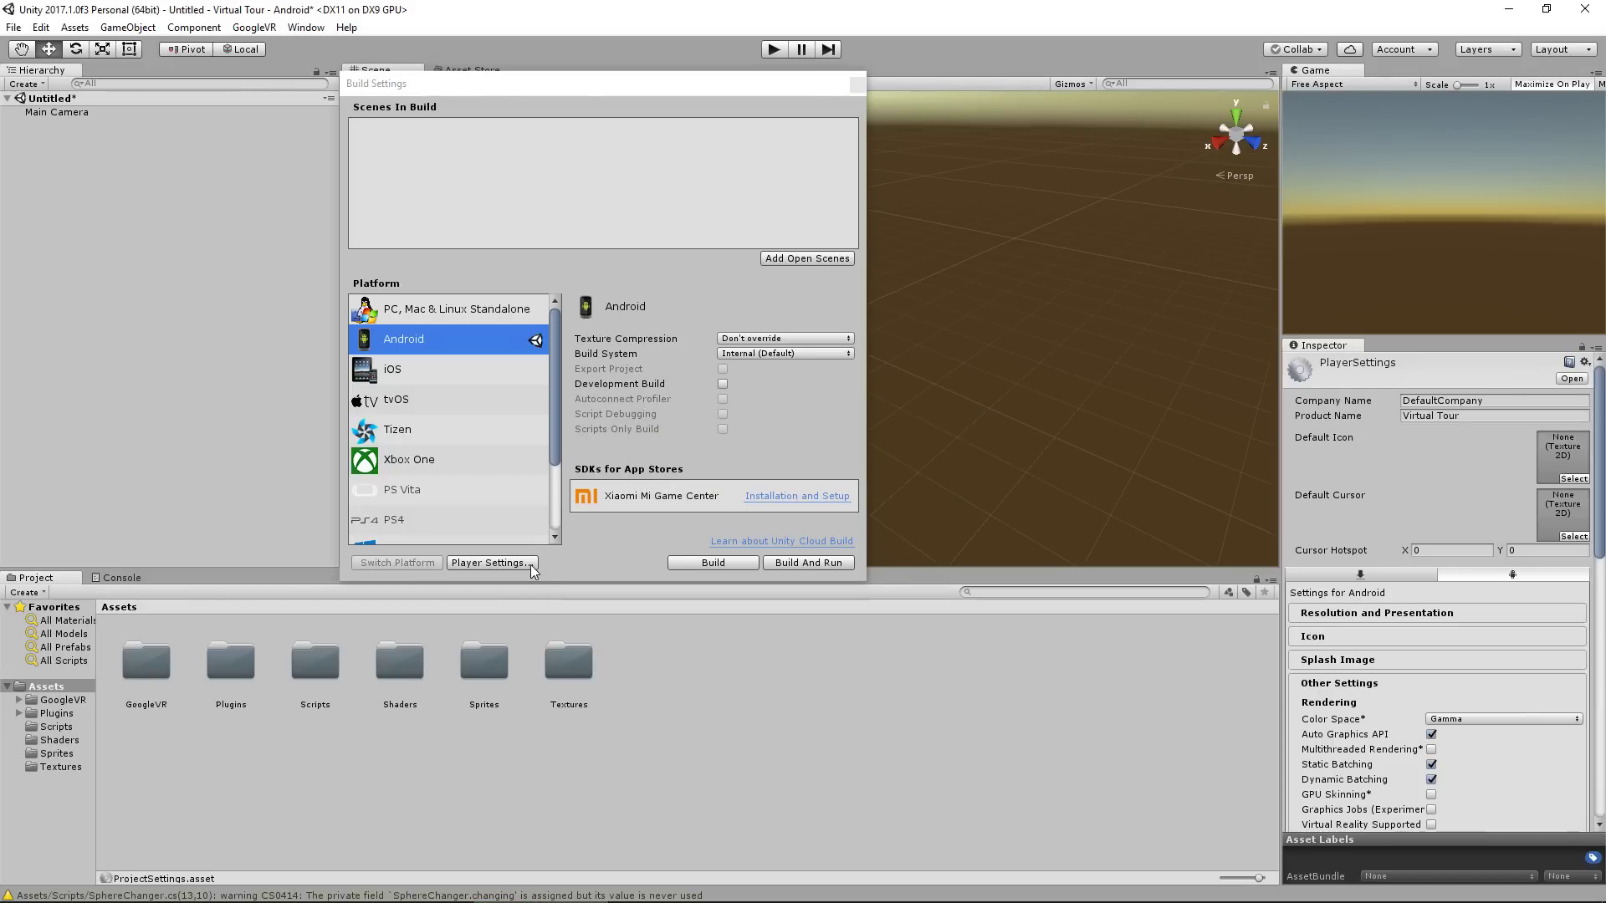
pyautogui.click(1517, 406)
pyautogui.write('Dingle Ed')
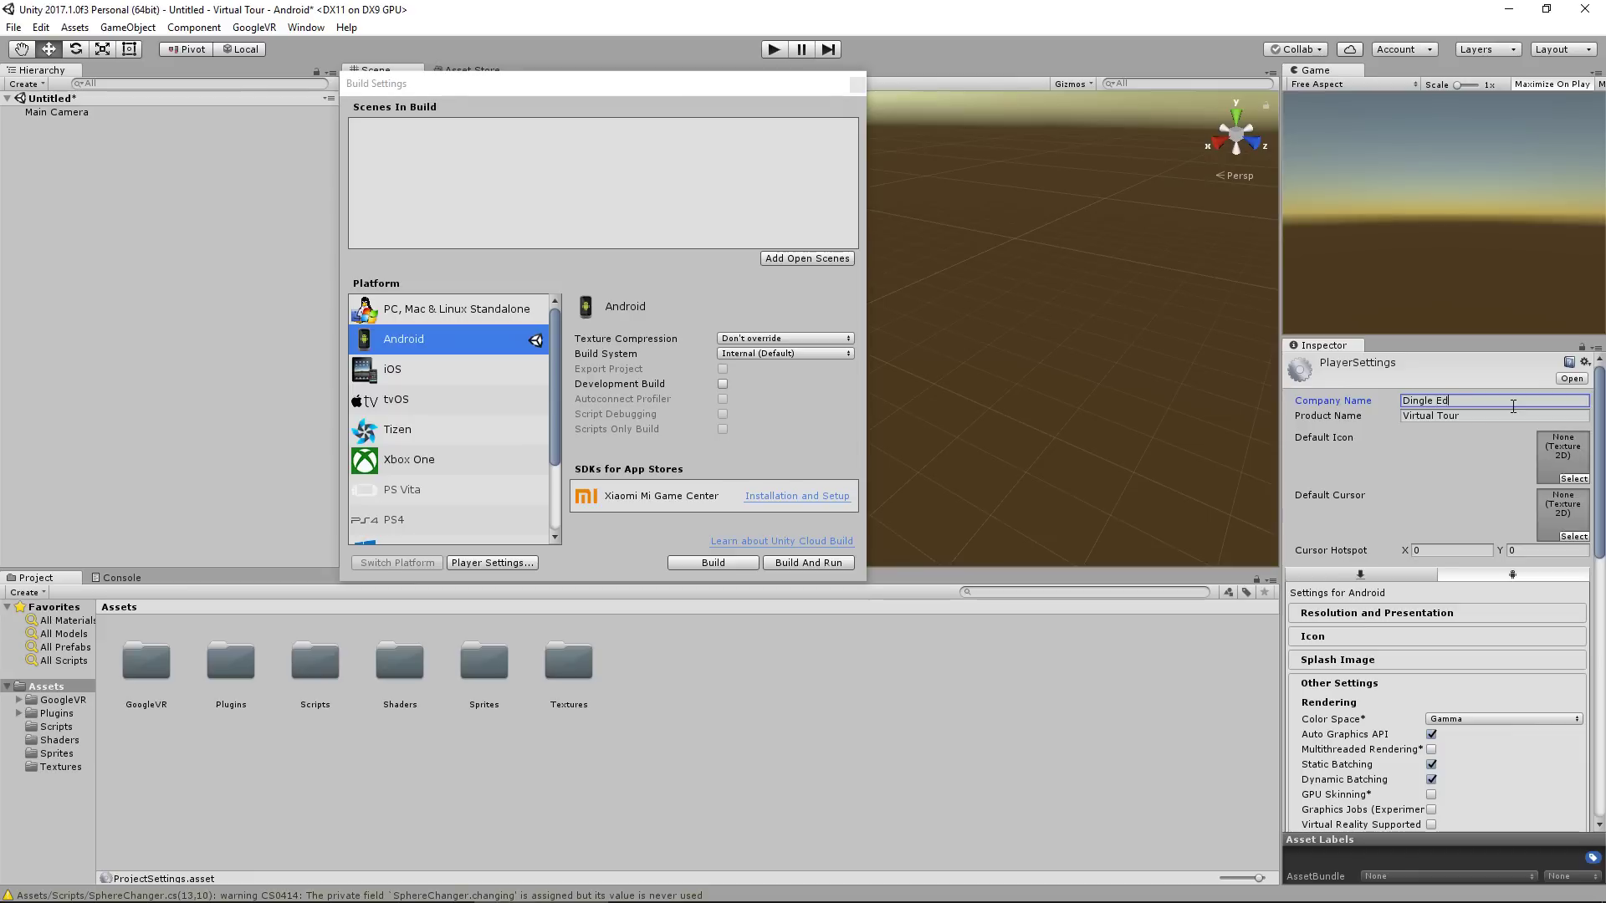
pyautogui.write('ucation')
pyautogui.scroll(-5, 1531, 524)
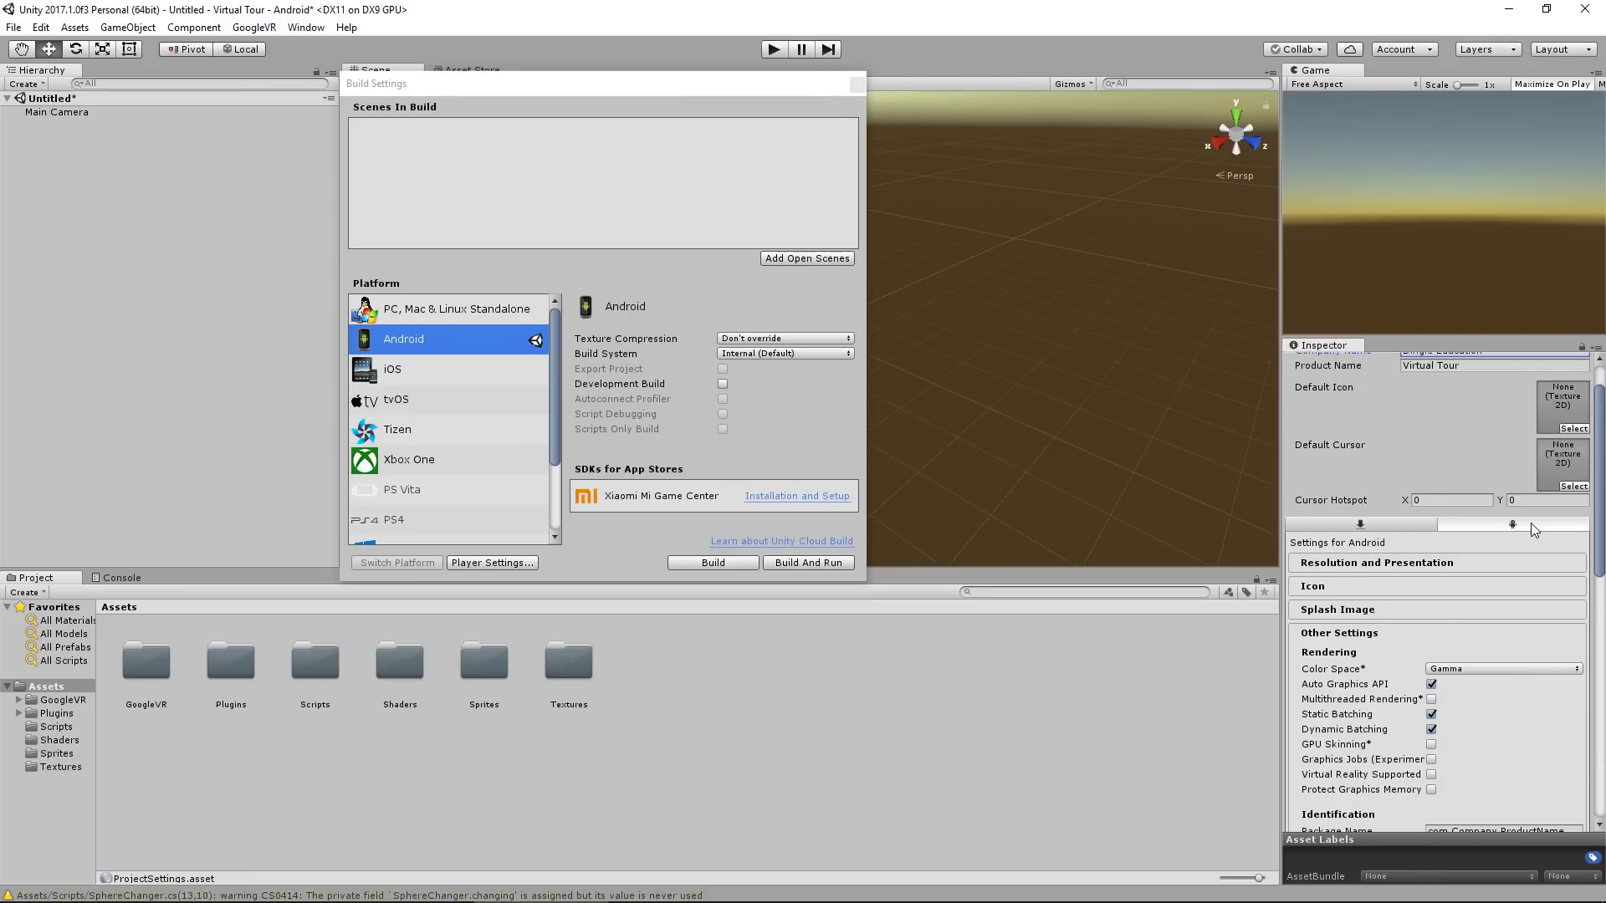
pyautogui.click(1431, 574)
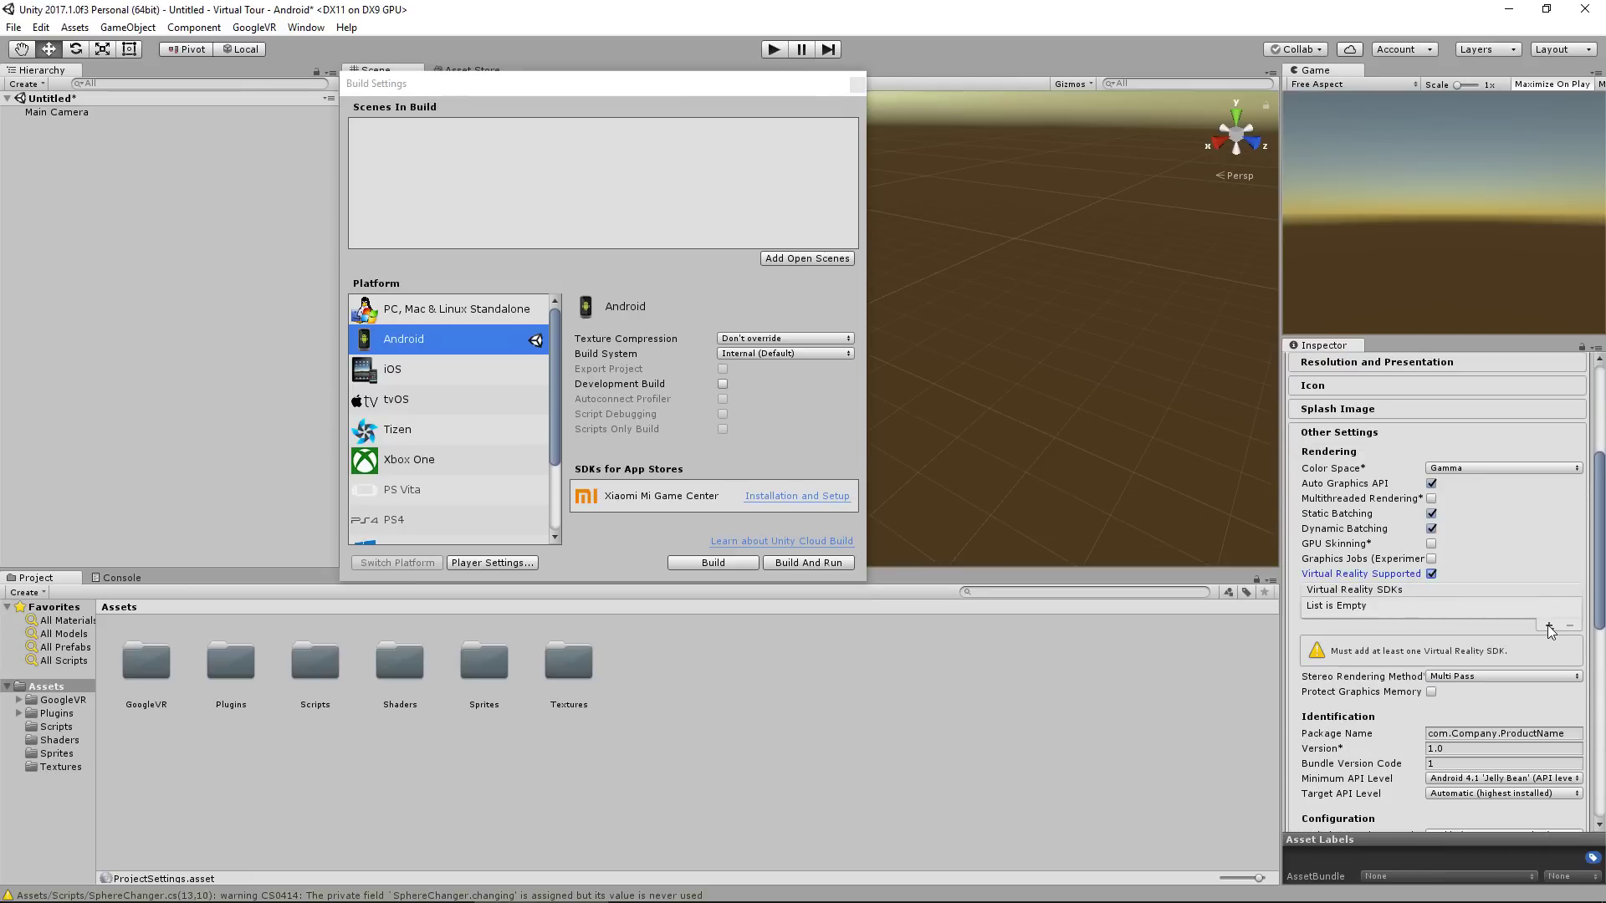
pyautogui.click(1549, 625)
pyautogui.click(1504, 643)
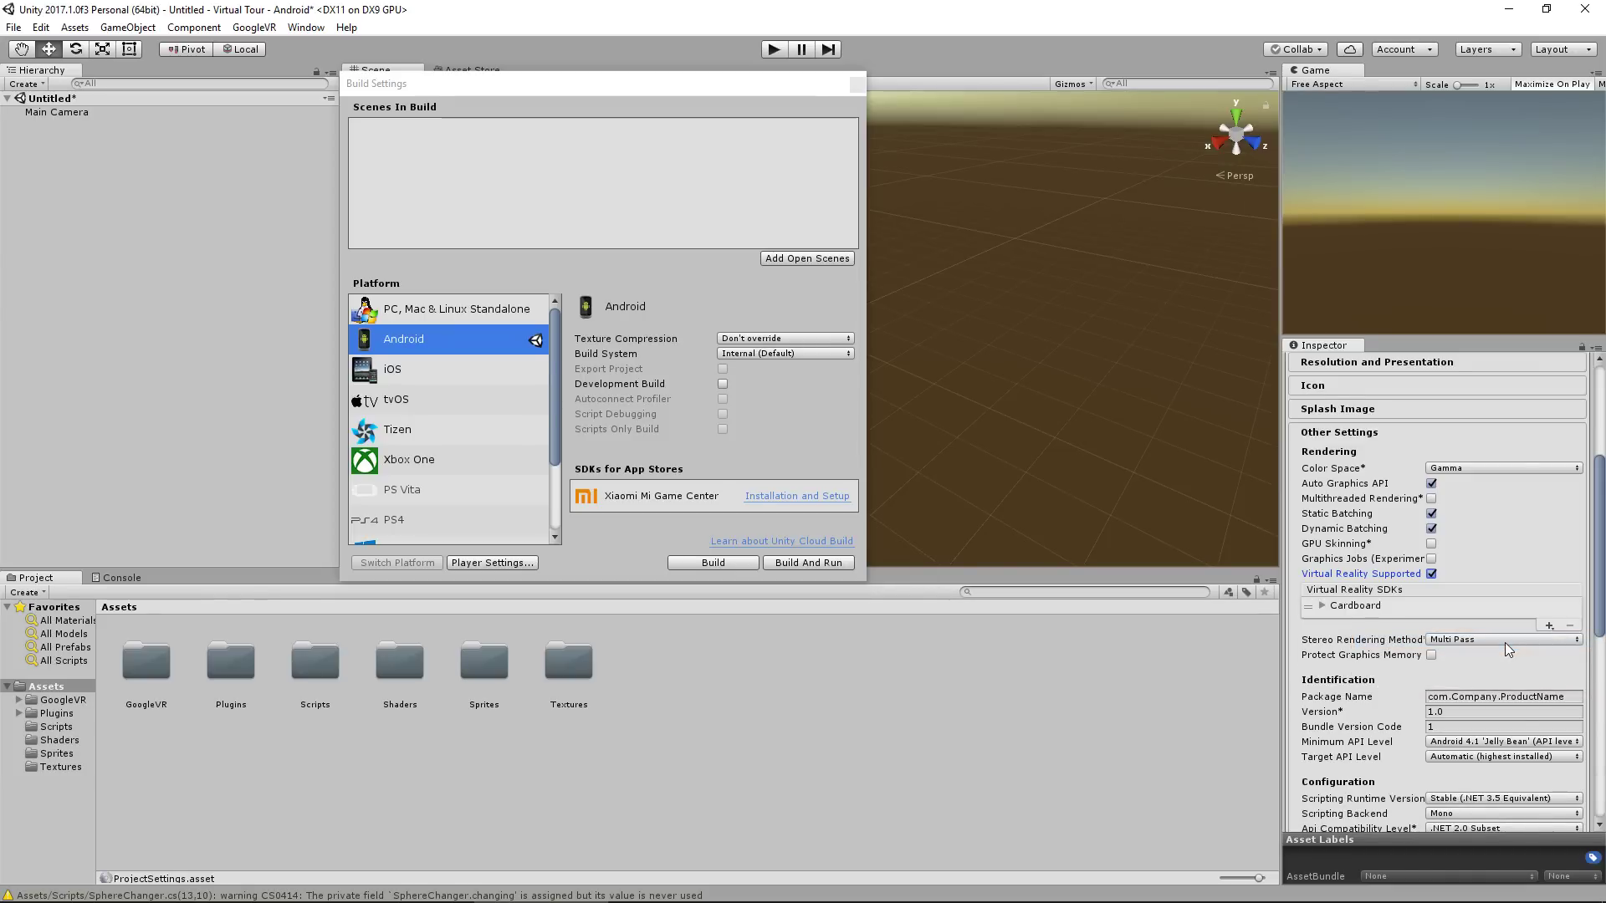
# Set Package Name to net.dingle.edu and Minimum API Level to Android 4.4 'Kit Kat', then close Build Settings
pyautogui.scroll(-1, 1506, 645)
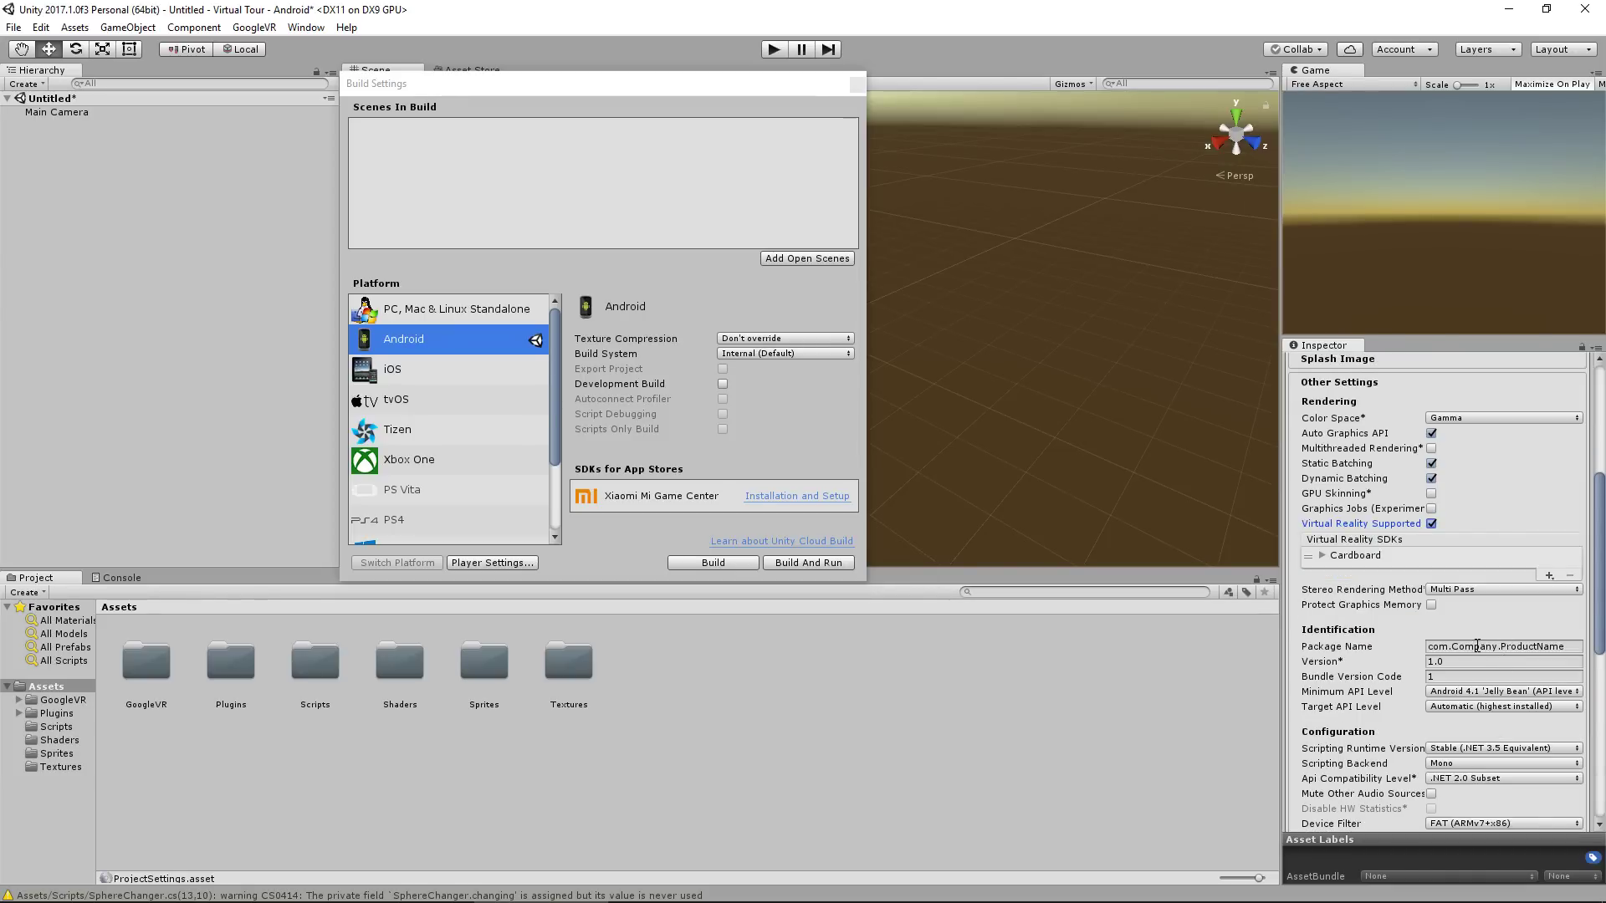
pyautogui.click(1477, 646)
pyautogui.write('n')
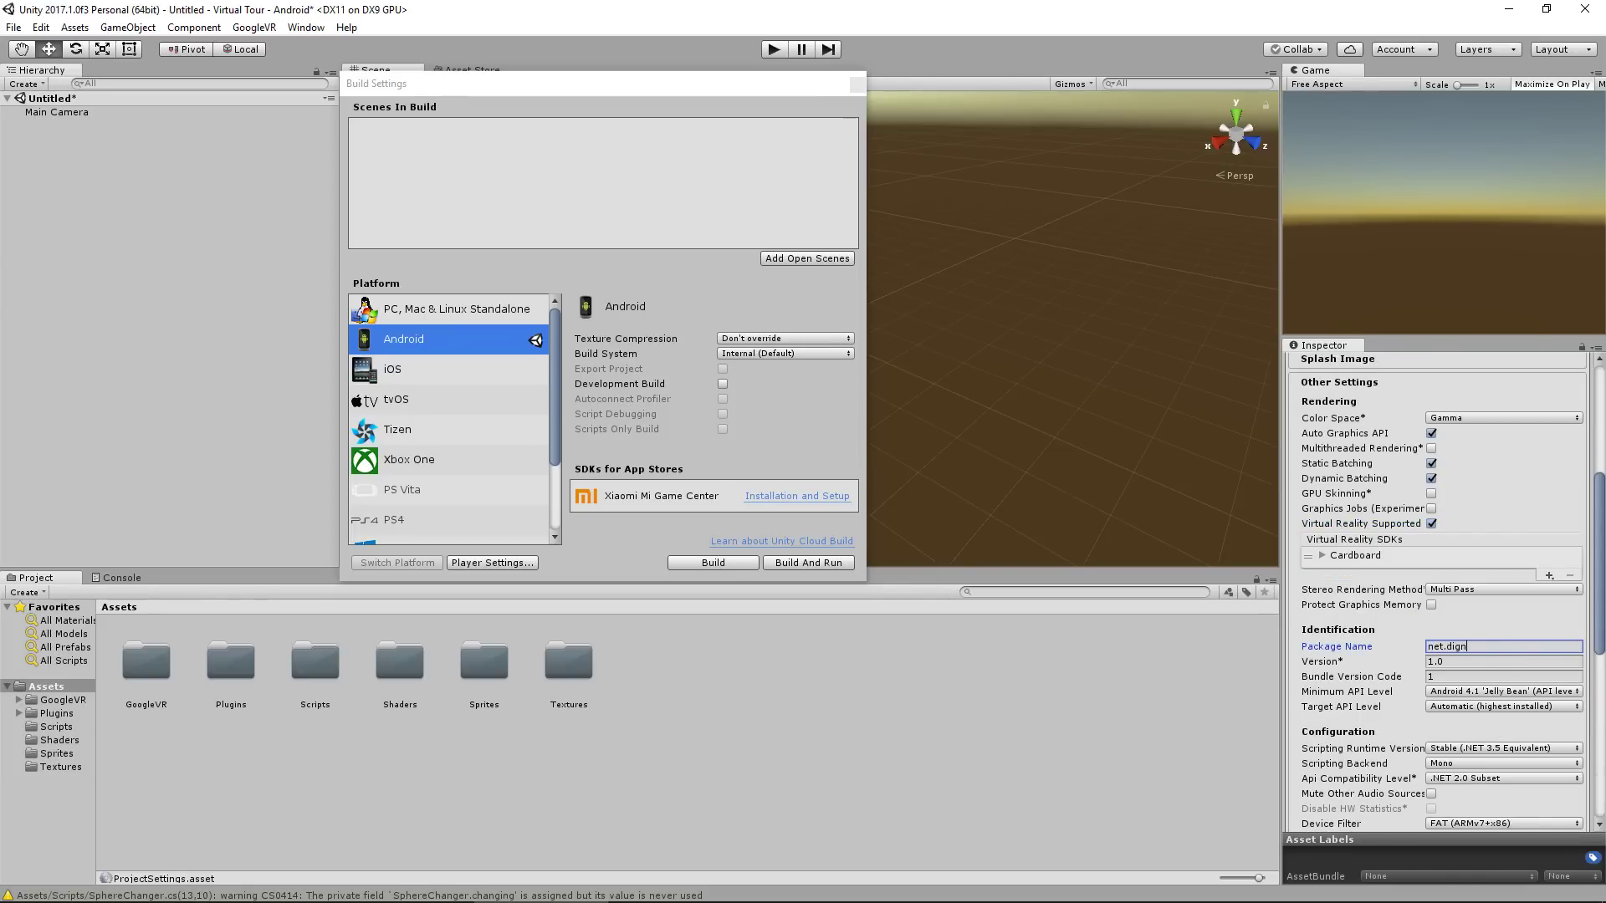
pyautogui.write('et.dingle.edu')
pyautogui.click(1456, 693)
pyautogui.click(1454, 766)
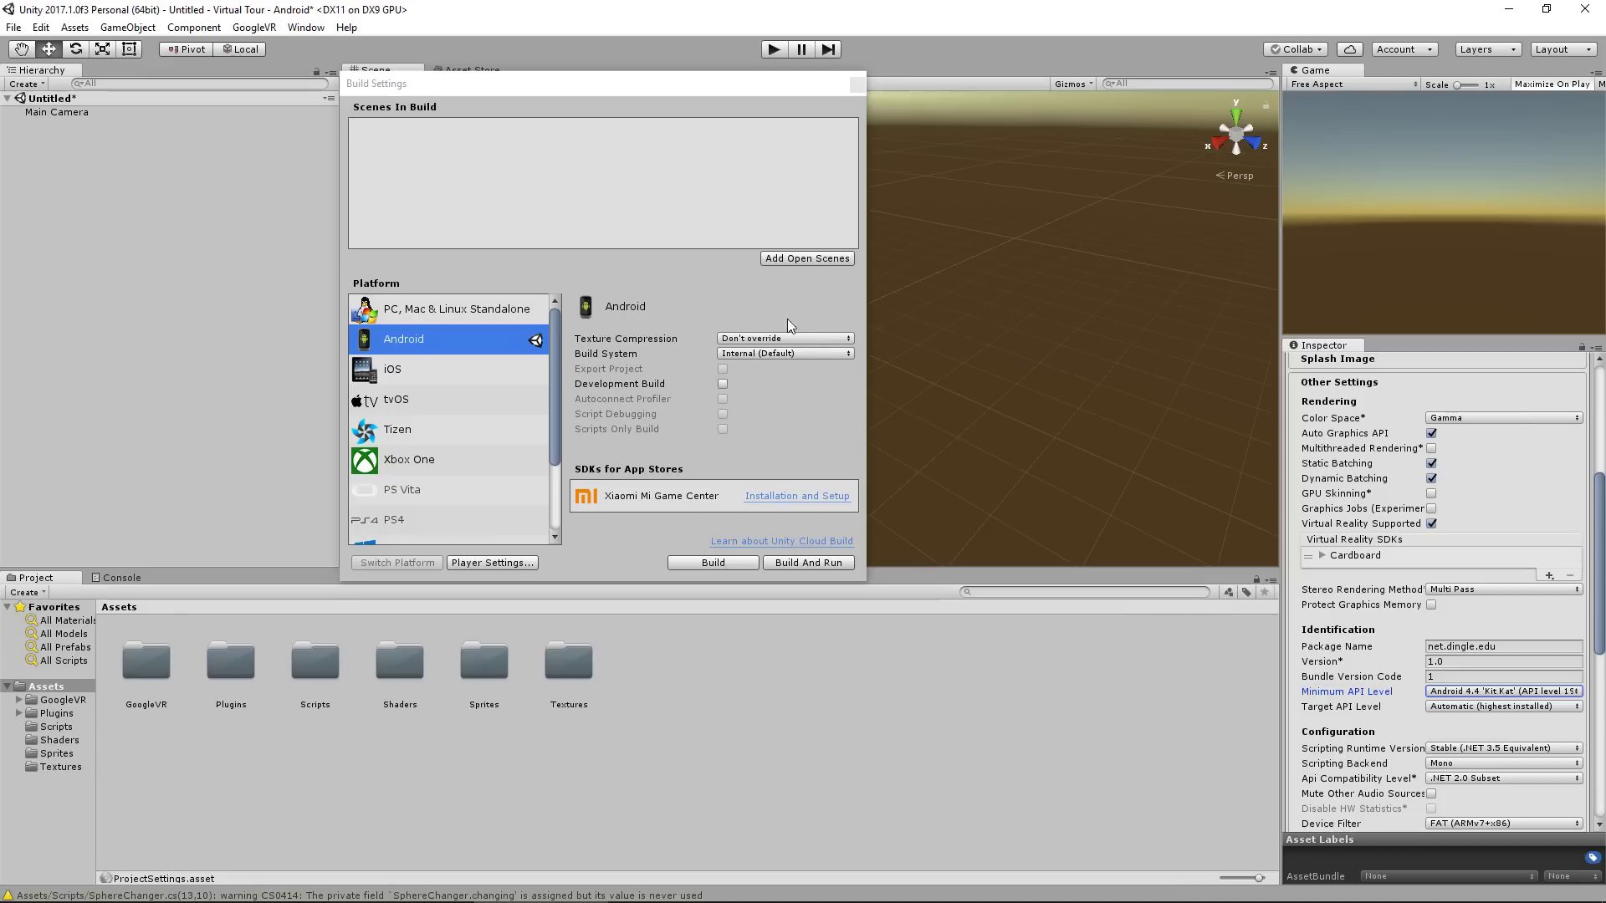
pyautogui.click(753, 104)
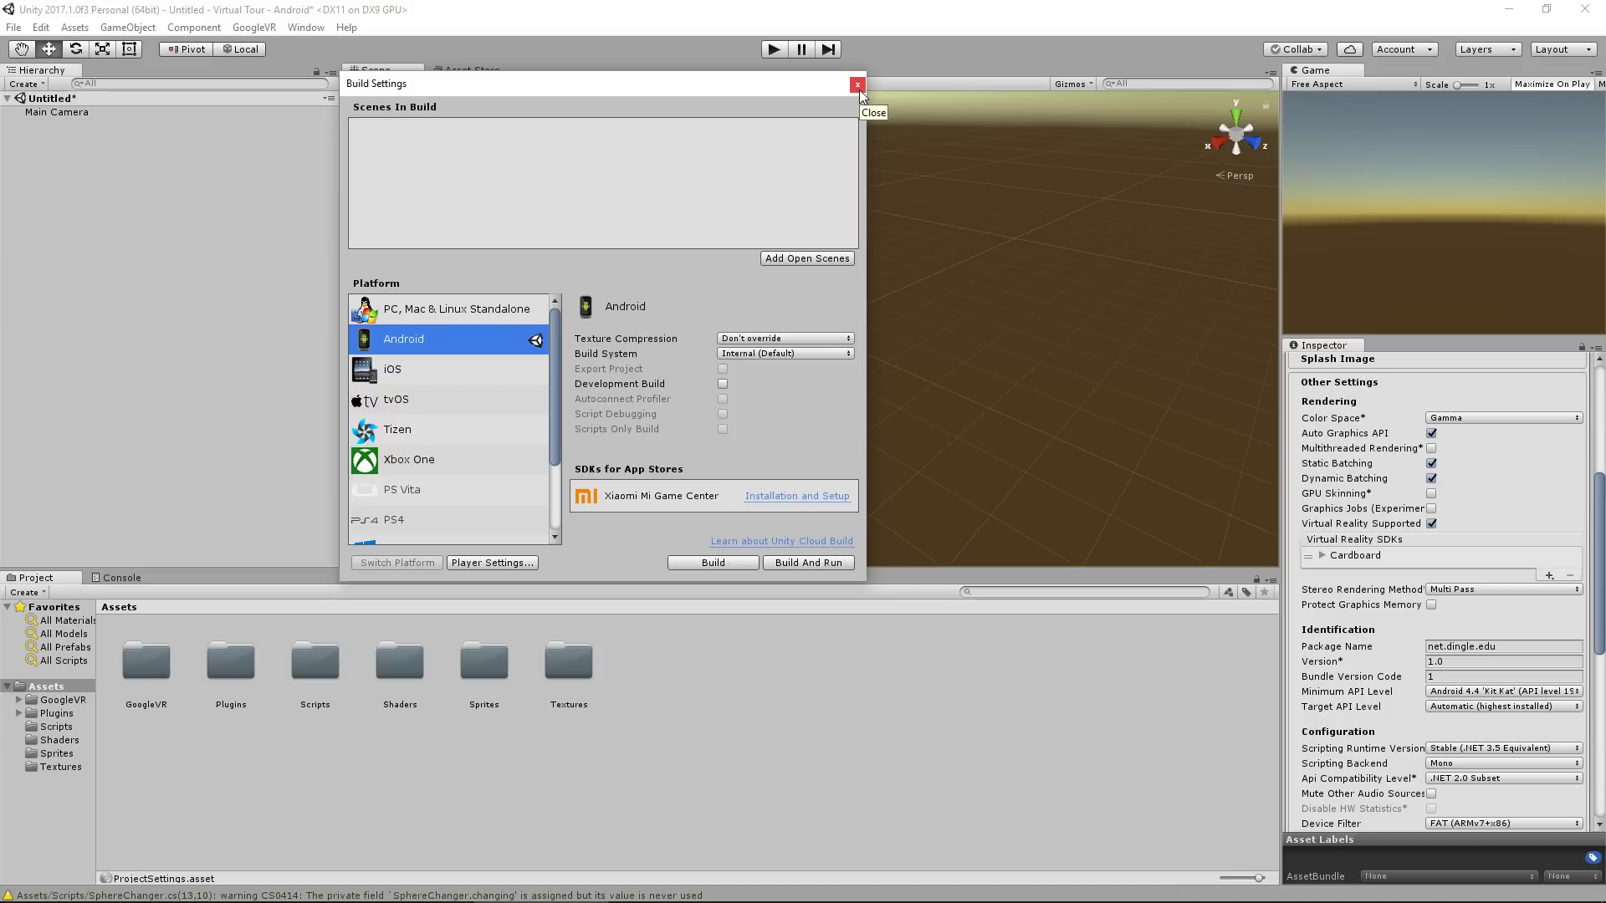
pyautogui.click(859, 85)
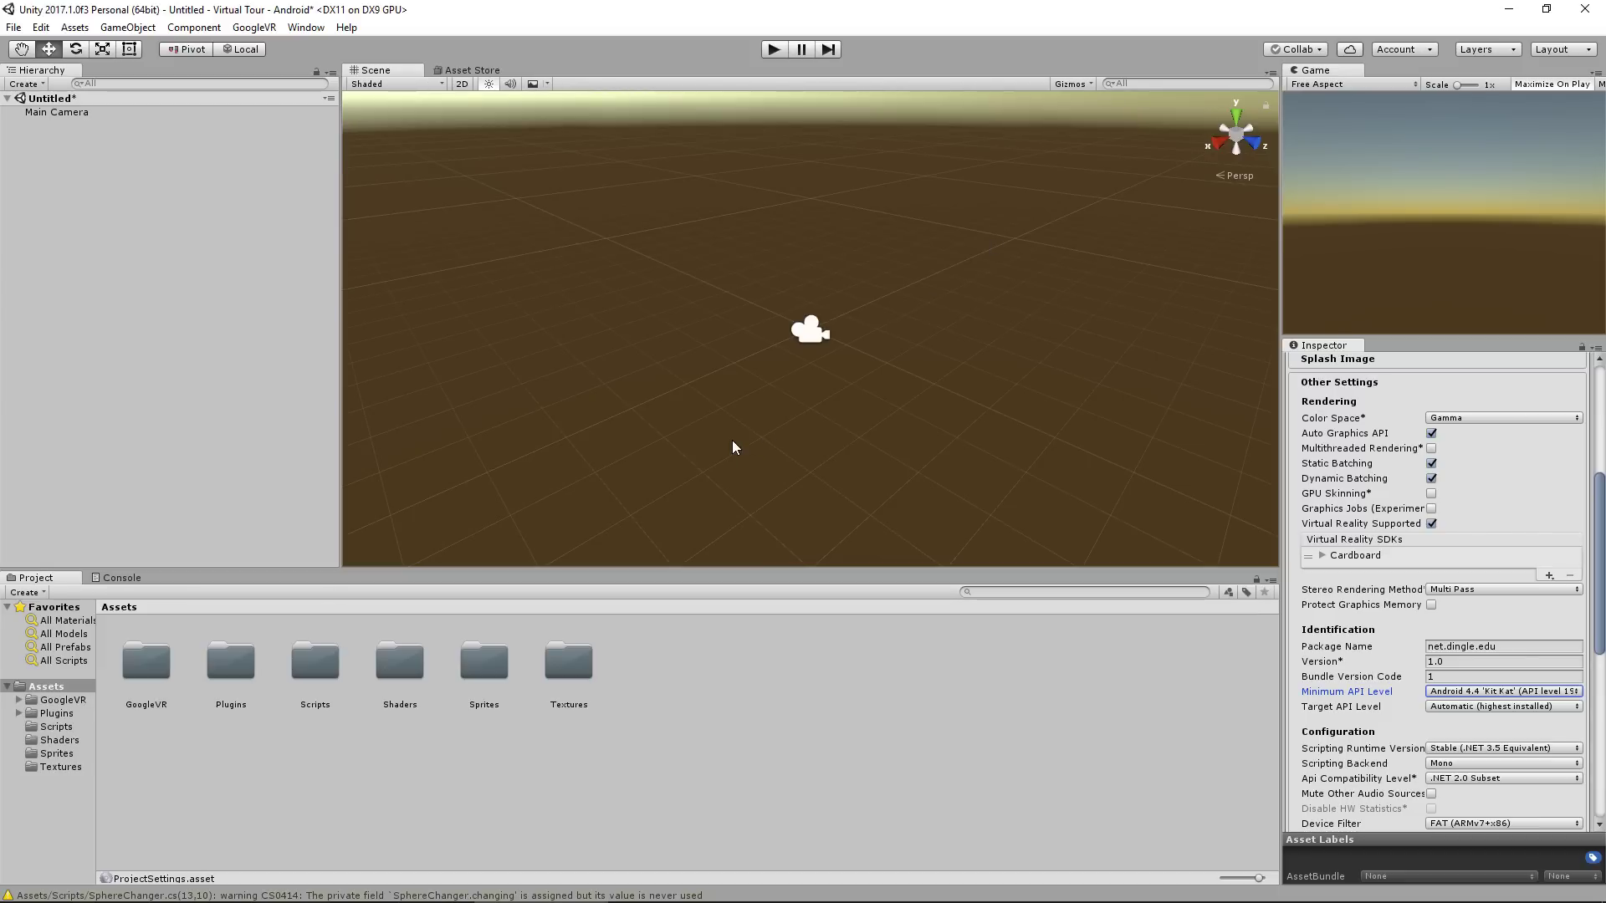
# Add the GvrEditorEmulator prefab from GoogleVR > Prefabs to the scene
pyautogui.doubleClick(144, 667)
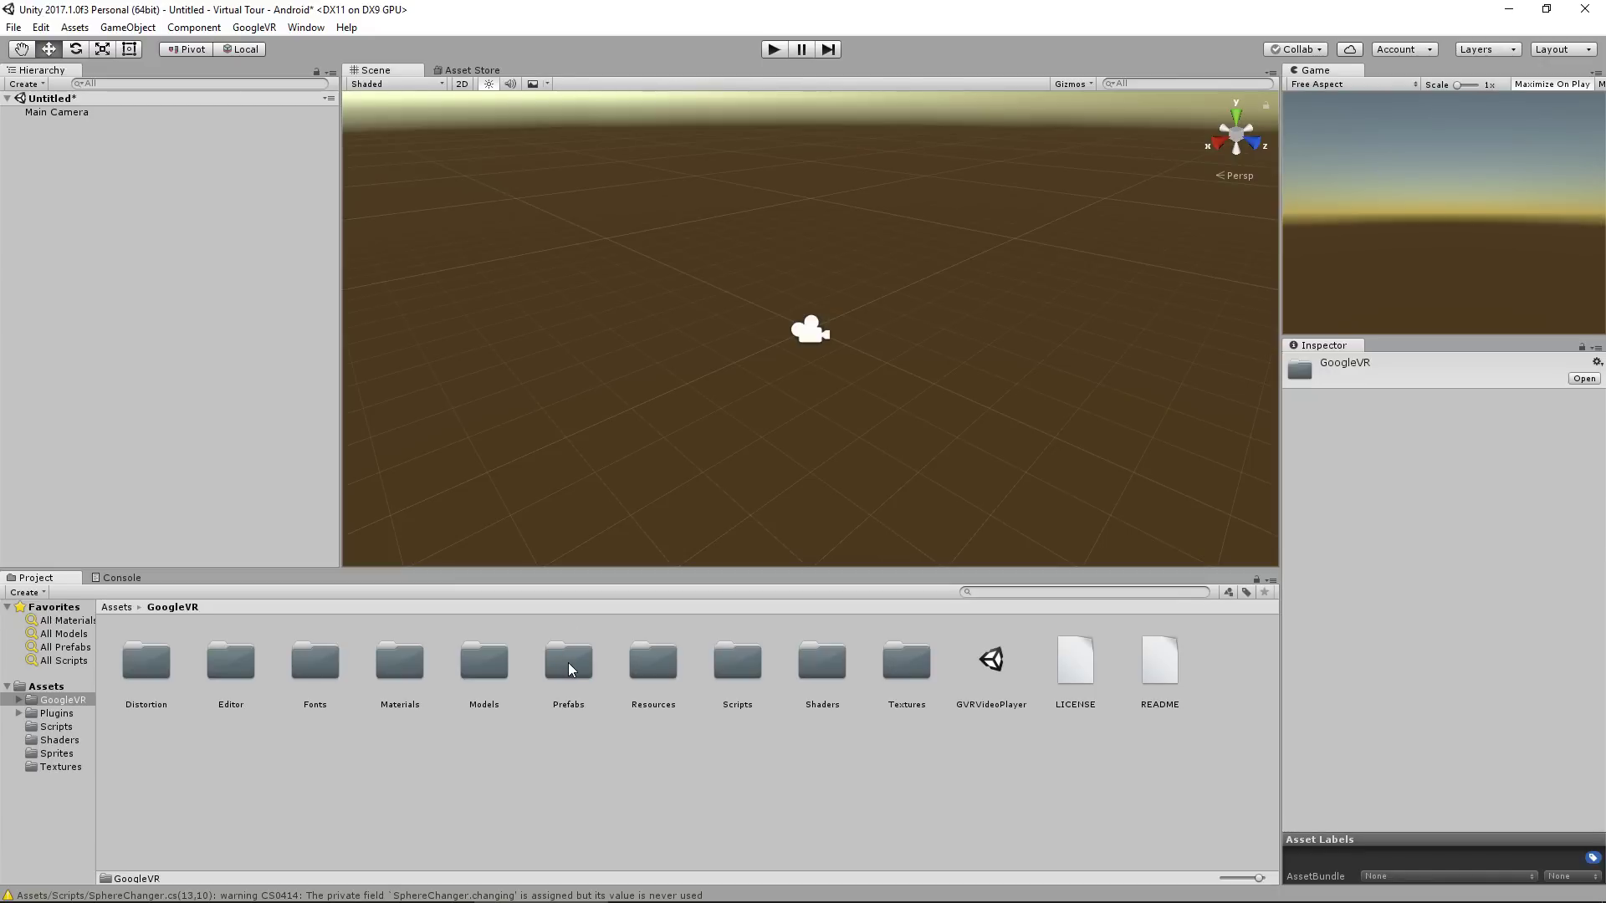
pyautogui.doubleClick(569, 663)
pyautogui.click(569, 666)
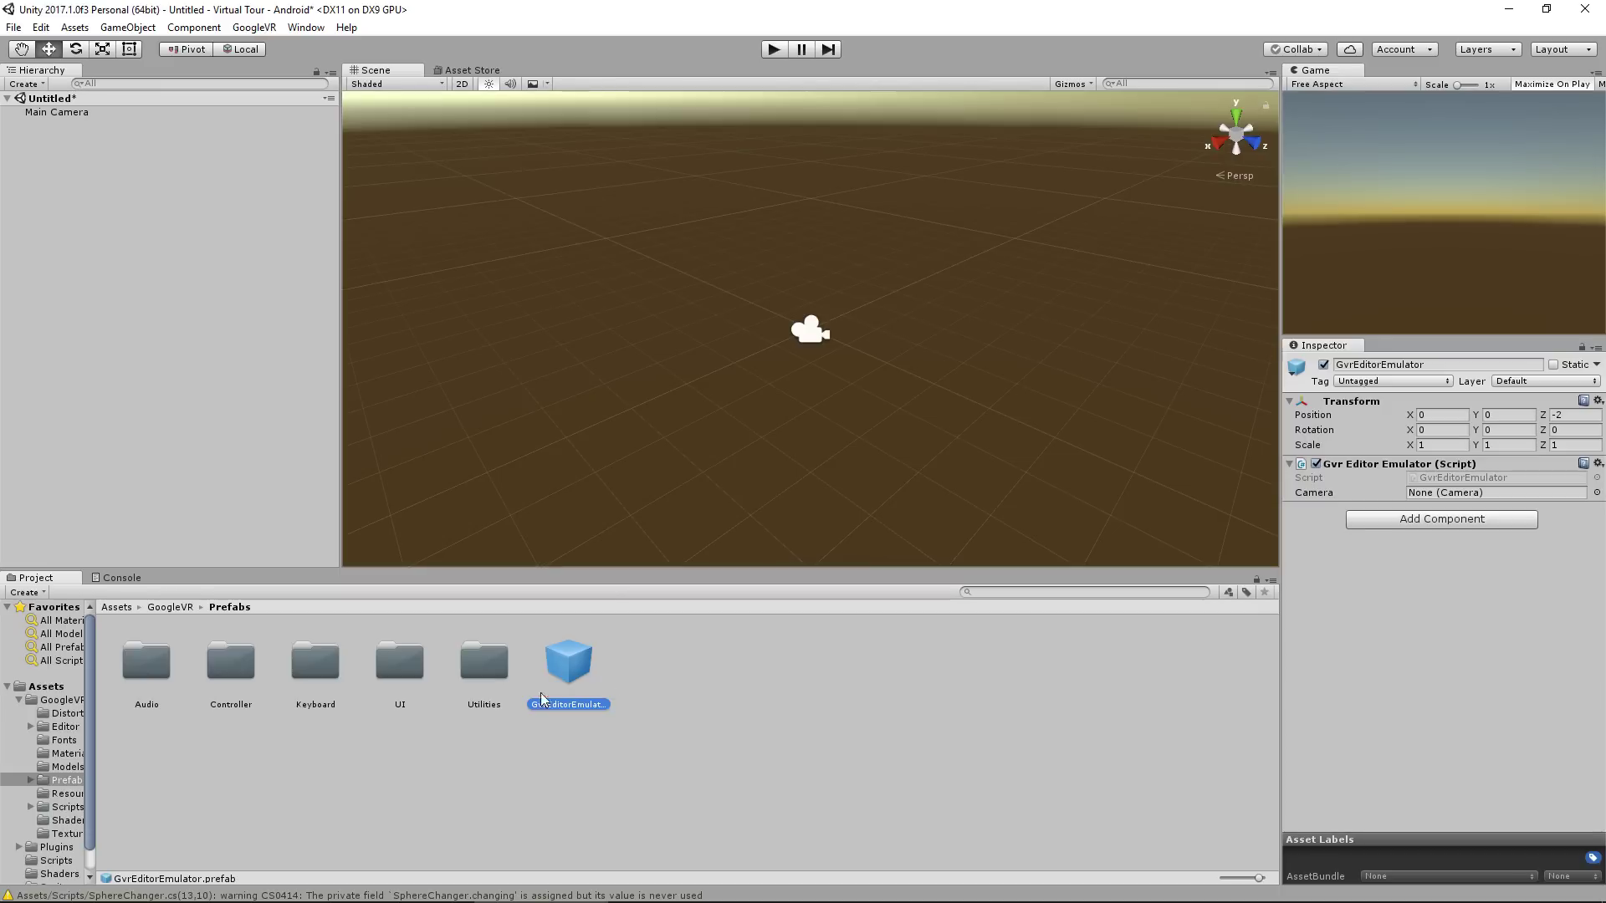
pyautogui.moveTo(590, 686); pyautogui.dragTo(72, 265)
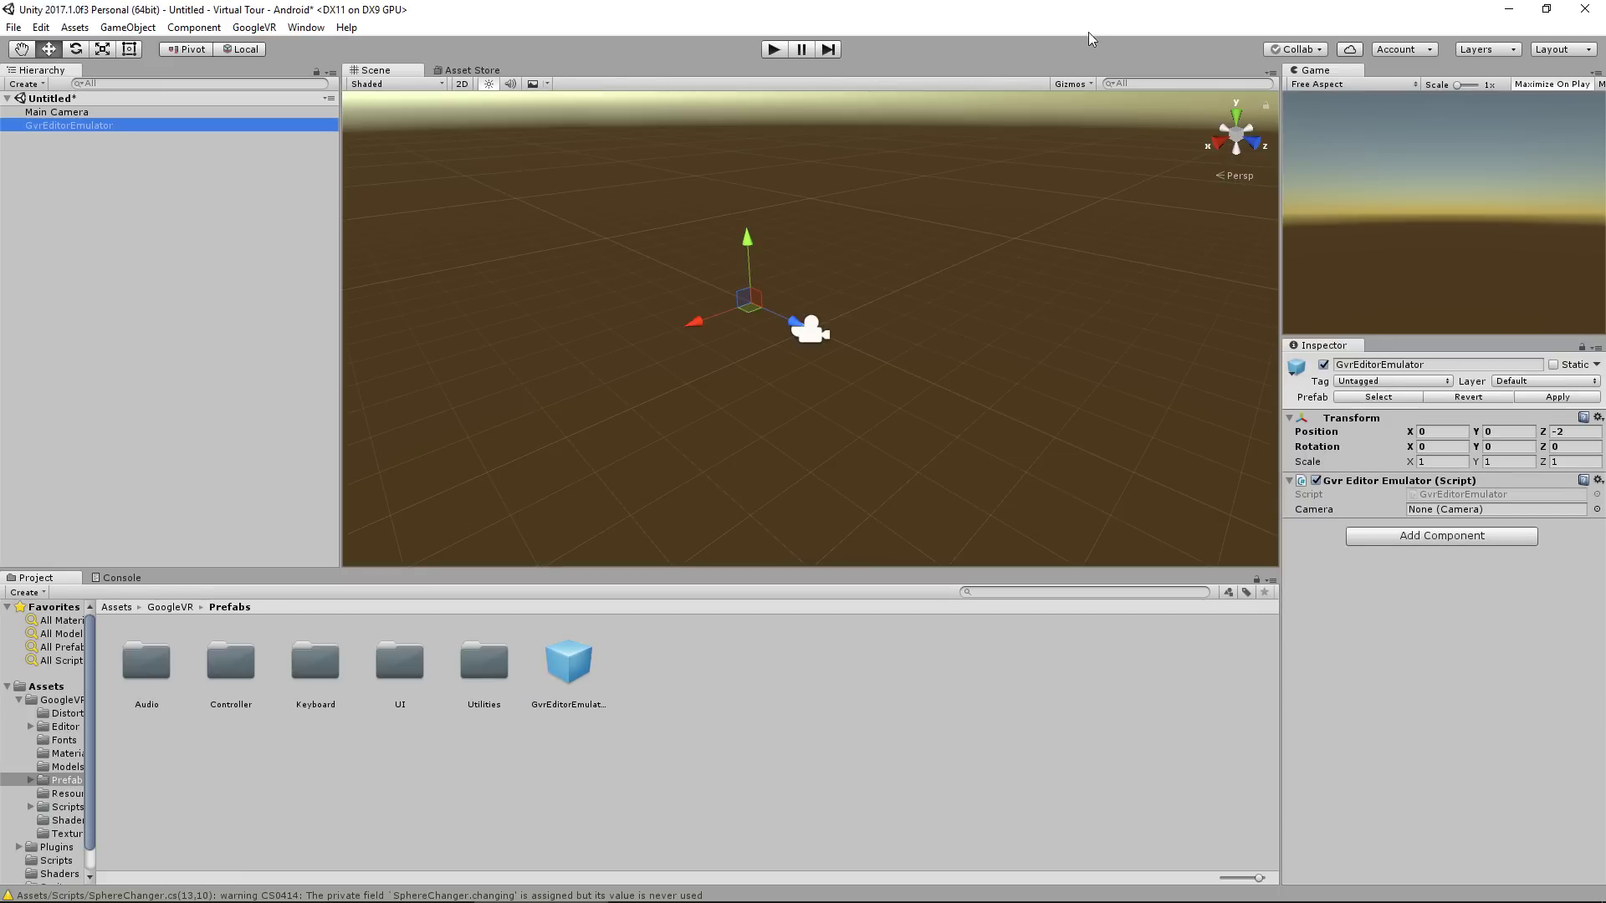
# Test the scene in play mode, using Alt and Ctrl to turn and tilt the emulated view
pyautogui.click(774, 50)
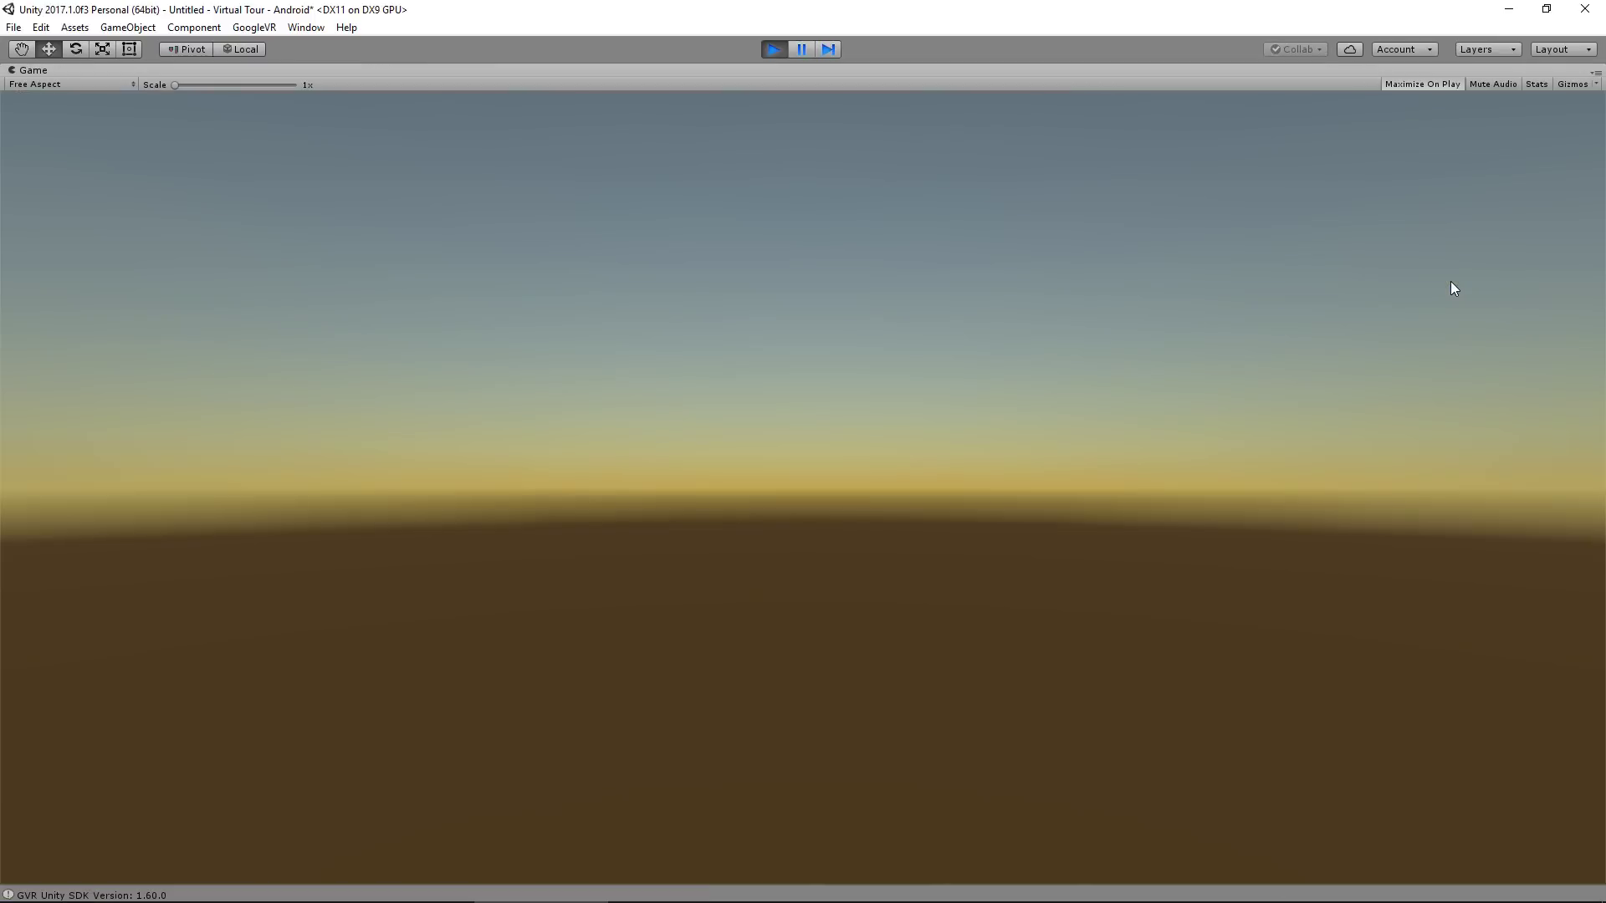
pyautogui.press('alt')
pyautogui.press('alt')
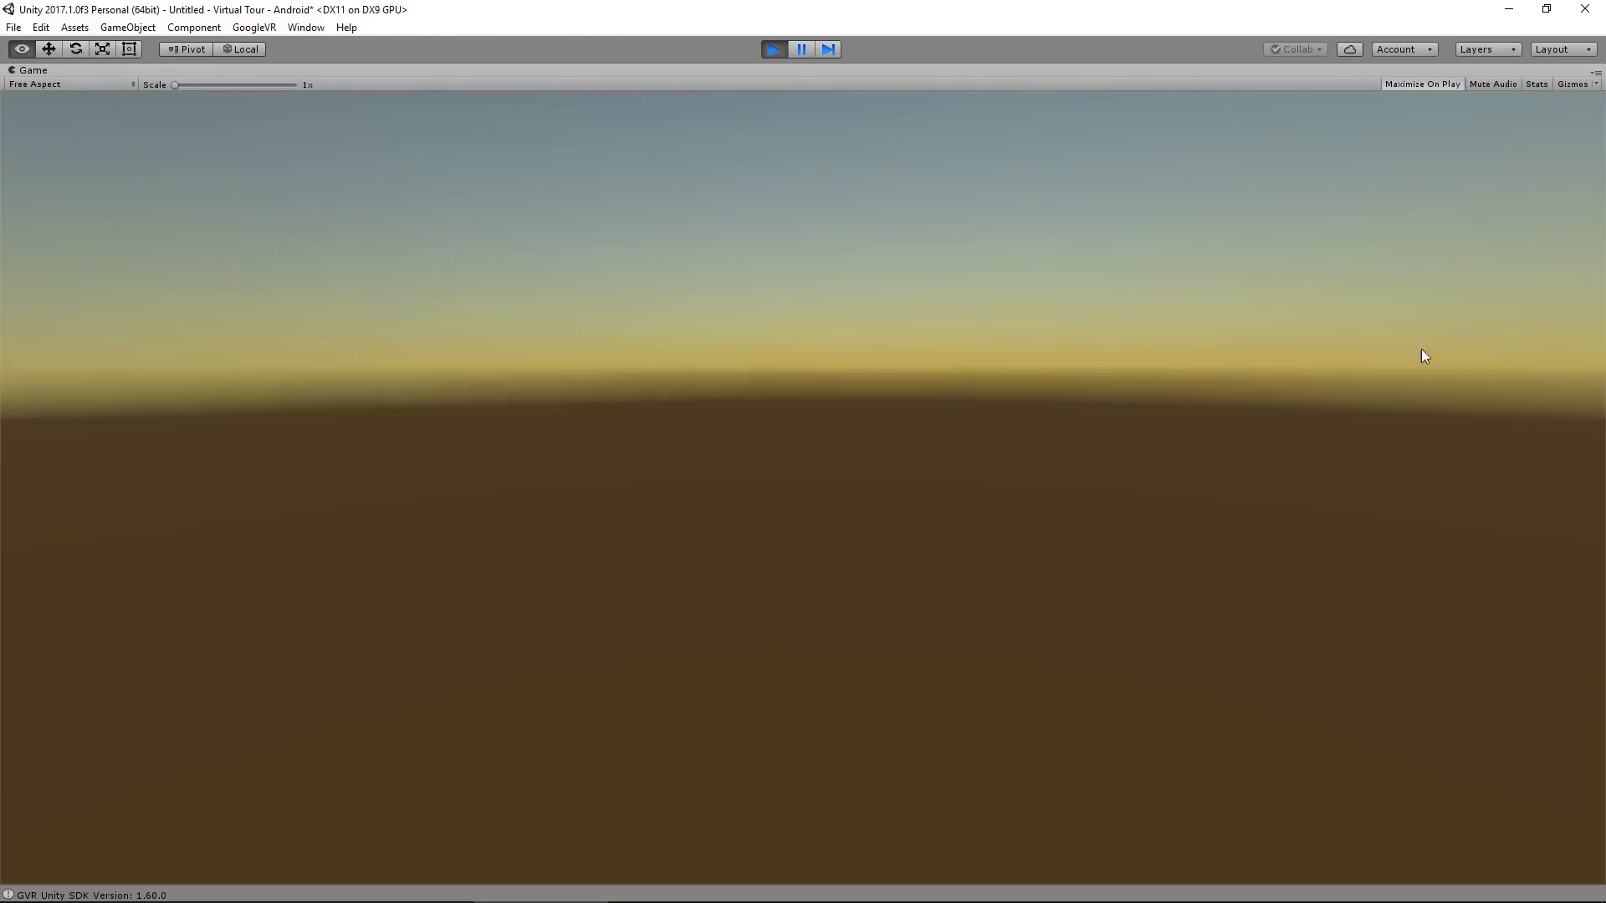
pyautogui.press('alt')
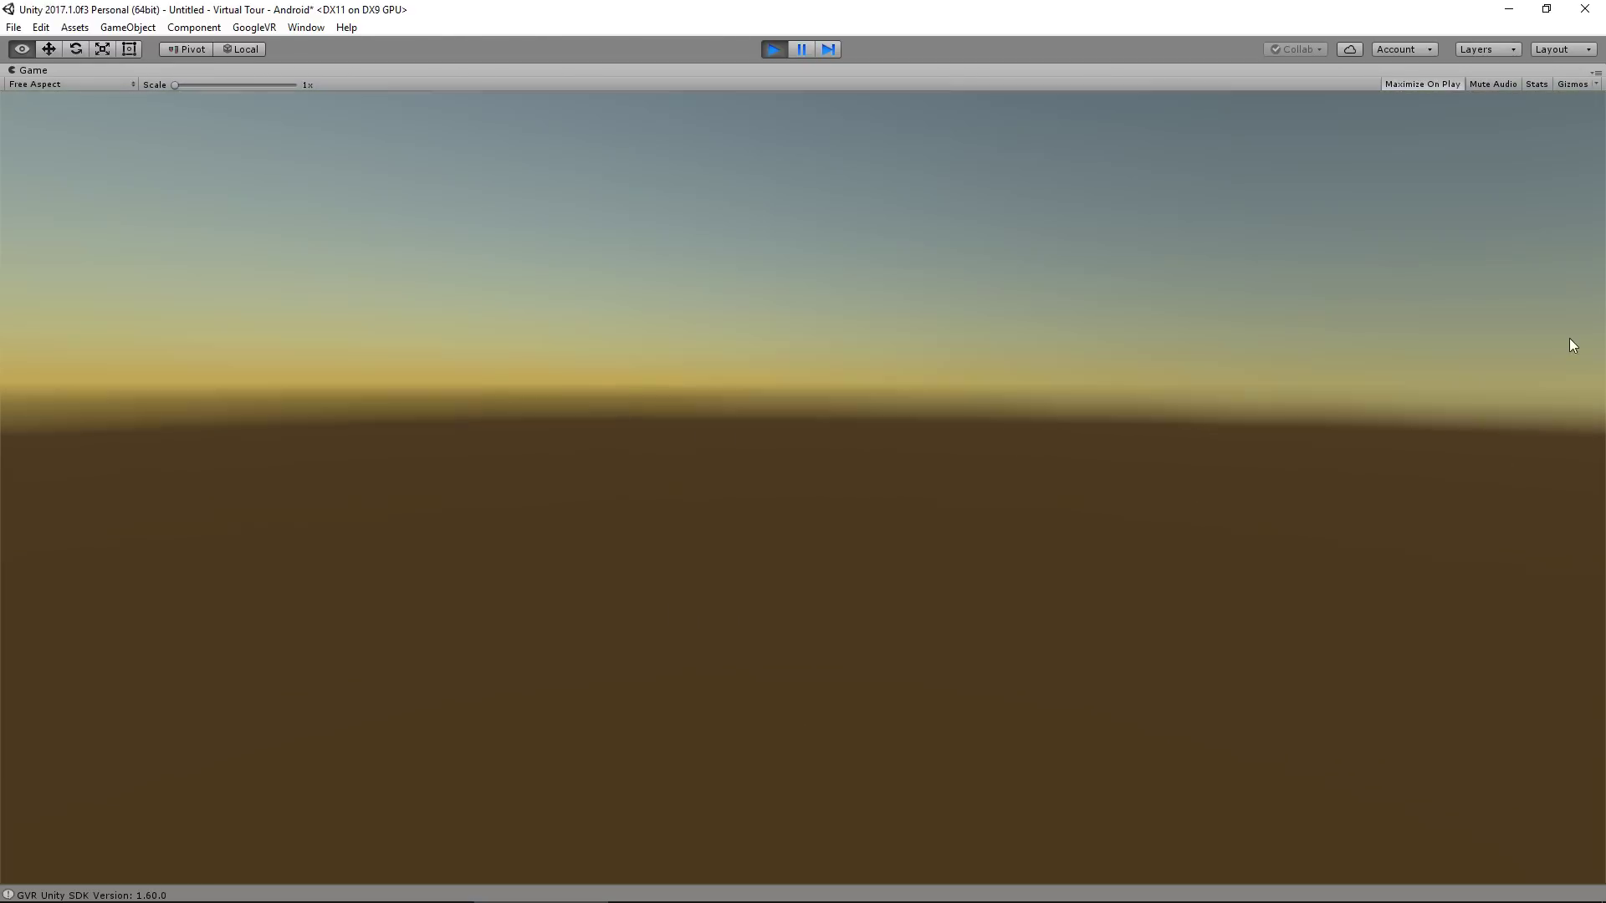
pyautogui.press('alt')
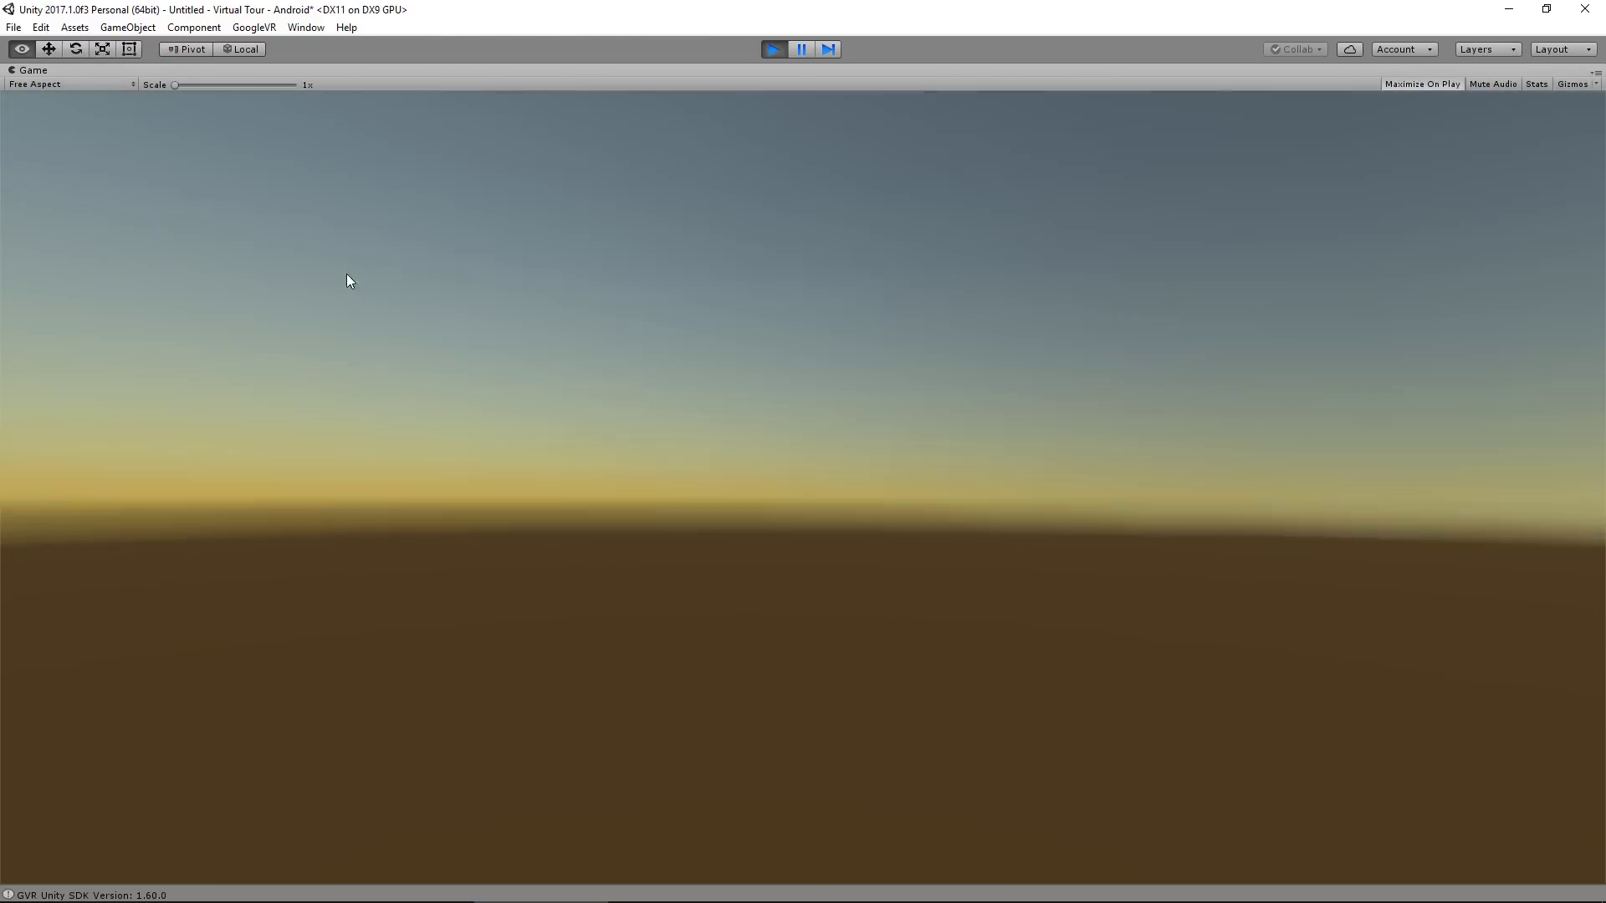
pyautogui.press('alt')
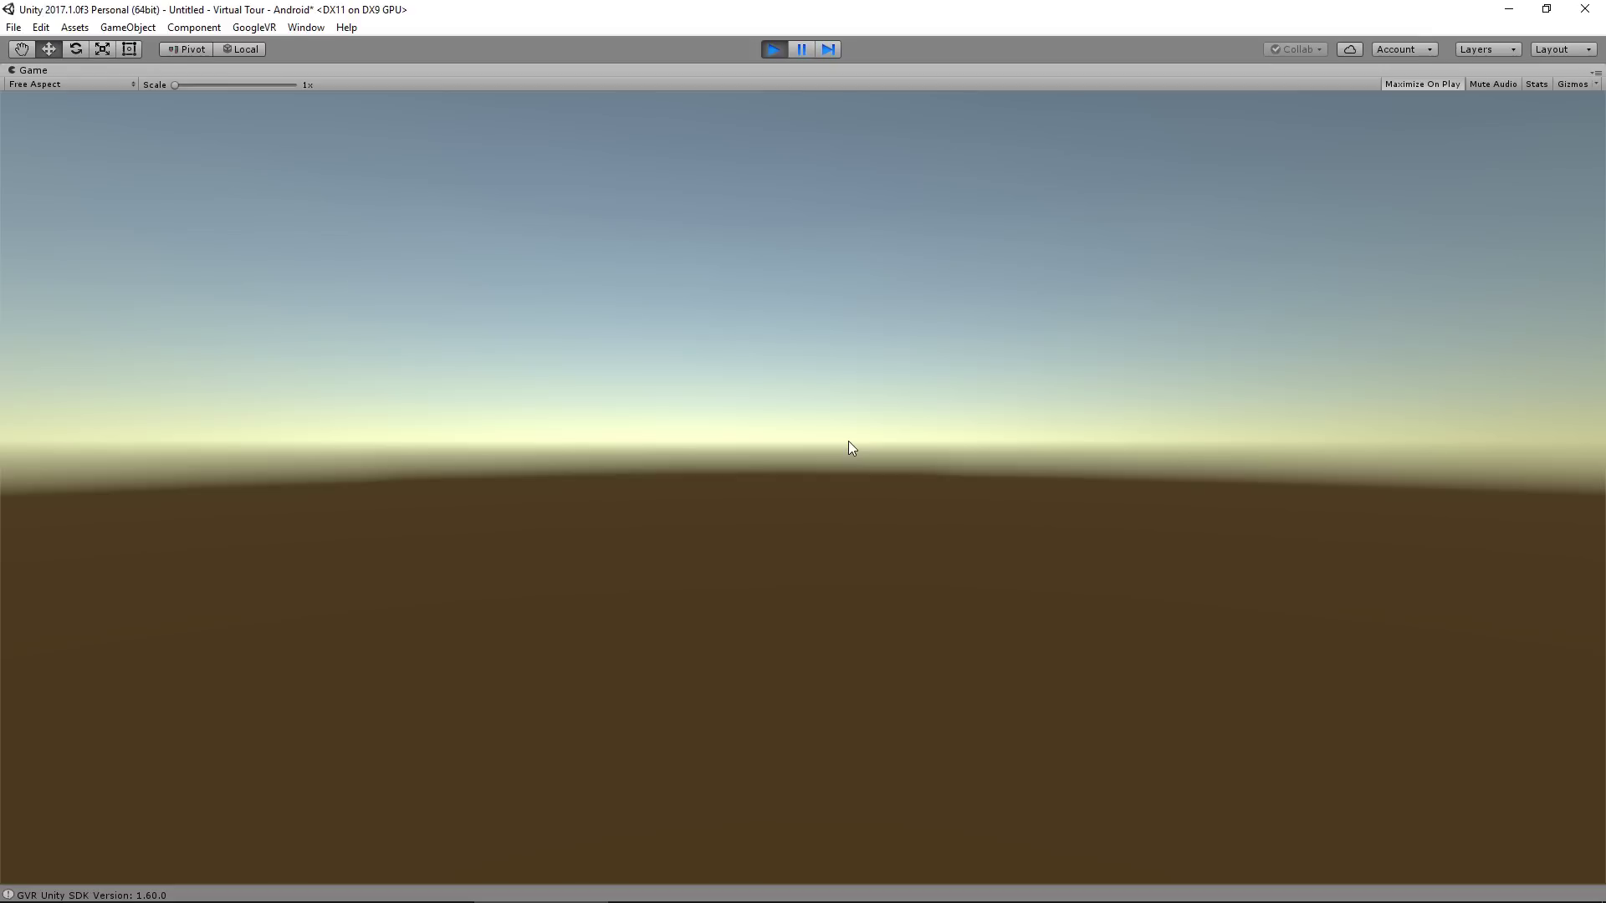
pyautogui.press('ctrl')
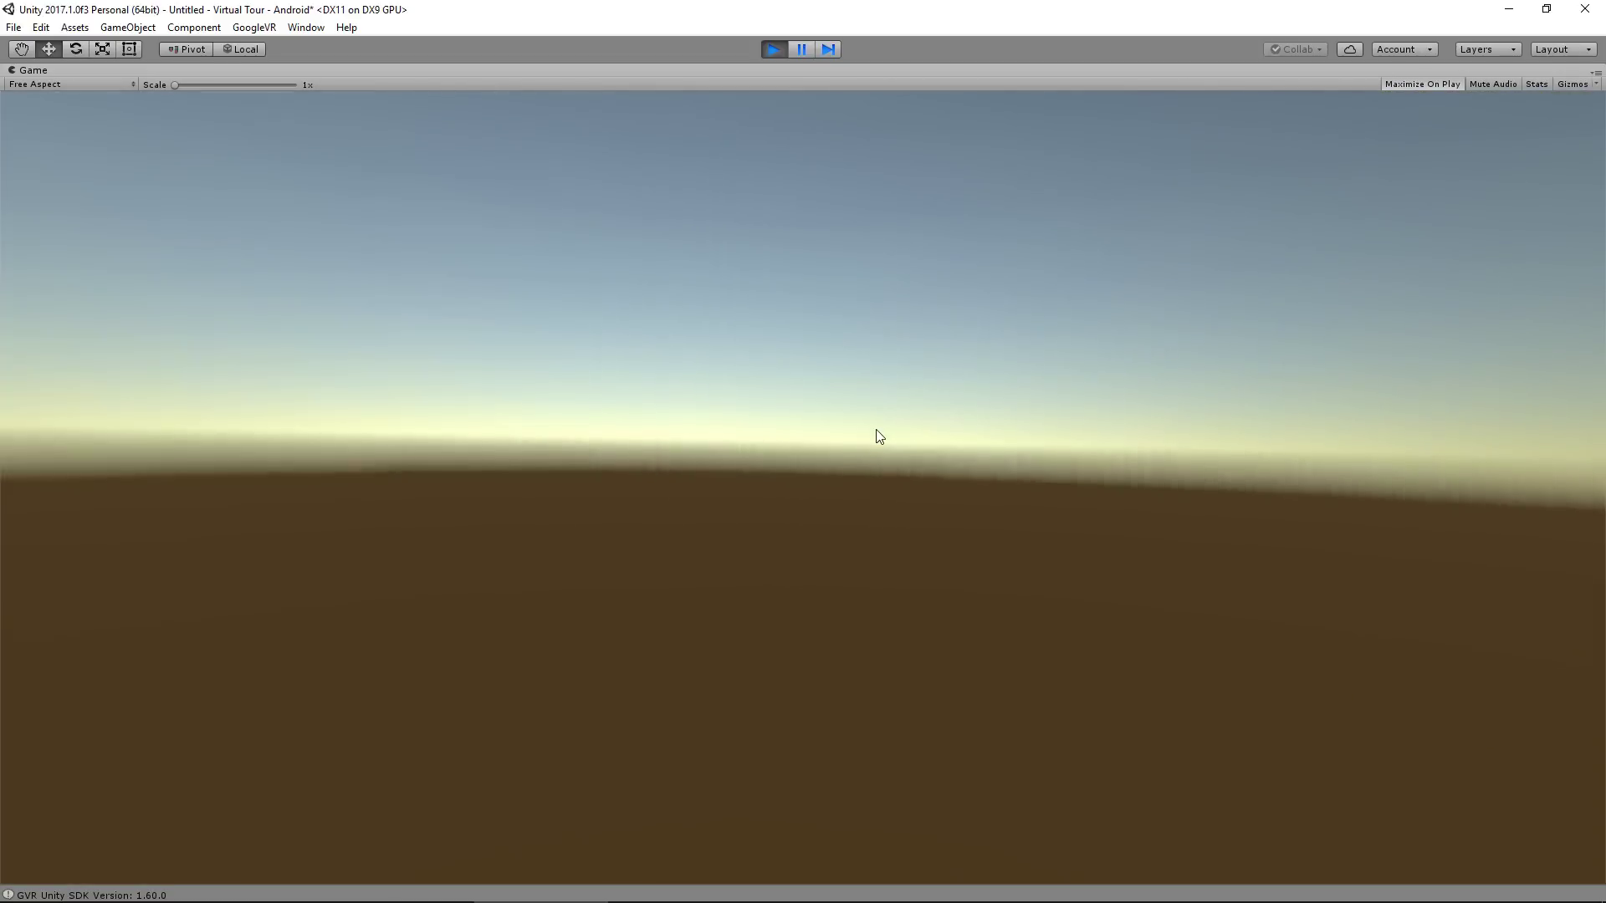
pyautogui.hotkey('ctrl', 'p')
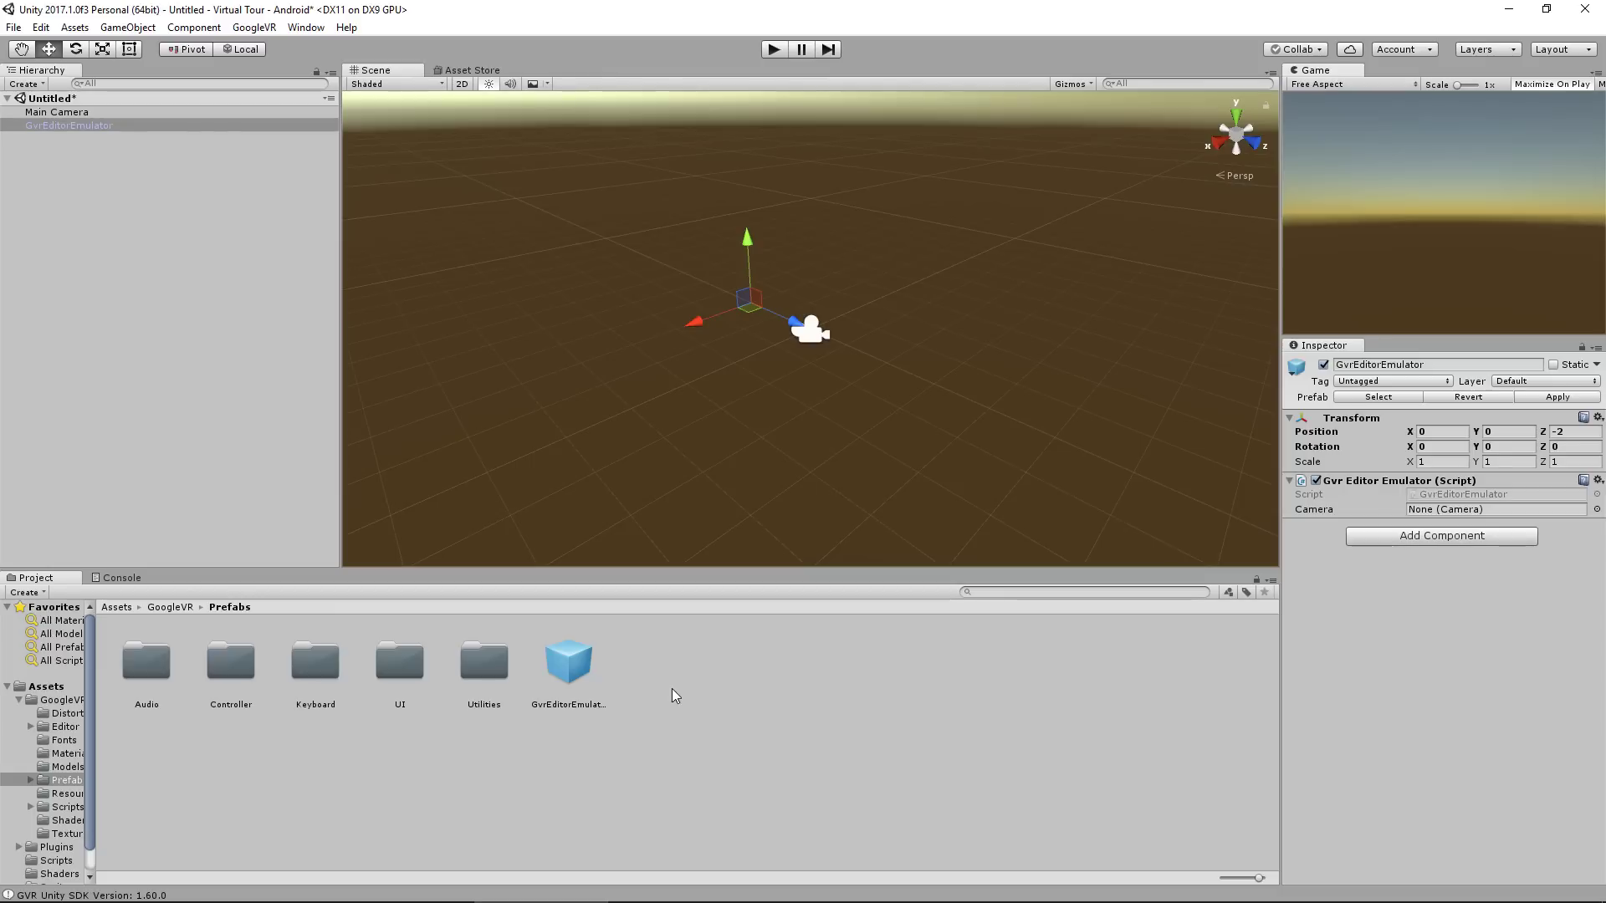
# Add GvrEventSystem from the UI prefabs to the scene and GvrReticlePointer under Main Camera
pyautogui.doubleClick(403, 674)
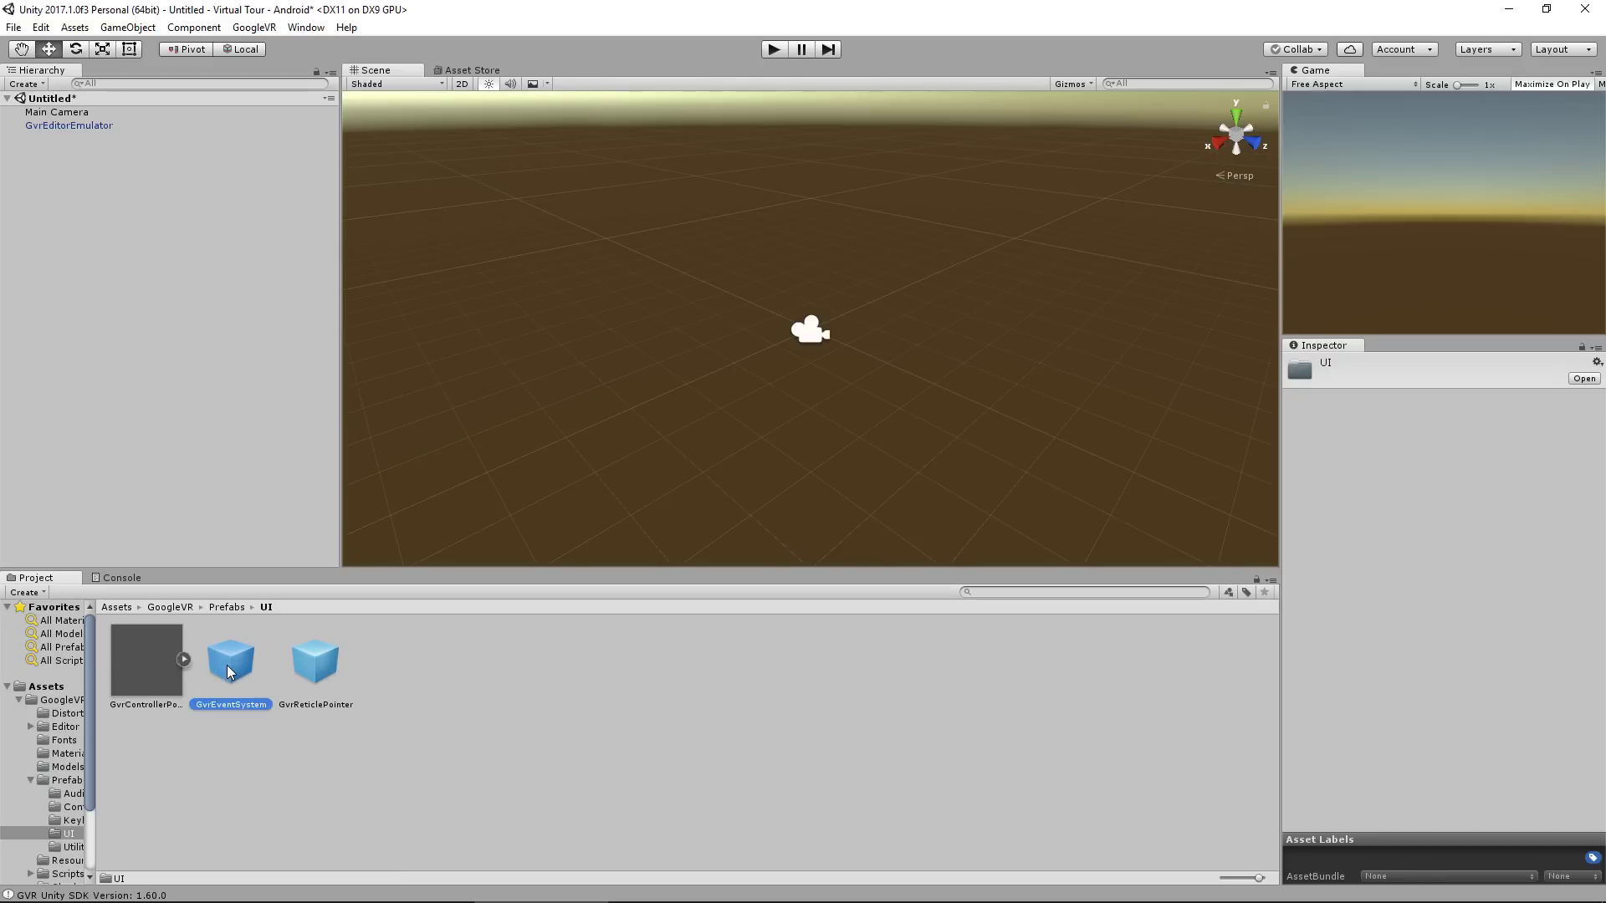
pyautogui.moveTo(227, 665); pyautogui.dragTo(198, 419)
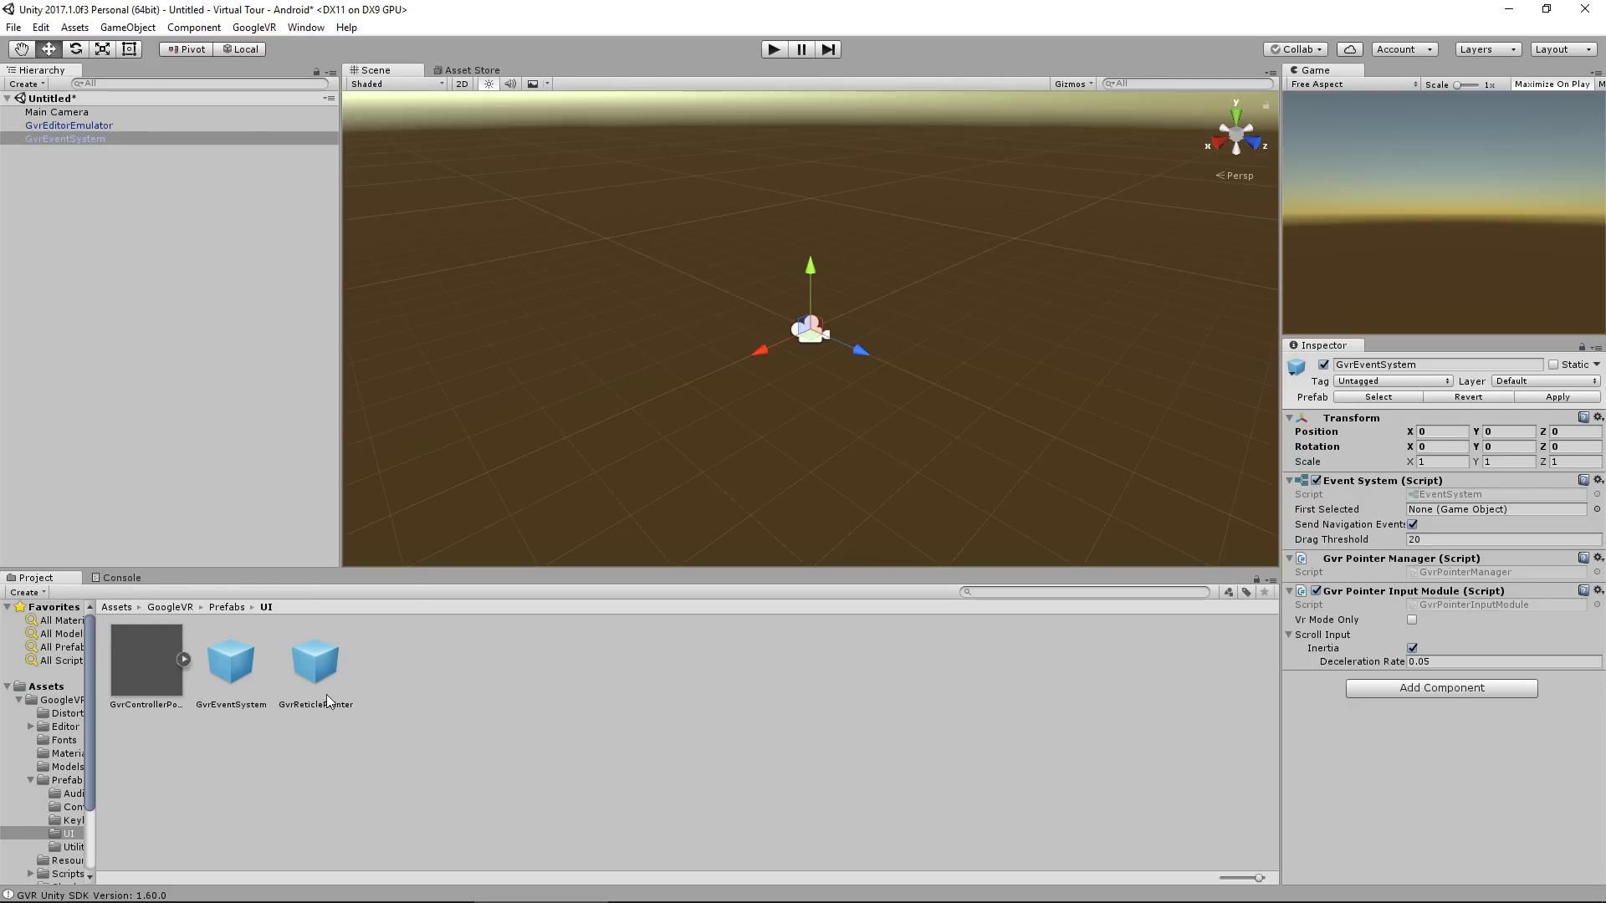
pyautogui.moveTo(333, 695); pyautogui.dragTo(92, 117)
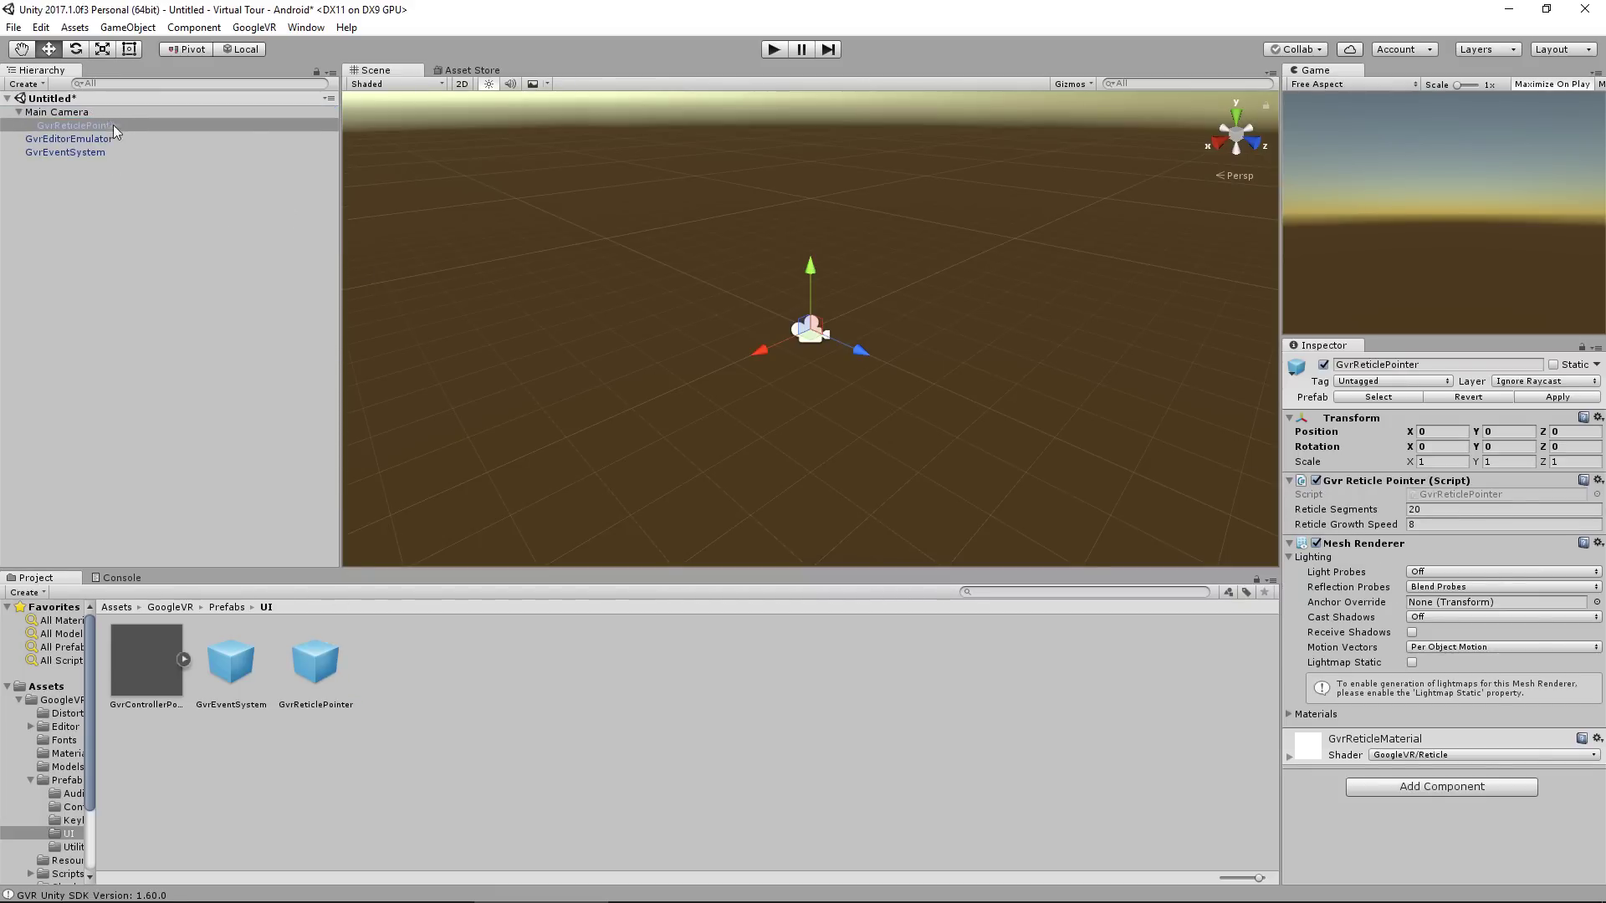
# Test the reticle dot in play mode by looking down and up, then stop
pyautogui.click(774, 49)
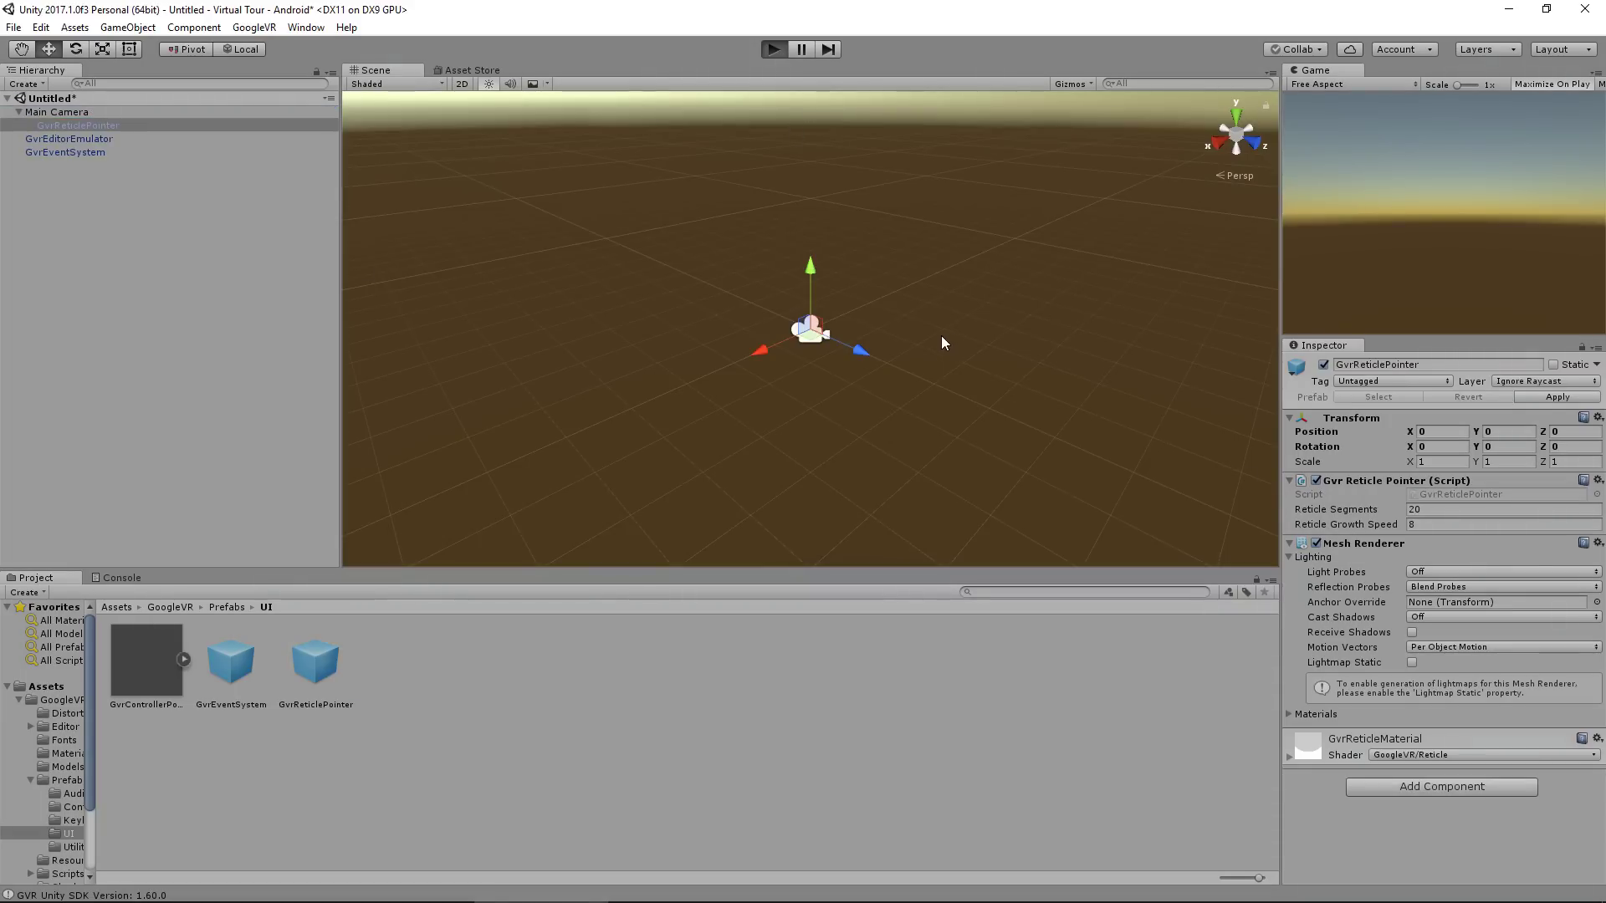
pyautogui.press('alt')
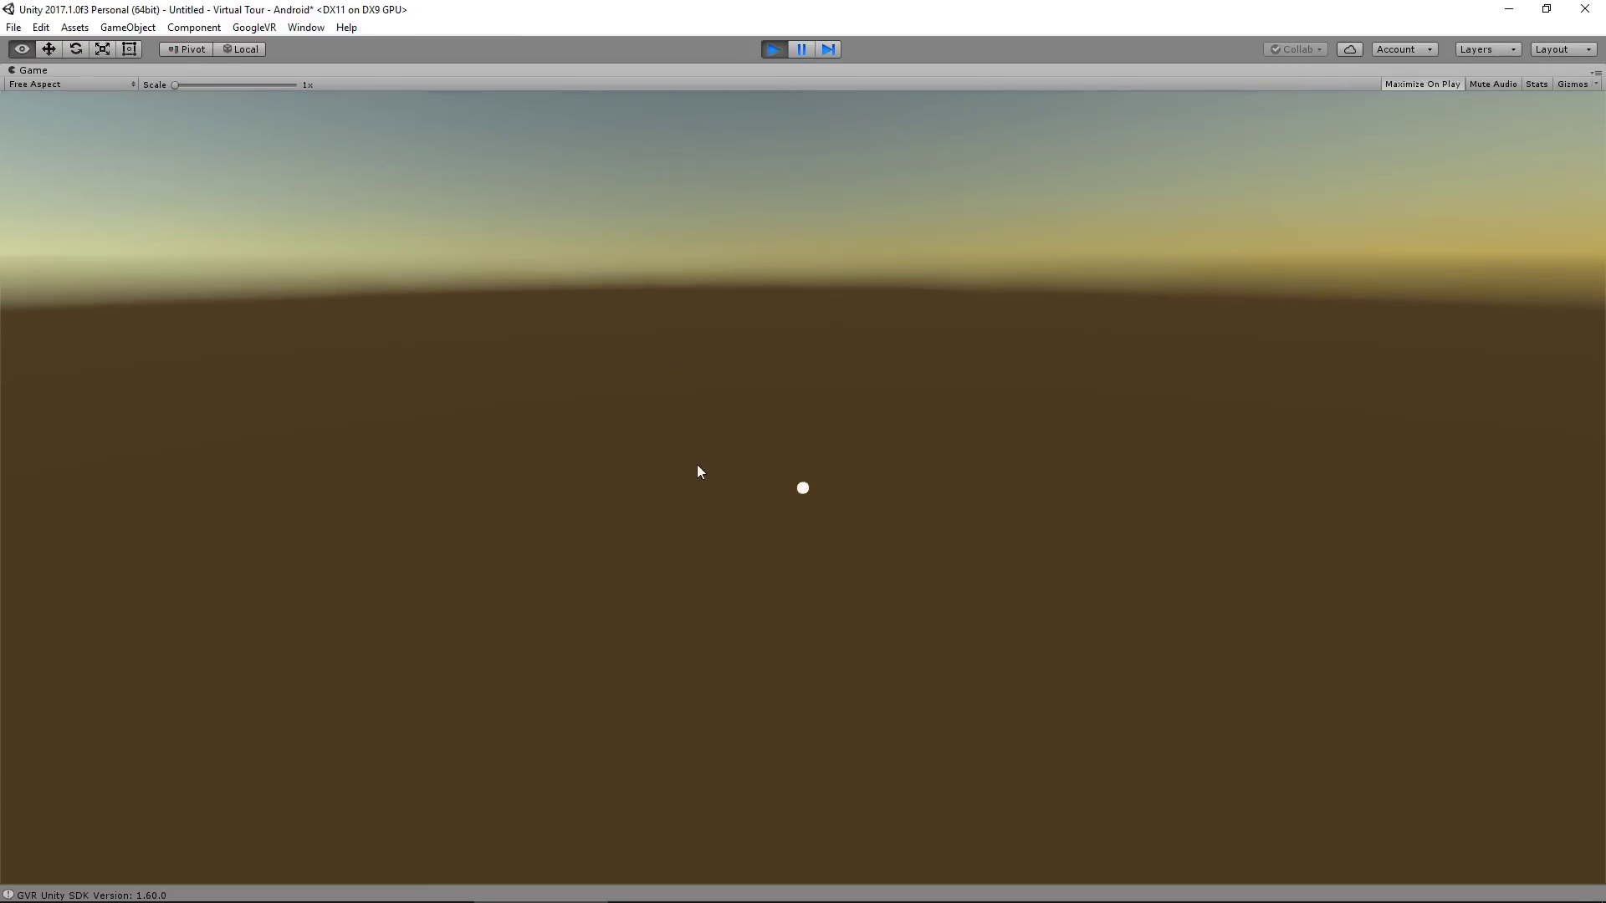
pyautogui.press('alt')
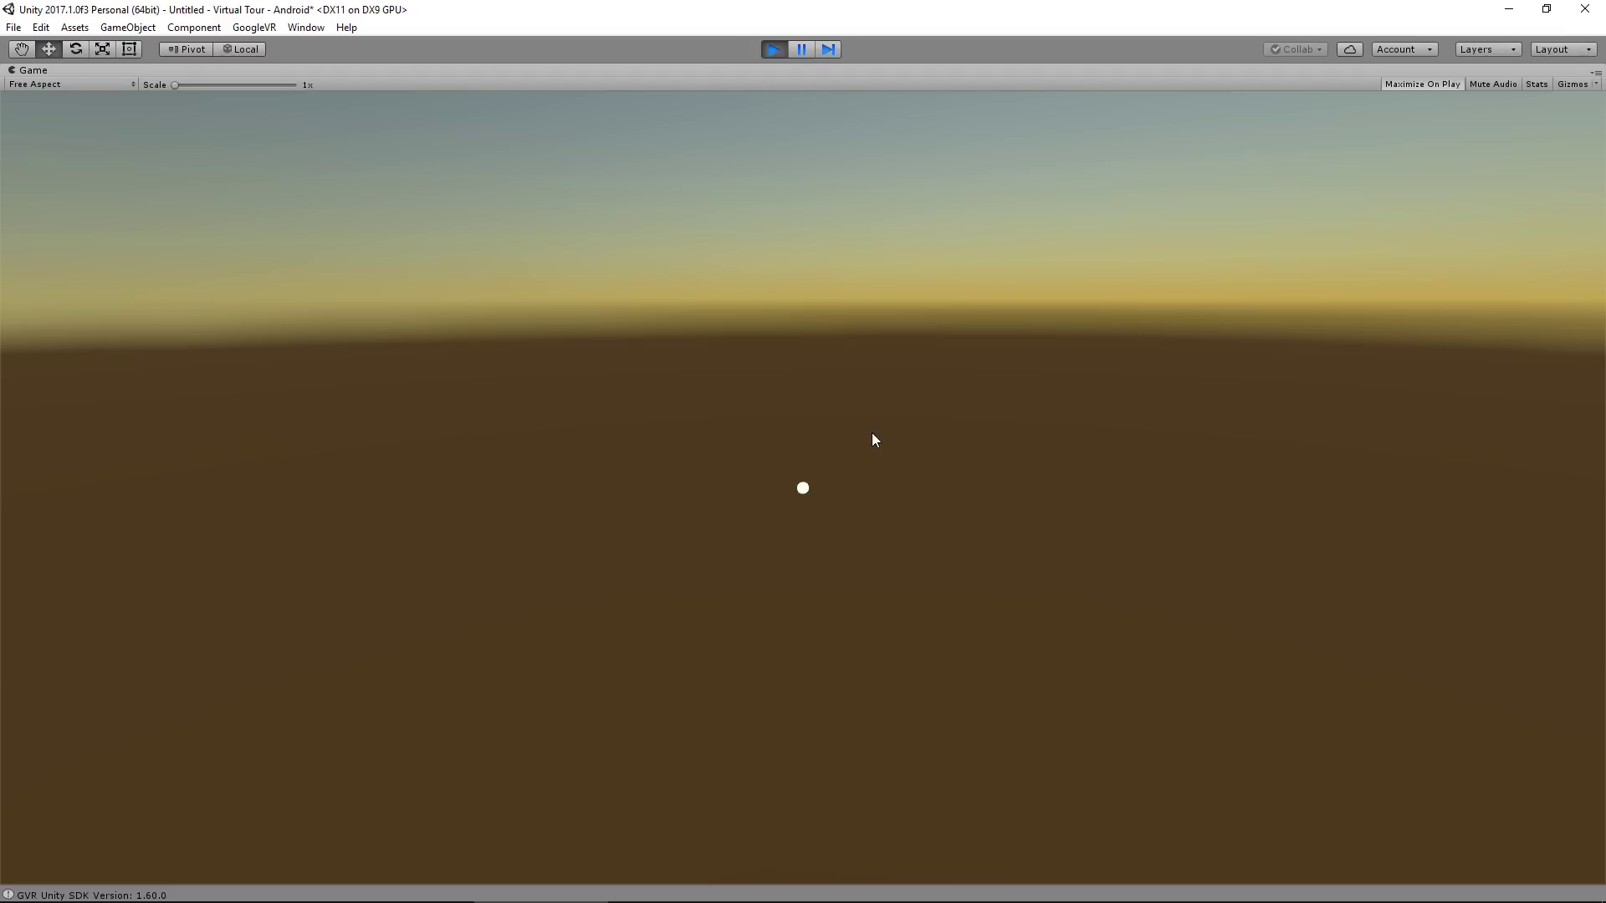
pyautogui.hotkey('ctrl', 'p')
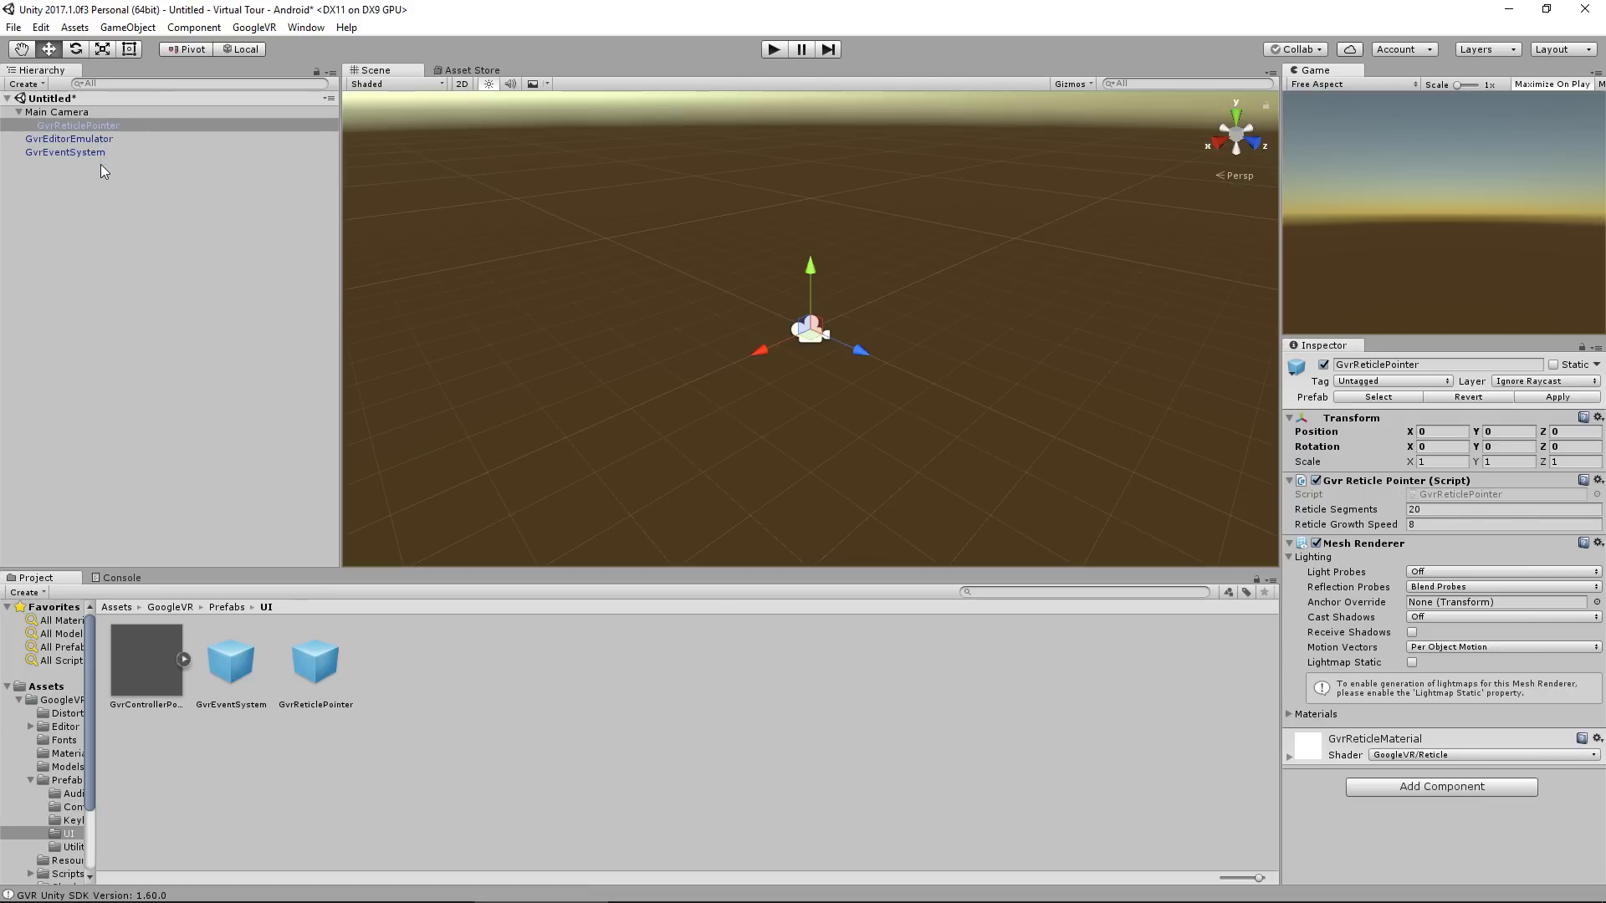
# Attach the GvrPointerPhysicsRaycaster script from GoogleVR/Scripts/EventSystem to GvrEventSystem
pyautogui.click(173, 608)
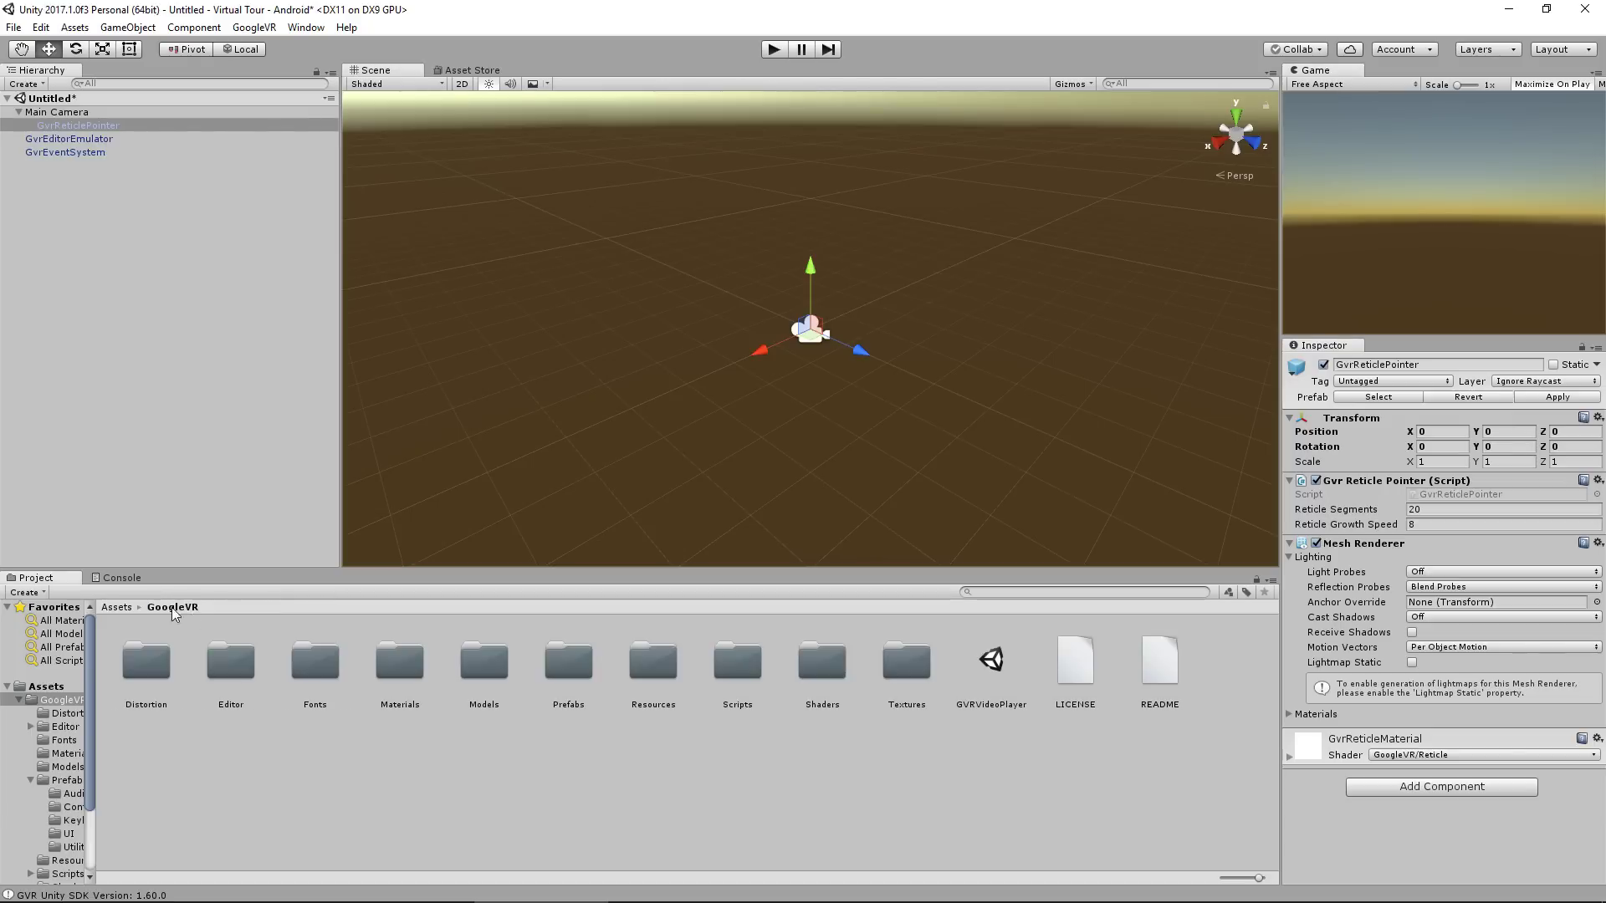
pyautogui.doubleClick(745, 666)
pyautogui.doubleClick(337, 668)
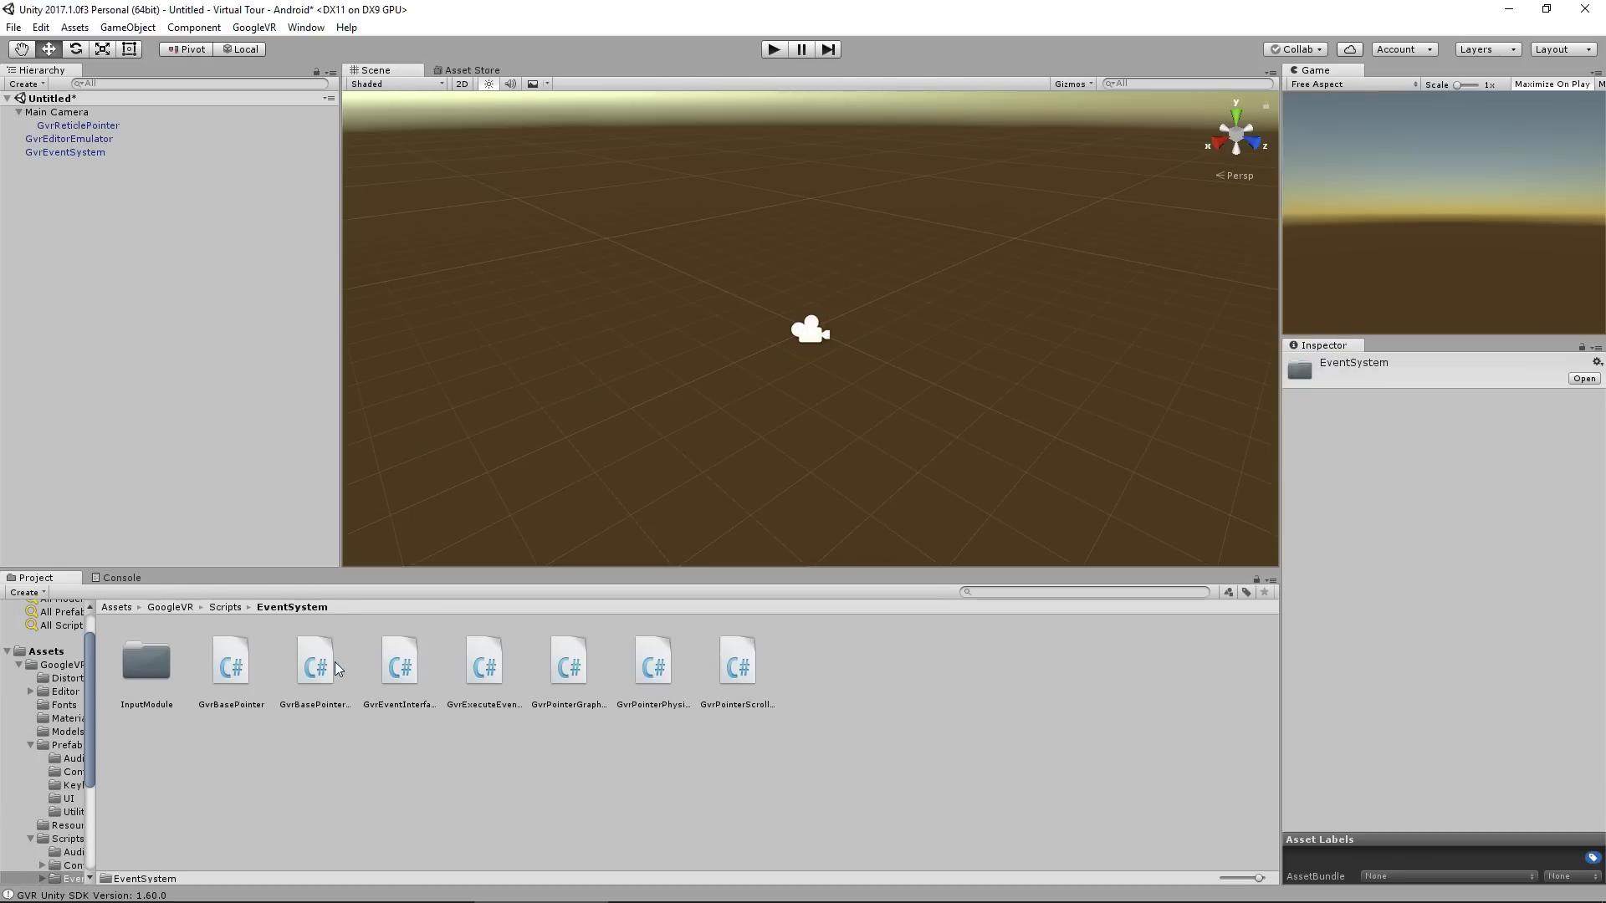
pyautogui.click(665, 668)
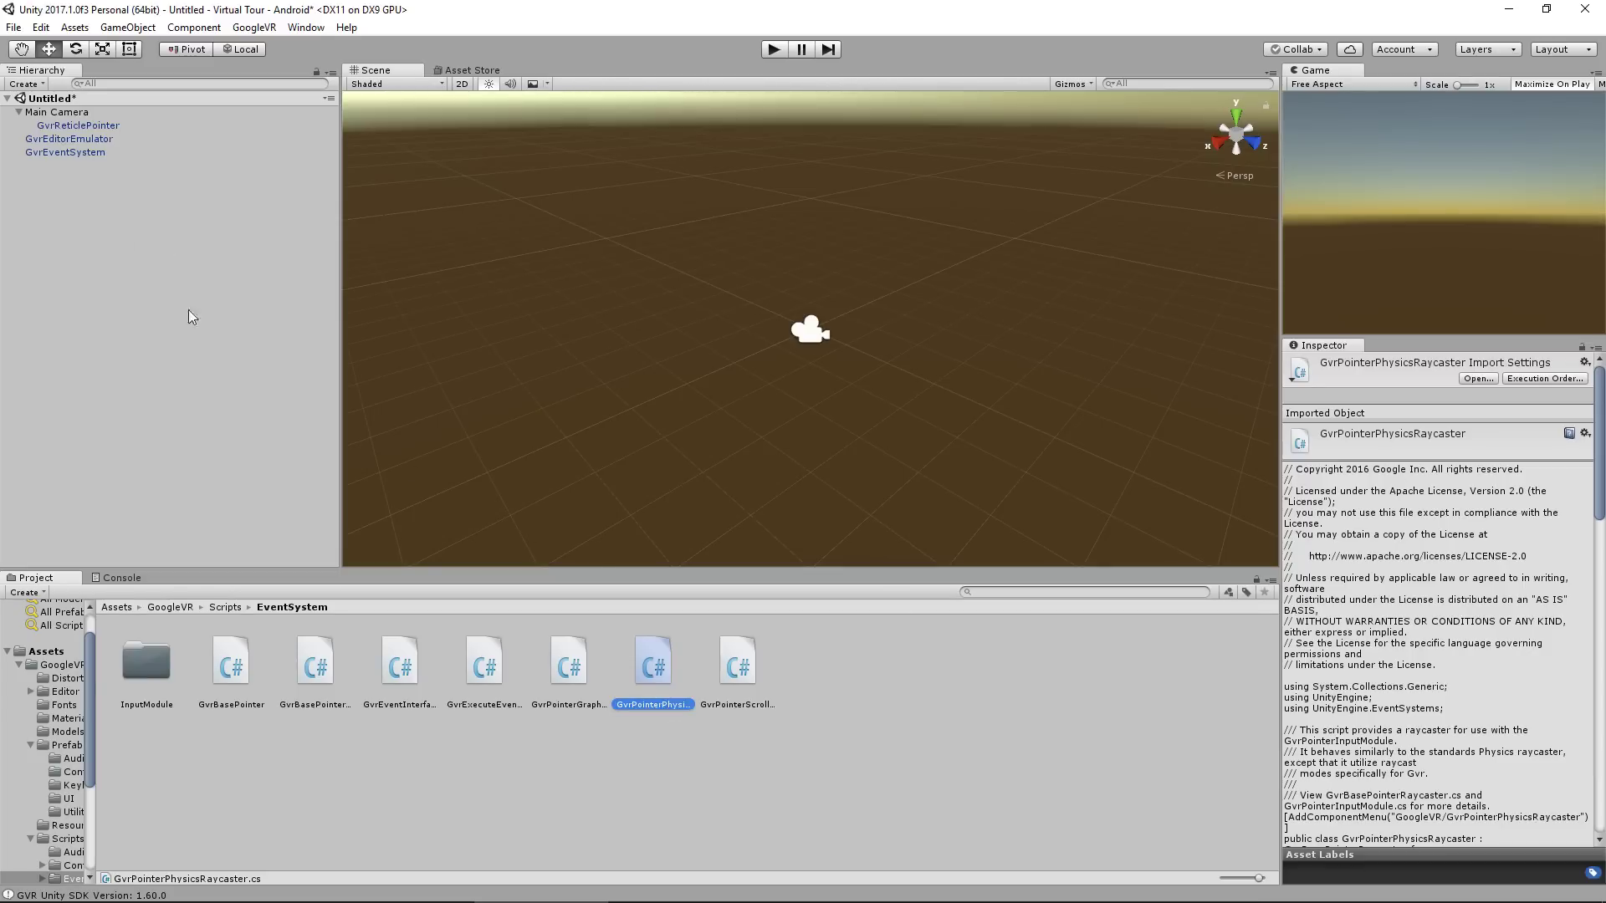
pyautogui.moveTo(668, 657); pyautogui.dragTo(88, 152)
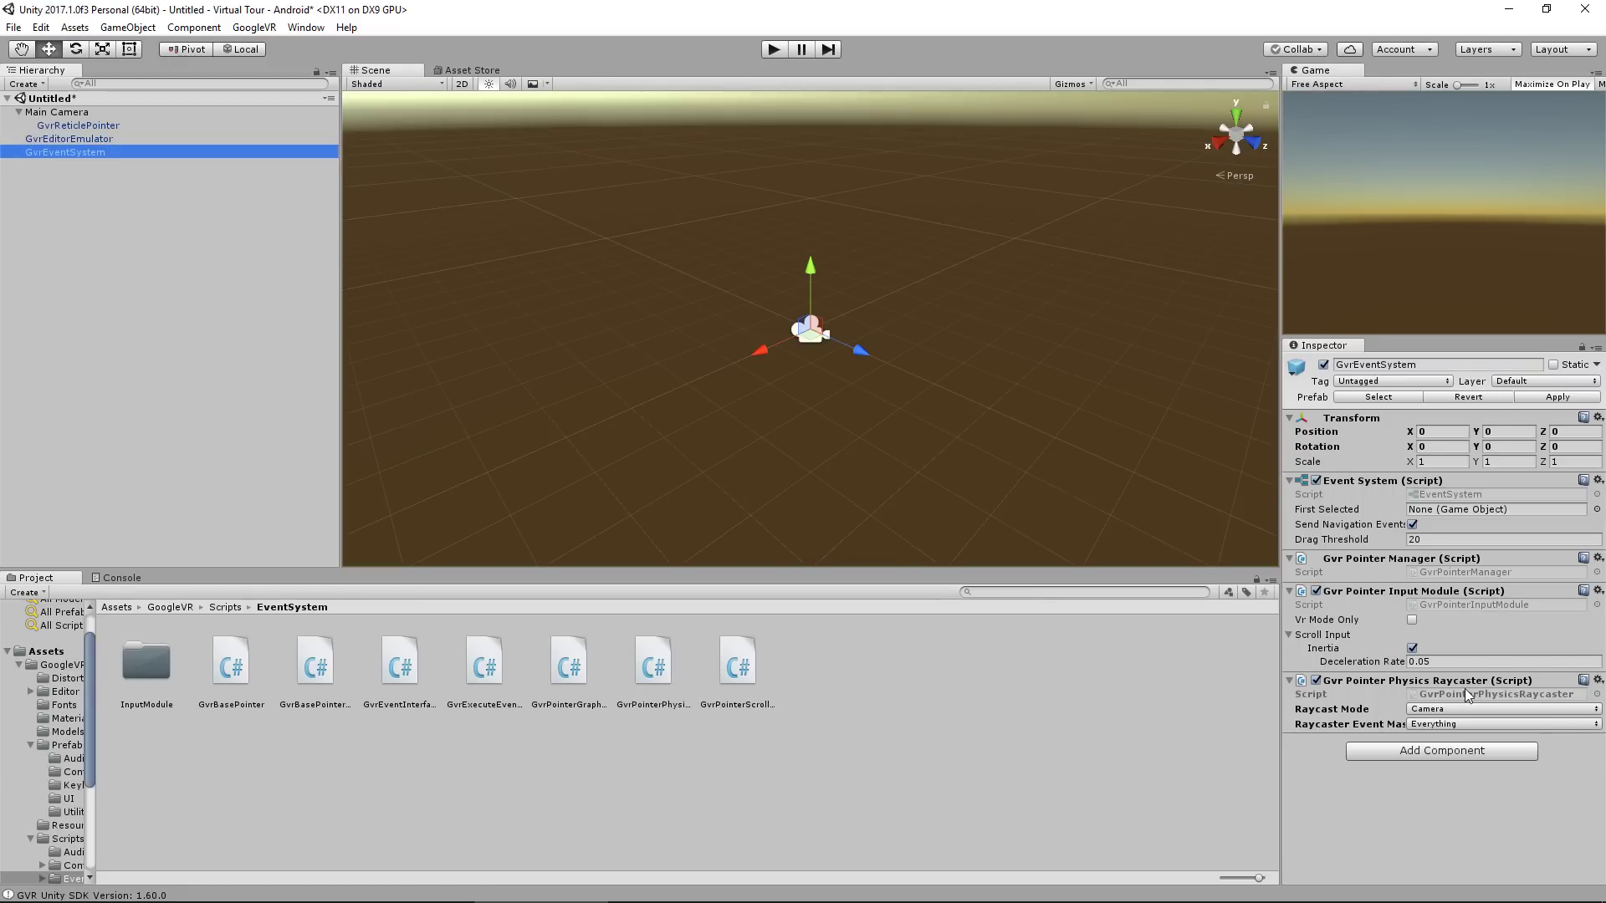
pyautogui.click(209, 396)
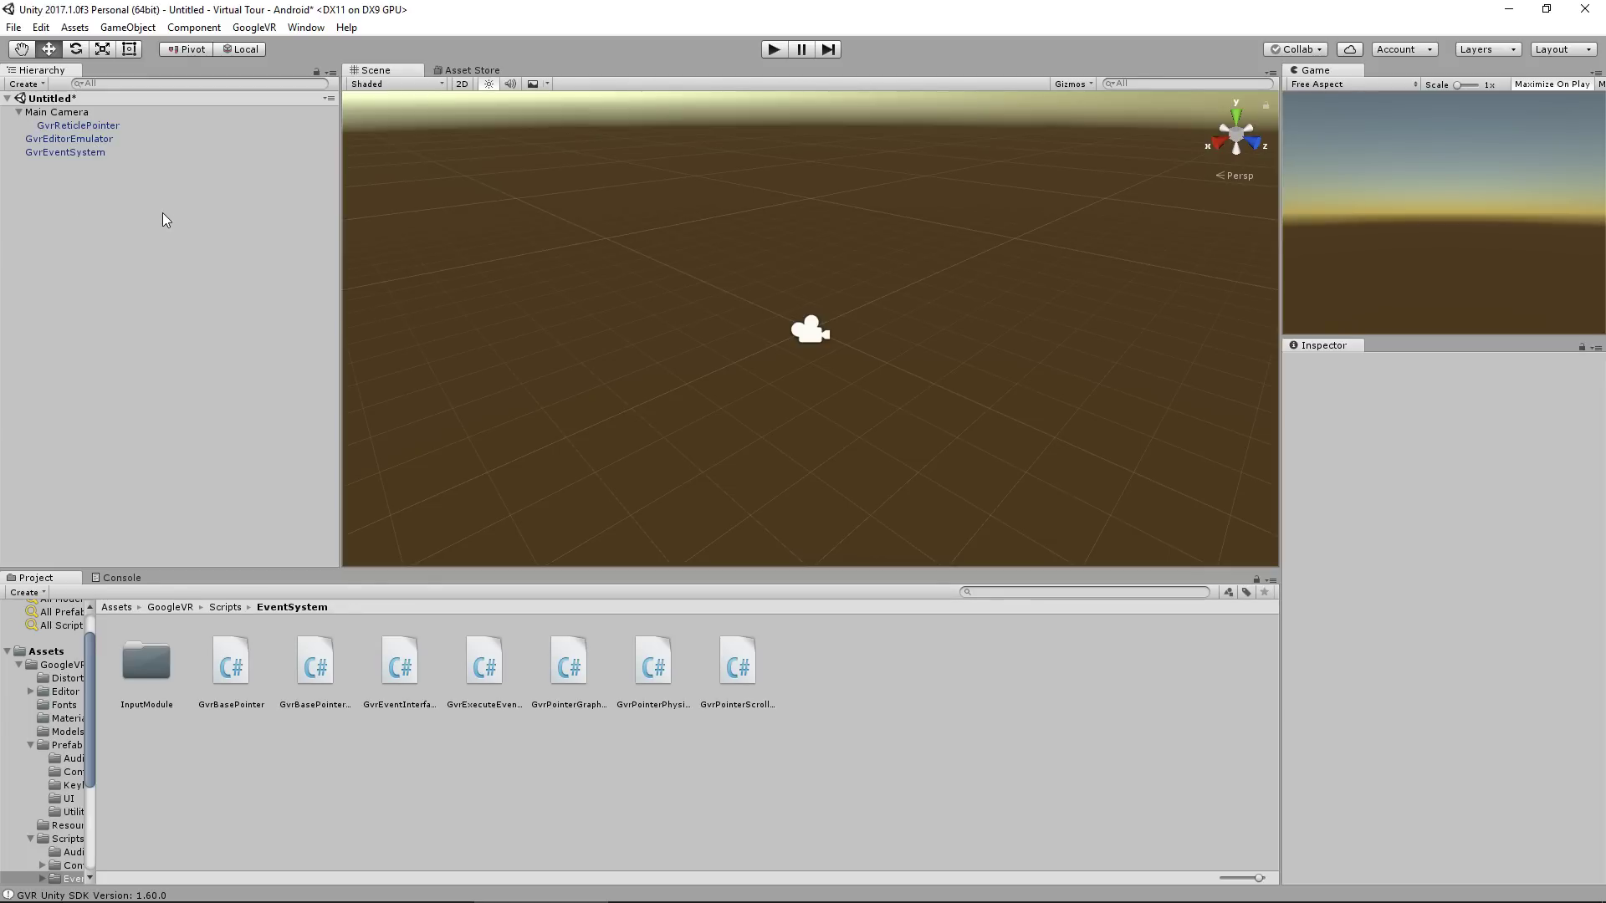
# Create an empty scene object named Tripod
pyautogui.click(63, 113)
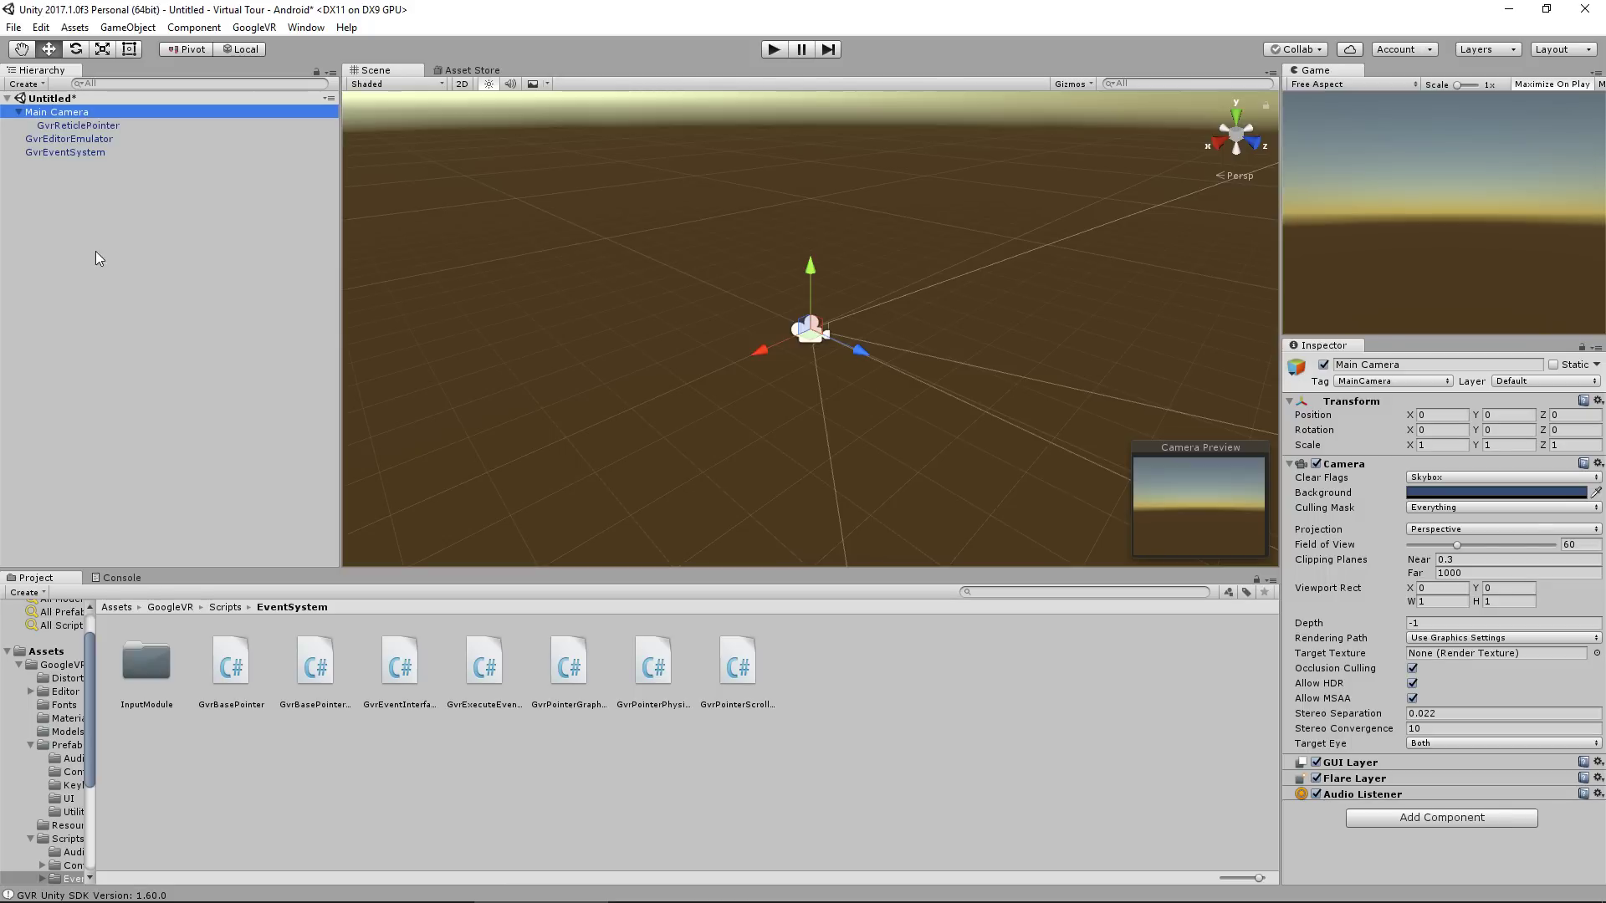
pyautogui.click(102, 227)
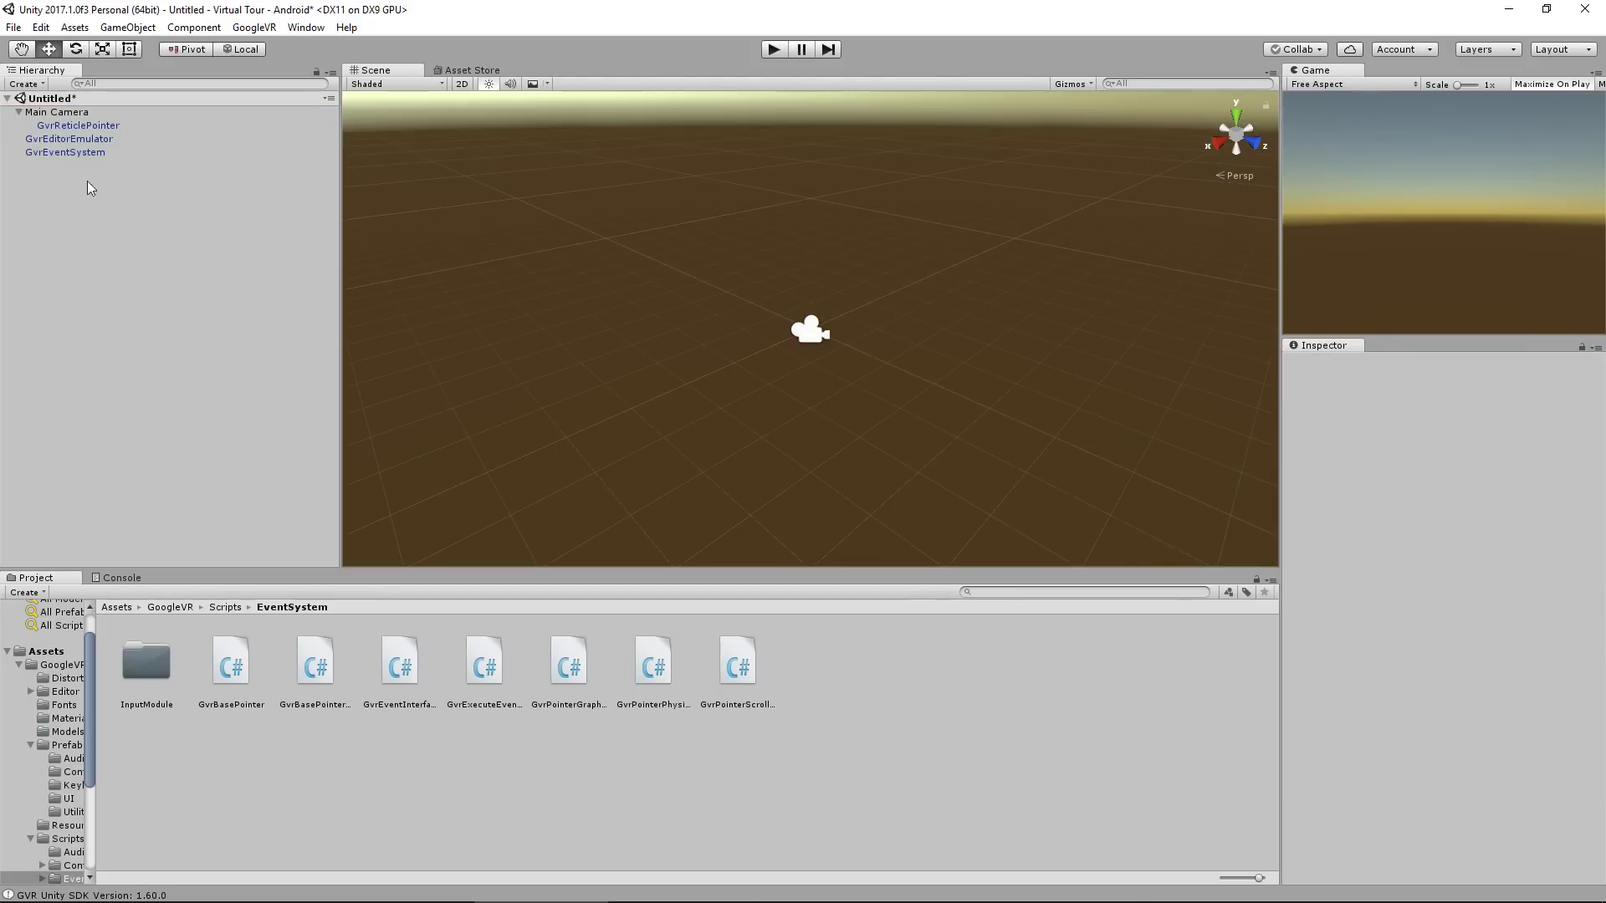
pyautogui.rightClick(80, 198)
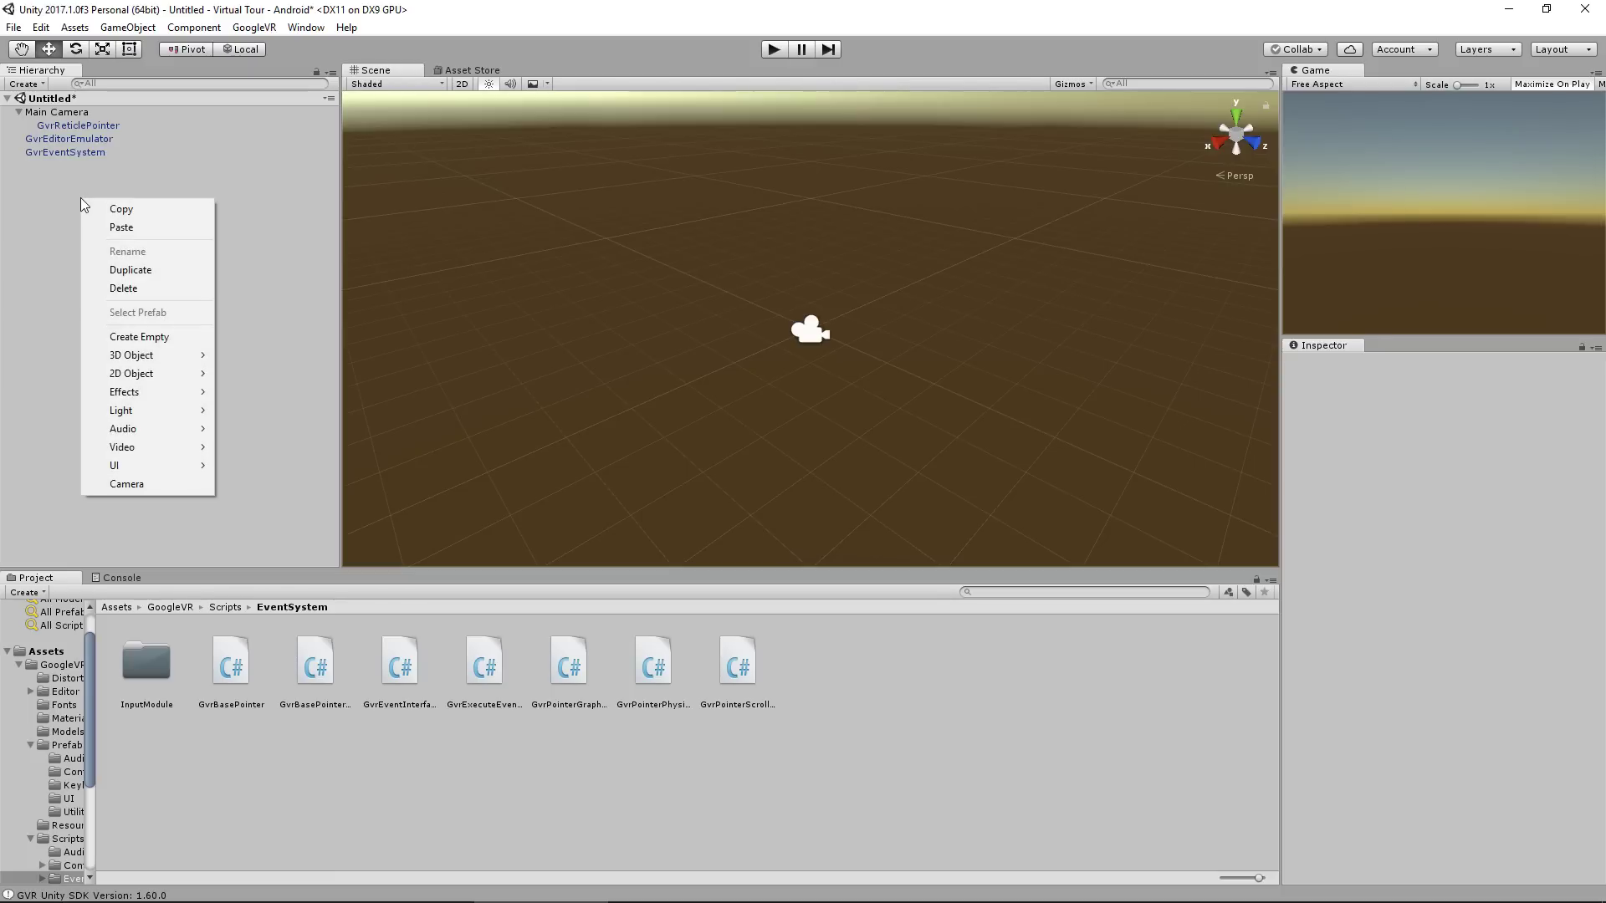
pyautogui.click(165, 337)
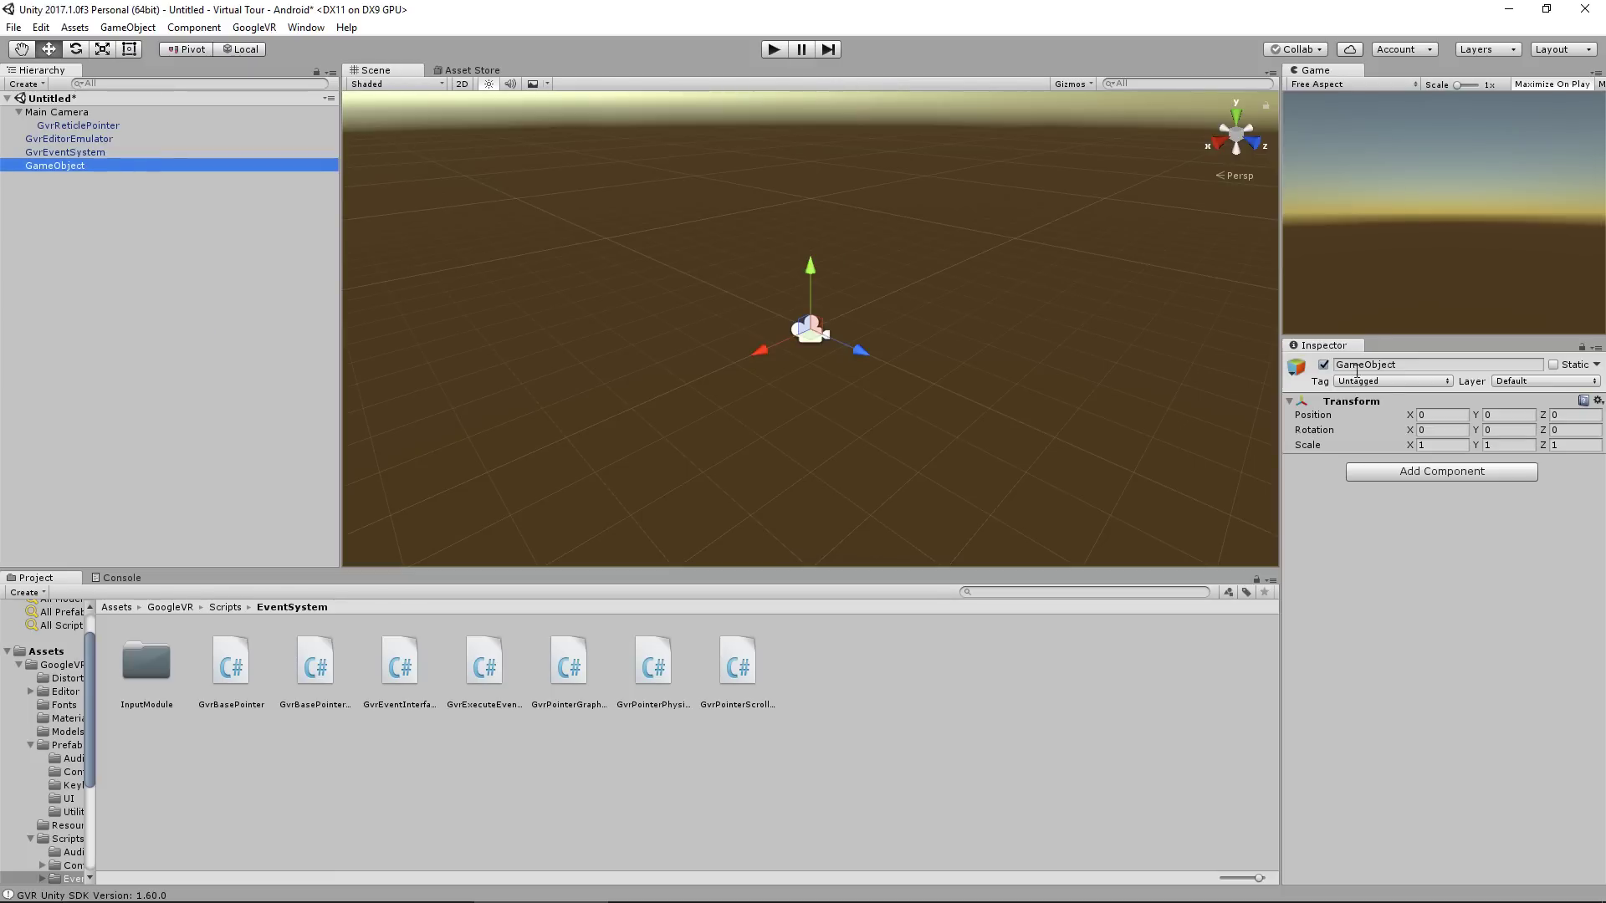
pyautogui.click(1412, 364)
pyautogui.write('Tripod')
pyautogui.press('Return')
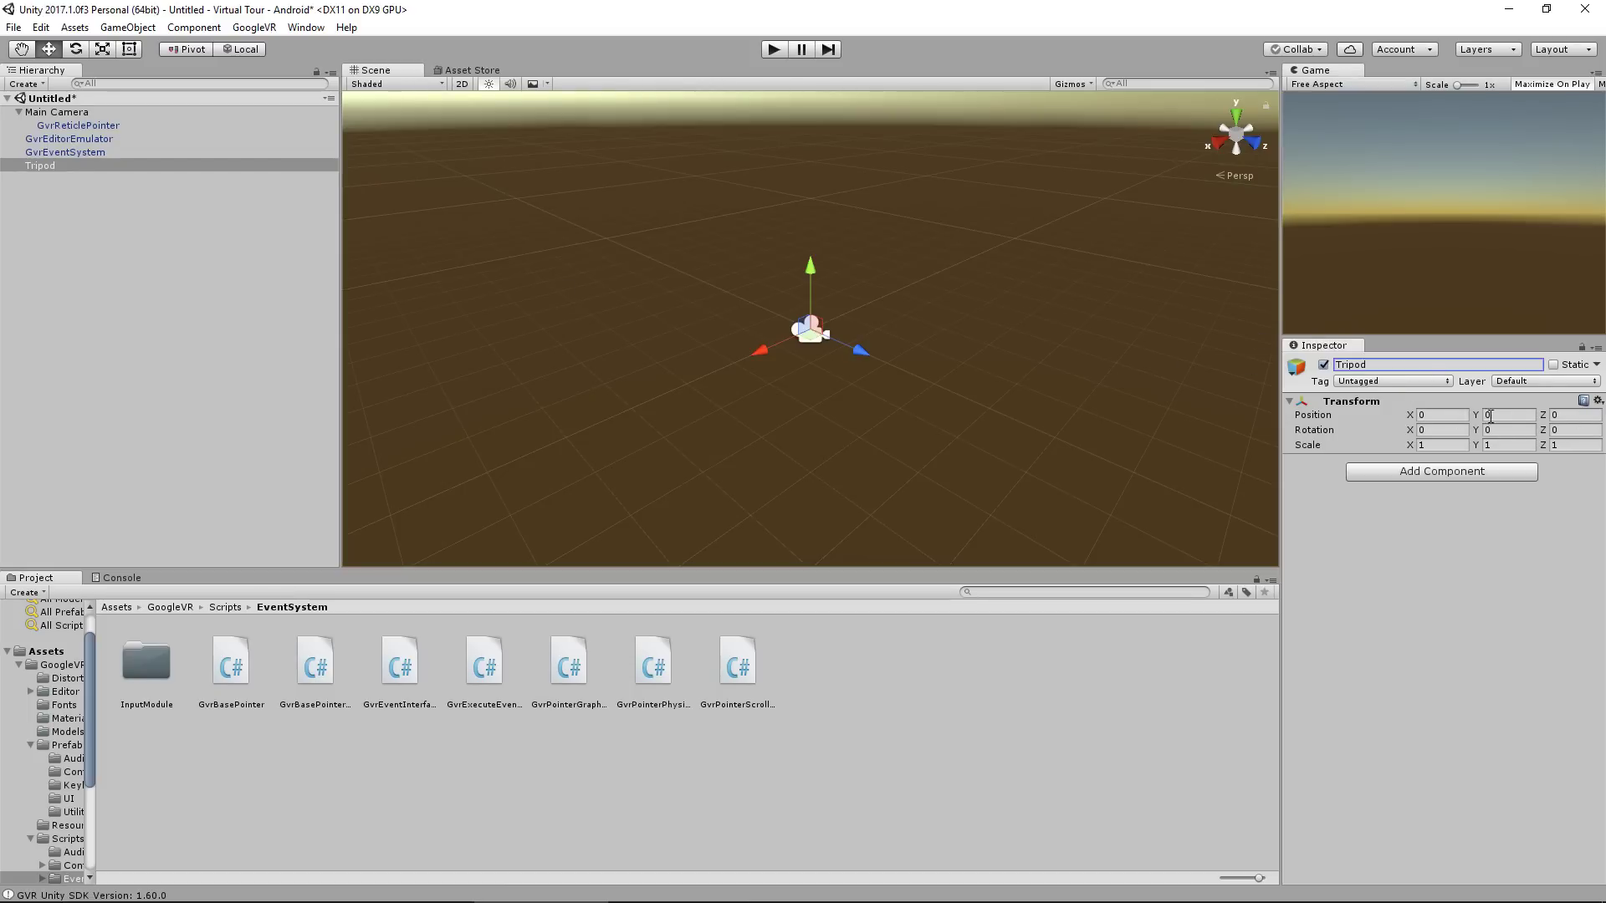
# Make Main Camera a child of Tripod and return the Project view to the top-level Assets folder
pyautogui.click(84, 112)
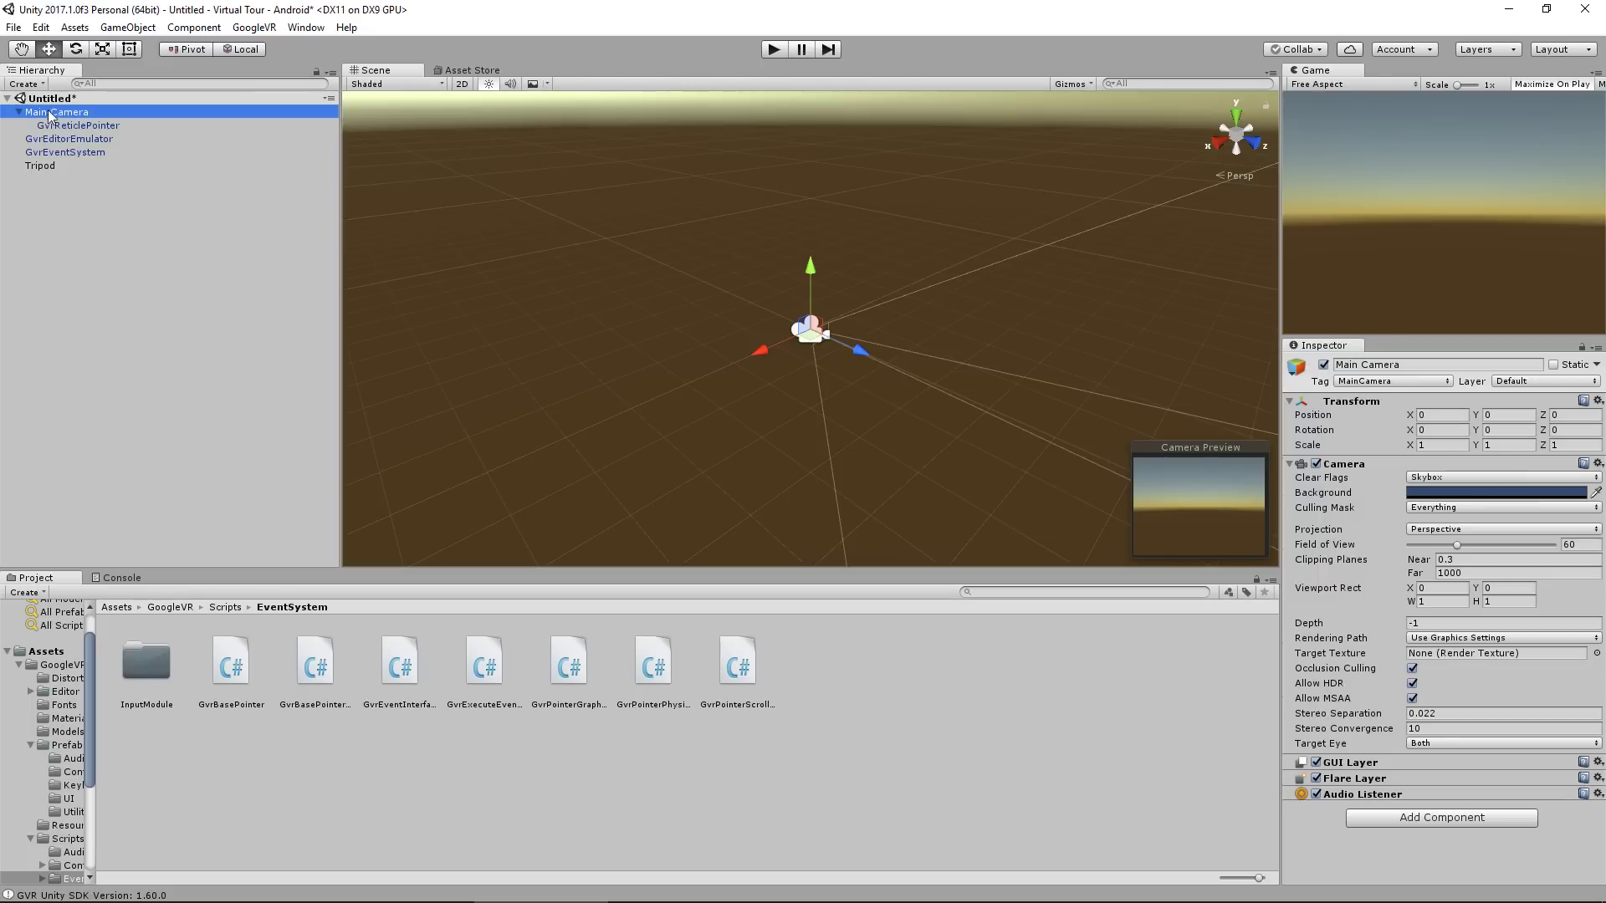
pyautogui.moveTo(50, 117); pyautogui.dragTo(46, 166)
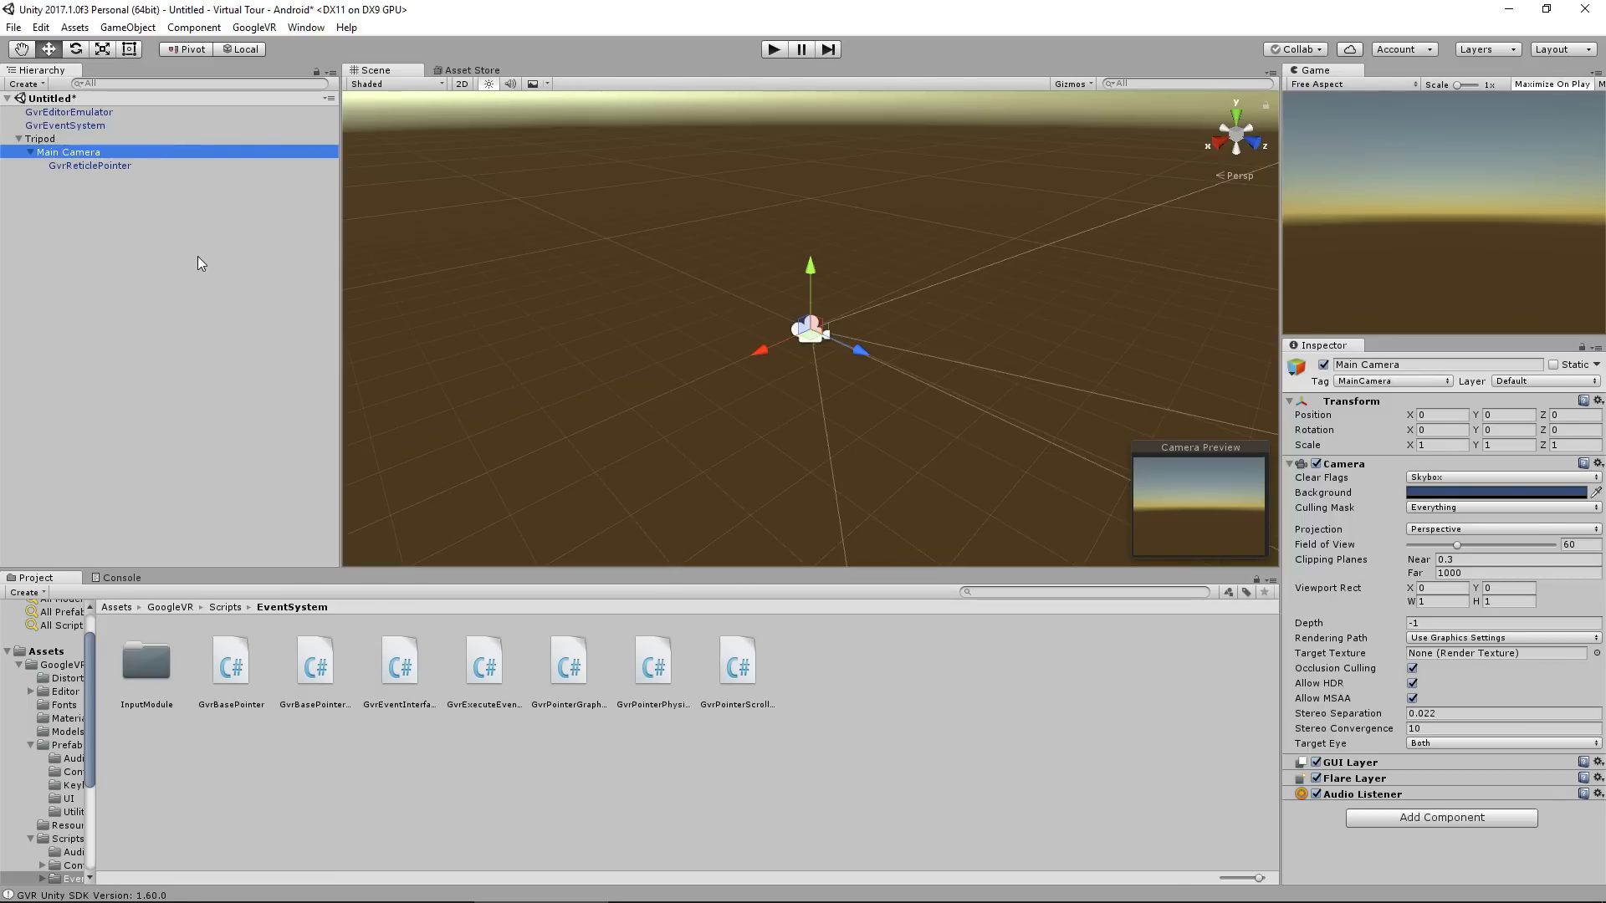
pyautogui.click(42, 652)
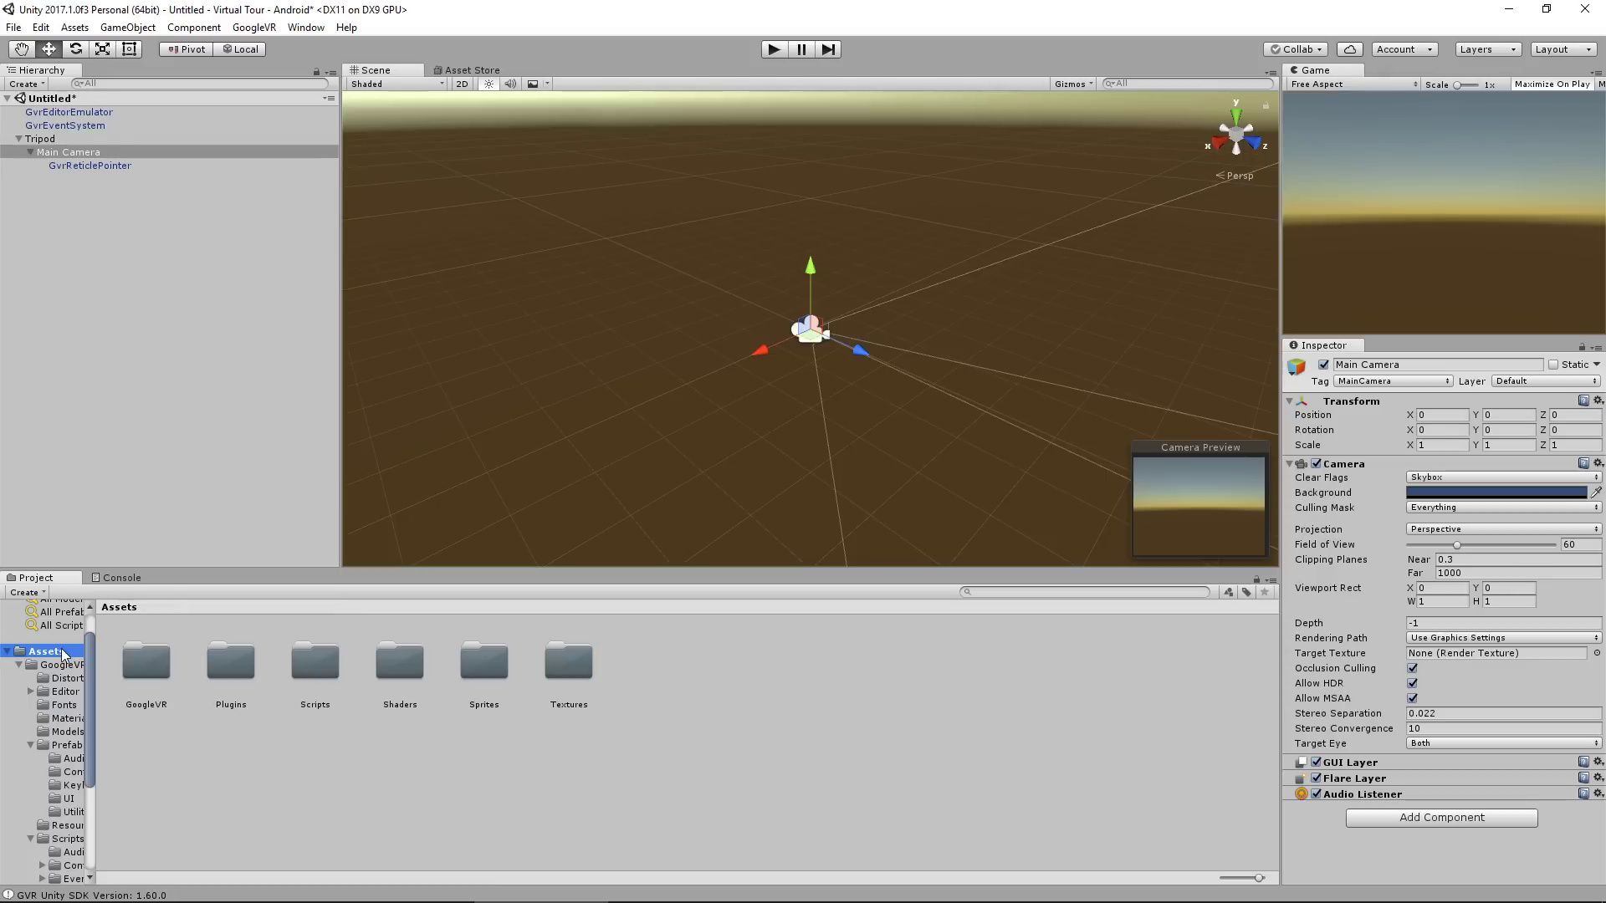
pyautogui.click(18, 665)
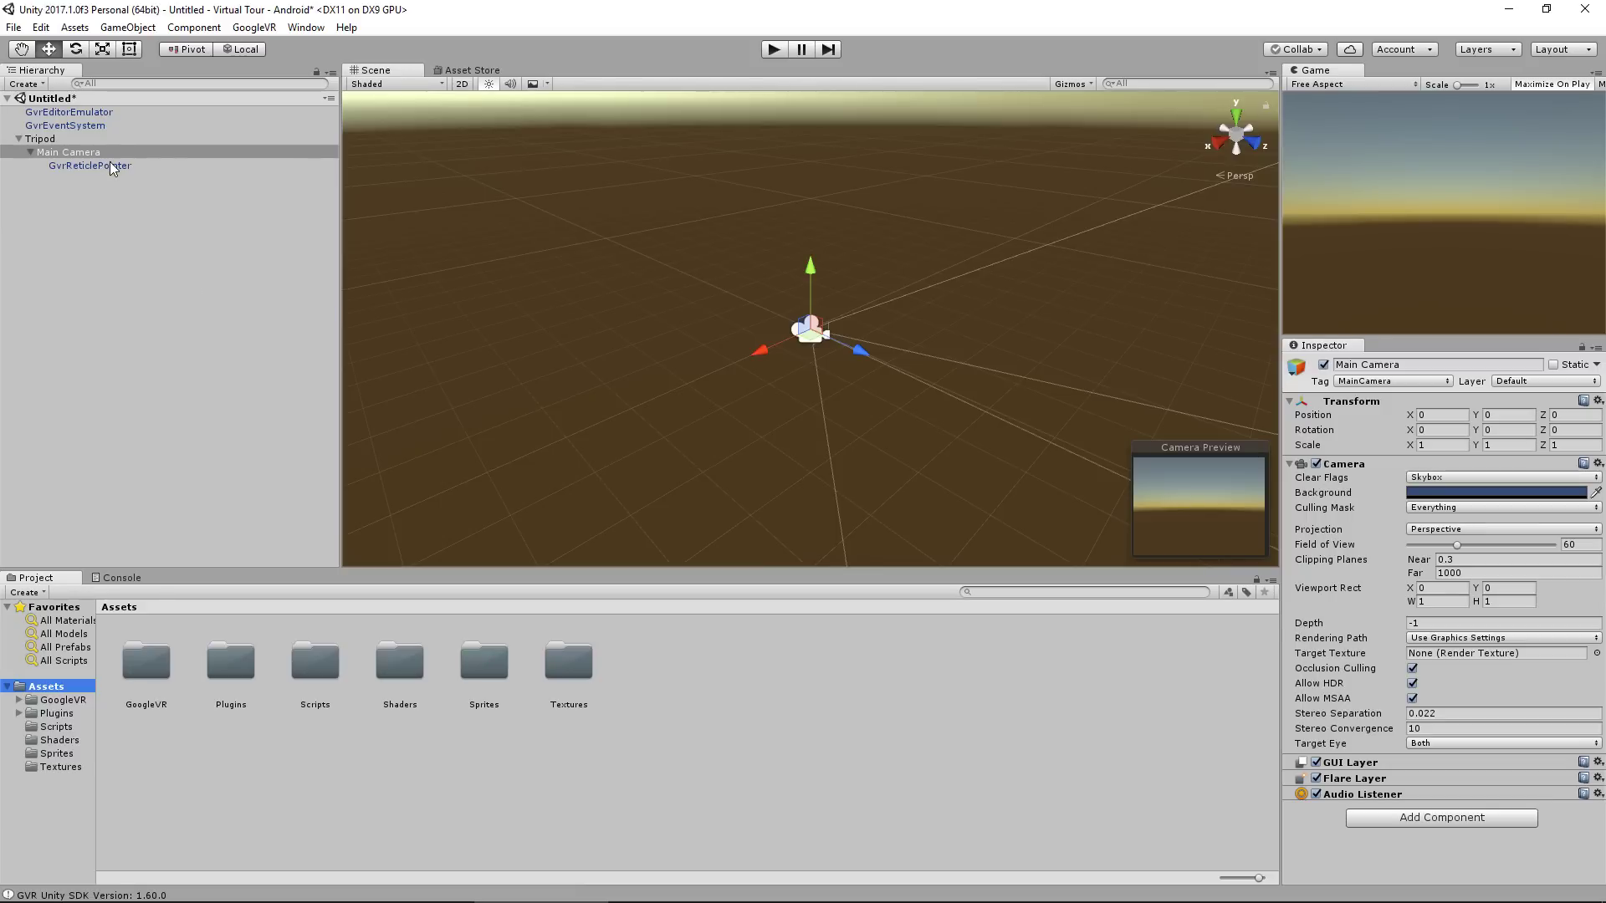
# Add a quad under Main Camera and push it forward to Z 0.41
pyautogui.rightClick(67, 152)
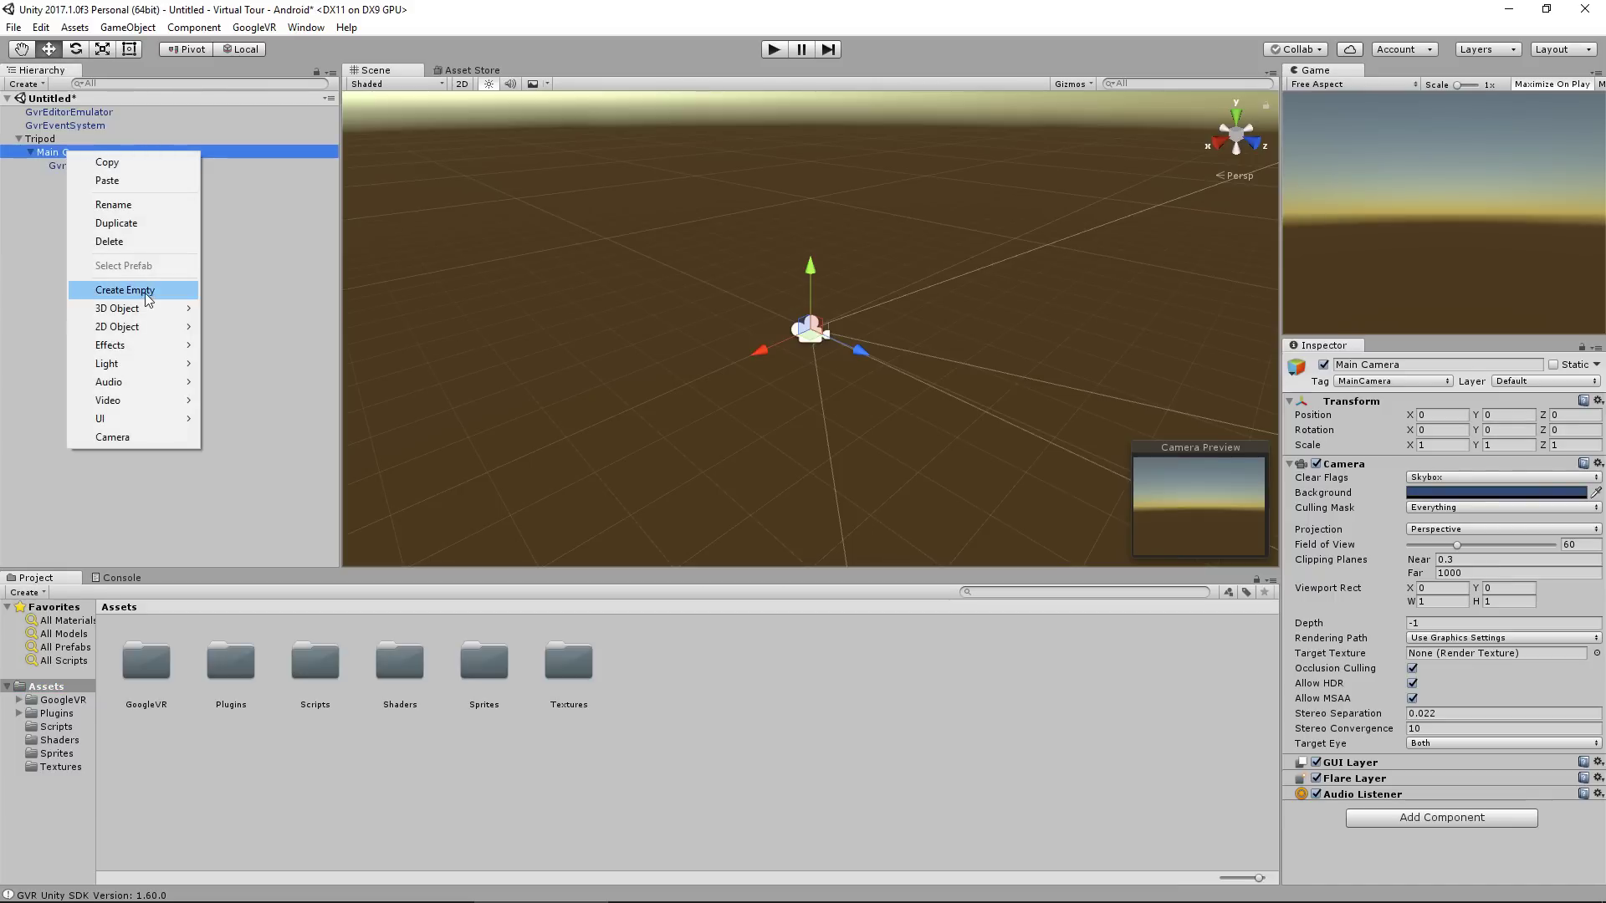
pyautogui.moveTo(134, 309)
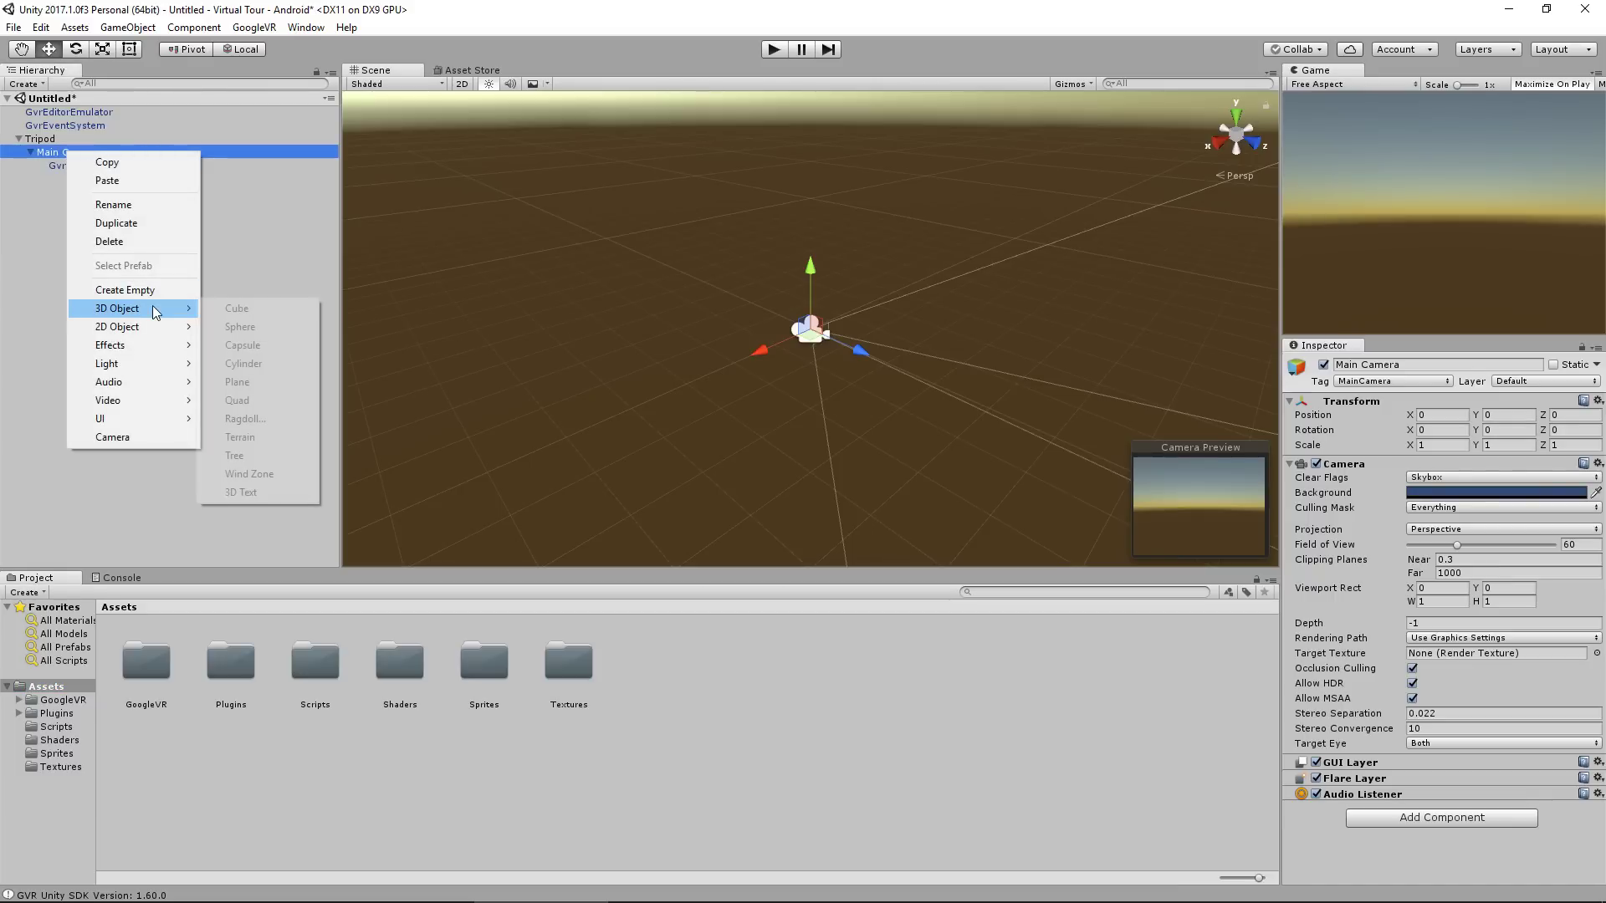
pyautogui.click(297, 403)
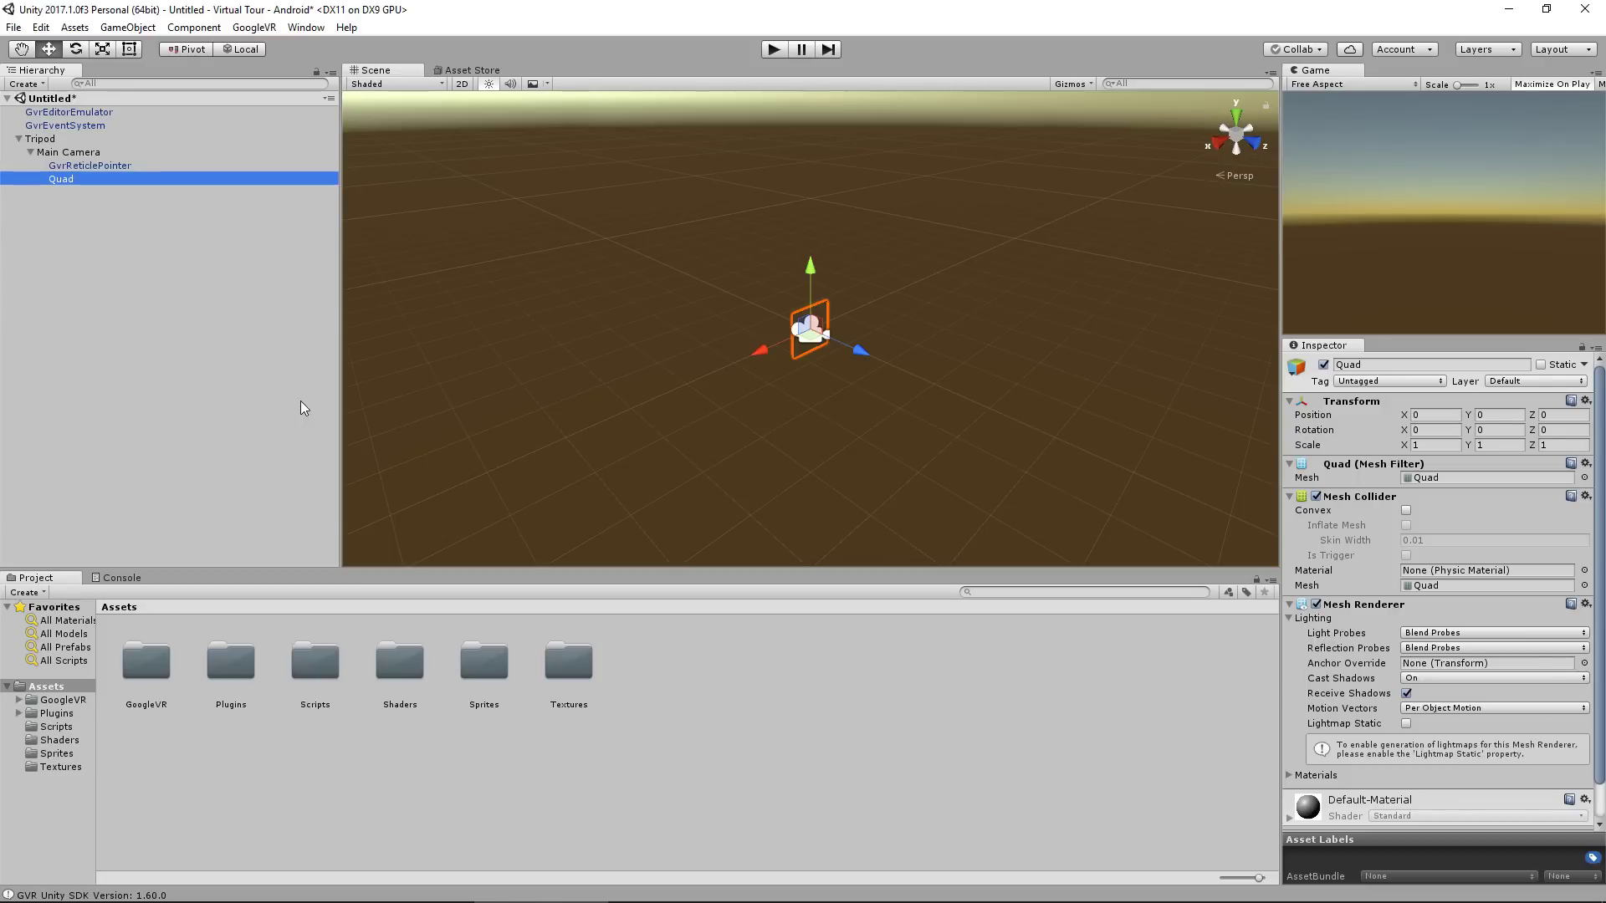
pyautogui.moveTo(862, 353); pyautogui.dragTo(868, 356)
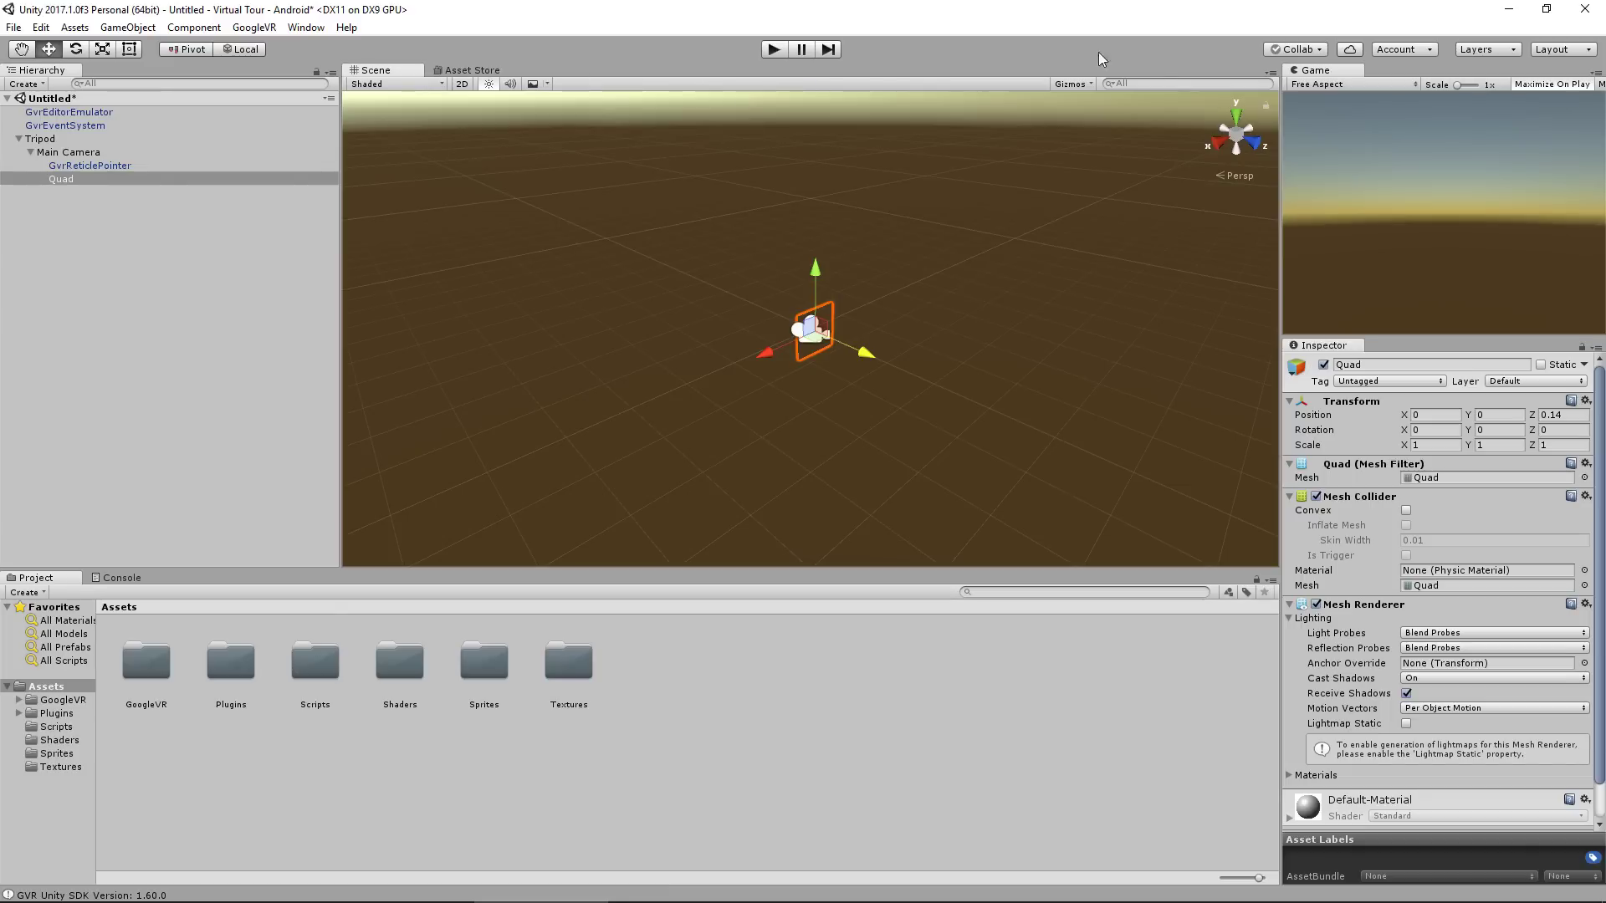
pyautogui.moveTo(1315, 70); pyautogui.dragTo(468, 74)
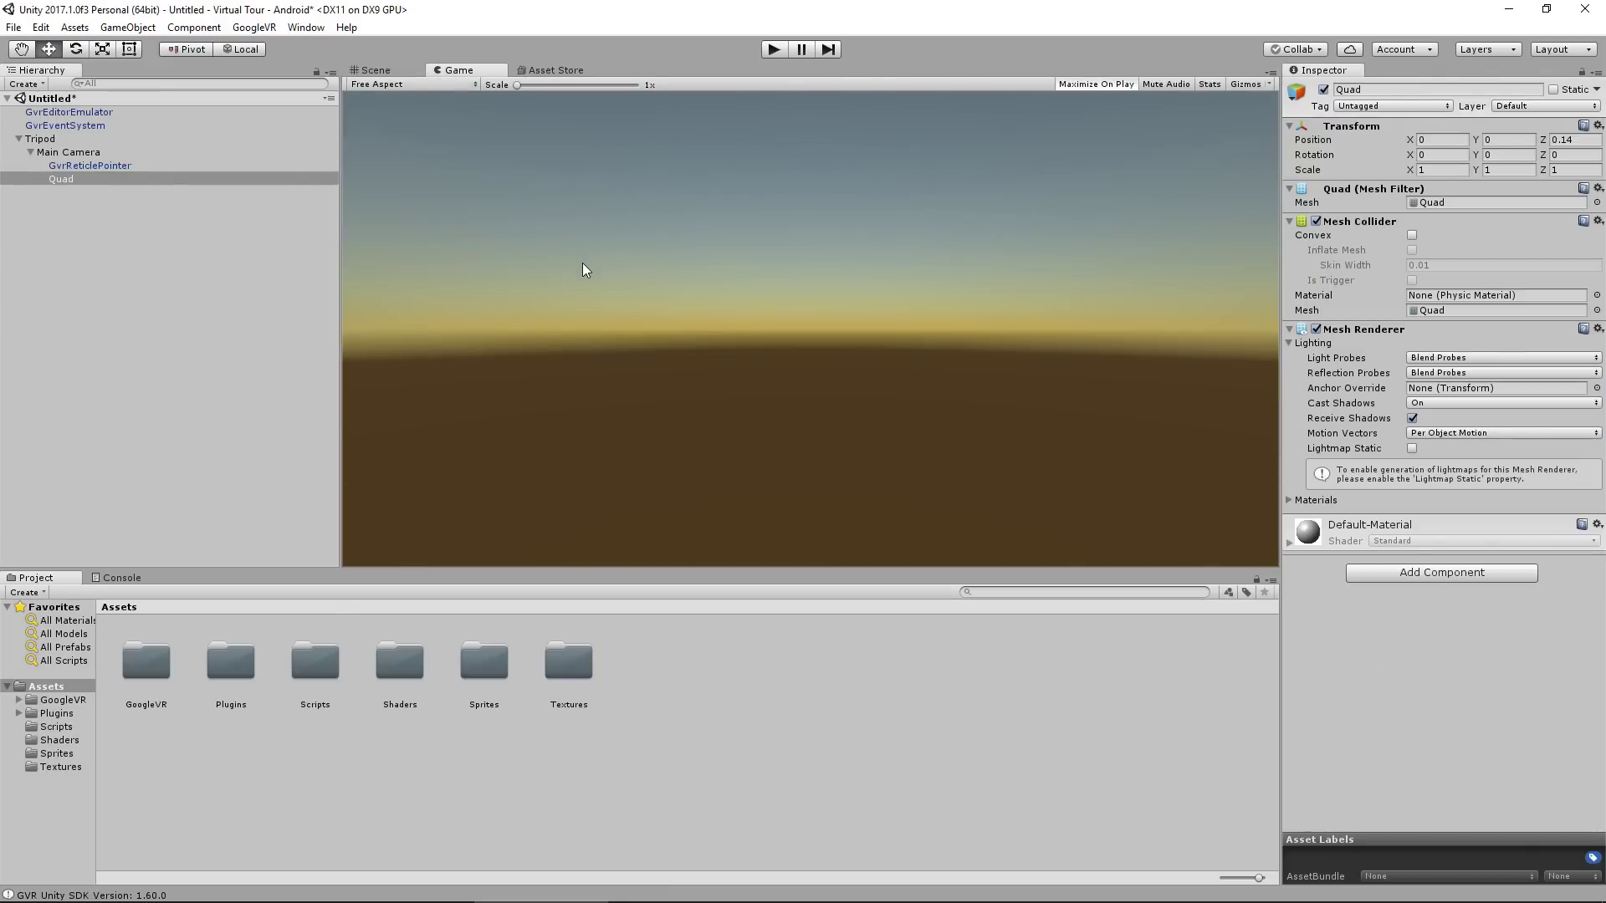
pyautogui.click(376, 71)
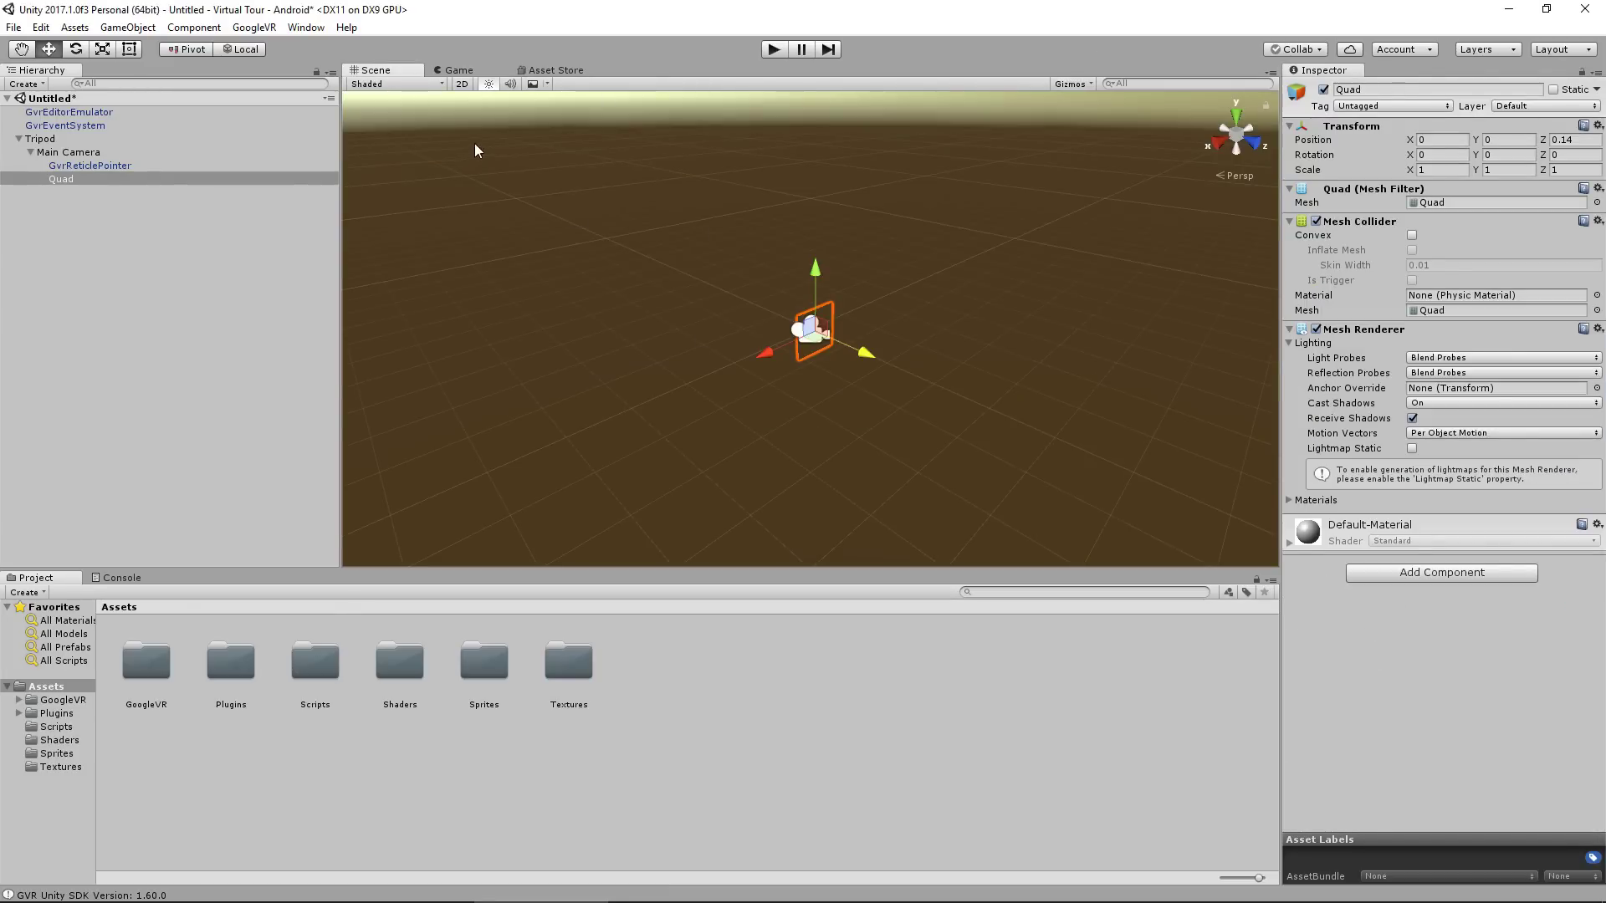
pyautogui.moveTo(459, 71); pyautogui.dragTo(1407, 220)
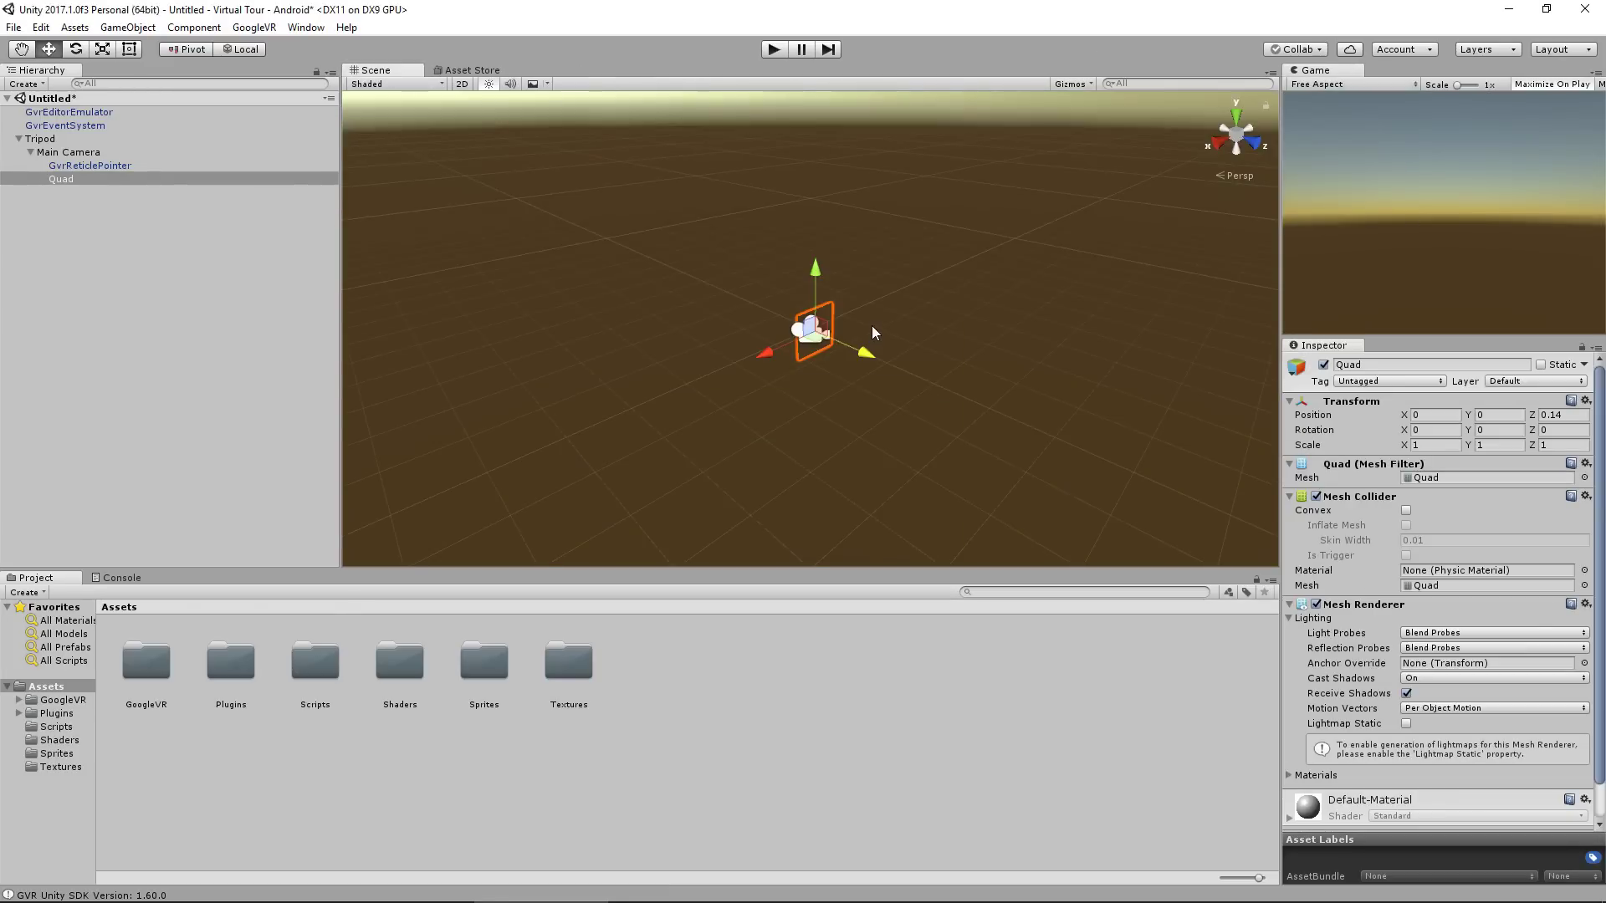
pyautogui.moveTo(868, 353); pyautogui.dragTo(1253, 313)
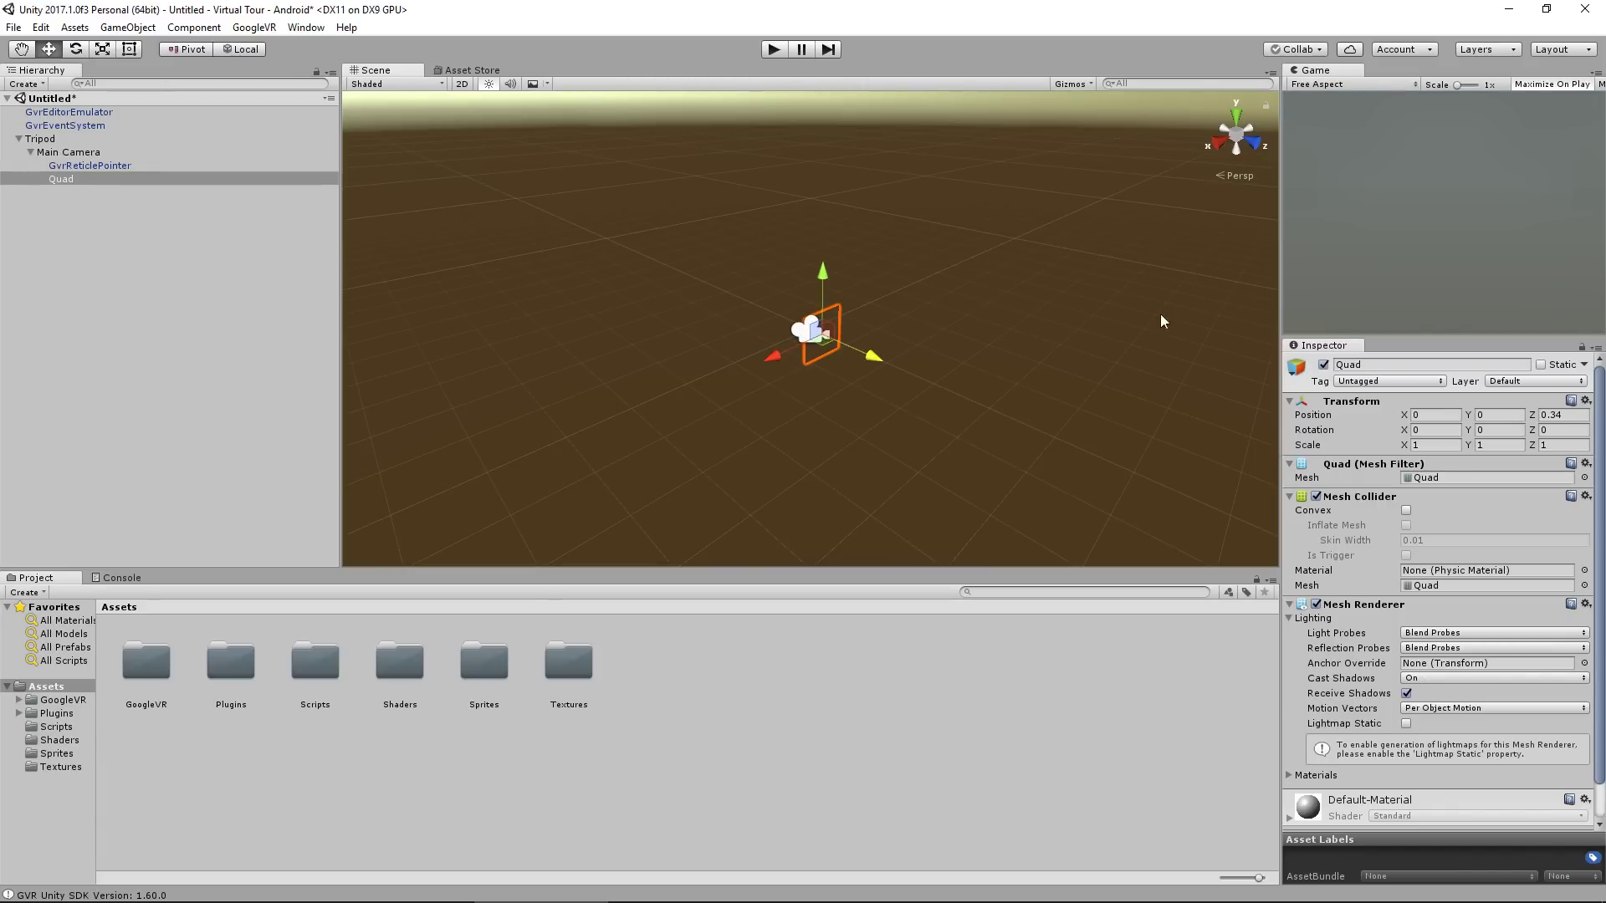
pyautogui.moveTo(886, 362)
pyautogui.mouseDown()
pyautogui.moveTo(906, 371)
pyautogui.moveTo(881, 363)
pyautogui.mouseUp()
pyautogui.scroll(5, 947, 352)
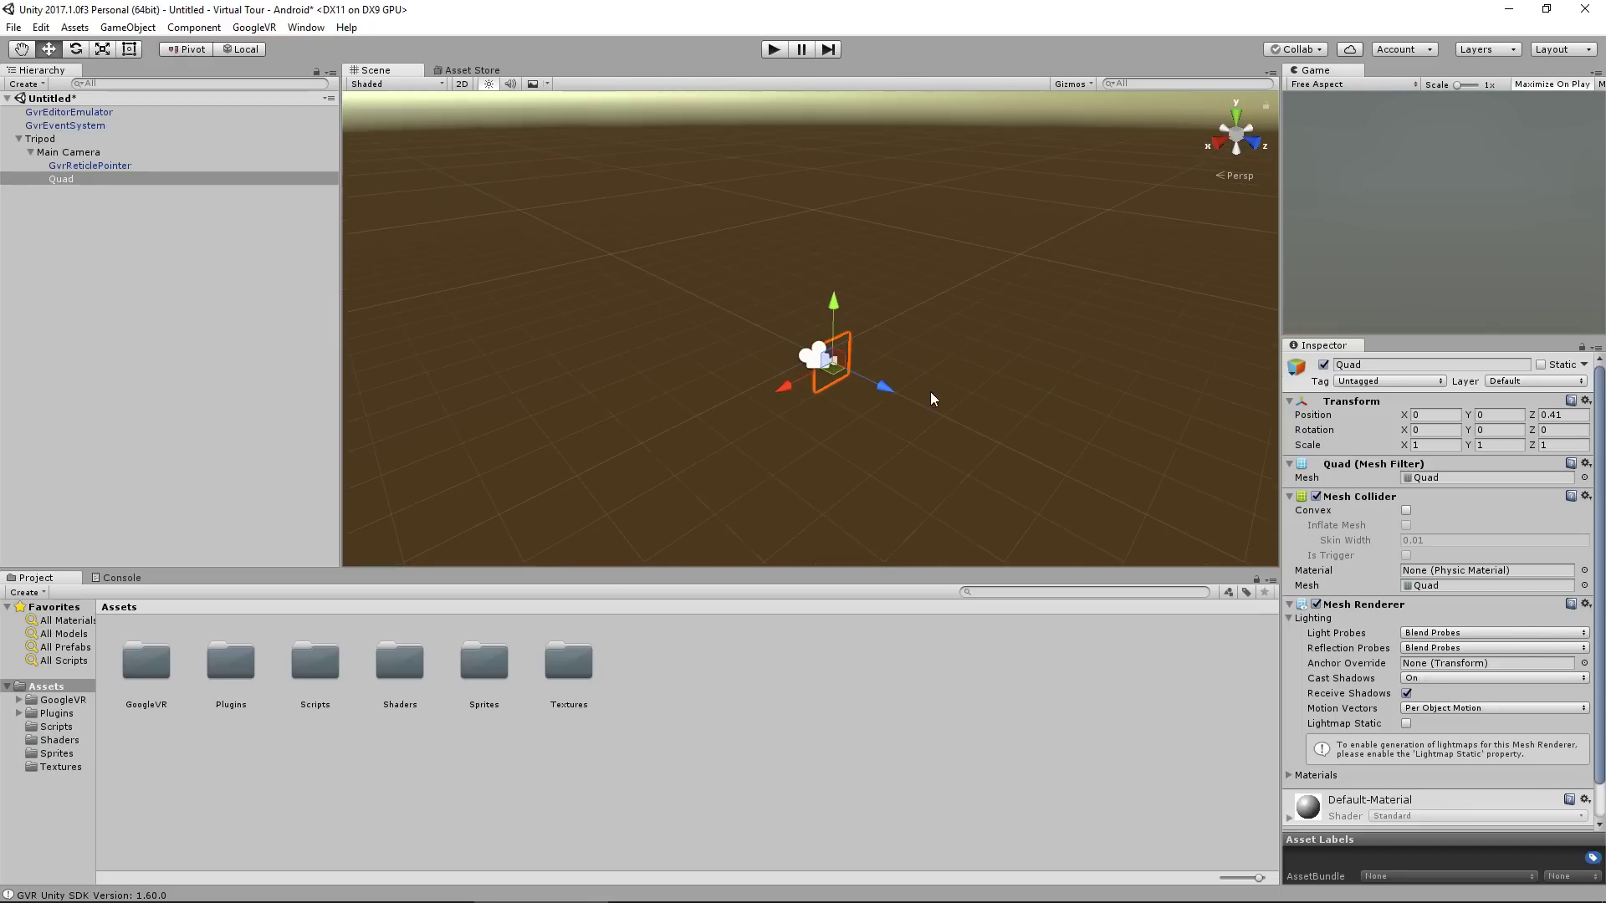
# Scale the quad up to about 3.5 and rename it Fader
pyautogui.press('r')
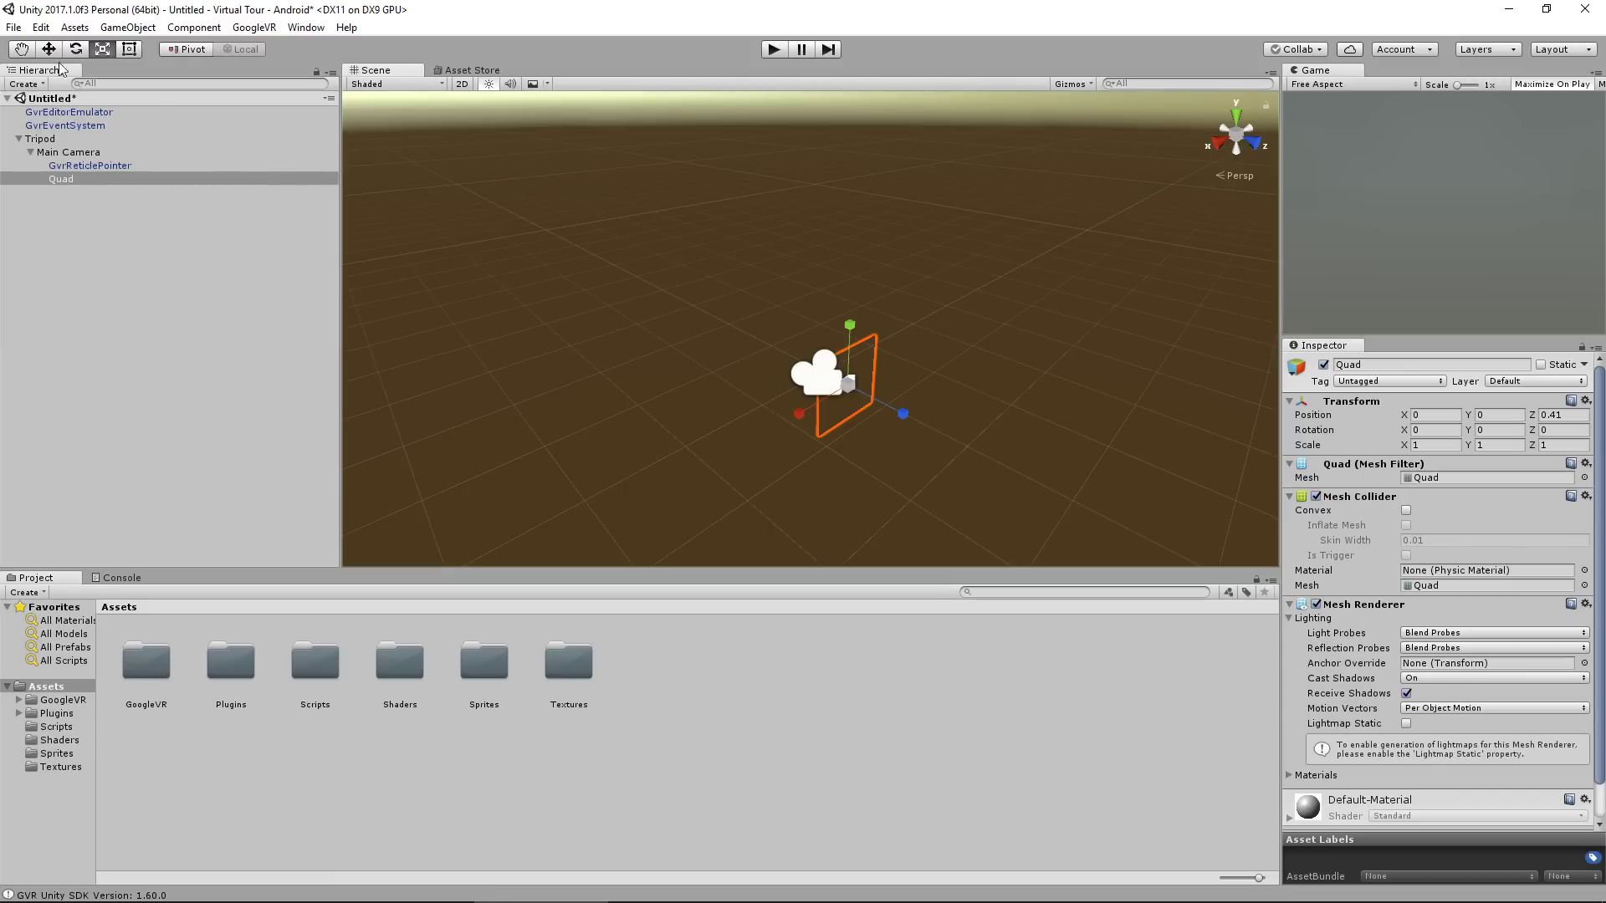
pyautogui.moveTo(848, 388); pyautogui.dragTo(908, 189)
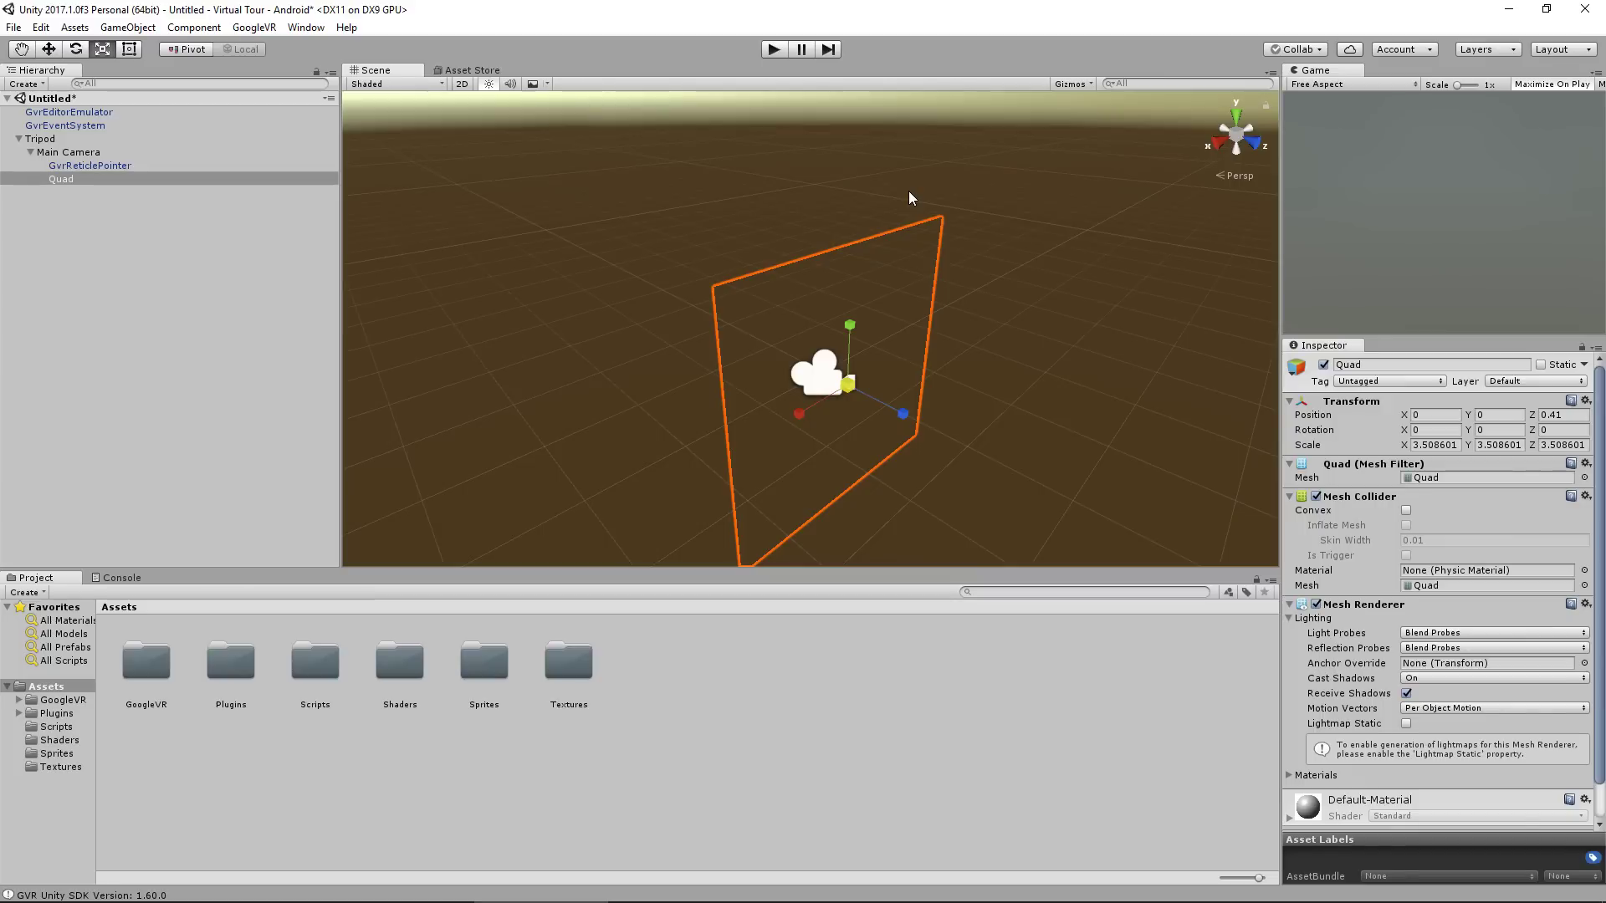
pyautogui.click(1387, 365)
pyautogui.write('Fader')
pyautogui.press('Return')
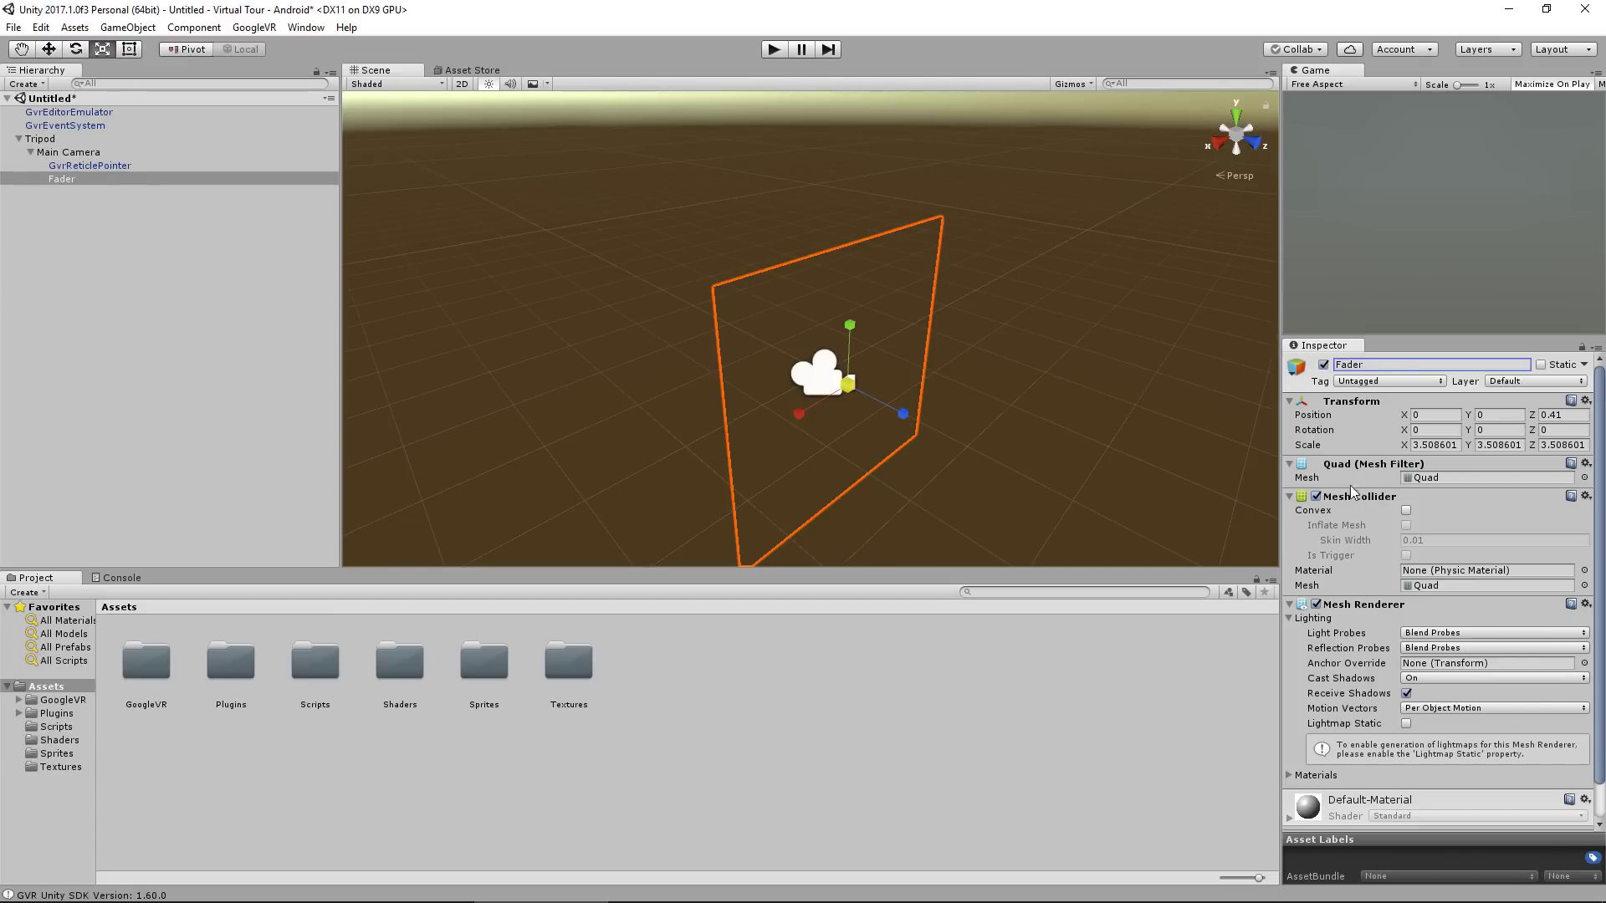
# Remove the Mesh Collider component from the Fader quad
pyautogui.click(1586, 496)
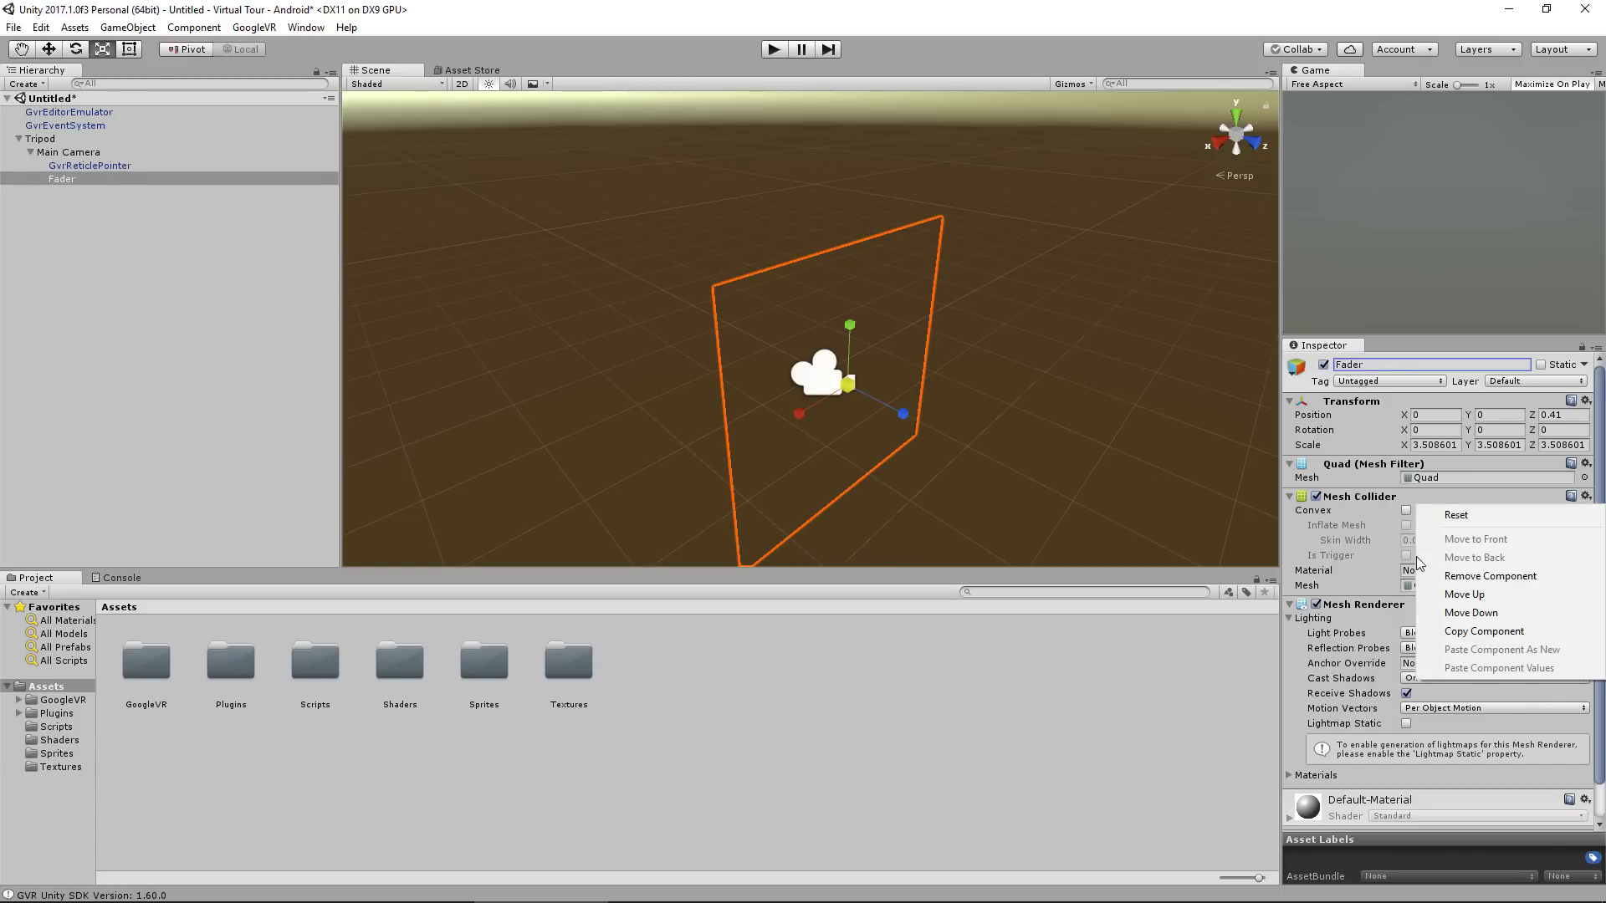
pyautogui.click(1472, 574)
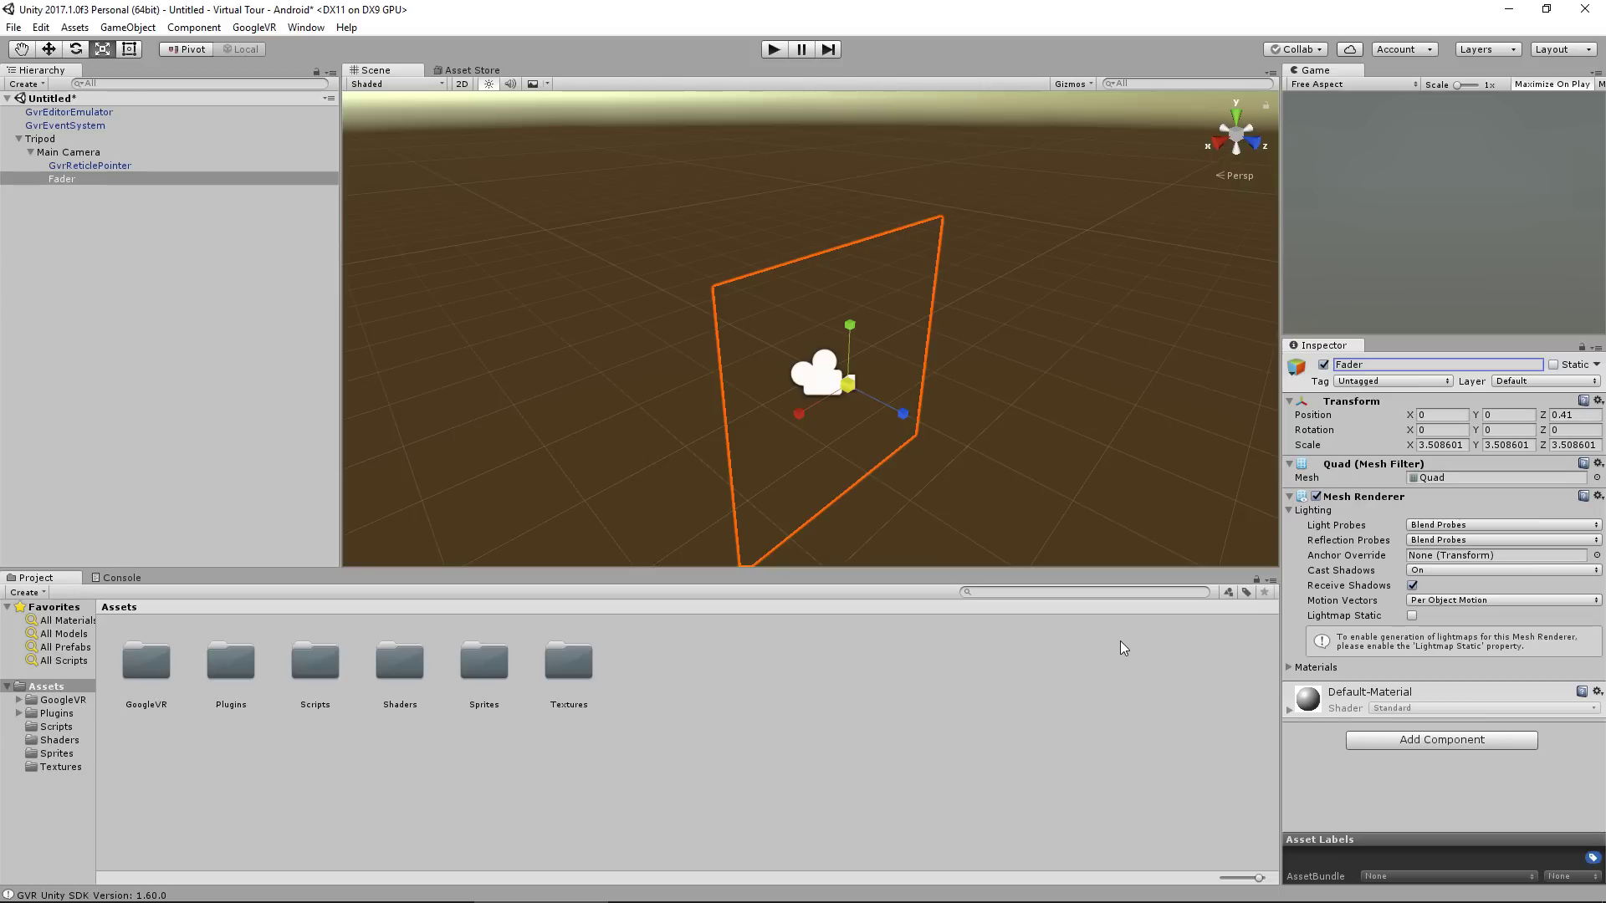
pyautogui.moveTo(837, 393); pyautogui.dragTo(1125, 373, button='right')
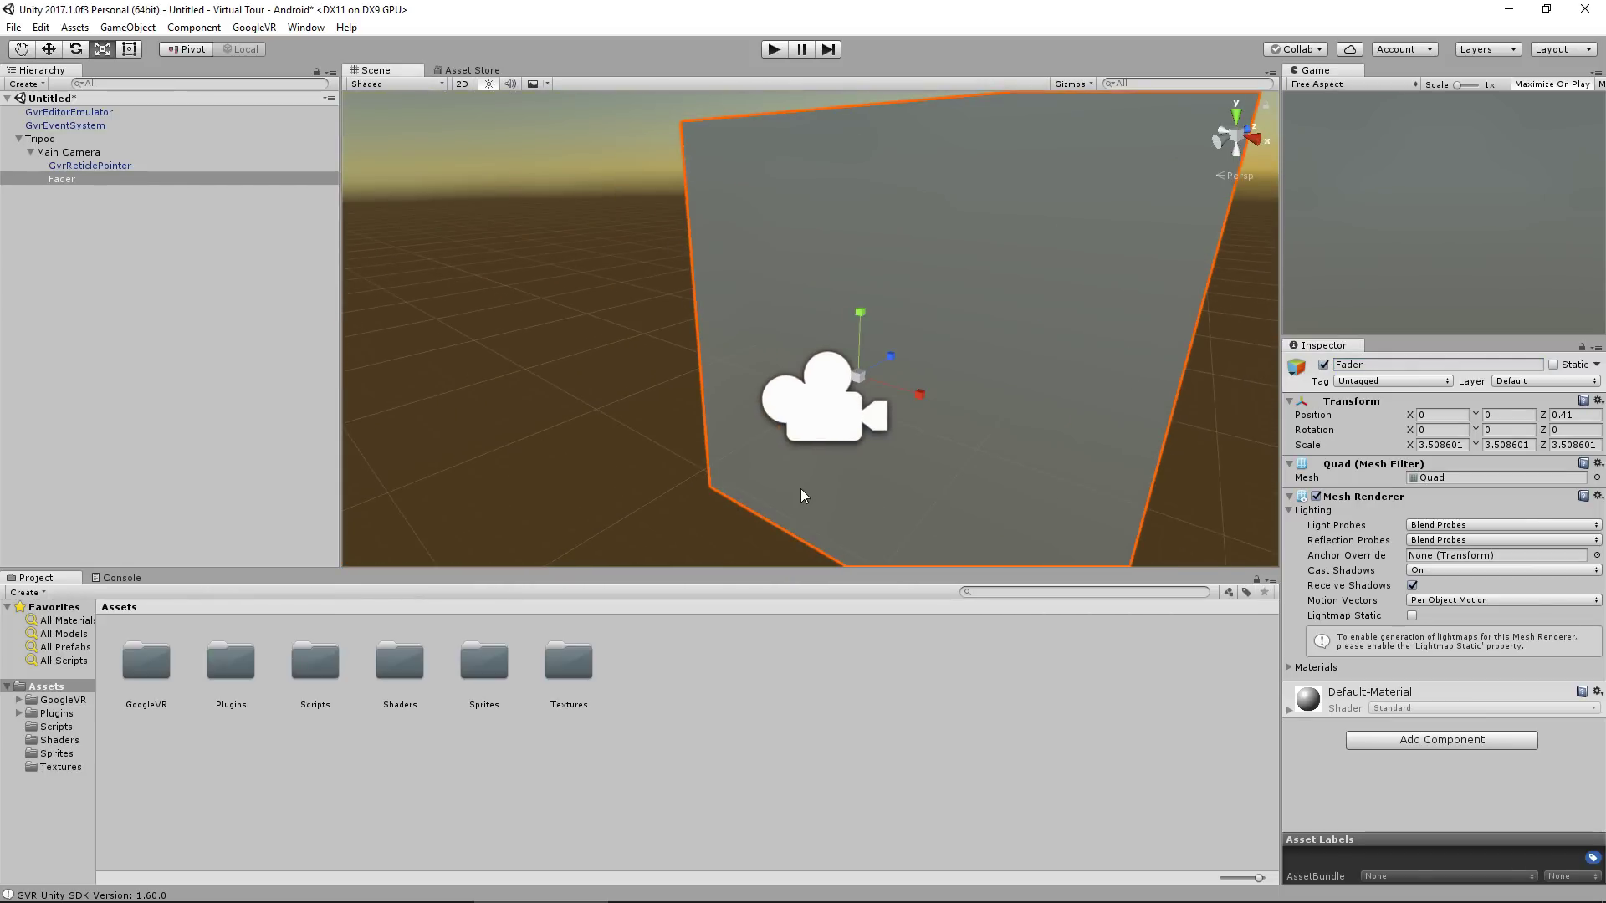
pyautogui.click(622, 798)
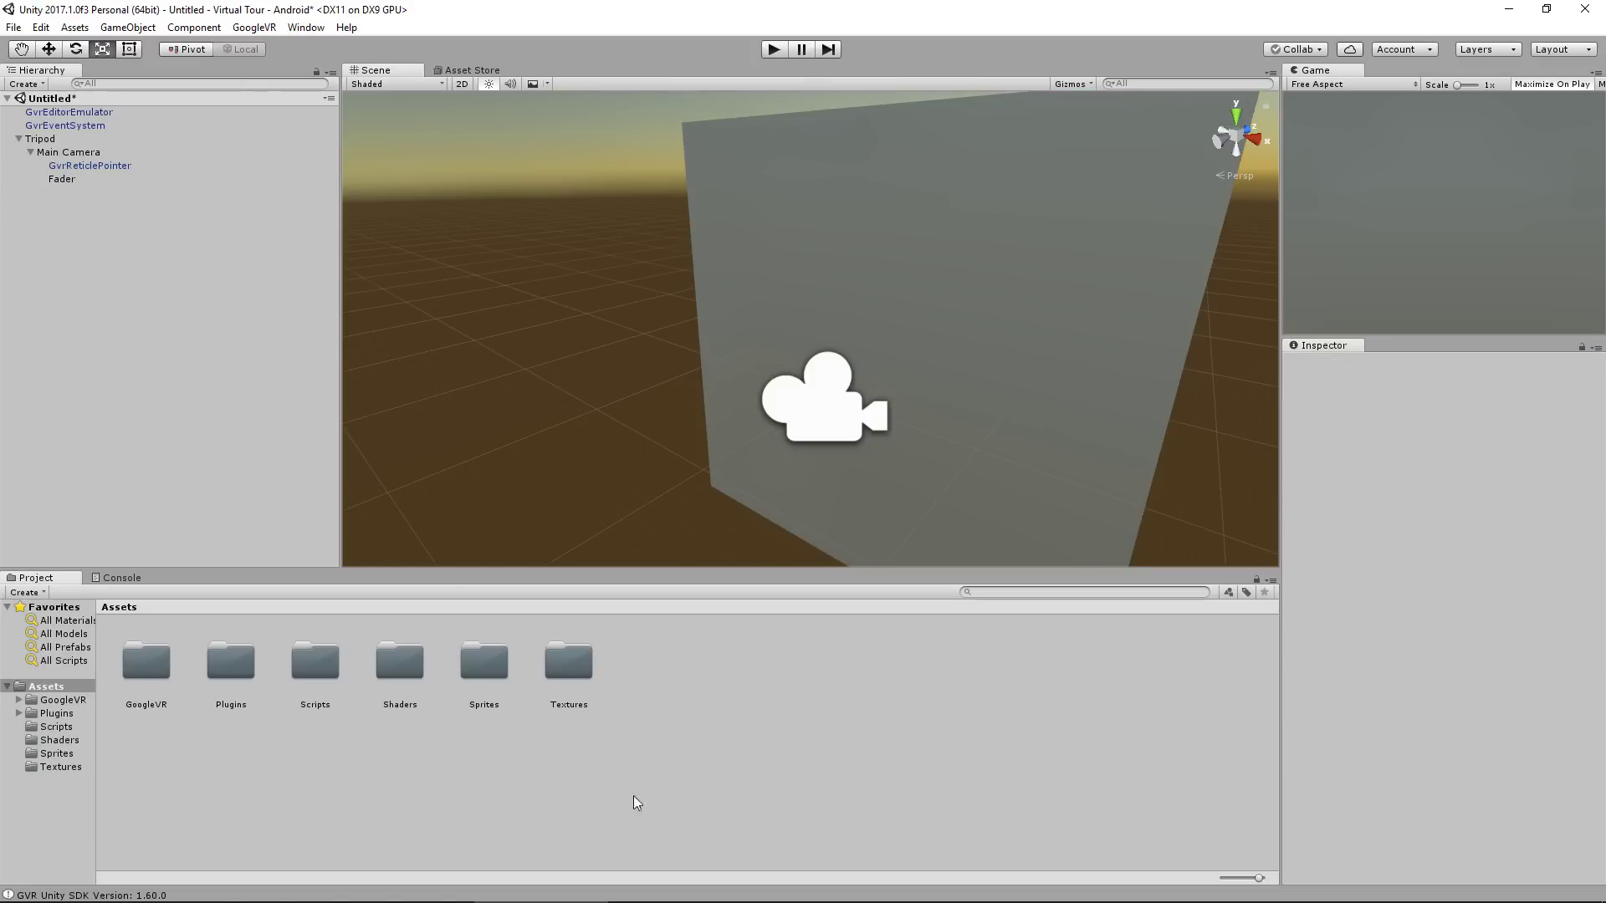
# Create a new folder named Materials in Assets
pyautogui.rightClick(760, 710)
pyautogui.moveTo(803, 405)
pyautogui.click(1057, 373)
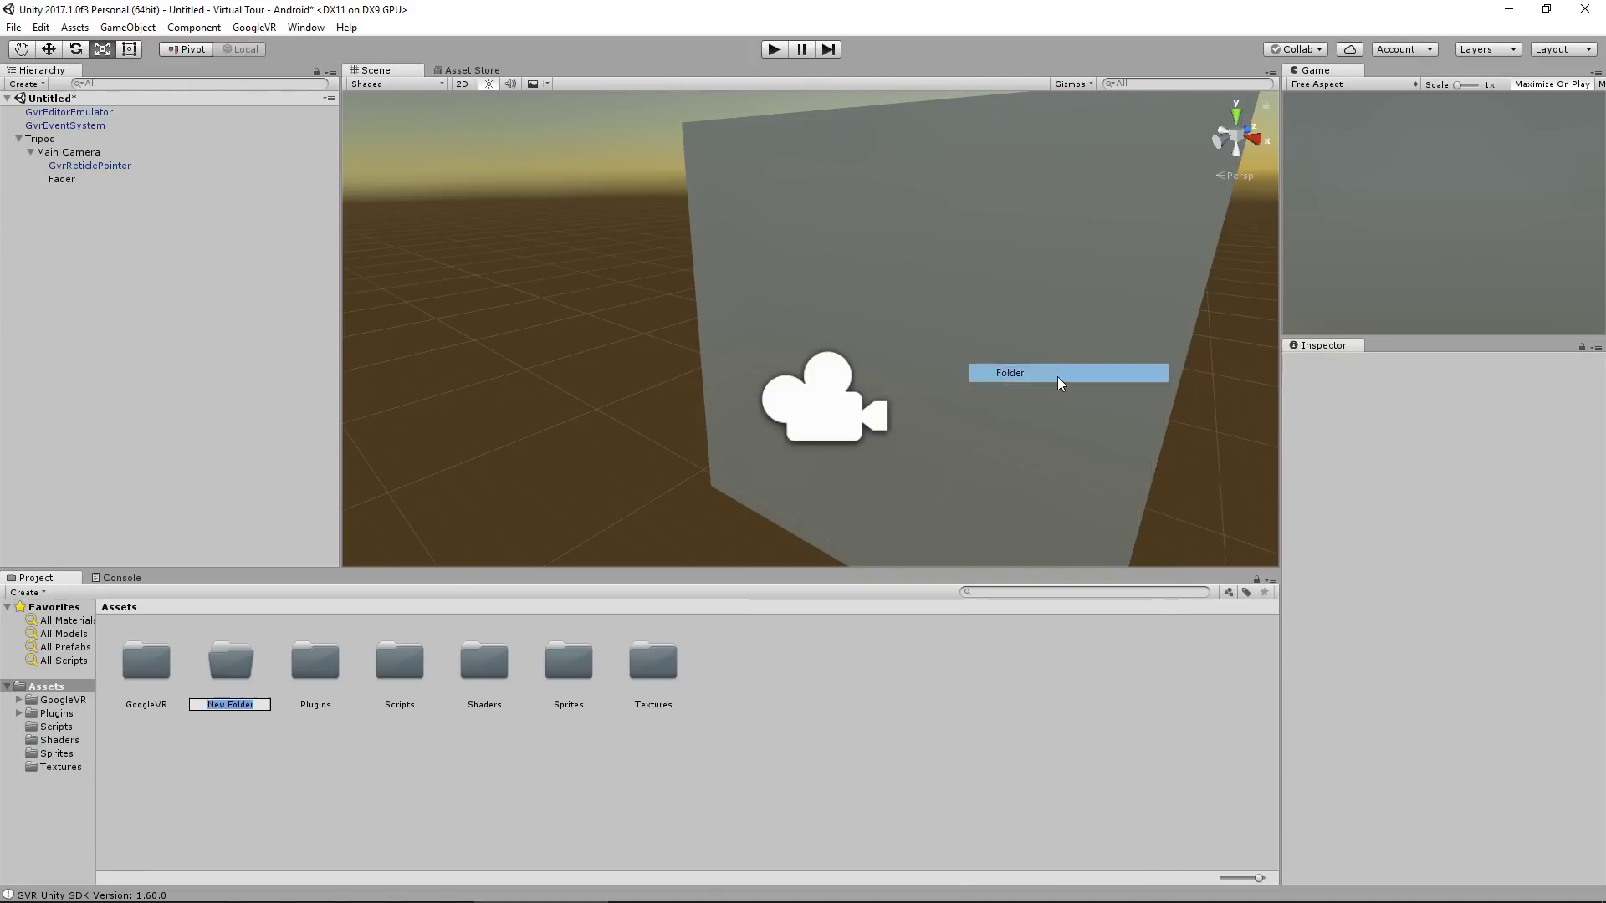
pyautogui.write('Material')
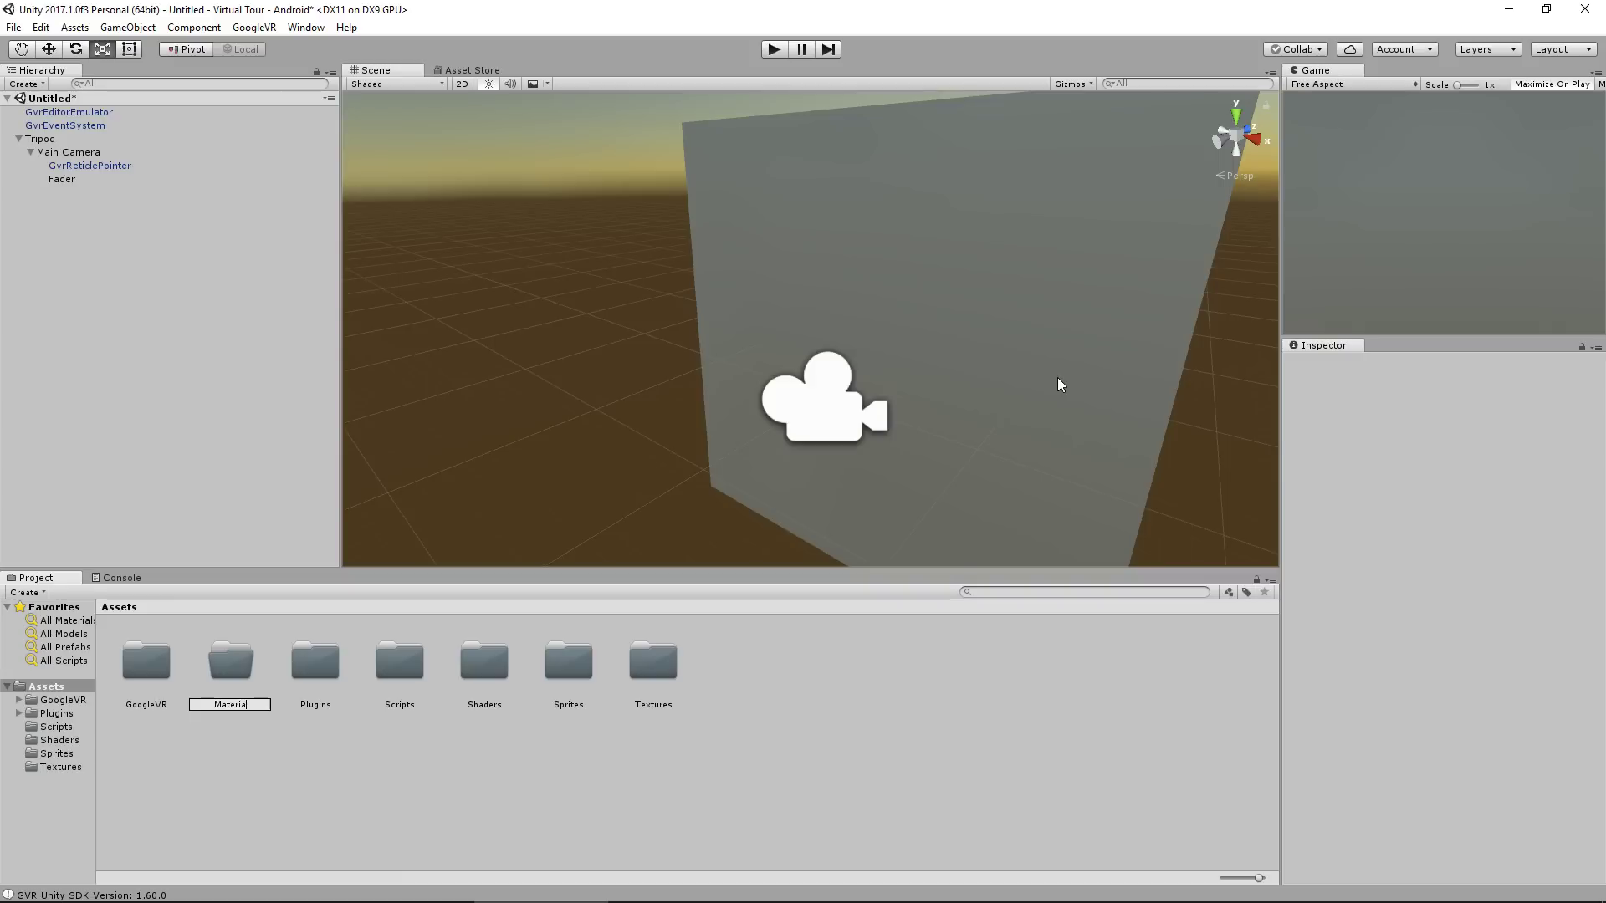
pyautogui.write('s')
pyautogui.press('Return')
# Create a material named Fader inside the Materials folder
pyautogui.doubleClick(241, 654)
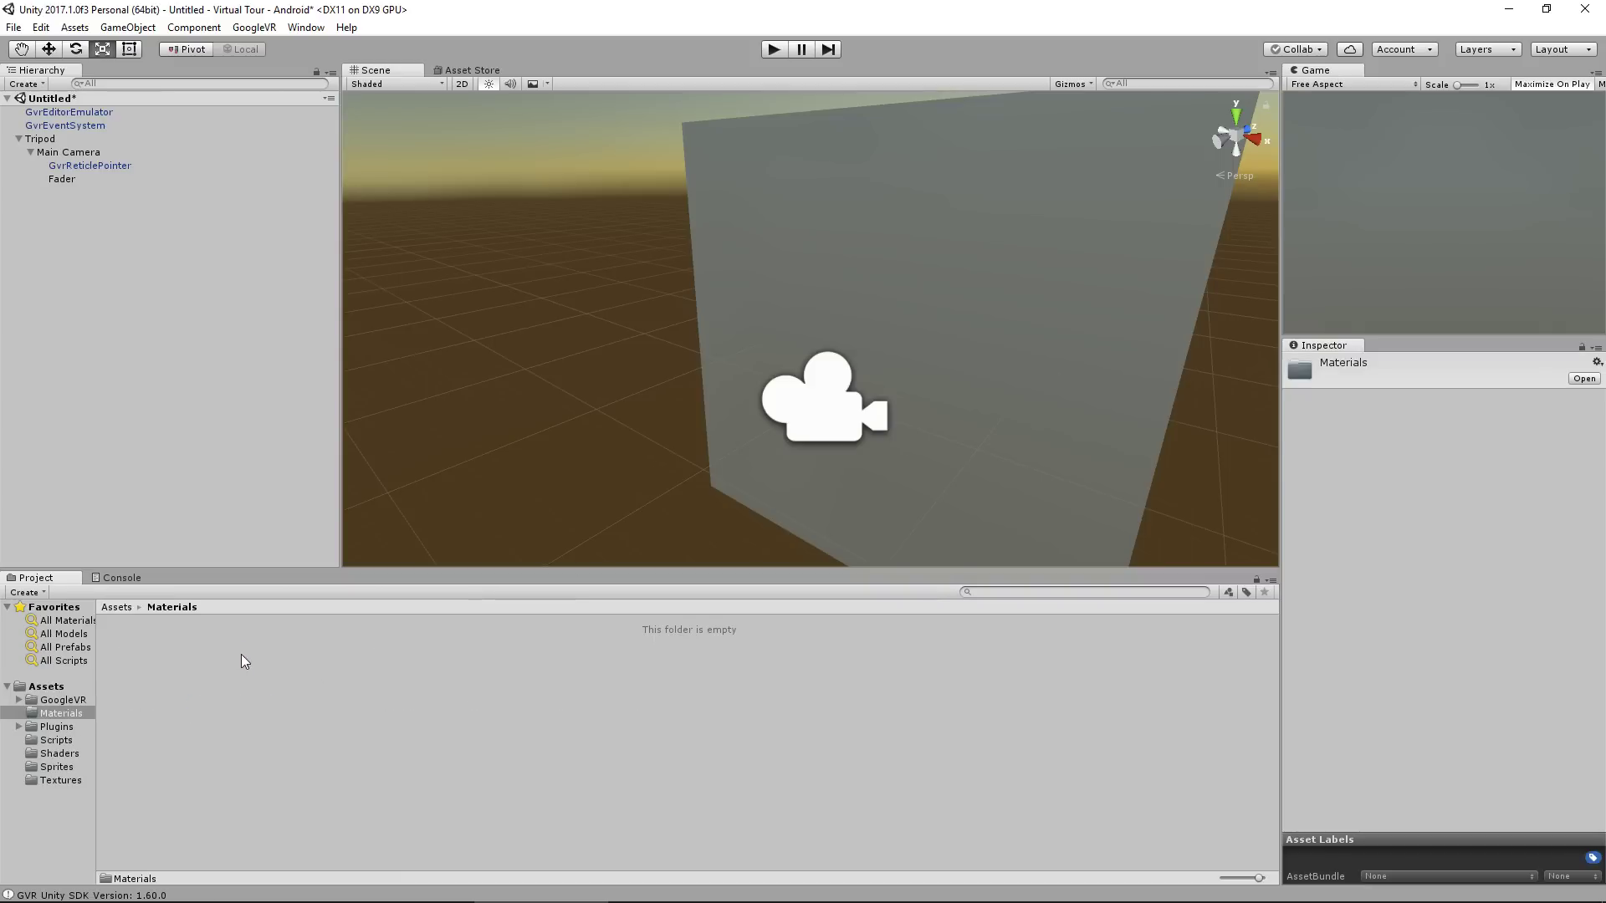
pyautogui.rightClick(395, 690)
pyautogui.moveTo(504, 385)
pyautogui.click(719, 562)
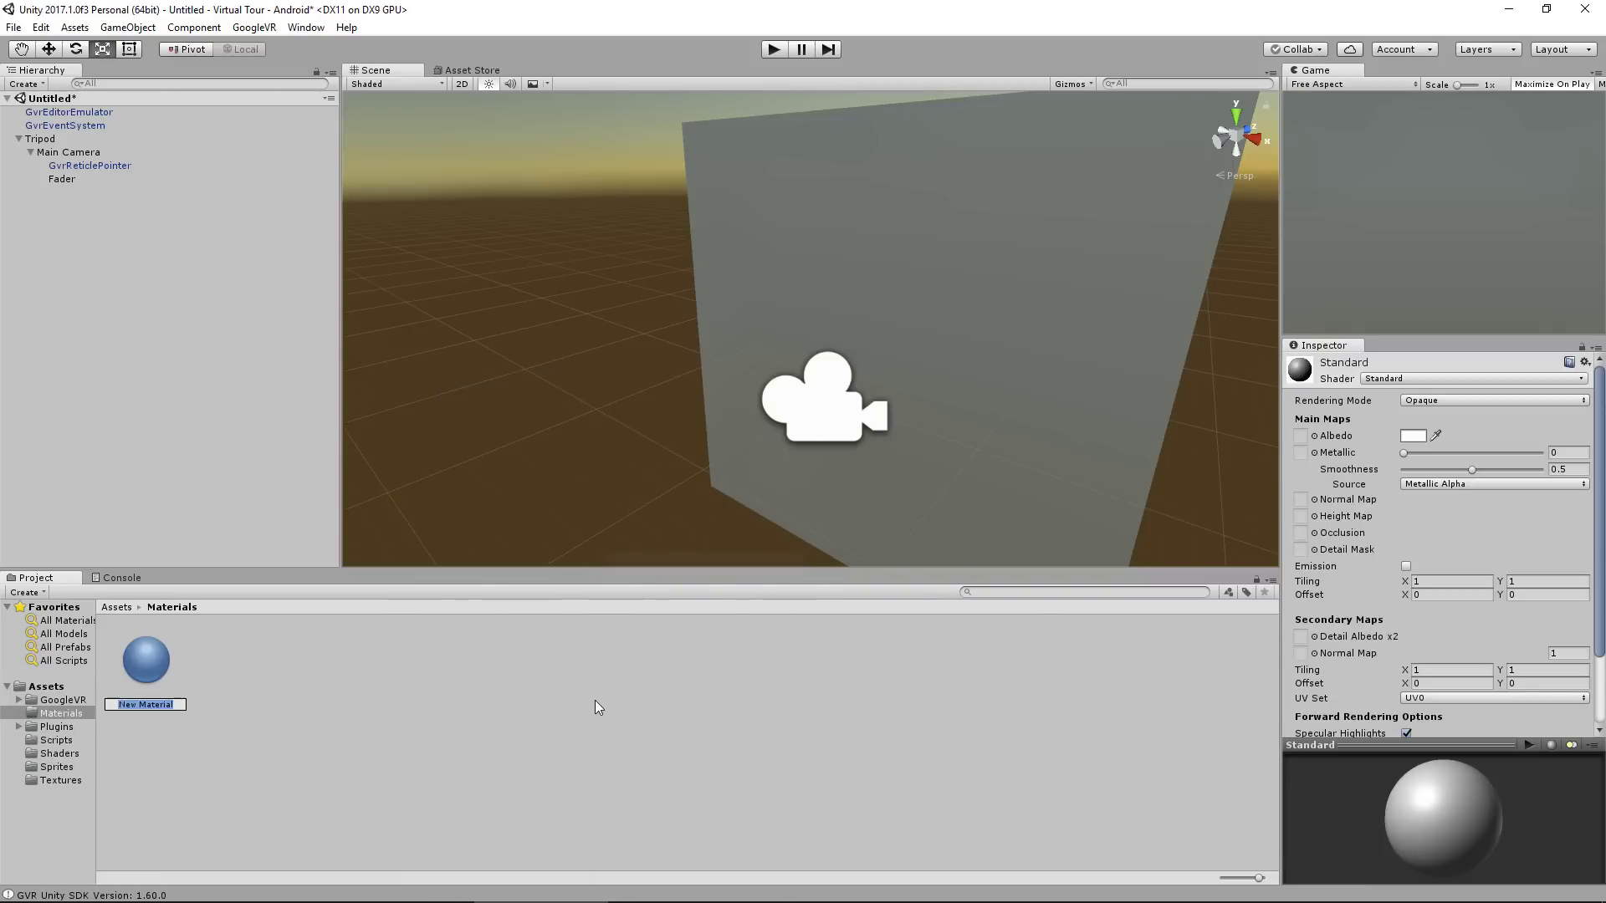
pyautogui.write('Fader')
pyautogui.press('Return')
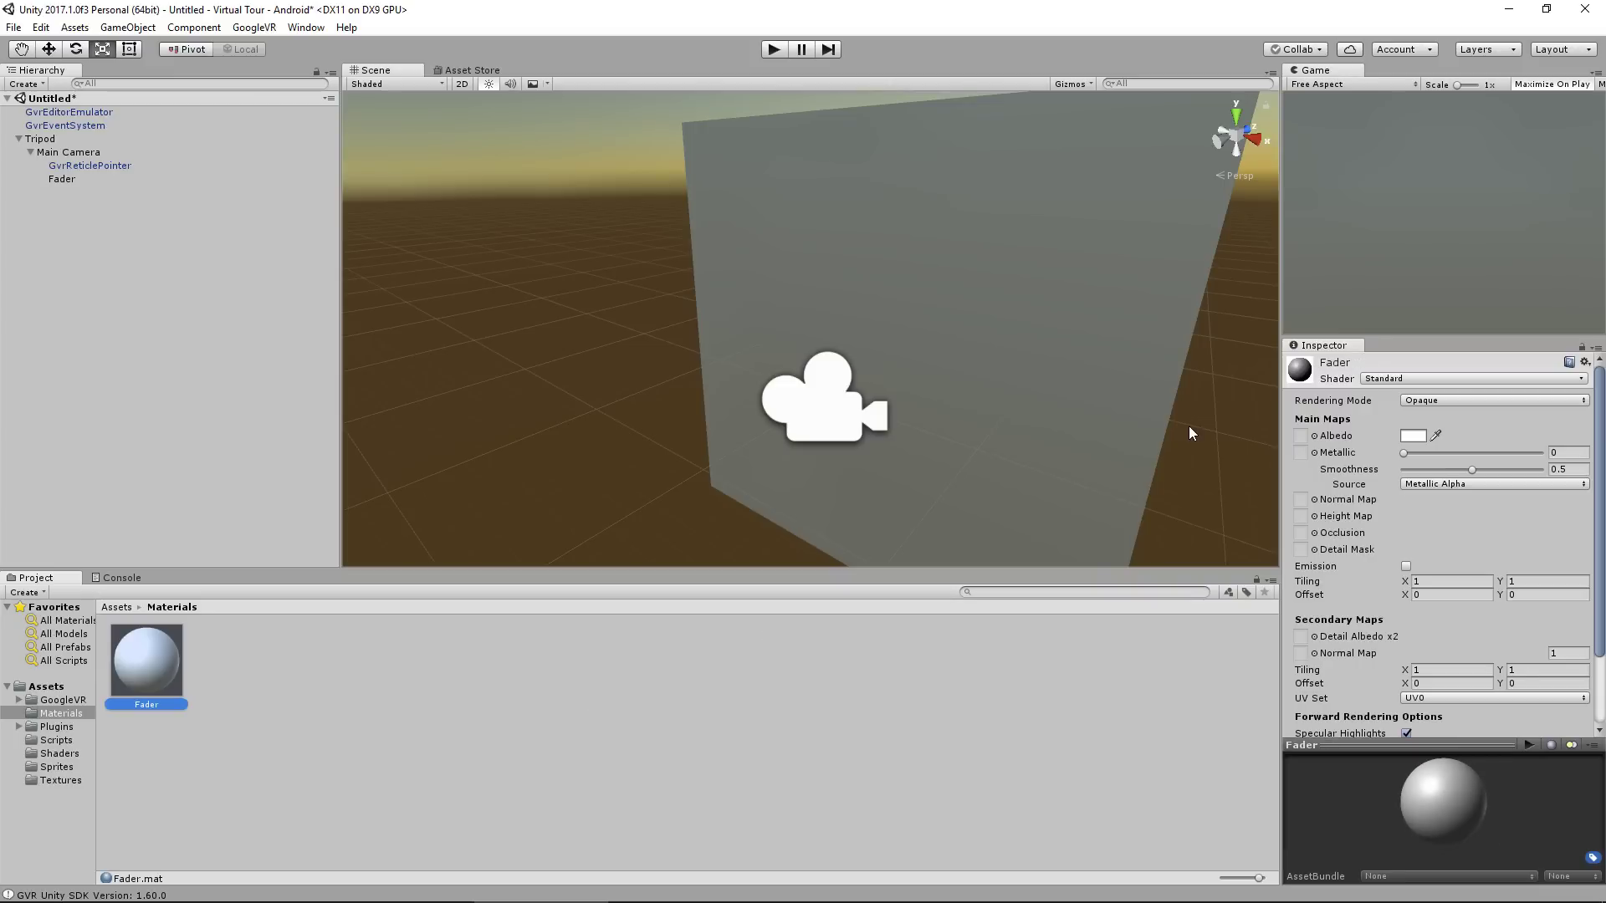
# Give Fader the Sprites/Default shader and a black tint, and apply it to the quad
pyautogui.click(1368, 379)
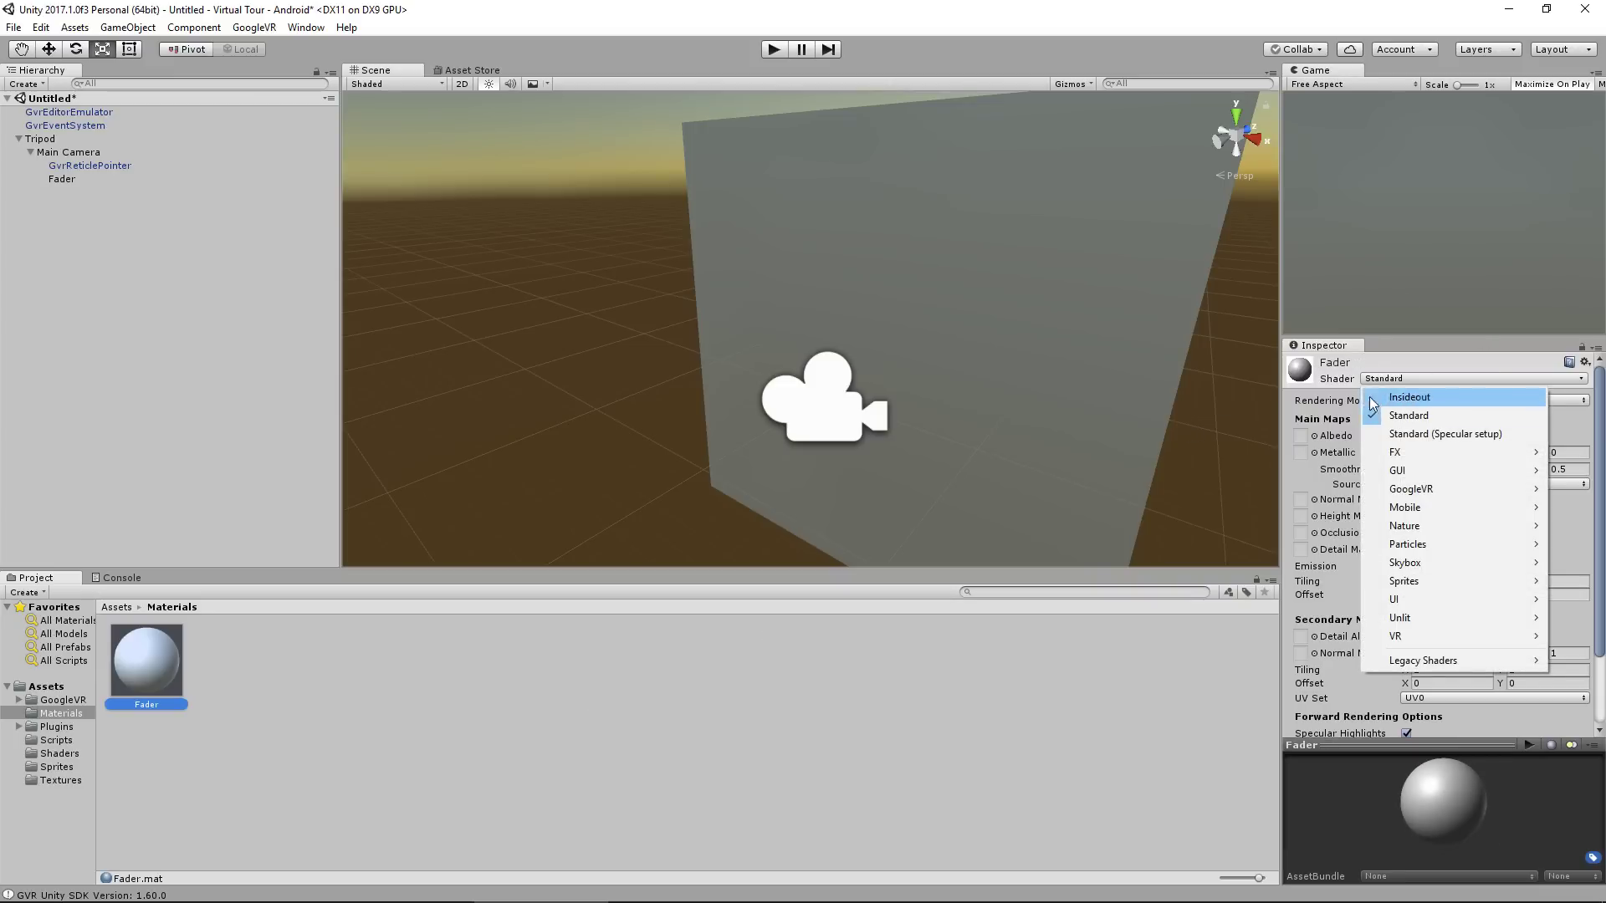
pyautogui.moveTo(1420, 583)
pyautogui.click(1336, 587)
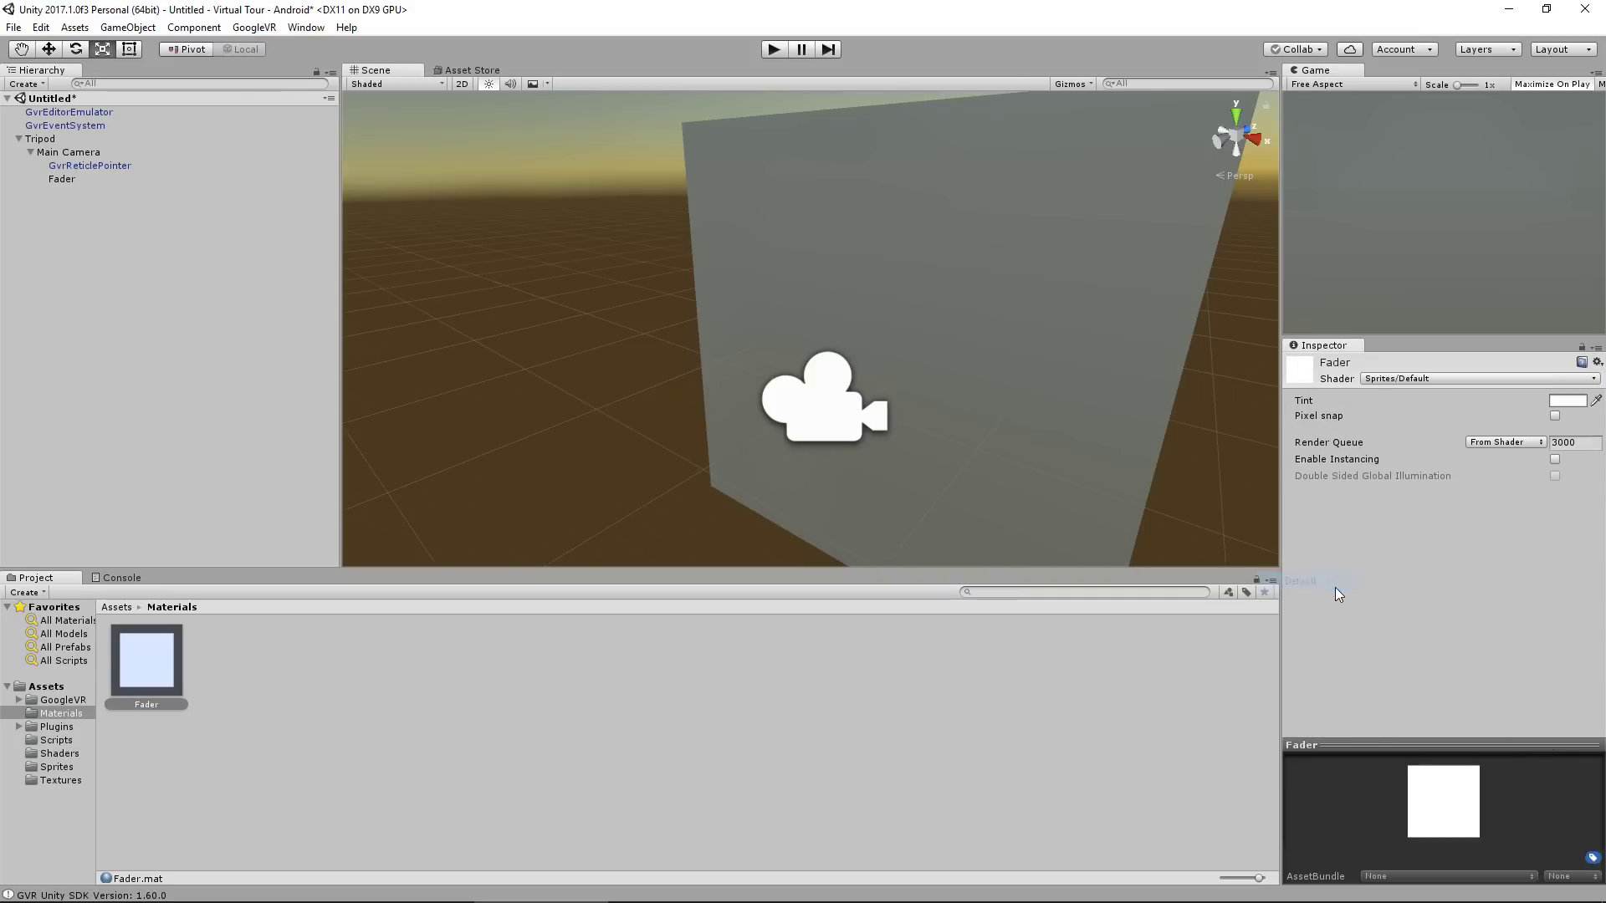
pyautogui.click(1568, 401)
pyautogui.moveTo(930, 314); pyautogui.dragTo(820, 445)
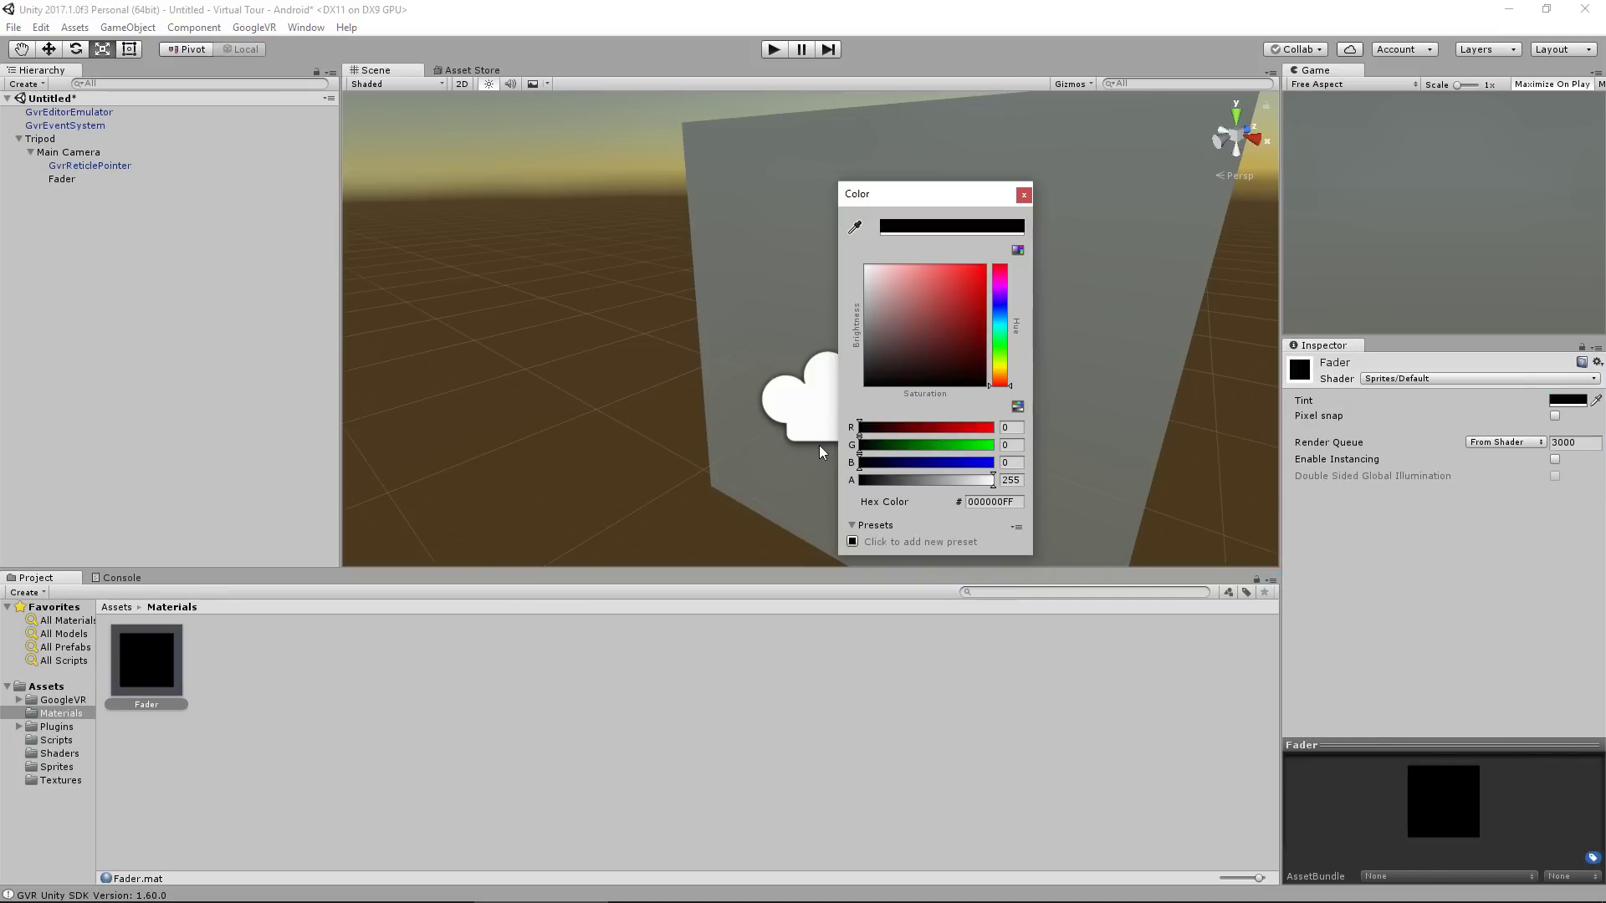
pyautogui.click(161, 663)
pyautogui.moveTo(139, 646); pyautogui.dragTo(966, 255)
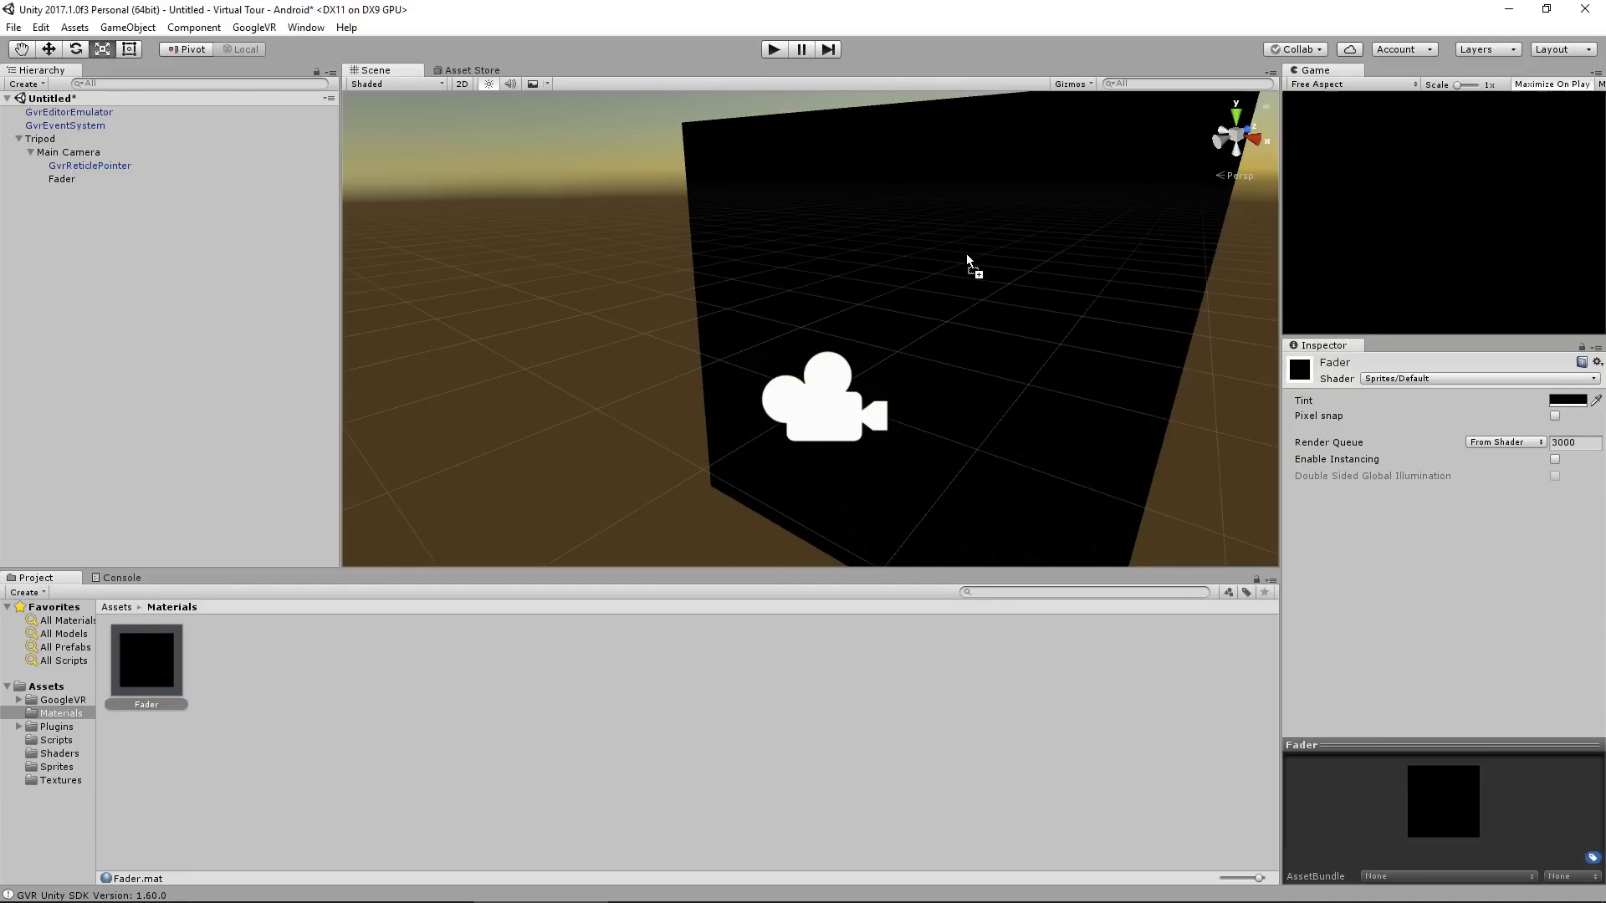
# Turn the Fader tint's alpha down to 0 so it is fully transparent
pyautogui.click(1568, 400)
pyautogui.moveTo(970, 485); pyautogui.dragTo(814, 488)
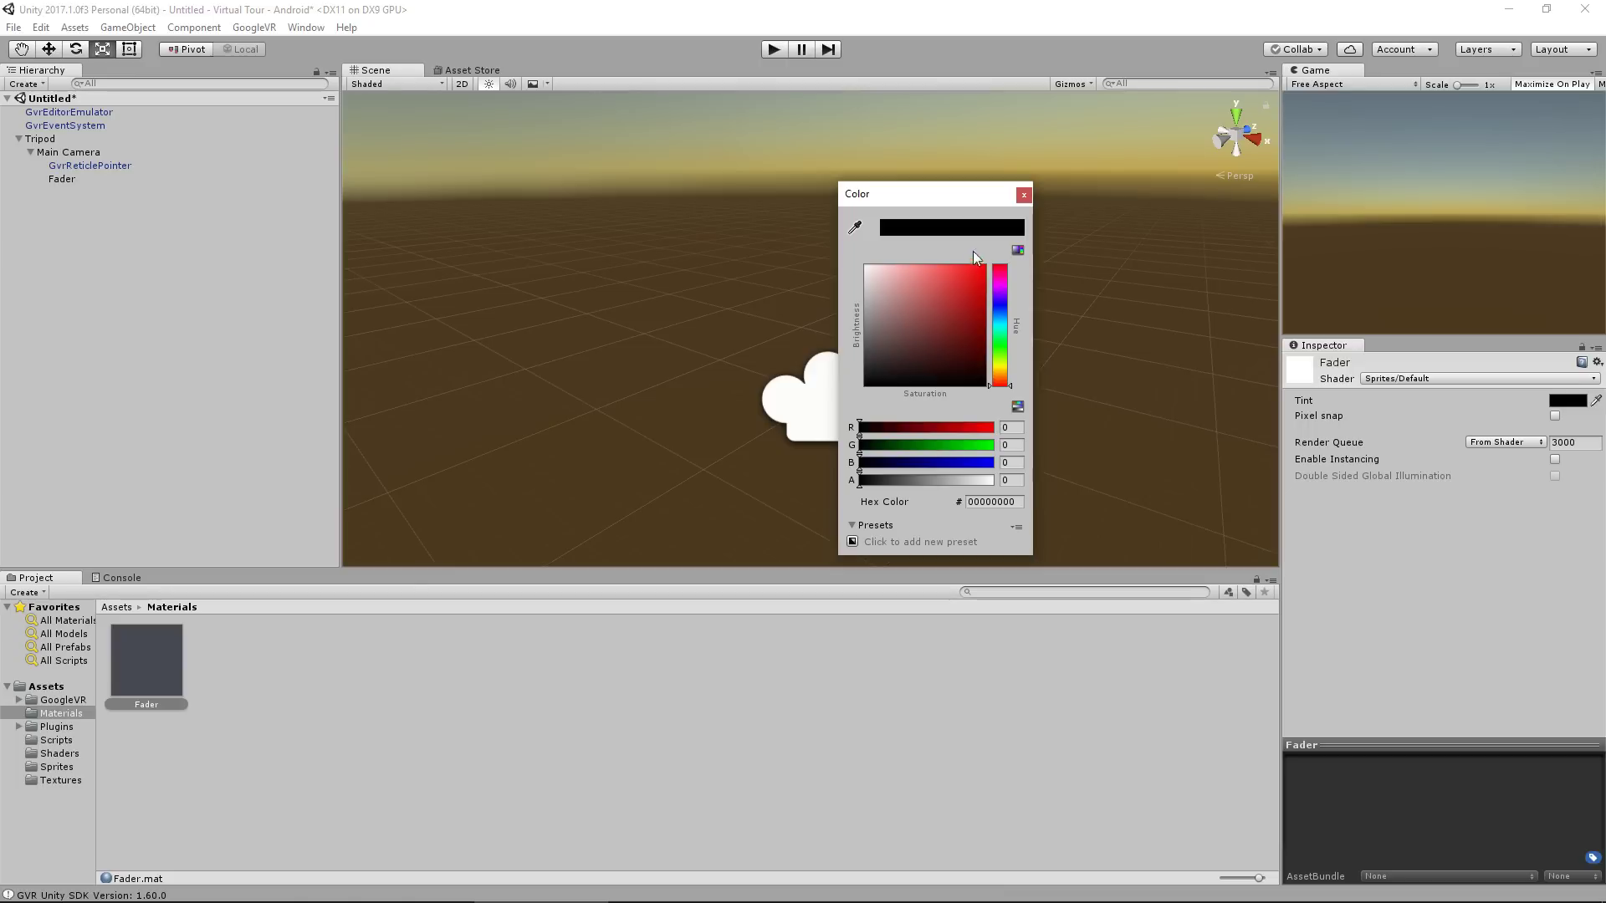
pyautogui.click(1023, 195)
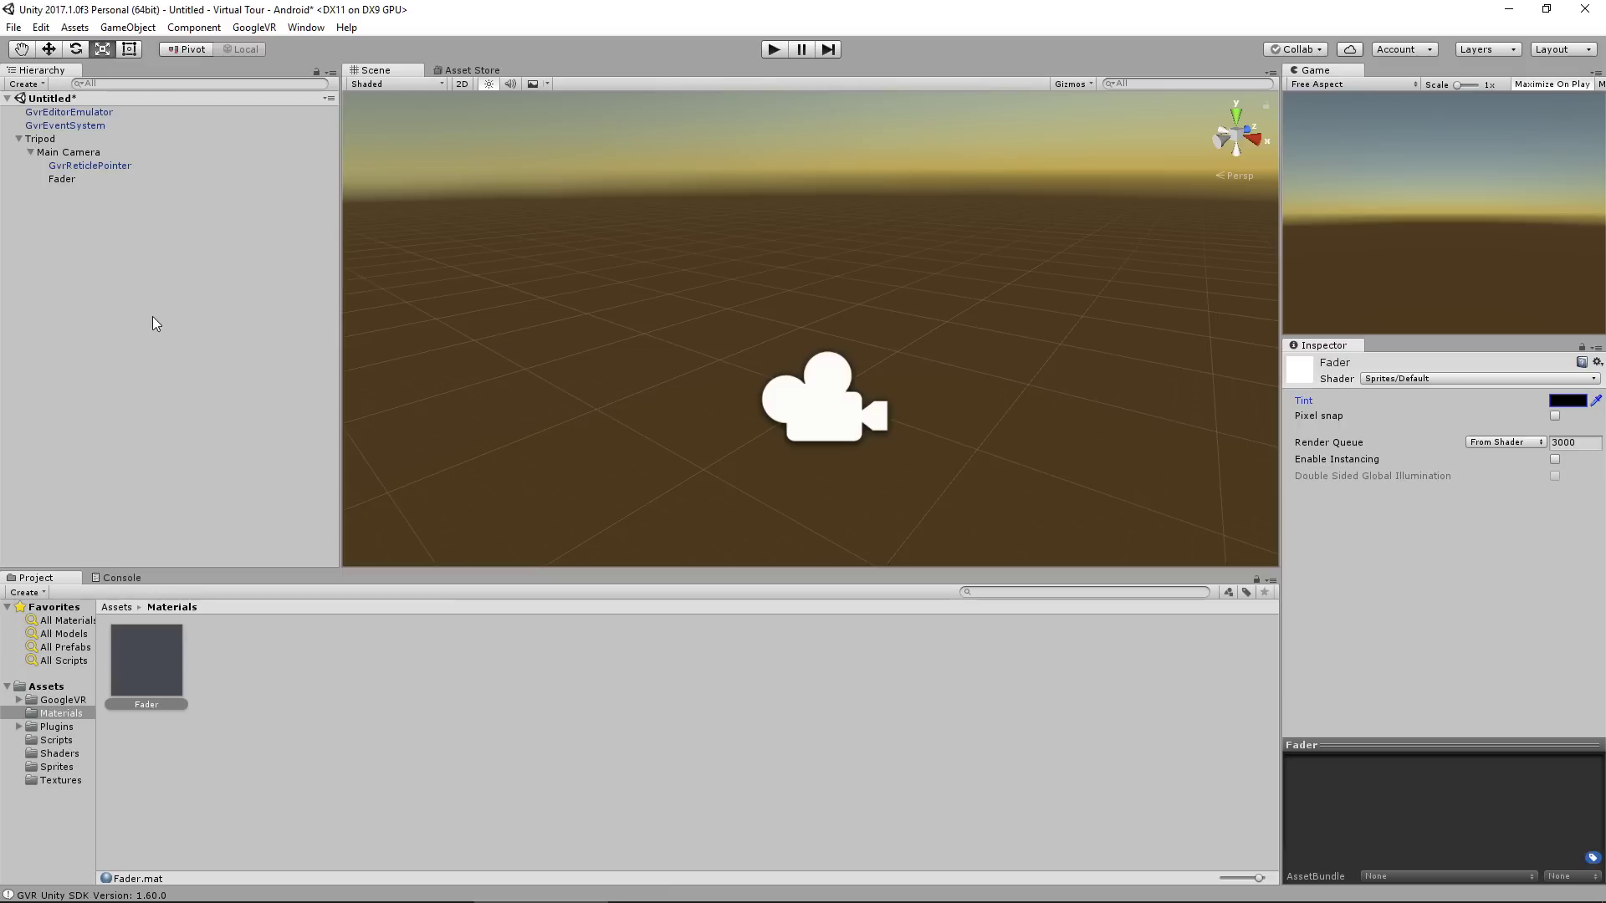
pyautogui.keyDown('alt'); pyautogui.moveTo(881, 361); pyautogui.dragTo(695, 383); pyautogui.keyUp('alt')
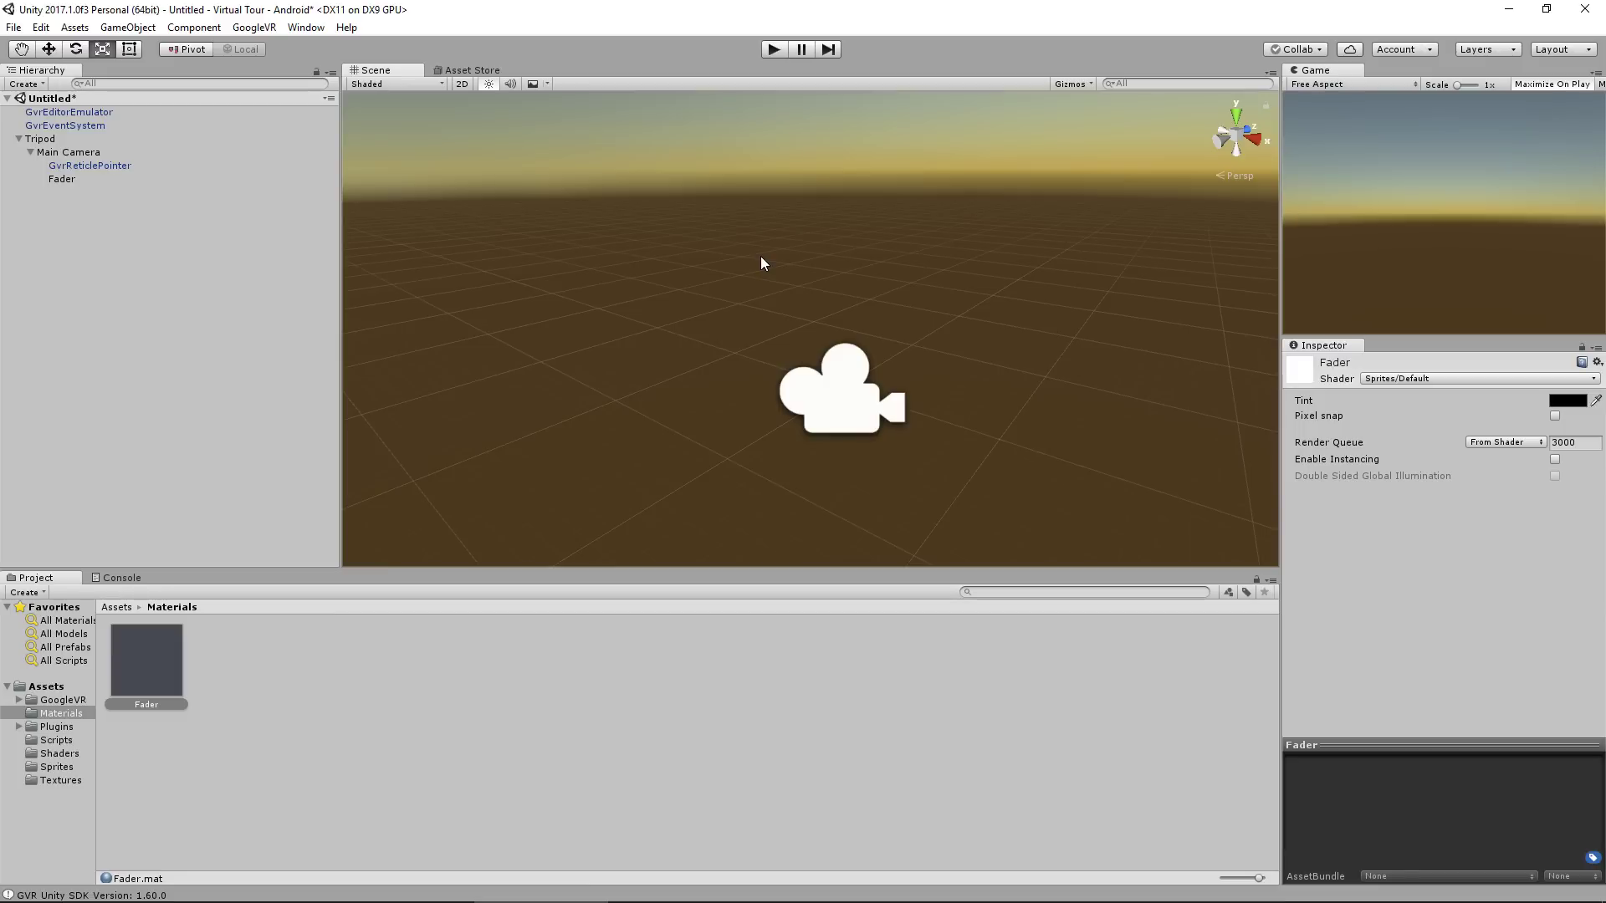
pyautogui.click(164, 289)
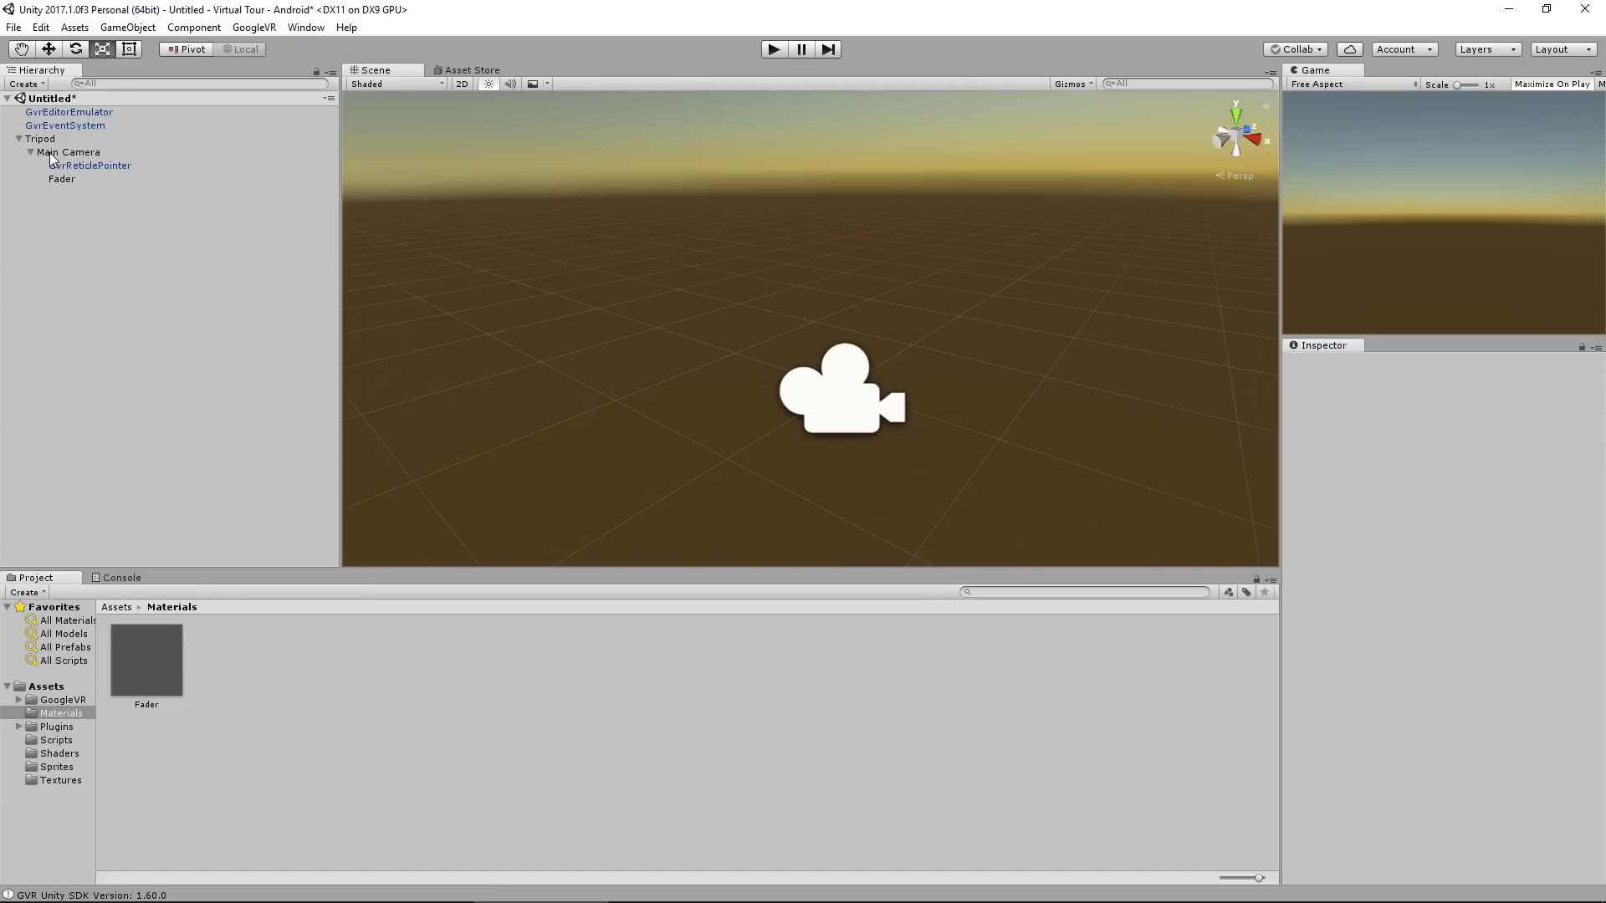
# Create a new 3D sphere in the scene
pyautogui.click(18, 140)
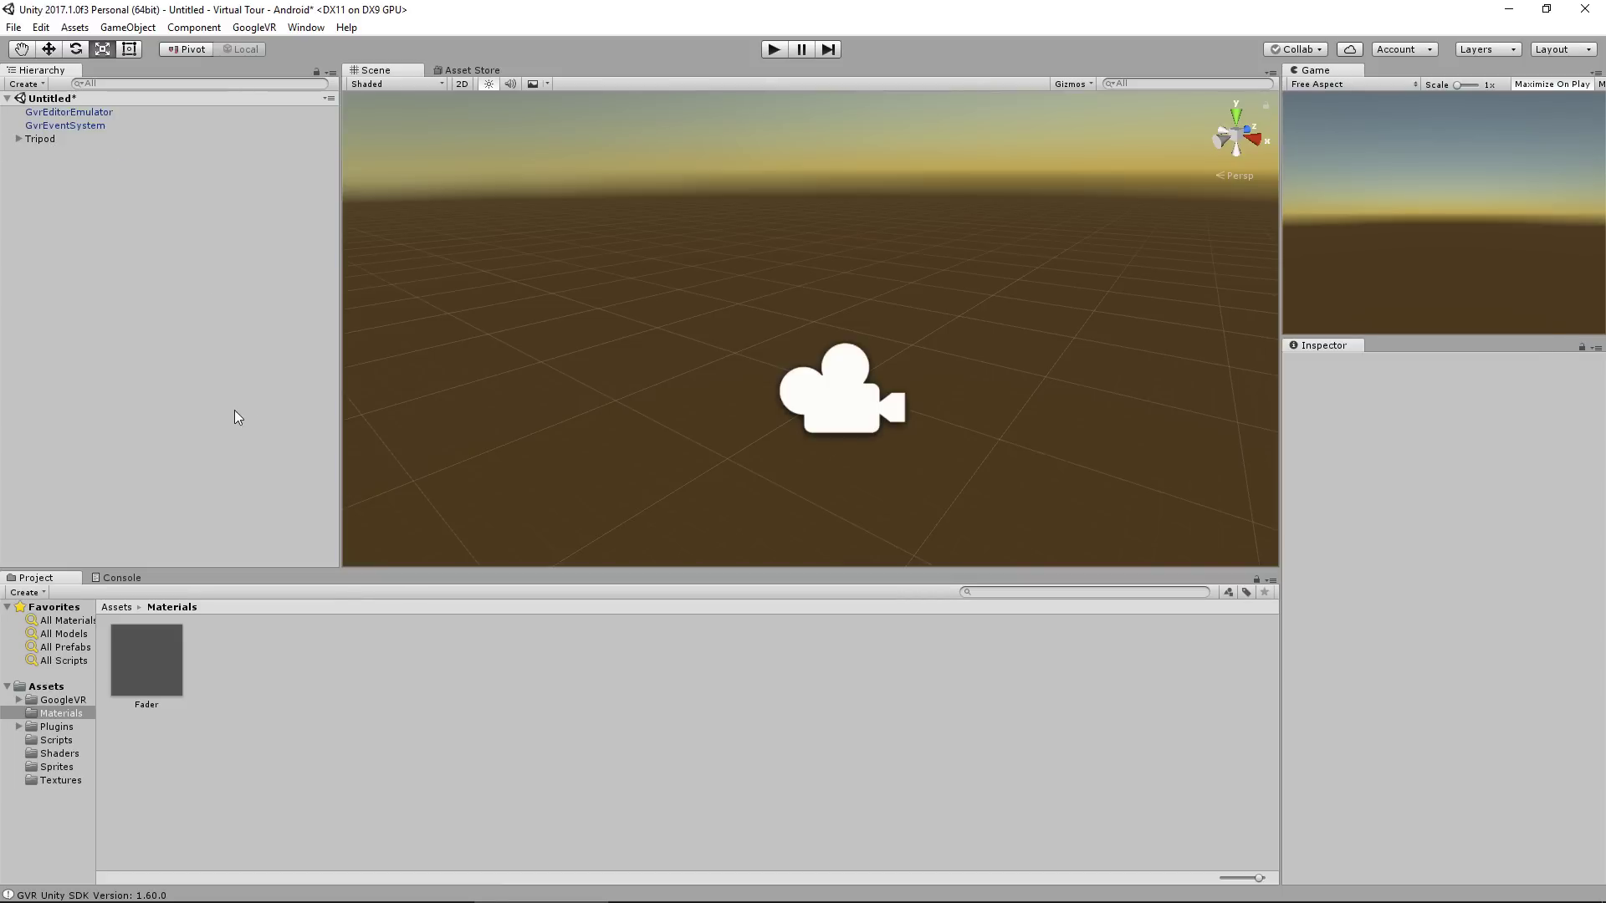
pyautogui.click(117, 607)
pyautogui.rightClick(85, 185)
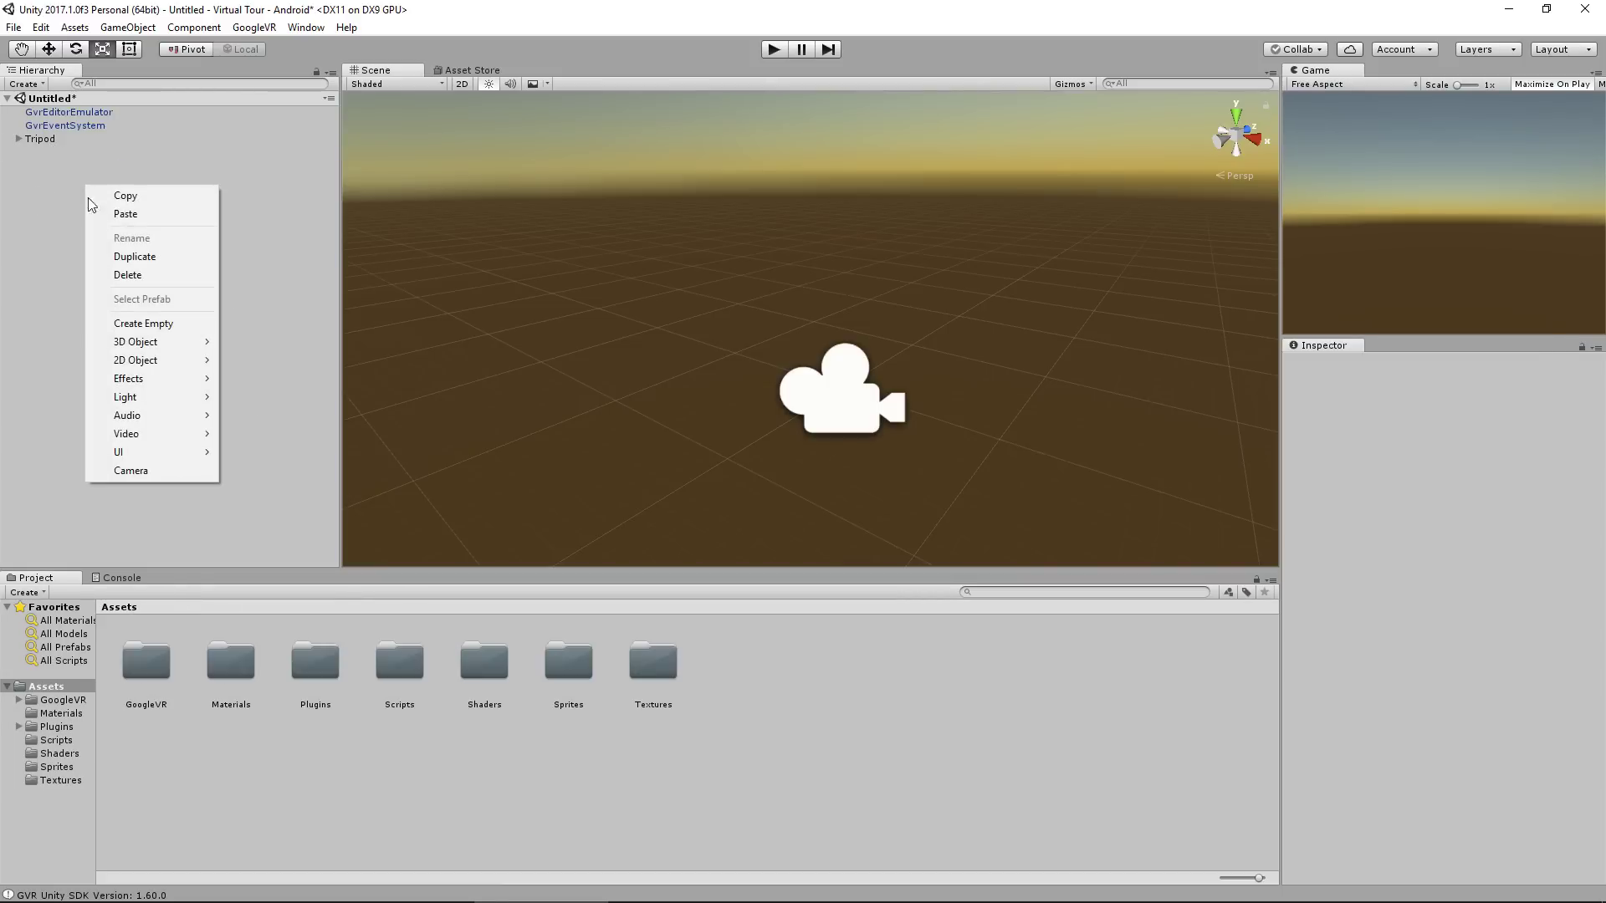
pyautogui.moveTo(154, 341)
pyautogui.click(256, 360)
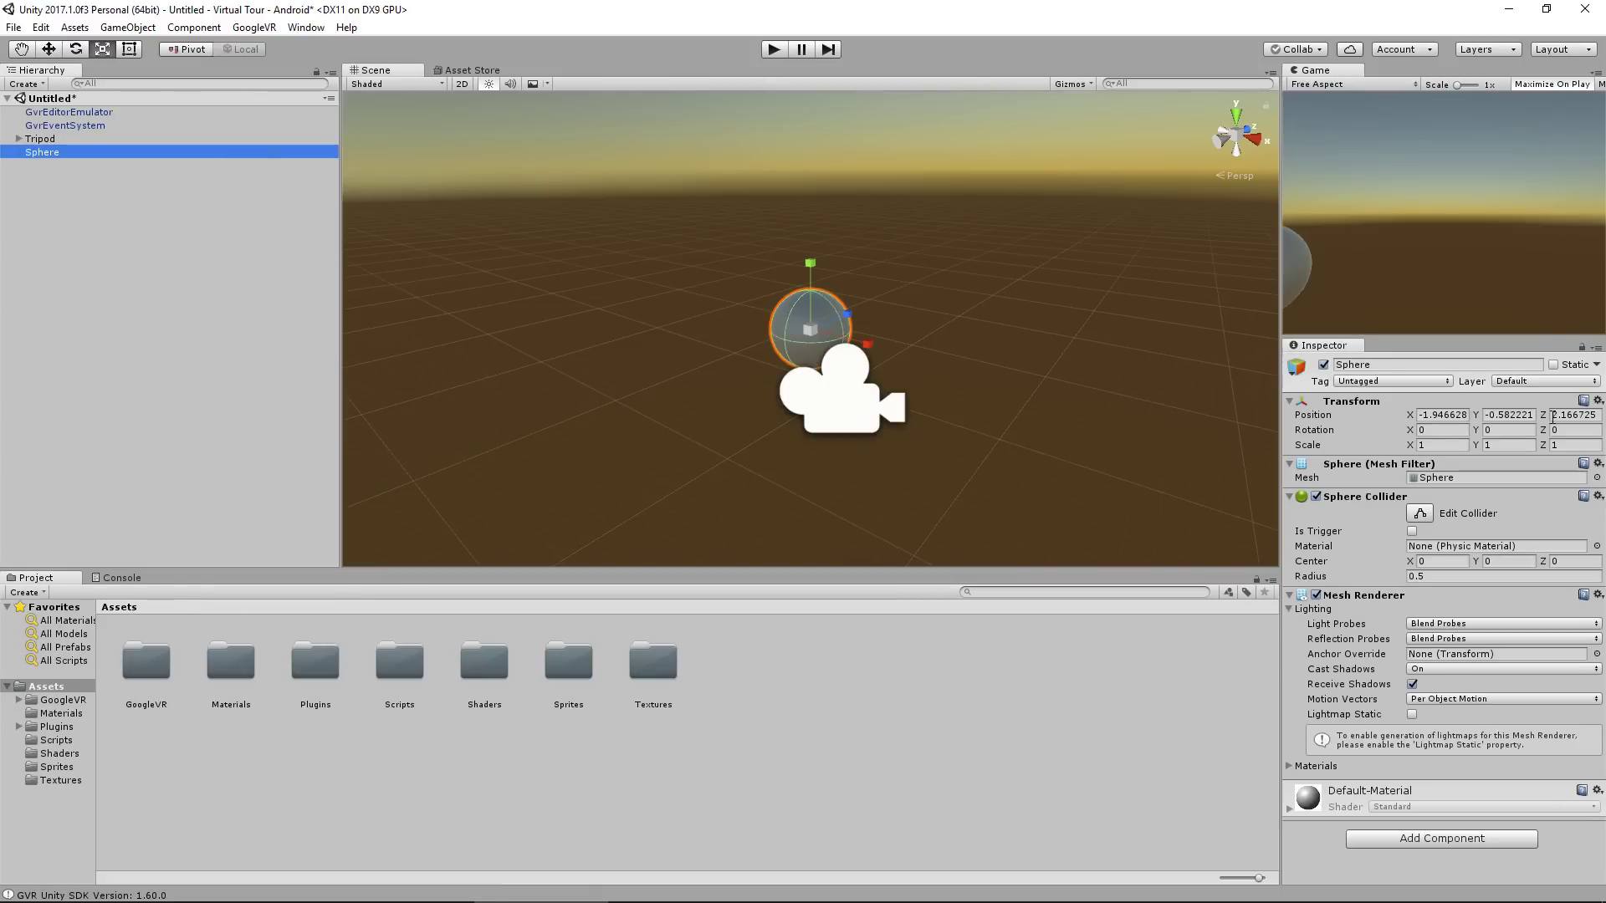
# Reset the sphere's transform to the origin and set its scale to 3, 3, 3
pyautogui.click(1597, 401)
pyautogui.click(1548, 419)
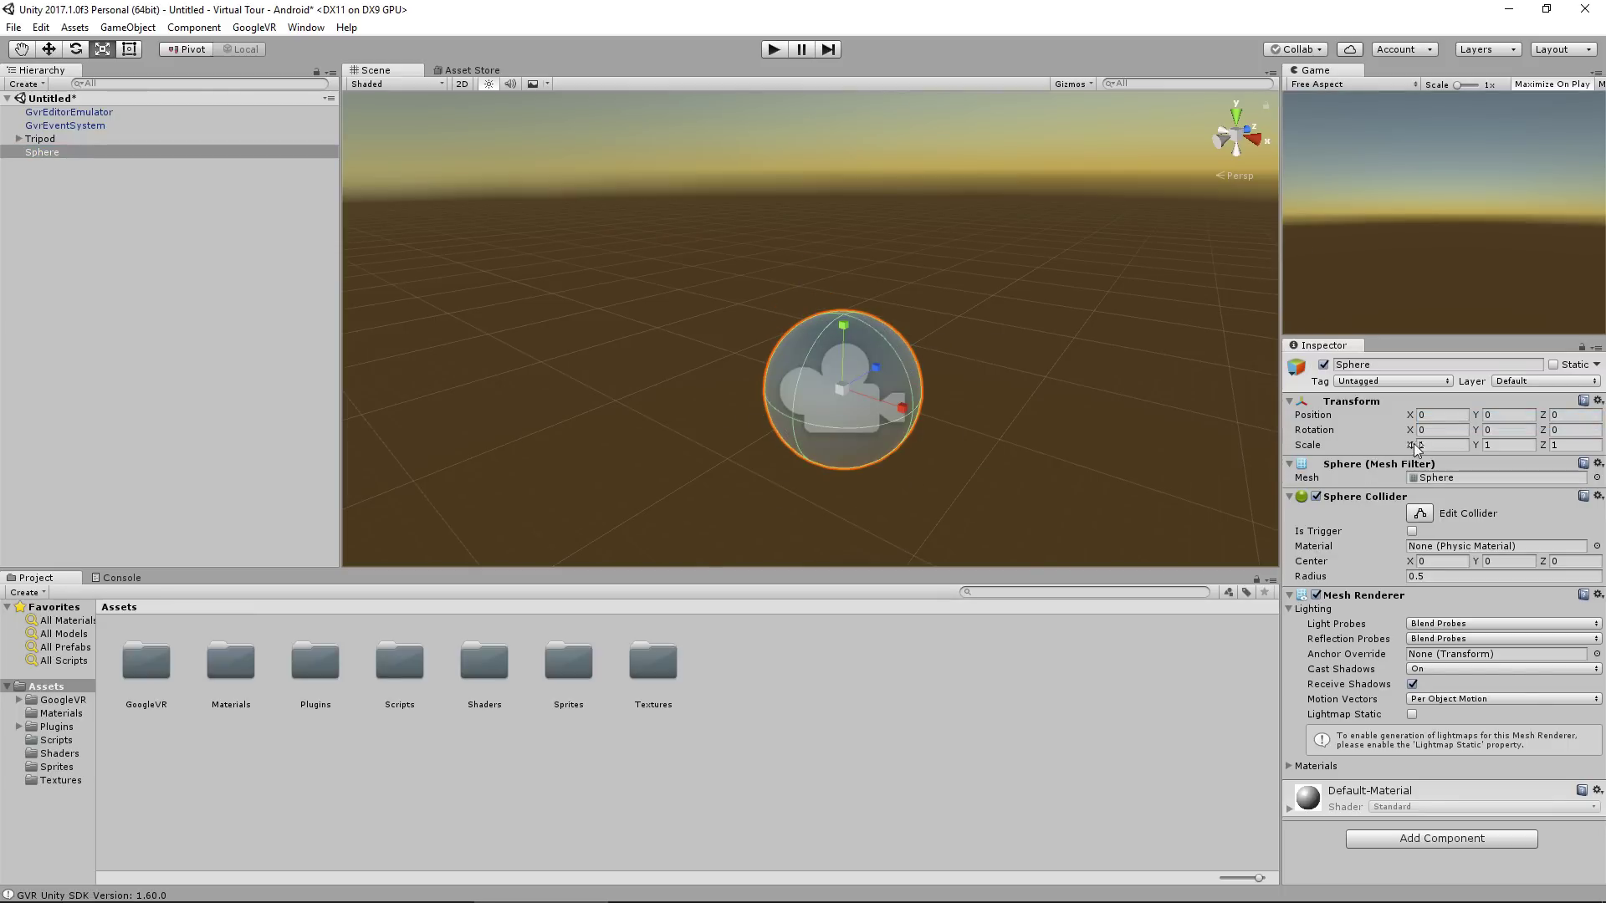
pyautogui.click(1448, 446)
pyautogui.write('3')
pyautogui.press('Tab')
pyautogui.write('3')
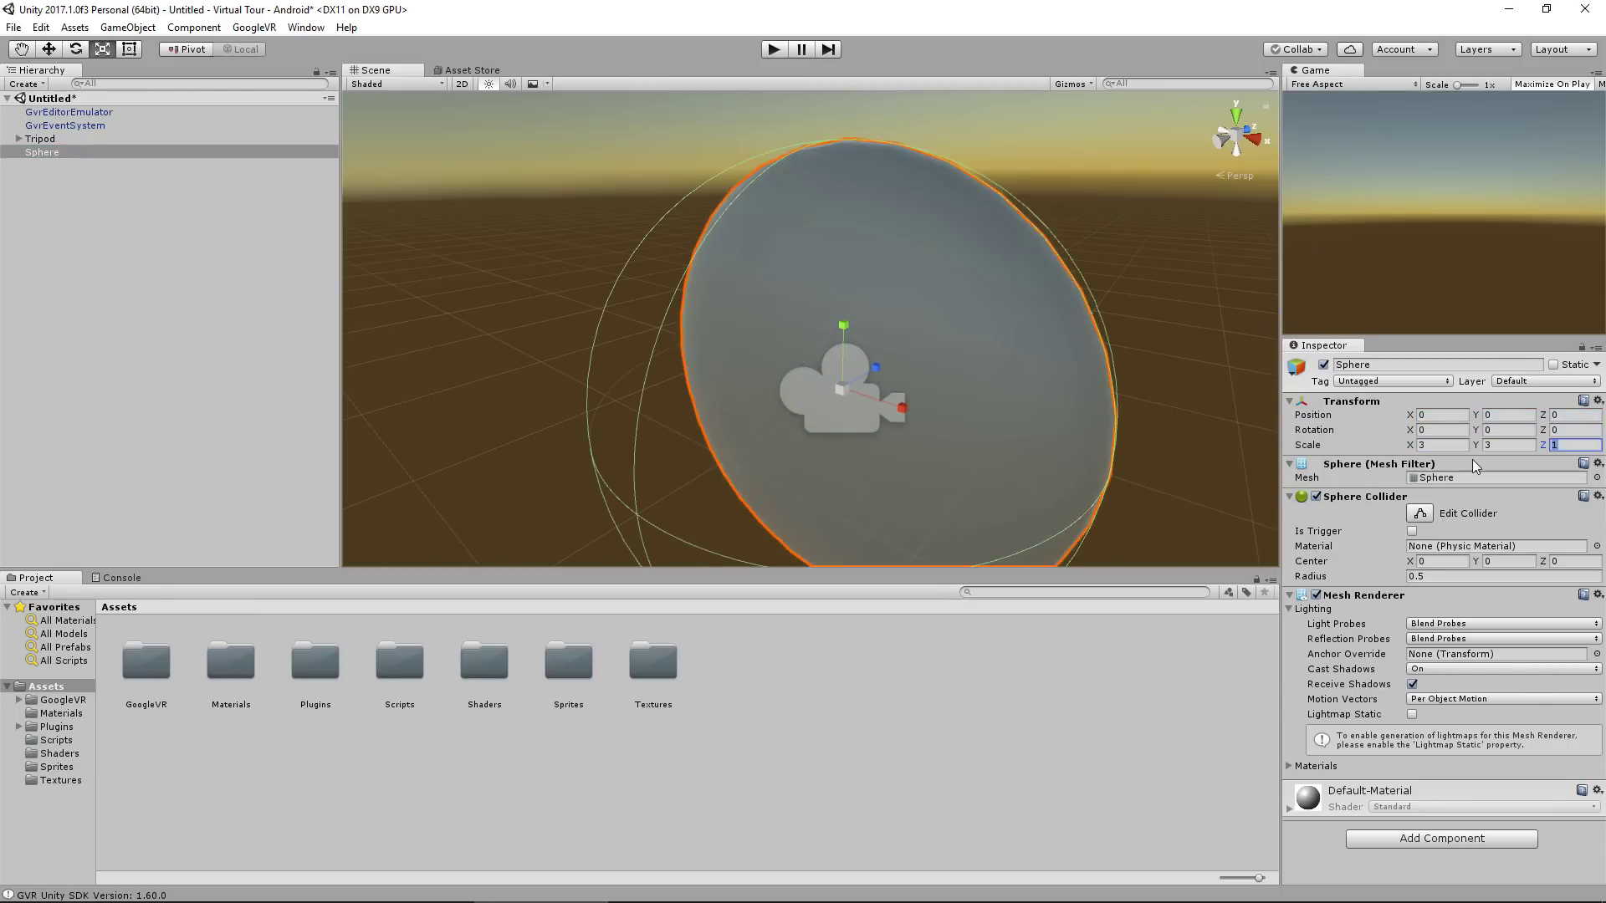
pyautogui.press('Tab')
pyautogui.write('3')
pyautogui.scroll(-3, 990, 374)
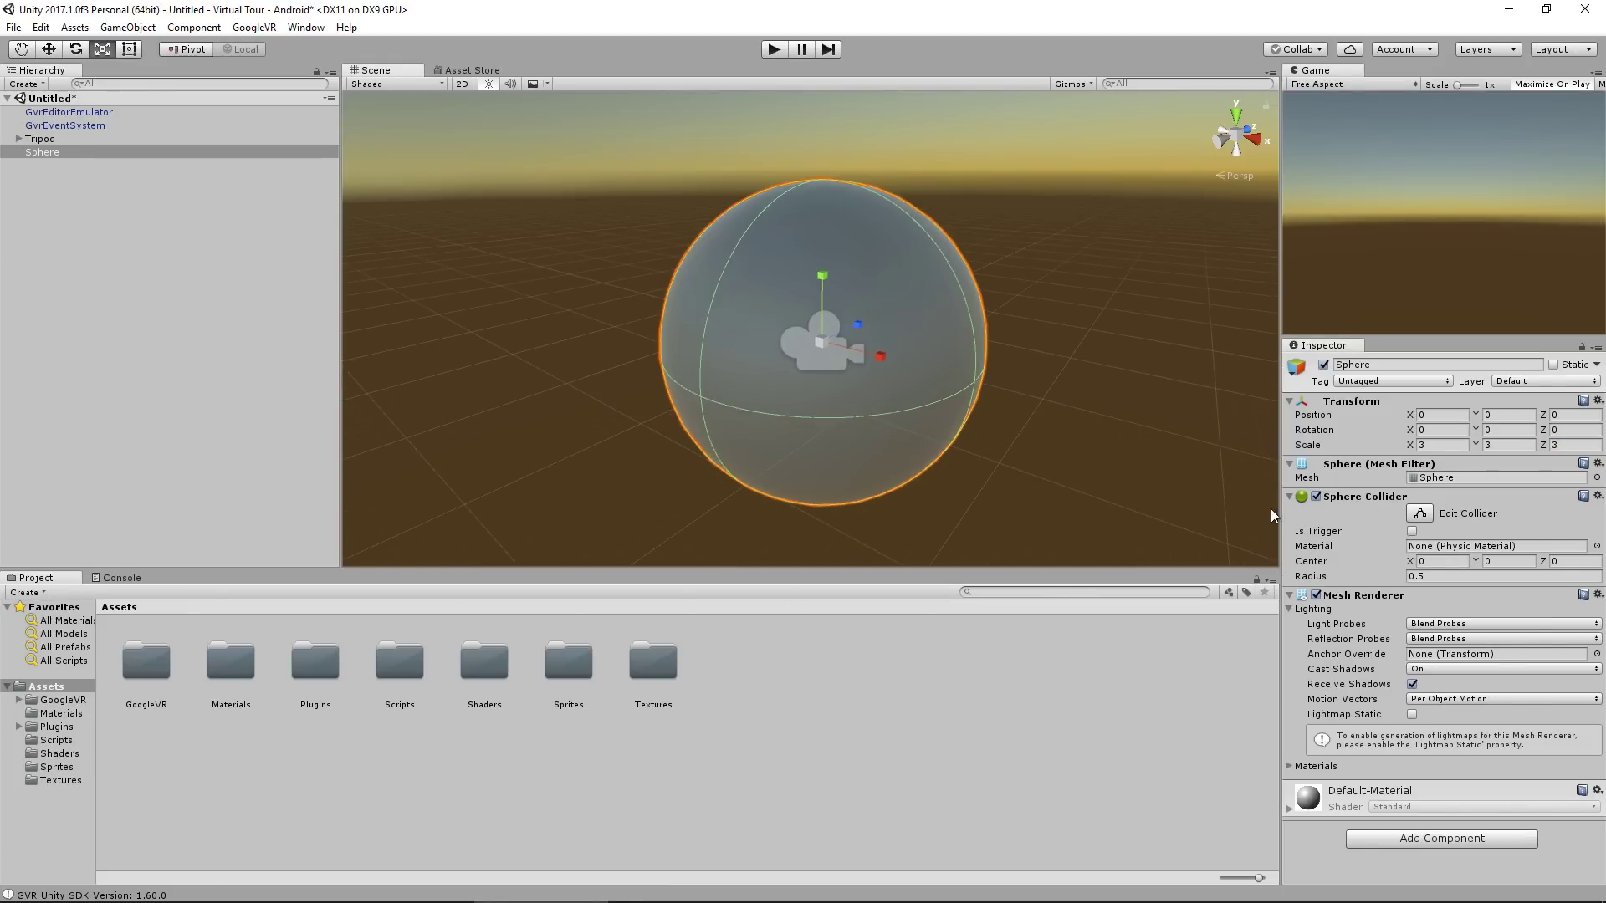
# Rename the sphere to Sphere 1 and remove its Sphere Collider
pyautogui.click(1442, 365)
pyautogui.write('1')
pyautogui.write('phere')
pyautogui.click(1596, 499)
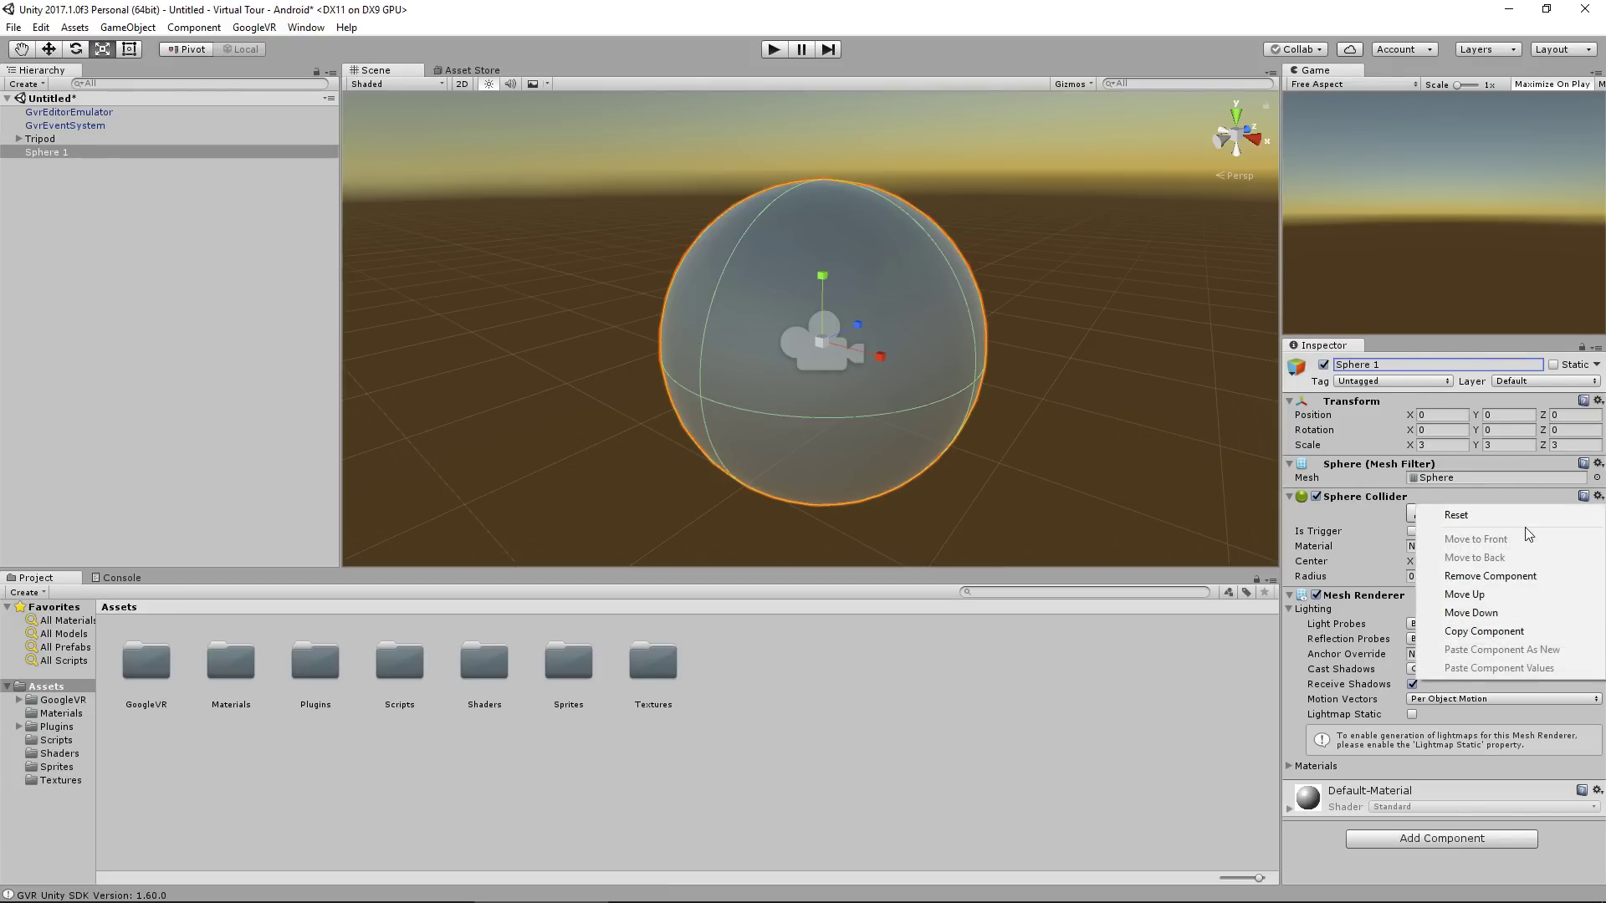
pyautogui.click(1490, 577)
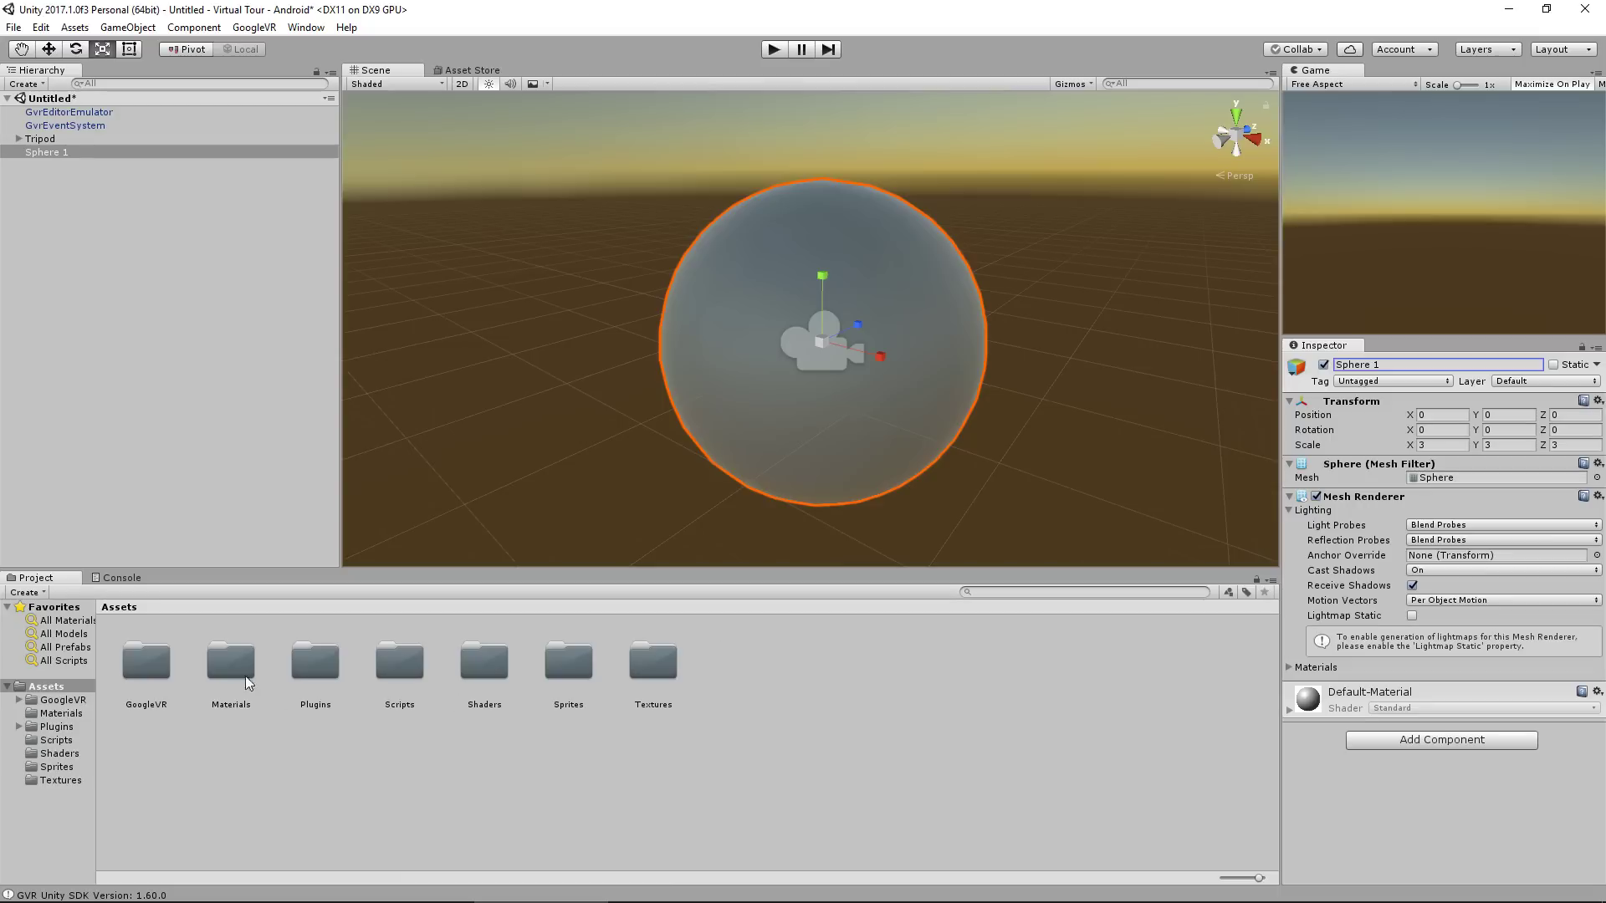
# Create an Insideout material with the Insideout shader and apply it to the sphere
pyautogui.doubleClick(241, 663)
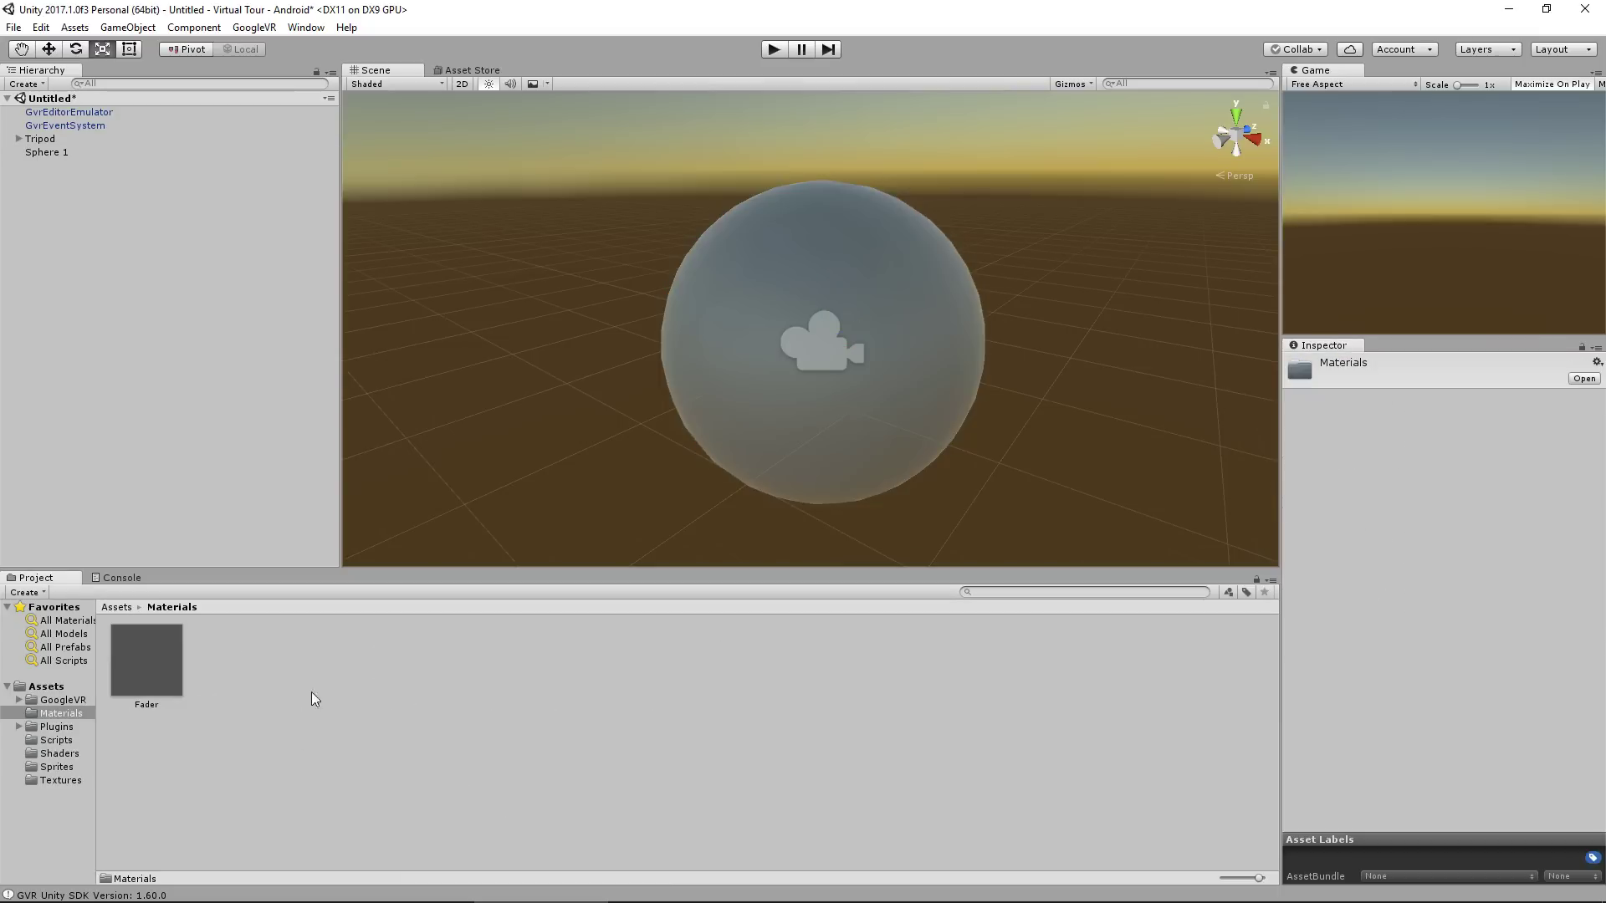
pyautogui.rightClick(472, 725)
pyautogui.moveTo(634, 420)
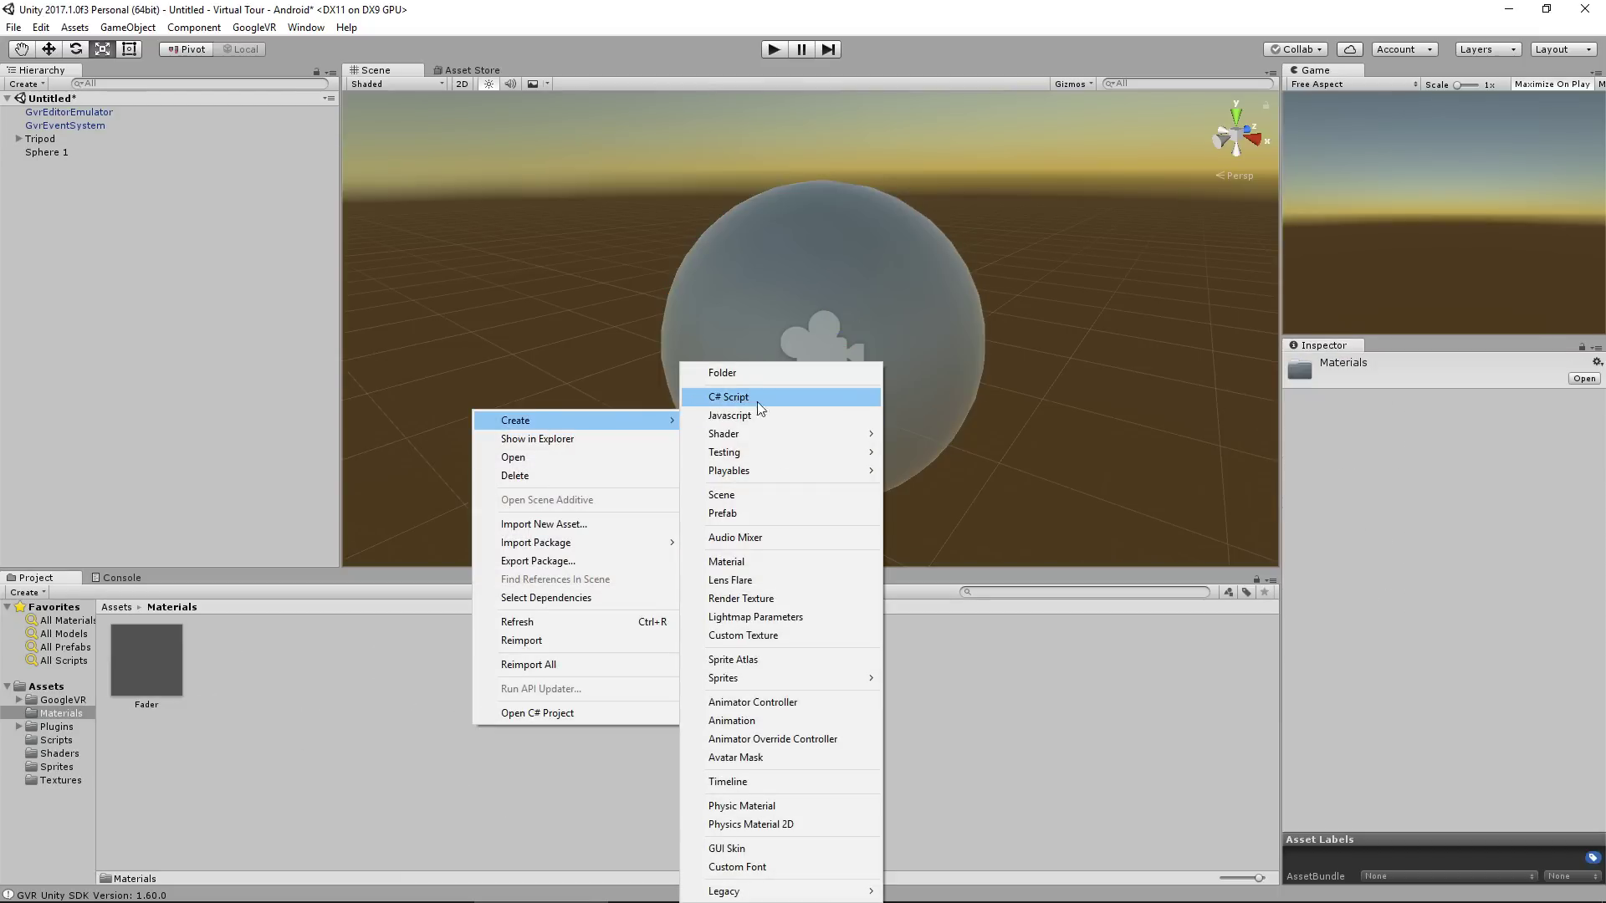
pyautogui.click(761, 561)
pyautogui.press('BackSpace')
pyautogui.write('Insideout Materi')
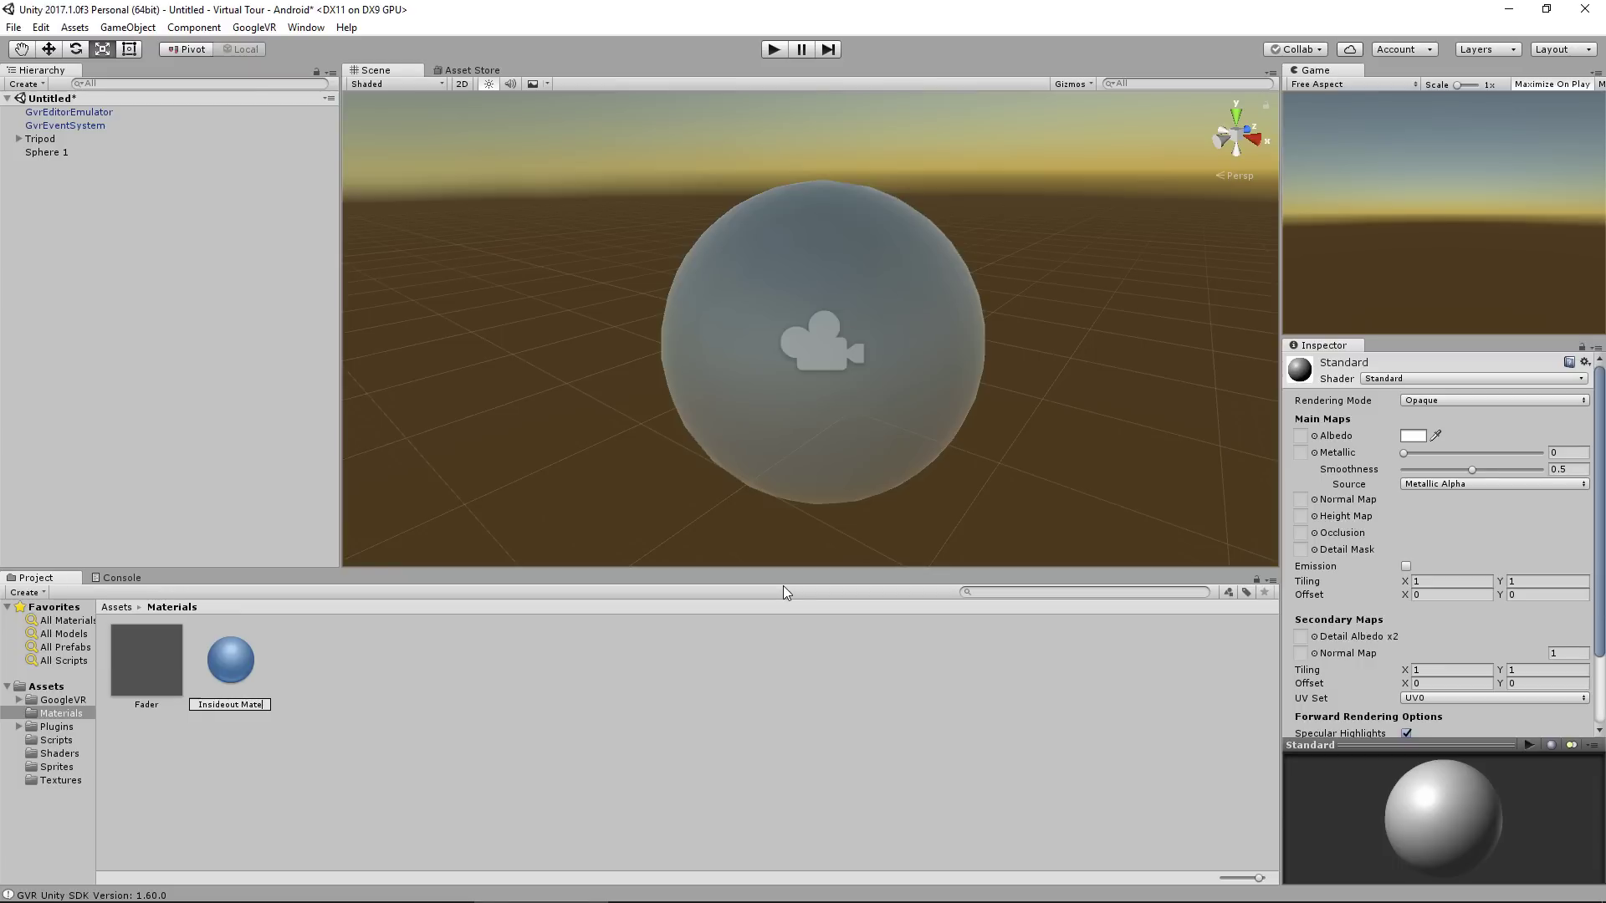
pyautogui.press('BackSpace')
pyautogui.press('BackSpace')
pyautogui.press('BackSpace')
pyautogui.press('BackSpace')
pyautogui.press('BackSpace')
pyautogui.press('BackSpace')
pyautogui.press('BackSpace')
pyautogui.press('Return')
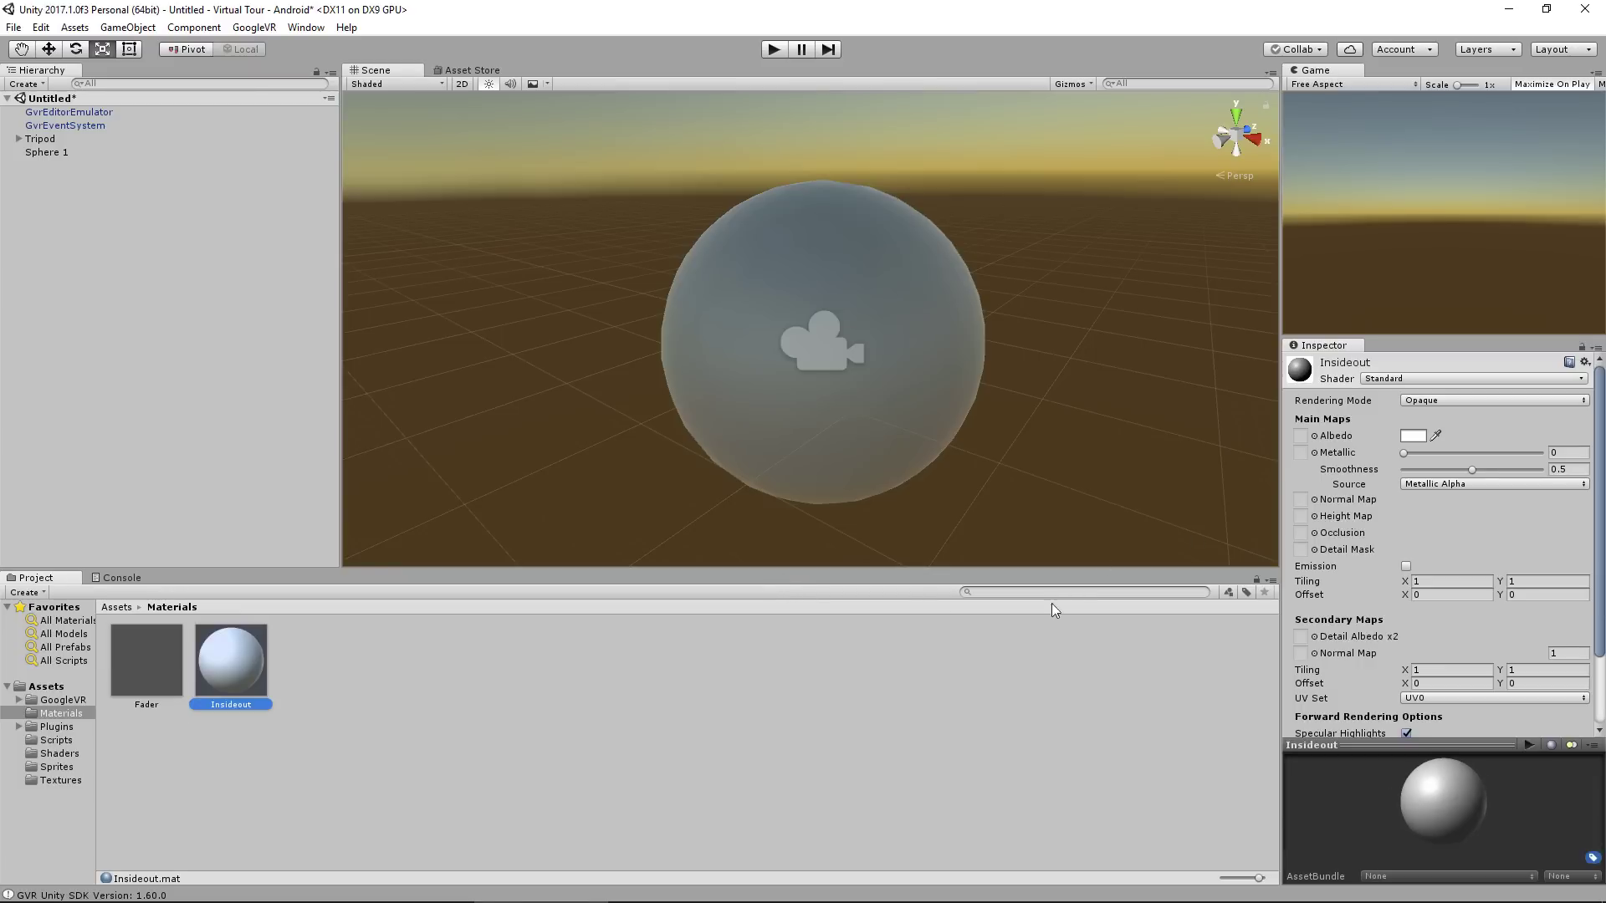
pyautogui.click(1384, 378)
pyautogui.click(1409, 396)
pyautogui.moveTo(231, 661); pyautogui.dragTo(906, 460)
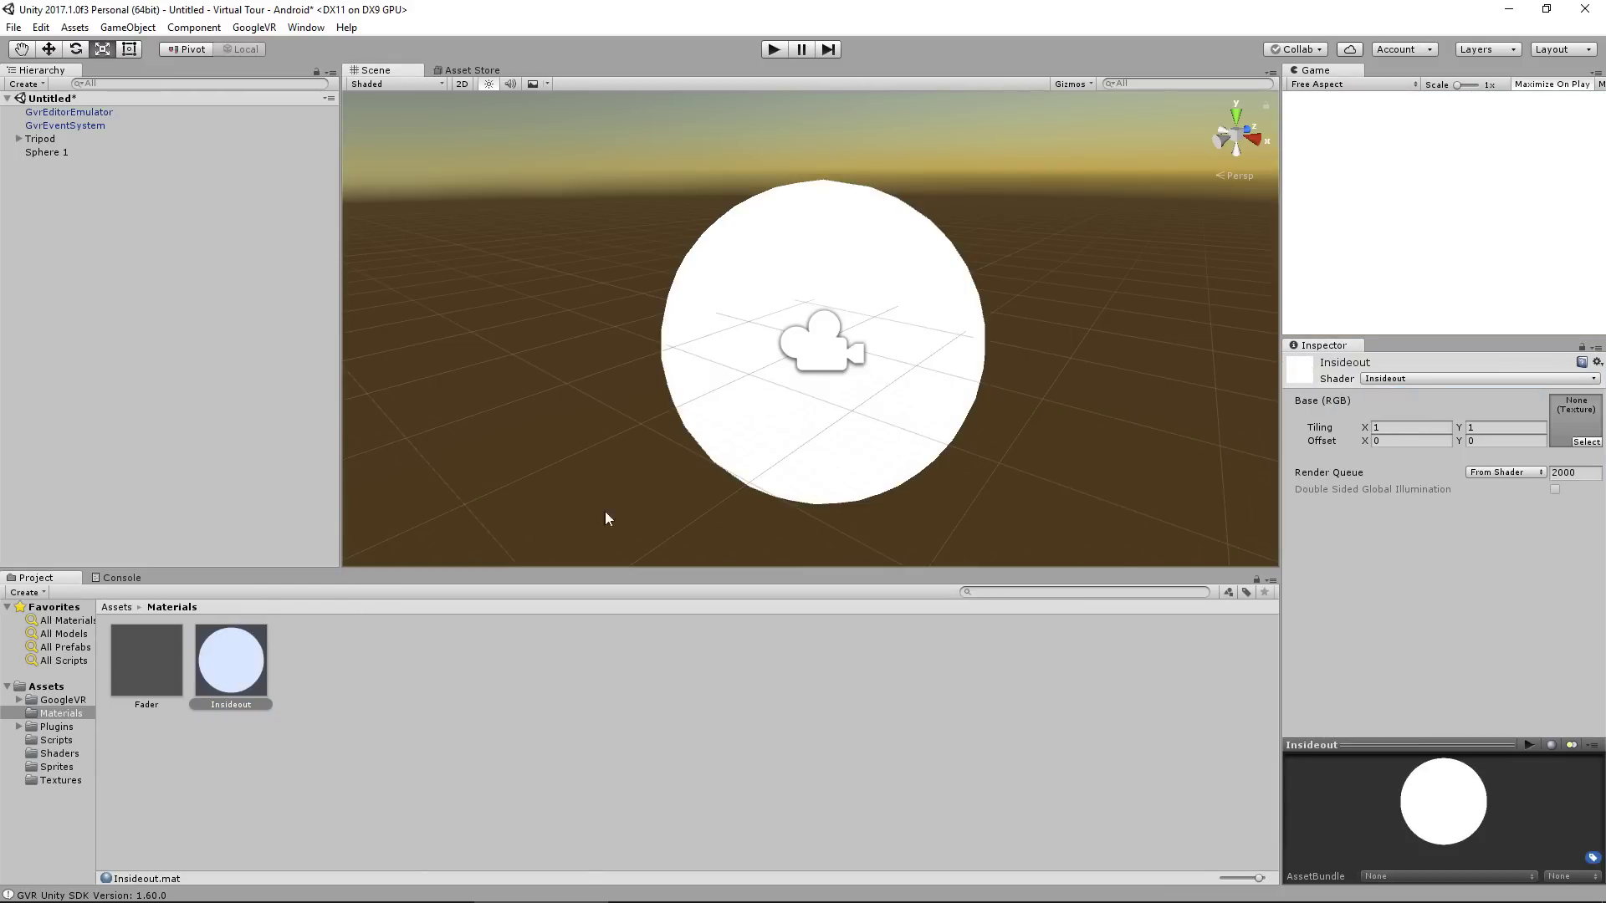
# Apply the Venice panorama texture from Textures to the sphere and look around inside it
pyautogui.click(126, 606)
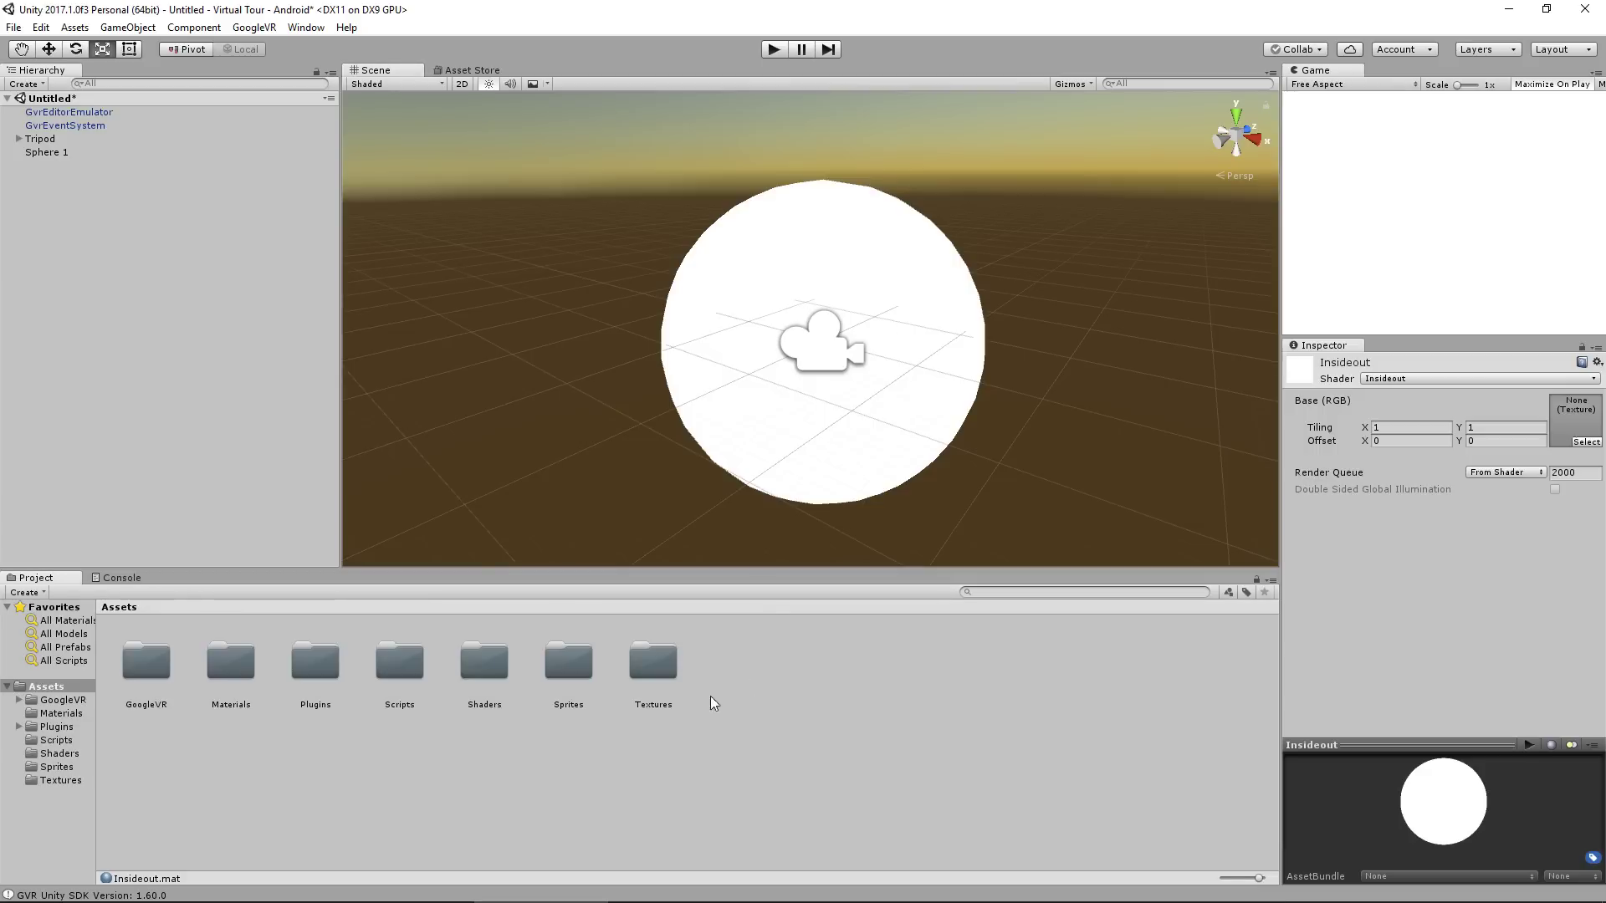
pyautogui.doubleClick(670, 672)
pyautogui.moveTo(218, 673); pyautogui.dragTo(836, 419)
pyautogui.scroll(5, 915, 454)
pyautogui.moveTo(915, 455); pyautogui.dragTo(615, 368, button='right')
# Preview the Venice panorama in play mode, then select the Bird image in Sprites
pyautogui.scroll(-5, 936, 384)
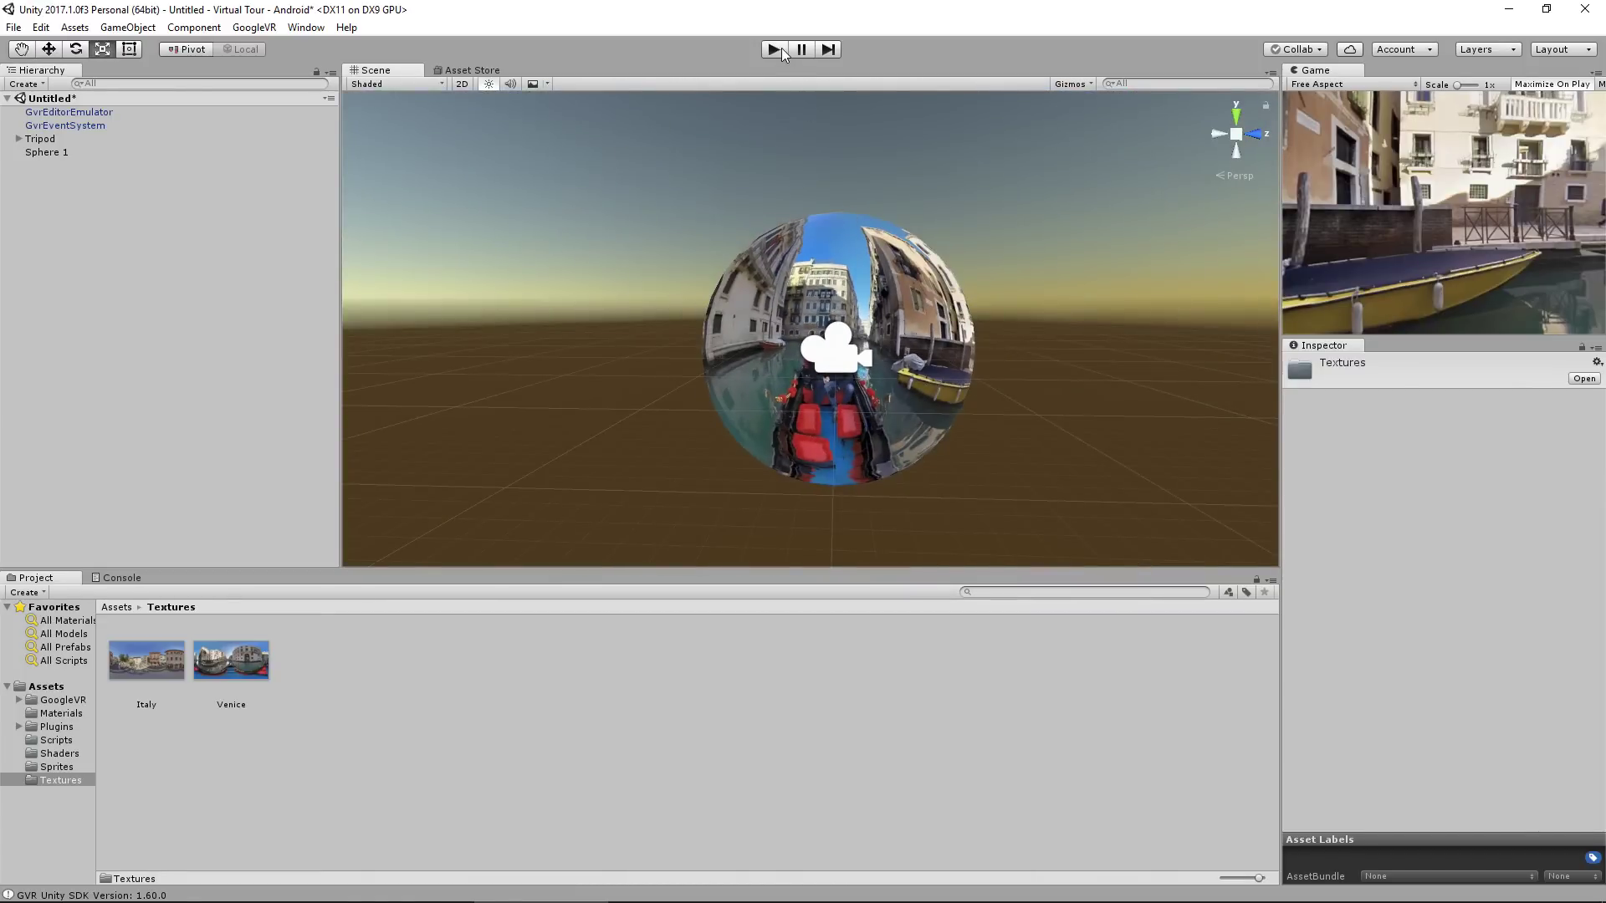
pyautogui.click(782, 48)
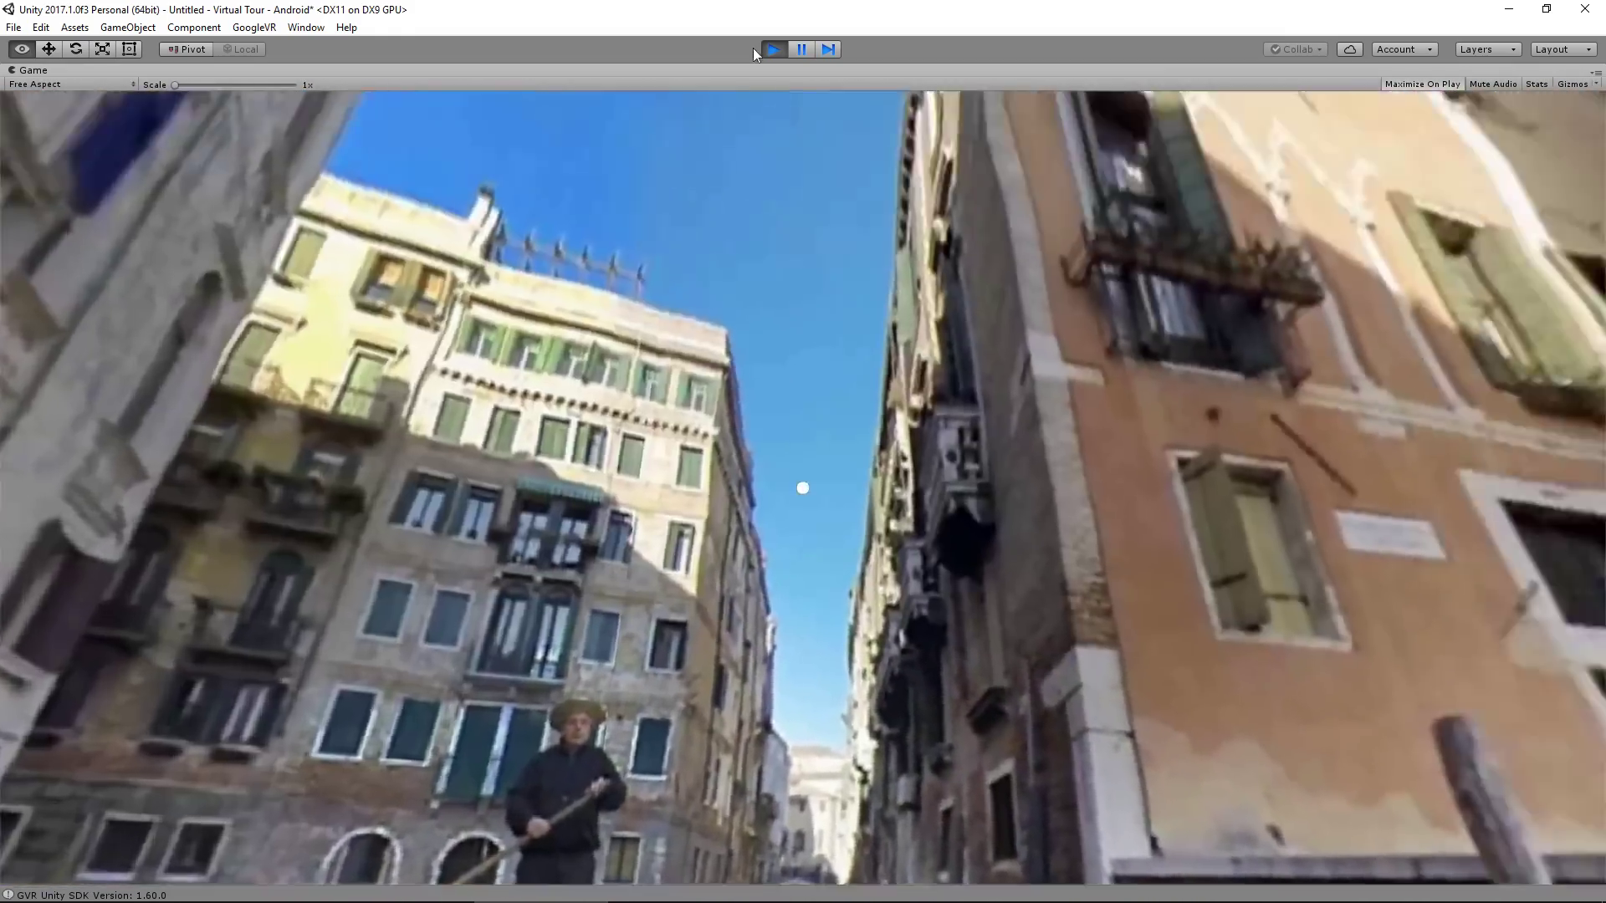
pyautogui.click(774, 49)
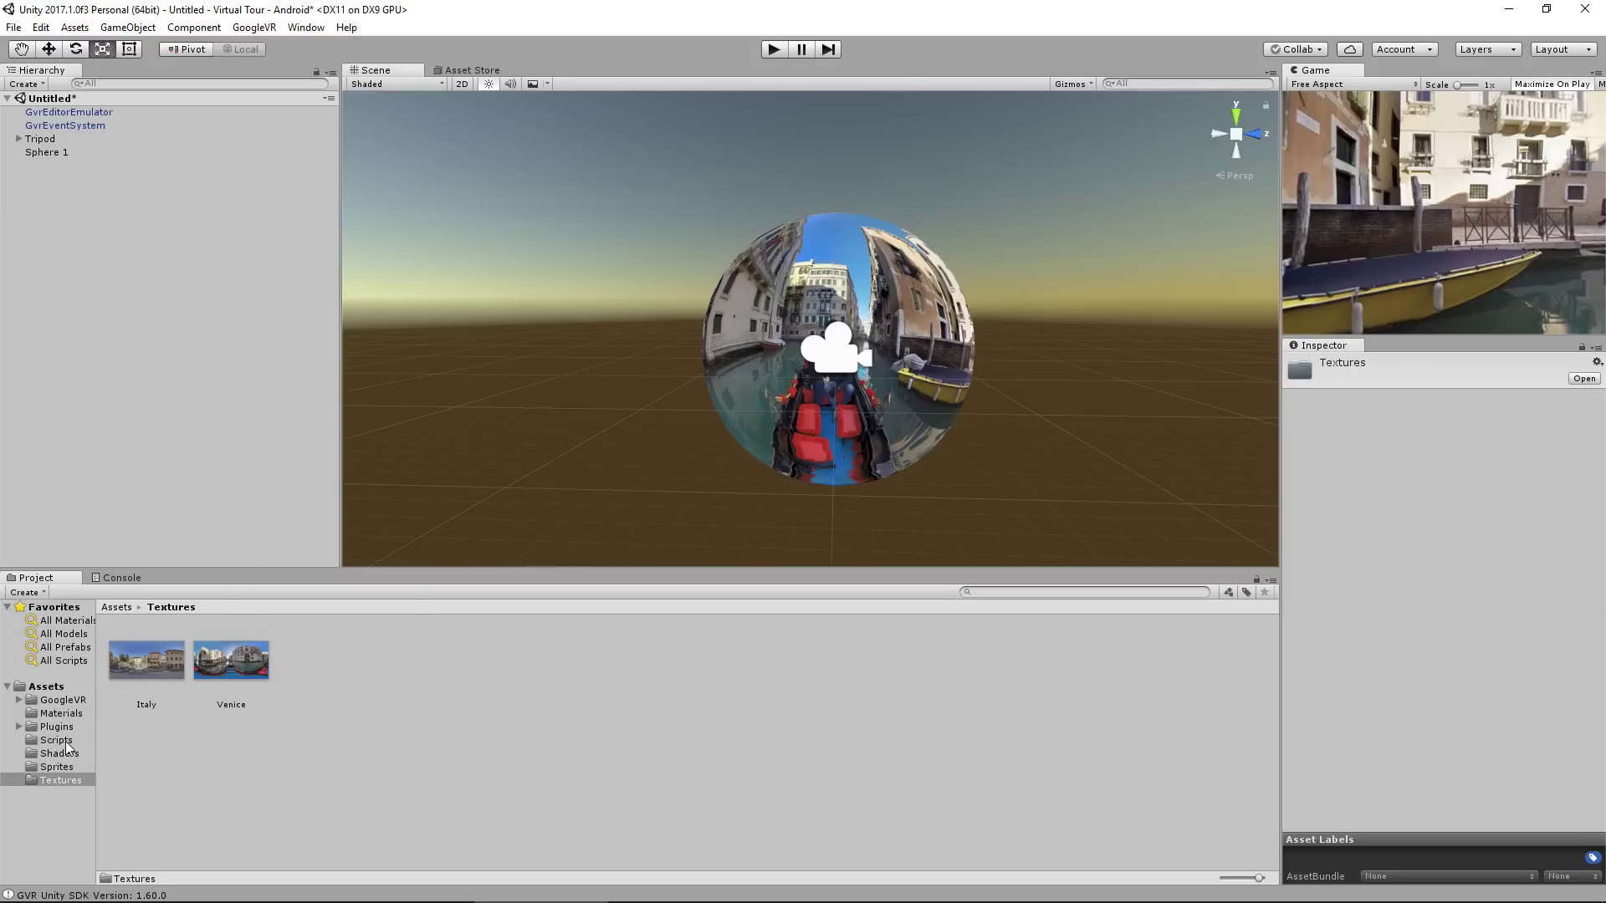
pyautogui.click(69, 765)
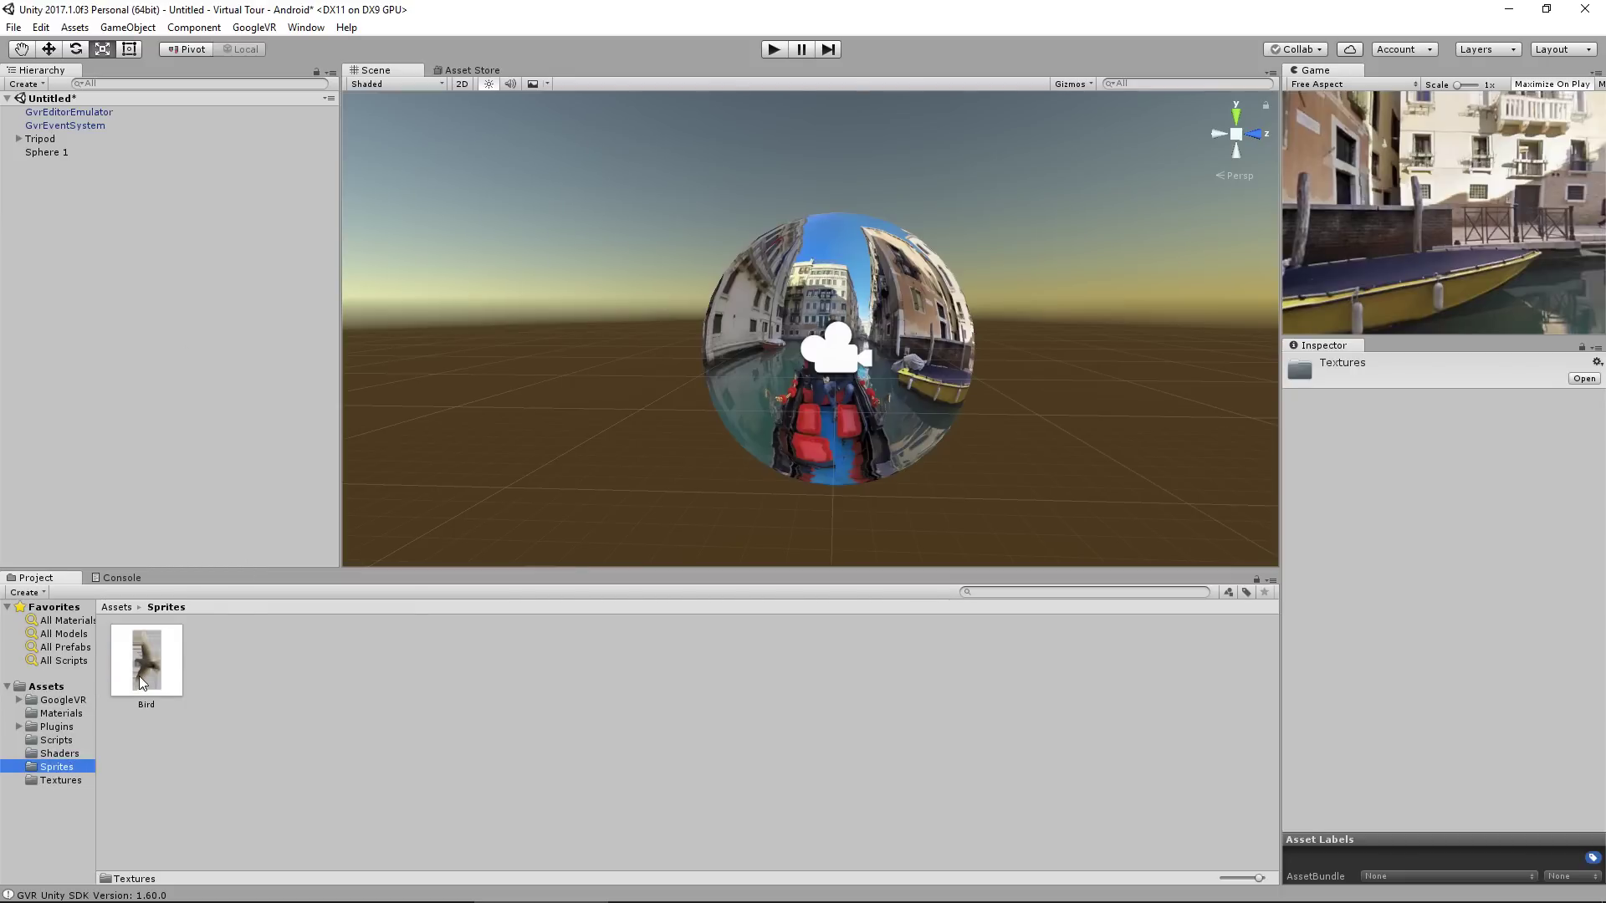
pyautogui.click(139, 682)
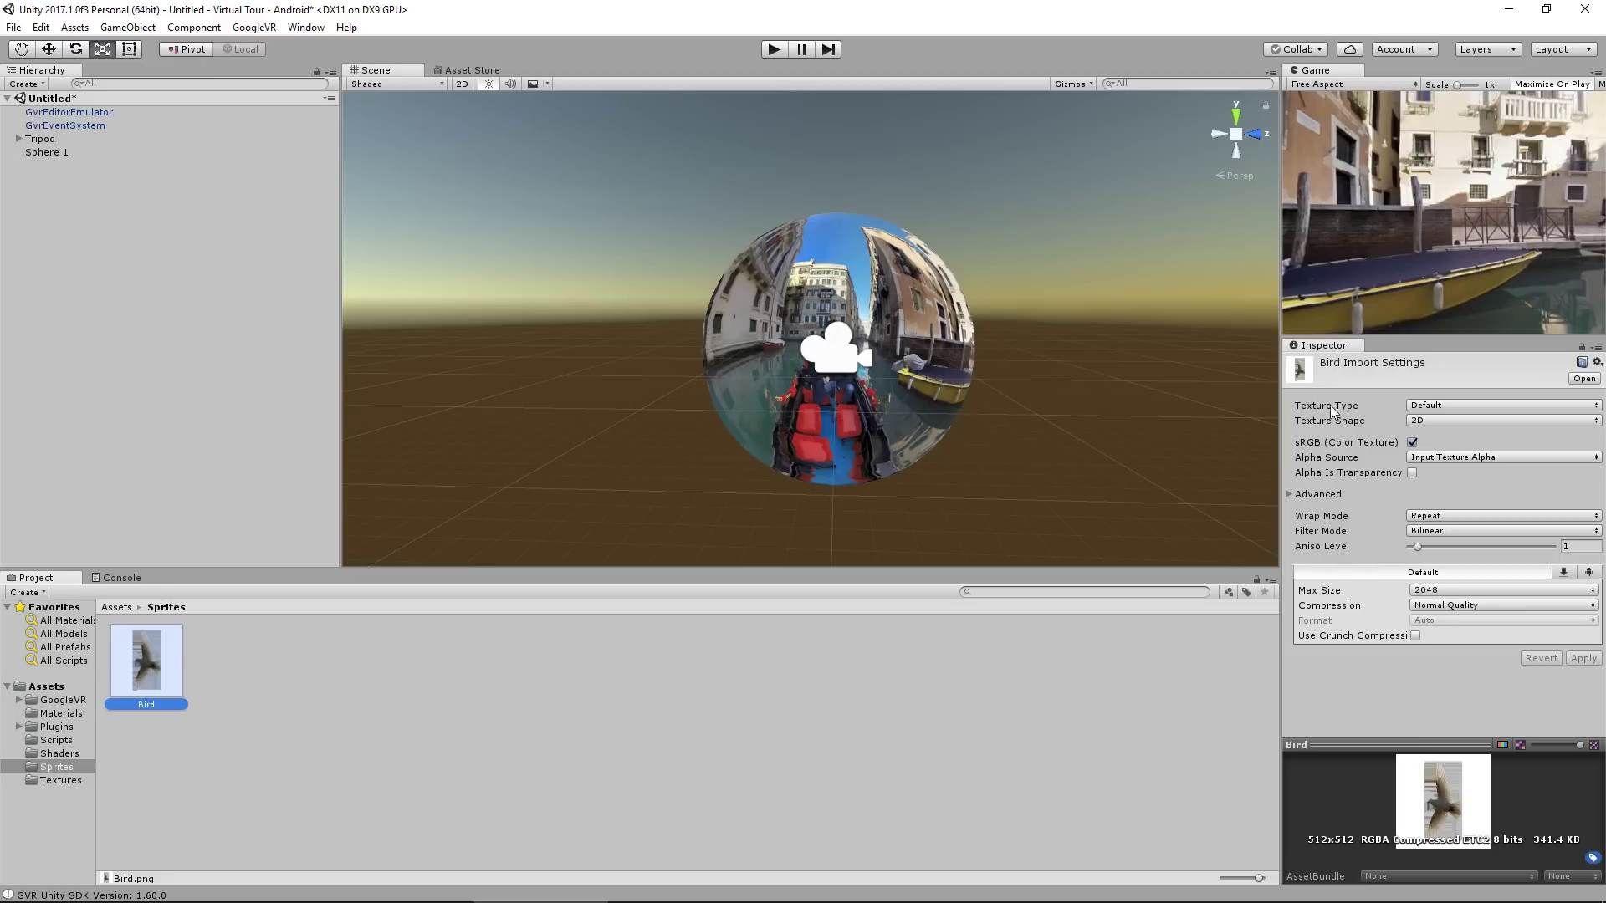
# Change Bird's Texture Type to Sprite (2D and UI) and apply the import settings
pyautogui.click(1431, 408)
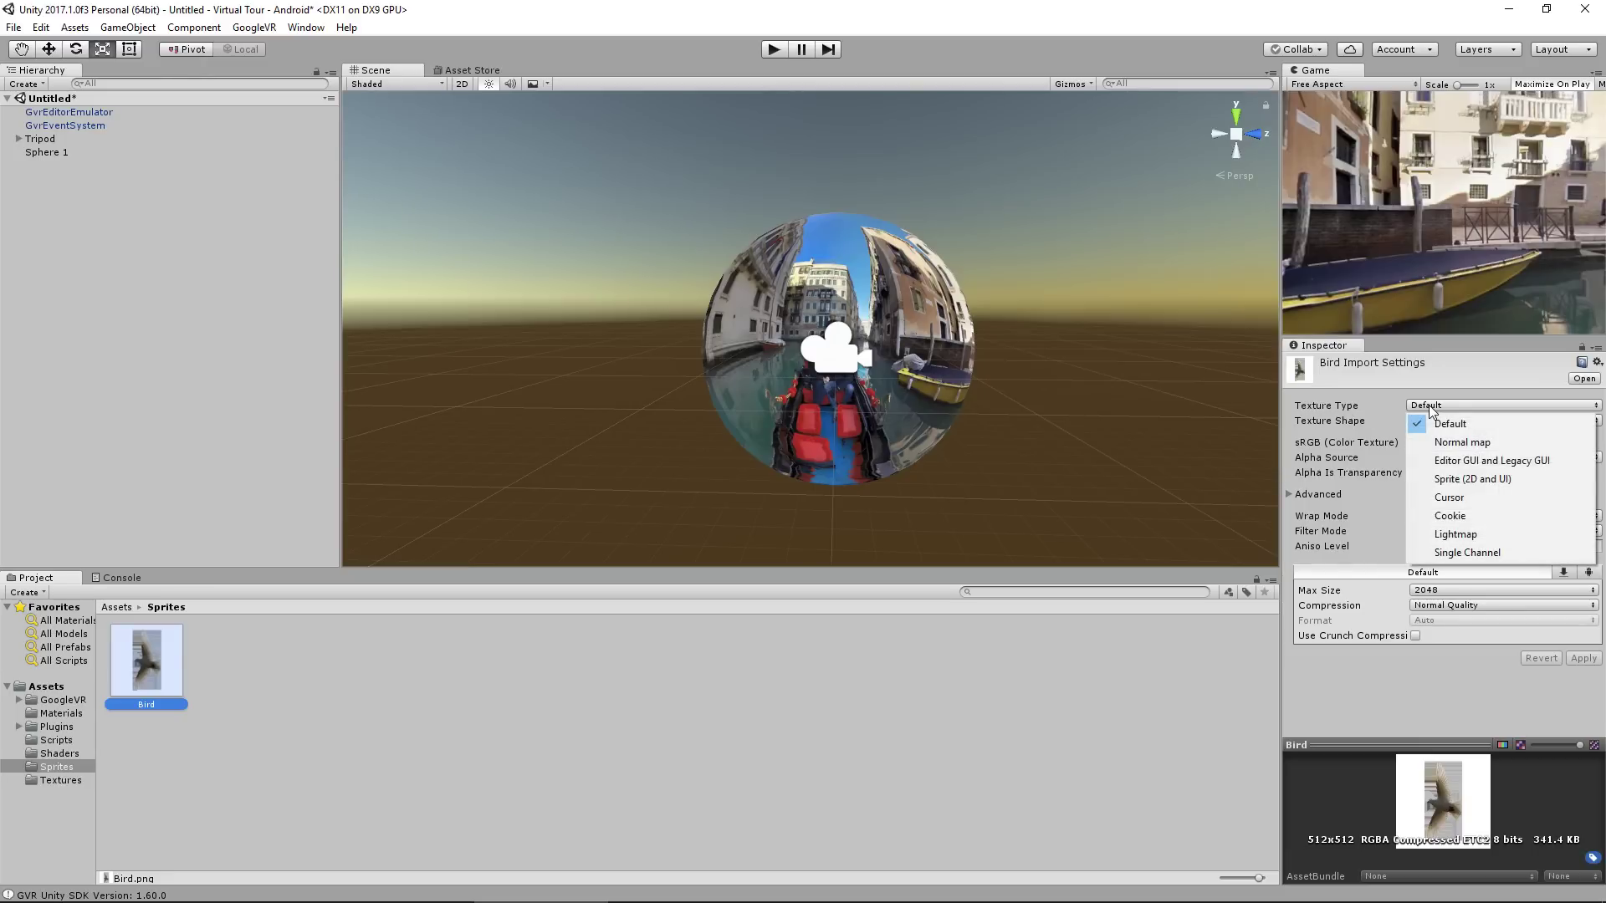
pyautogui.click(1482, 482)
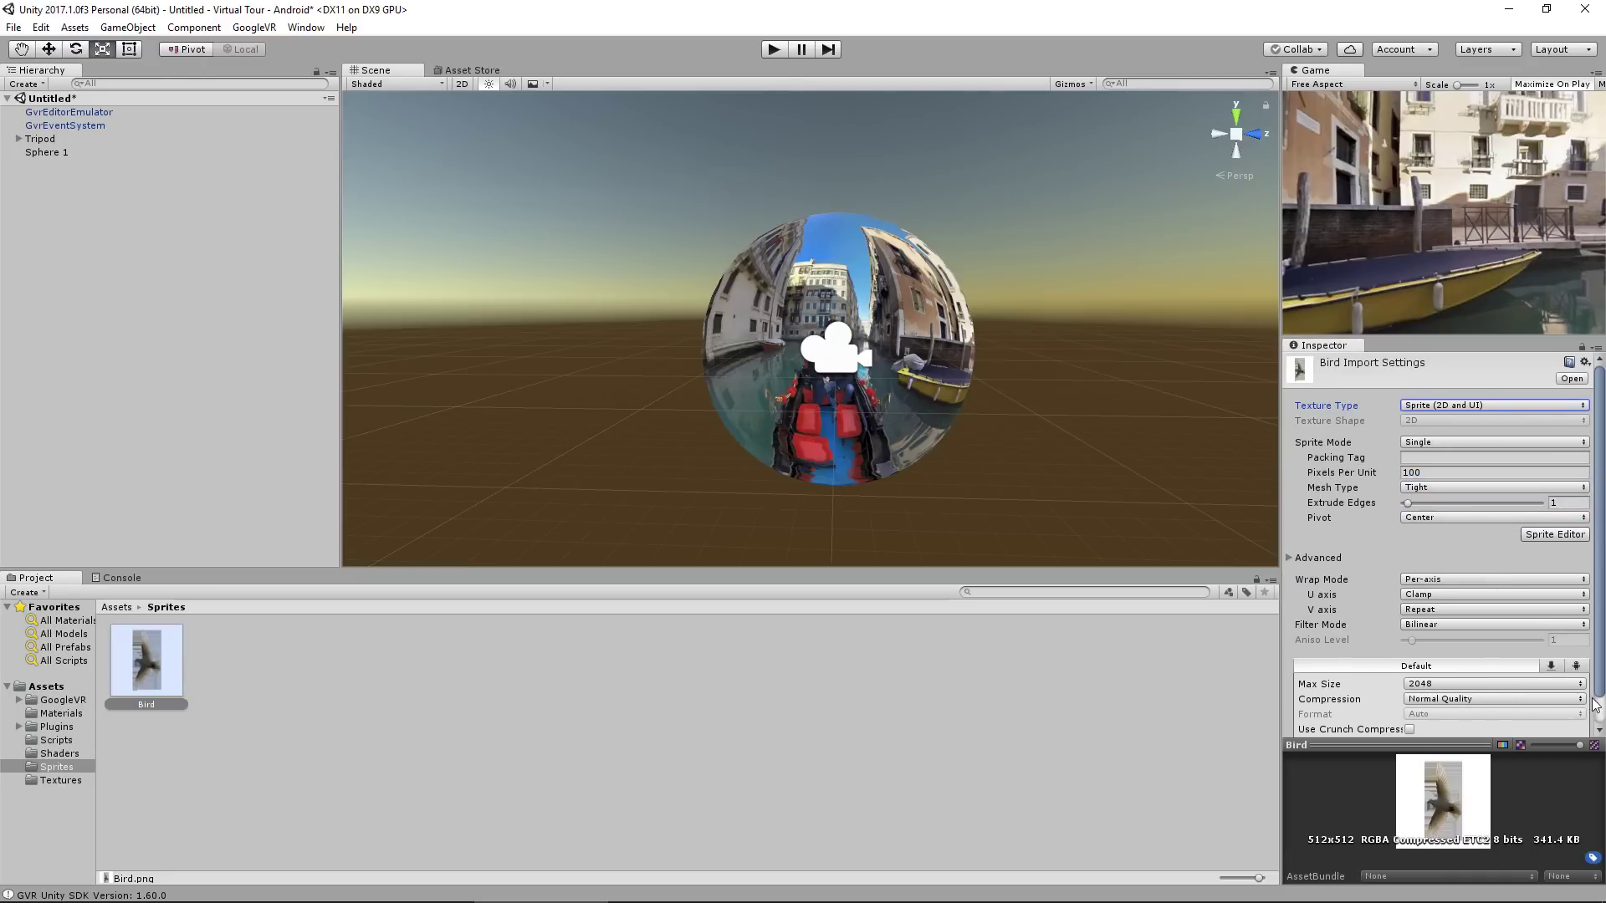
pyautogui.scroll(-1, 1577, 662)
pyautogui.click(1571, 722)
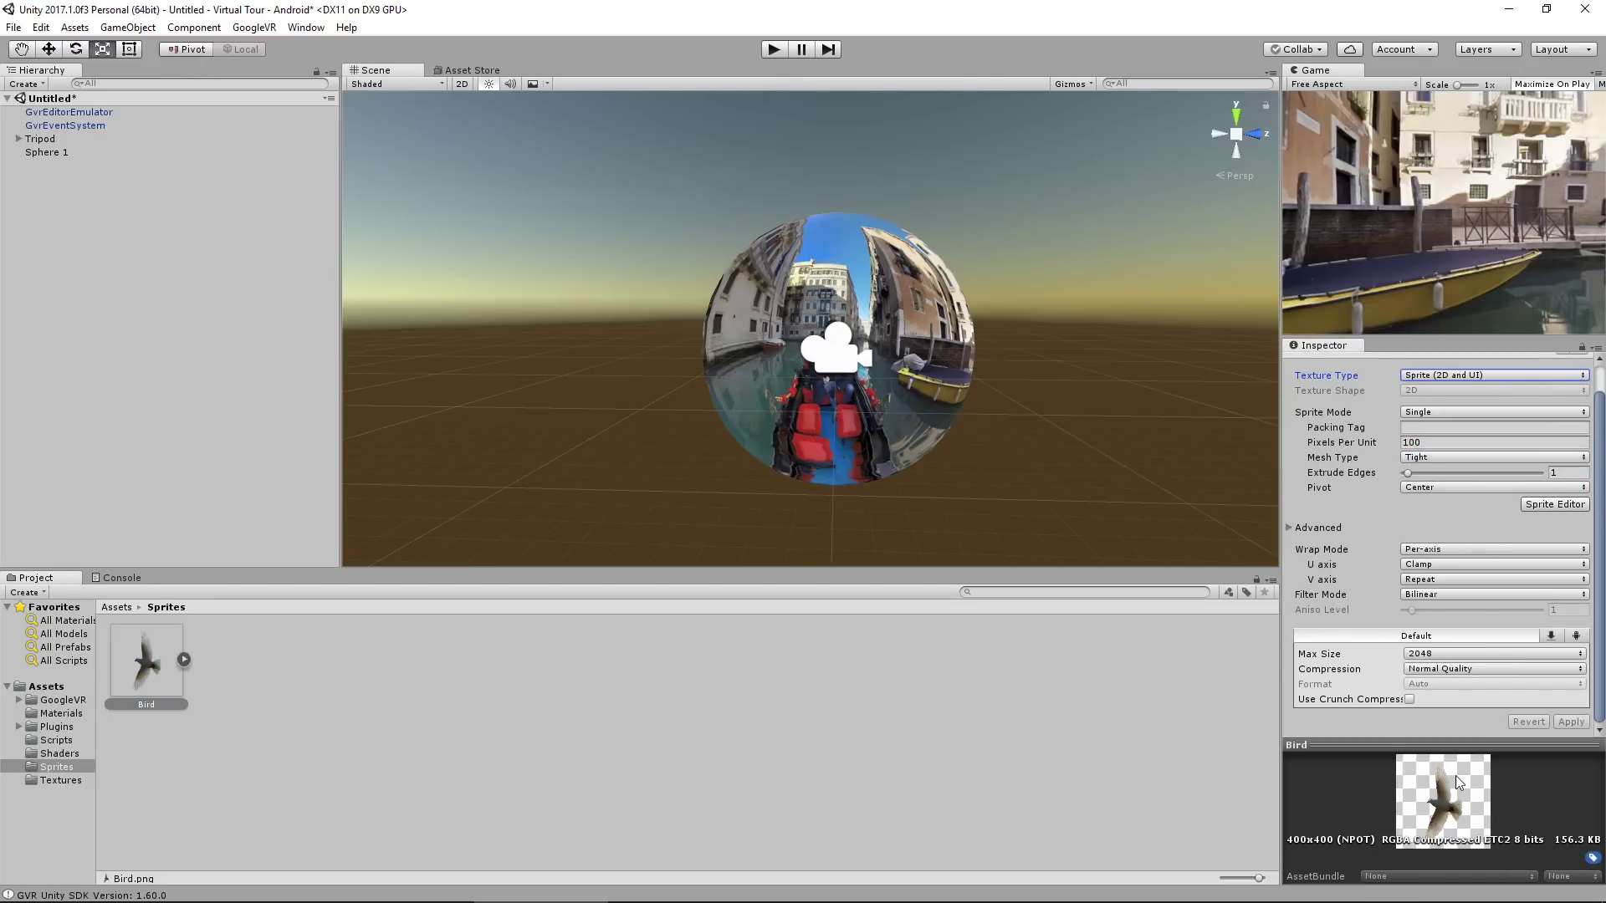
# Drop the Bird sprite into the scene as its own object, undoing two misplaced attempts
pyautogui.moveTo(134, 654); pyautogui.dragTo(599, 388)
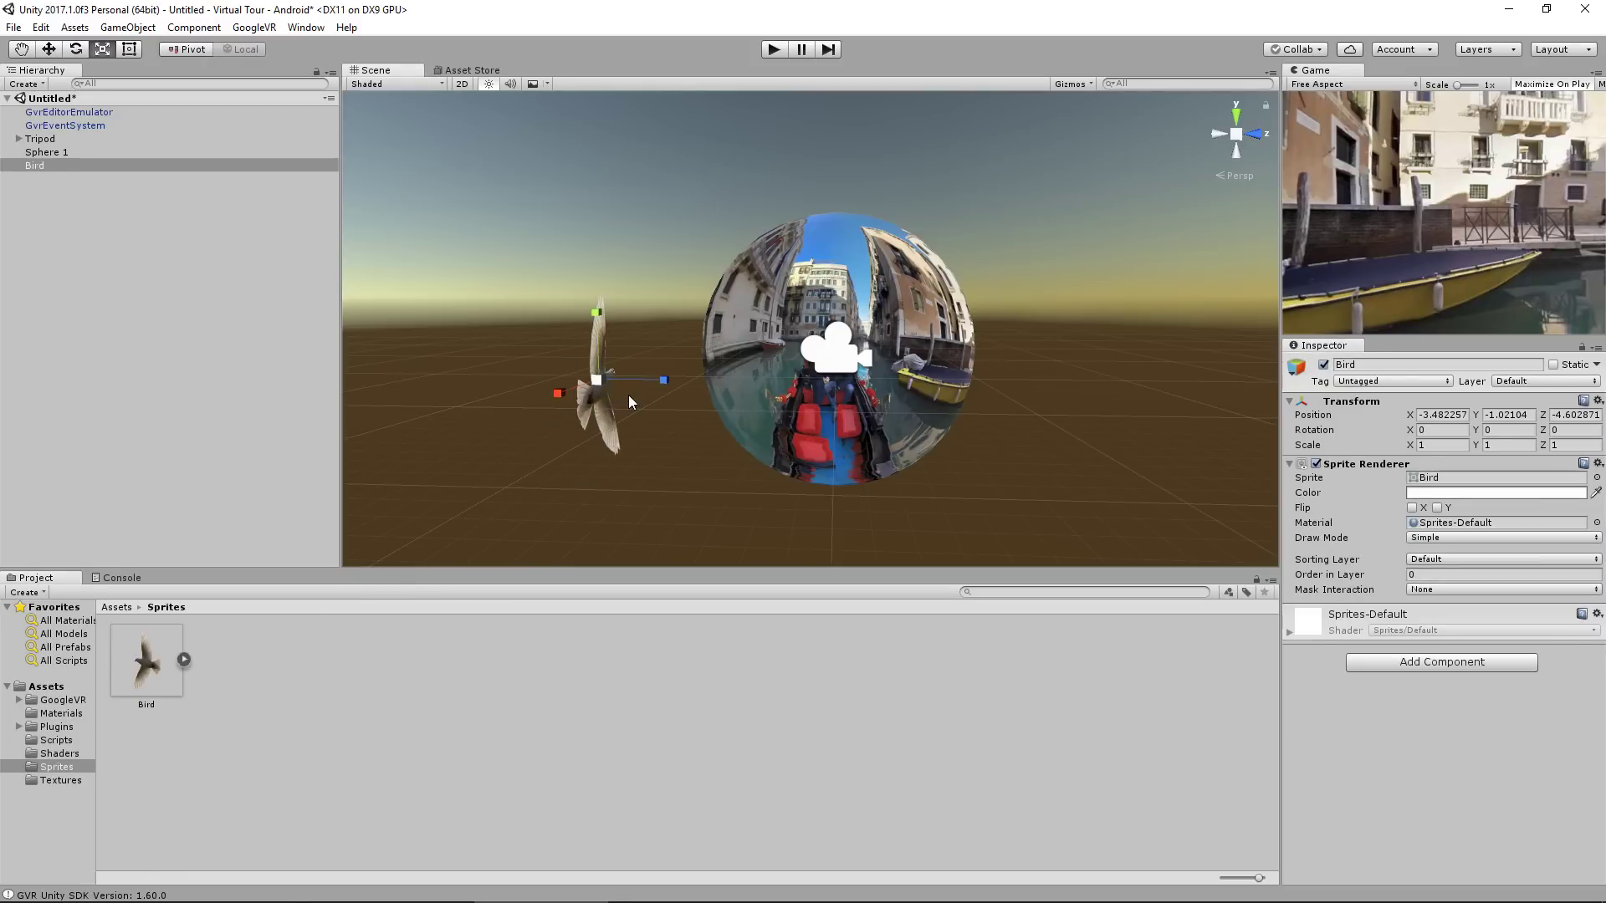
pyautogui.hotkey('ctrl', 'z')
pyautogui.moveTo(469, 553); pyautogui.dragTo(870, 383)
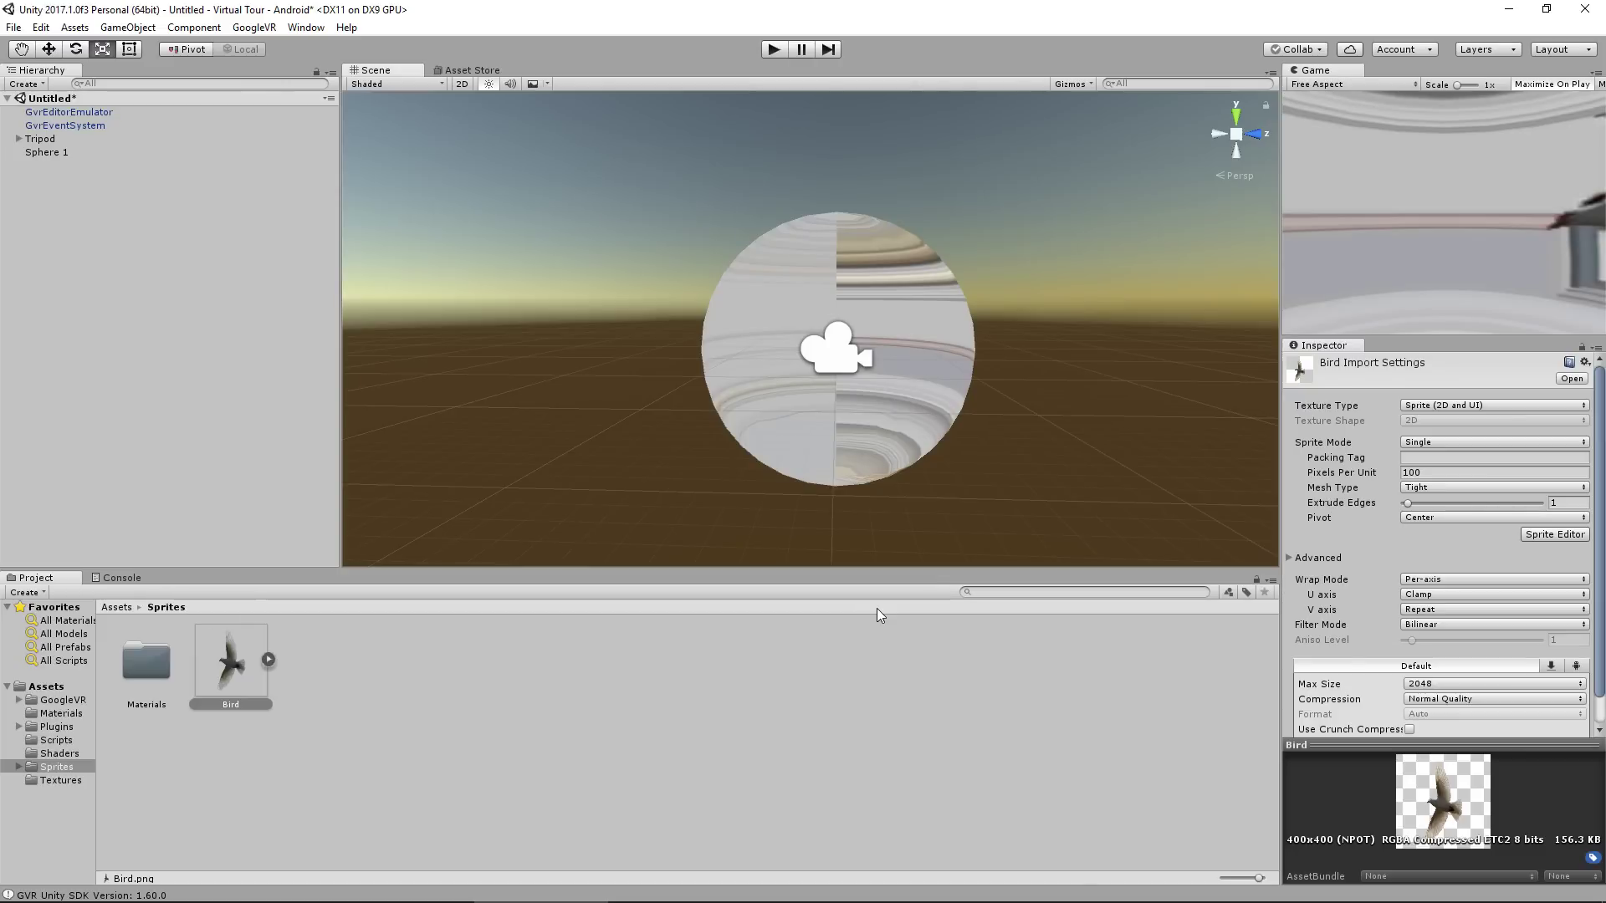
pyautogui.hotkey('ctrl', 'z')
pyautogui.moveTo(242, 671); pyautogui.dragTo(599, 413)
pyautogui.moveTo(801, 424); pyautogui.dragTo(1119, 438, button='right')
# Move the Bird into the sphere along Z and shrink it slightly
pyautogui.press('w')
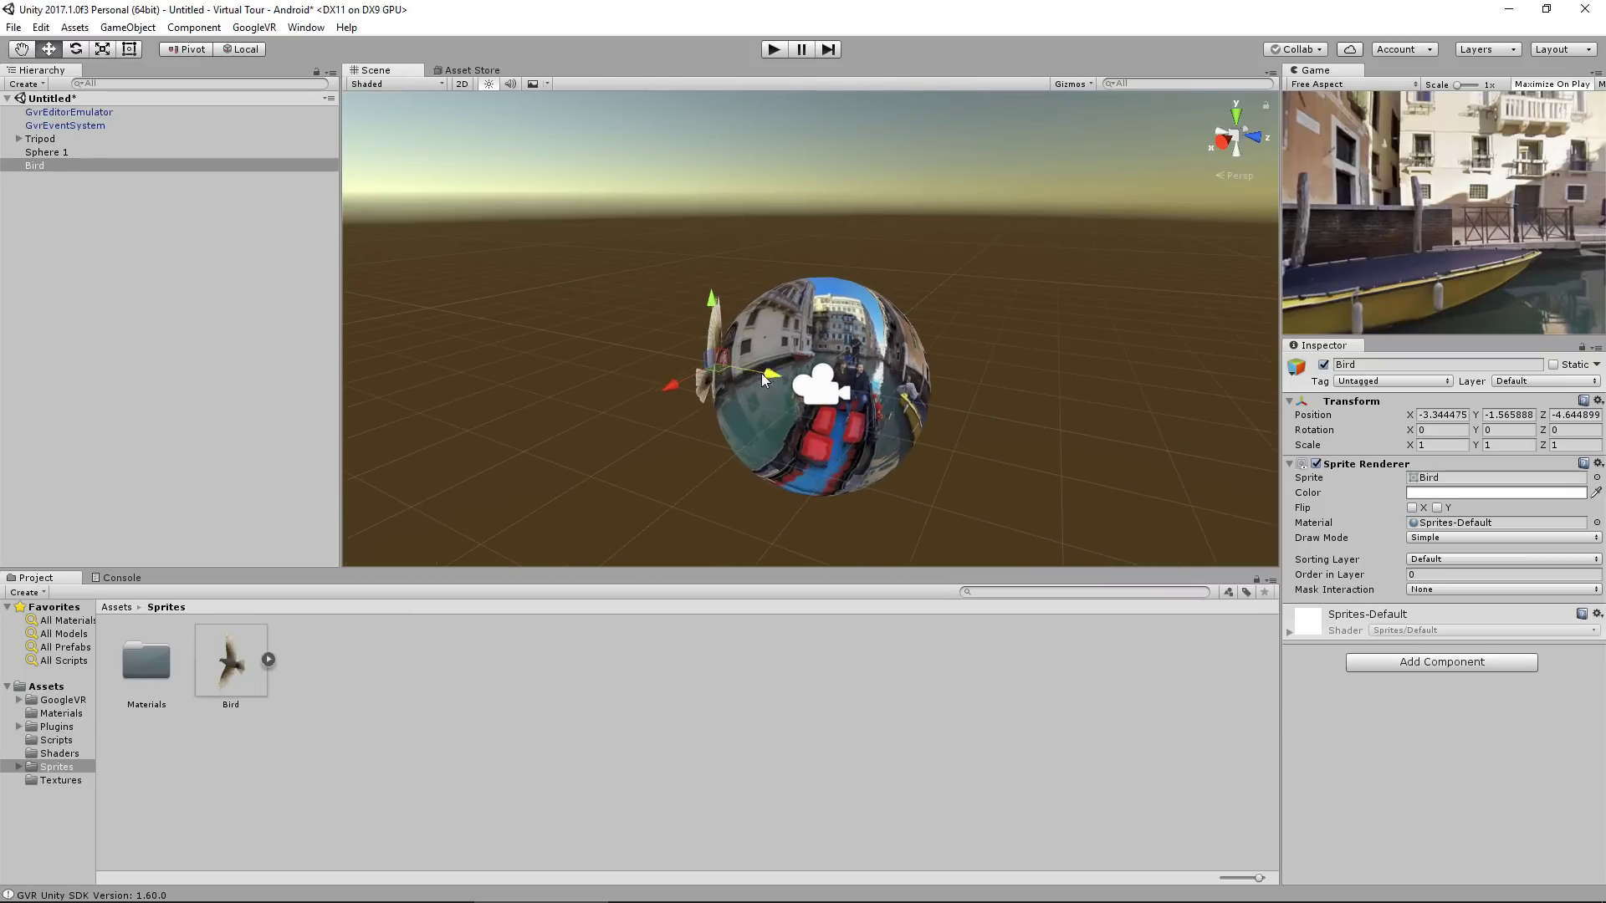
pyautogui.moveTo(770, 375); pyautogui.dragTo(870, 395)
pyautogui.moveTo(775, 415)
pyautogui.mouseDown()
pyautogui.moveTo(759, 444)
pyautogui.moveTo(774, 340)
pyautogui.moveTo(779, 383)
pyautogui.moveTo(736, 391)
pyautogui.moveTo(778, 375)
pyautogui.moveTo(768, 425)
pyautogui.mouseUp()
pyautogui.press('r')
pyautogui.scroll(10, 860, 481)
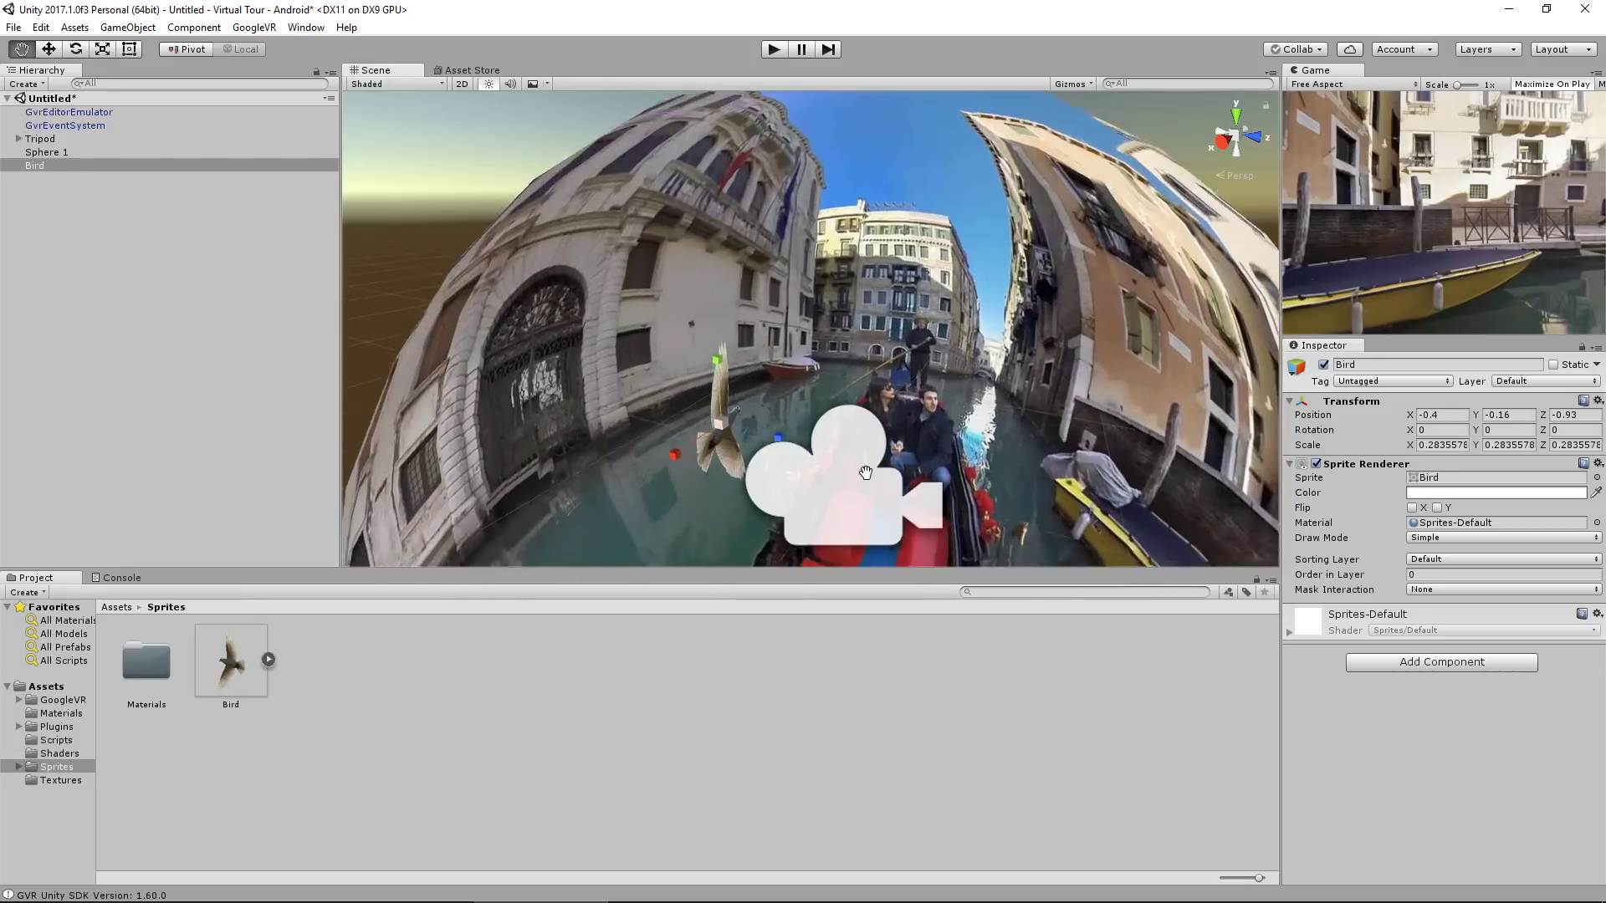
pyautogui.moveTo(666, 416); pyautogui.dragTo(658, 425)
pyautogui.moveTo(1011, 339); pyautogui.dragTo(927, 379, button='middle')
# Tilt the Bird around its X axis to face inward and nudge its position
pyautogui.press('e')
pyautogui.moveTo(641, 435); pyautogui.dragTo(966, 69)
pyautogui.press('w')
pyautogui.press('f')
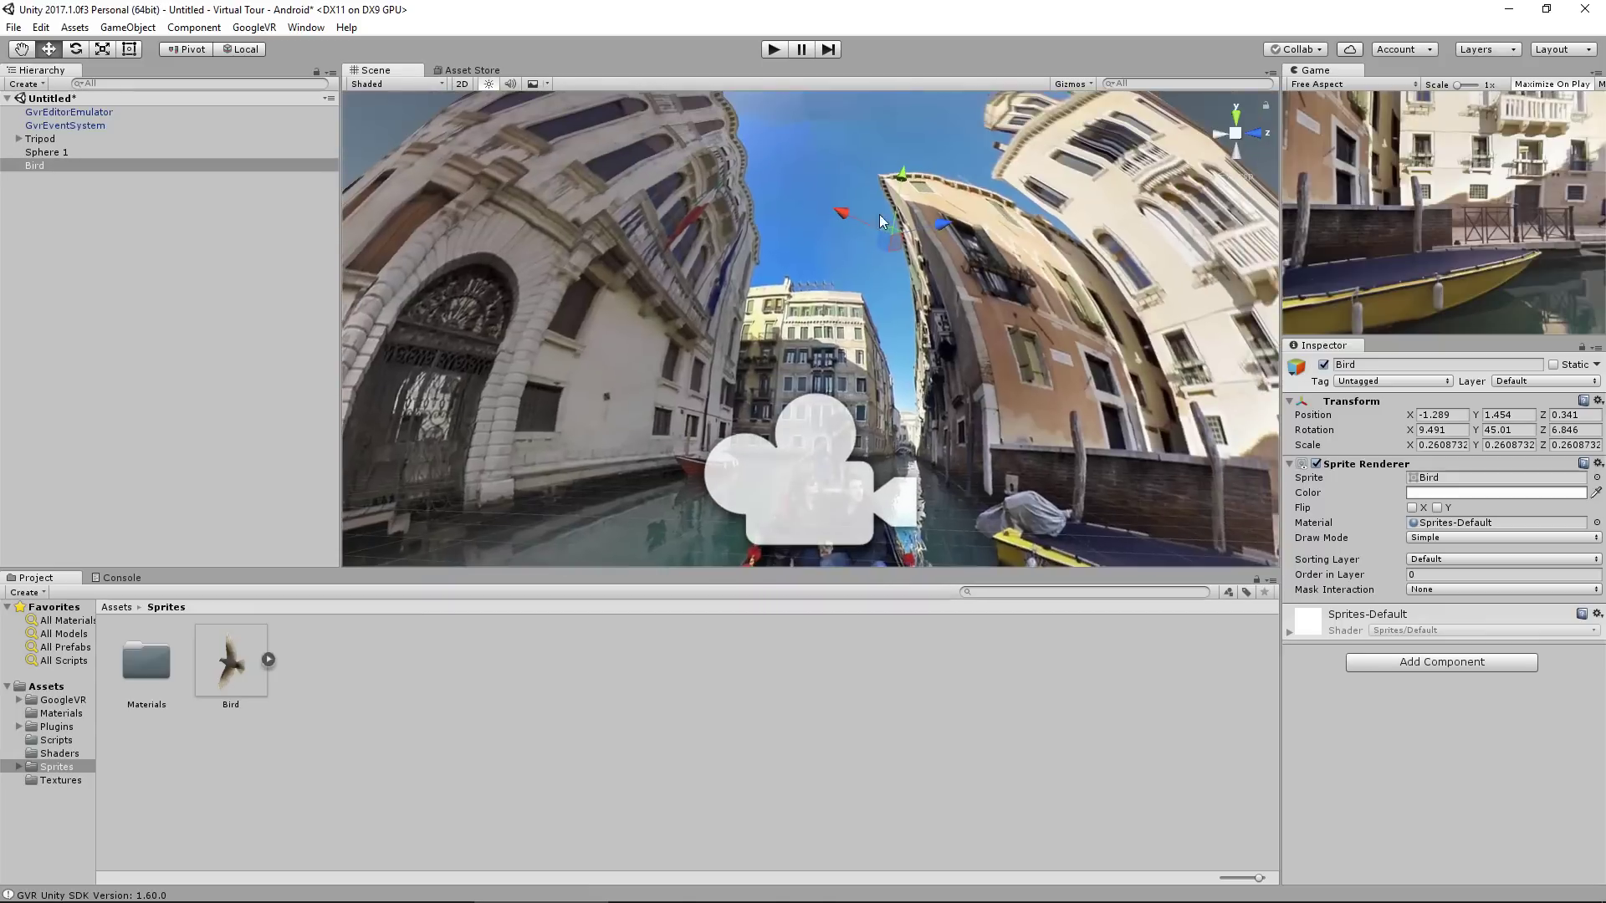
pyautogui.moveTo(849, 275); pyautogui.dragTo(901, 266)
pyautogui.press('e')
pyautogui.press('w')
pyautogui.press('r')
pyautogui.press('w')
pyautogui.press('e')
pyautogui.press('w')
# Fine-tune the Bird's position above the canal and shrink it to about 0.15
pyautogui.moveTo(825, 219); pyautogui.dragTo(781, 199)
pyautogui.press('f')
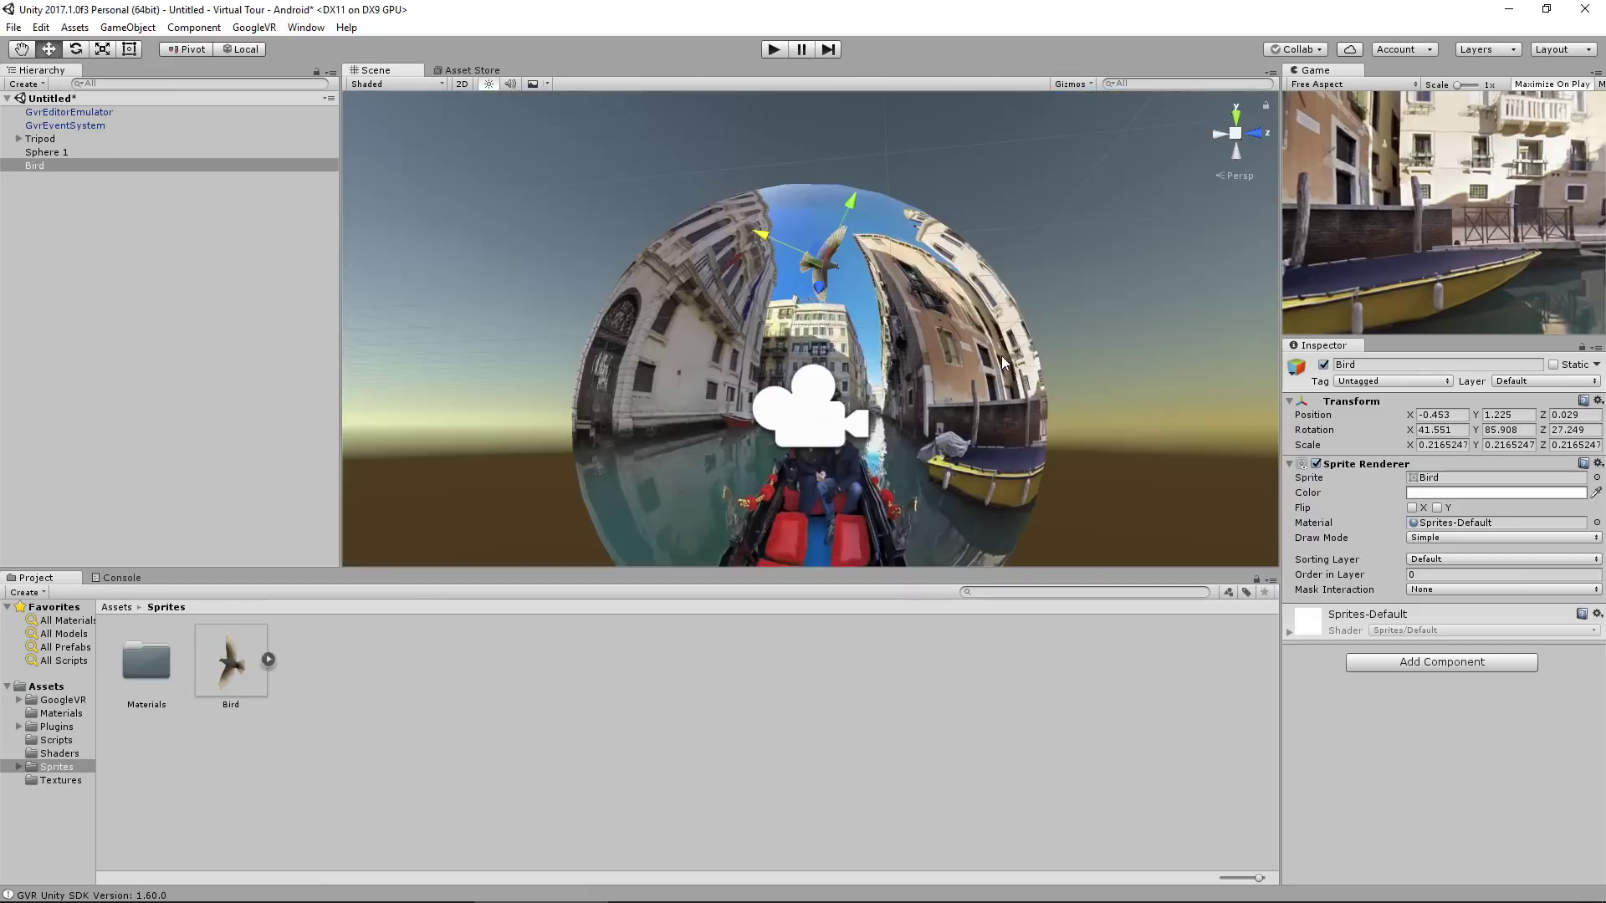
pyautogui.keyDown('alt'); pyautogui.moveTo(1007, 405); pyautogui.dragTo(847, 261); pyautogui.keyUp('alt')
pyautogui.press('r')
pyautogui.moveTo(804, 204); pyautogui.dragTo(801, 221)
pyautogui.keyDown('alt'); pyautogui.moveTo(885, 314); pyautogui.dragTo(897, 409); pyautogui.keyUp('alt')
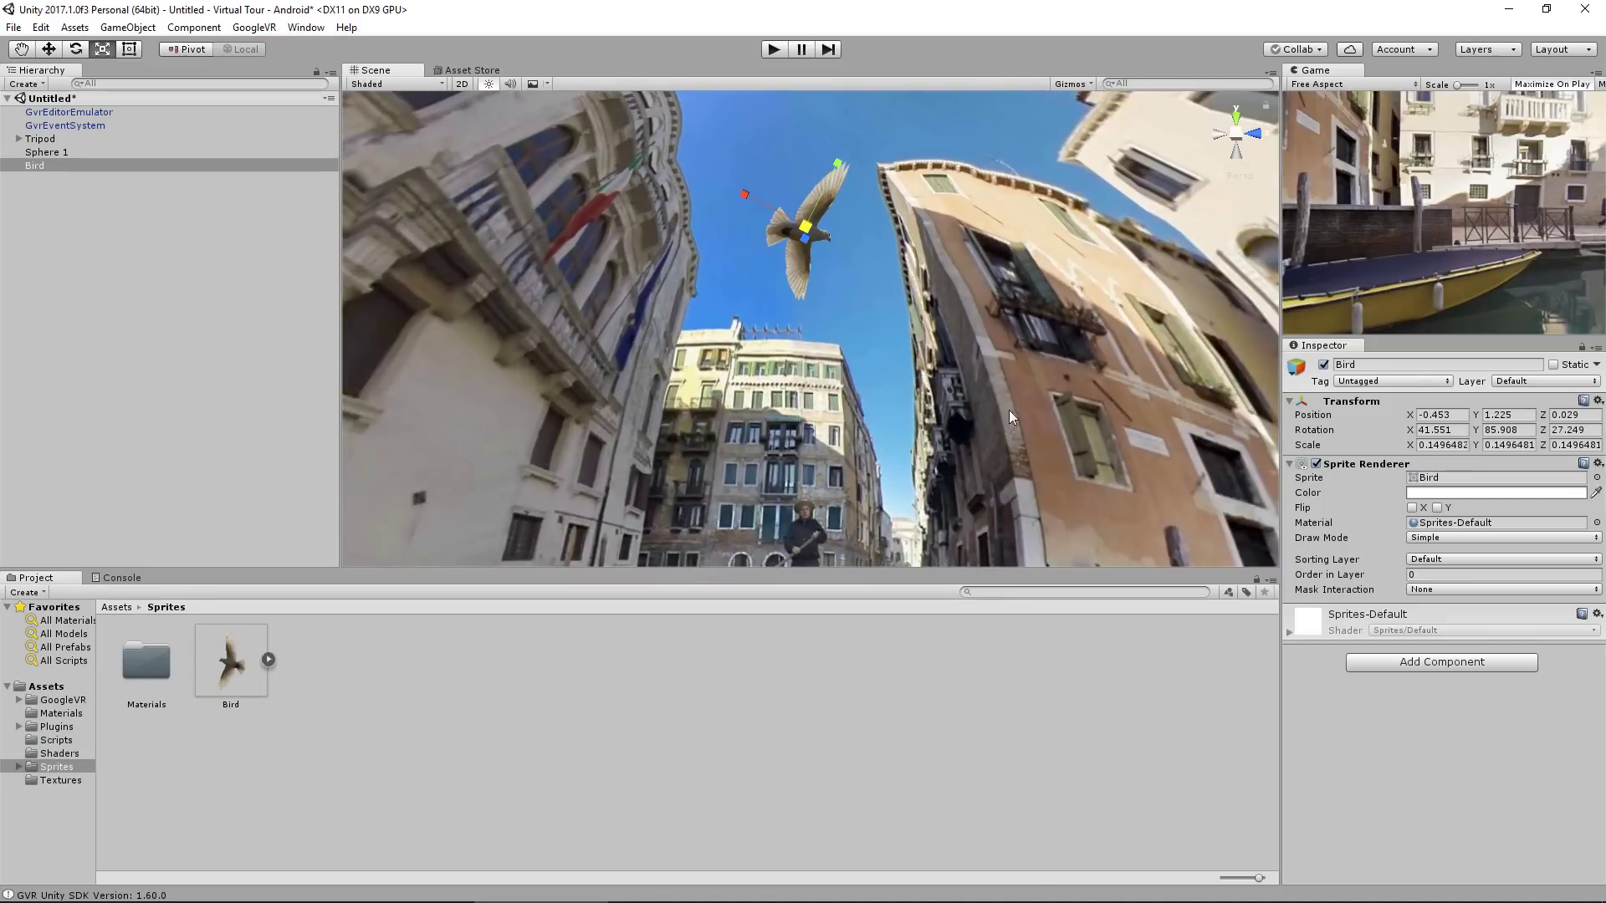
# Nest the Bird sprite under Sphere 1 in the Hierarchy
pyautogui.moveTo(41, 164); pyautogui.dragTo(48, 151)
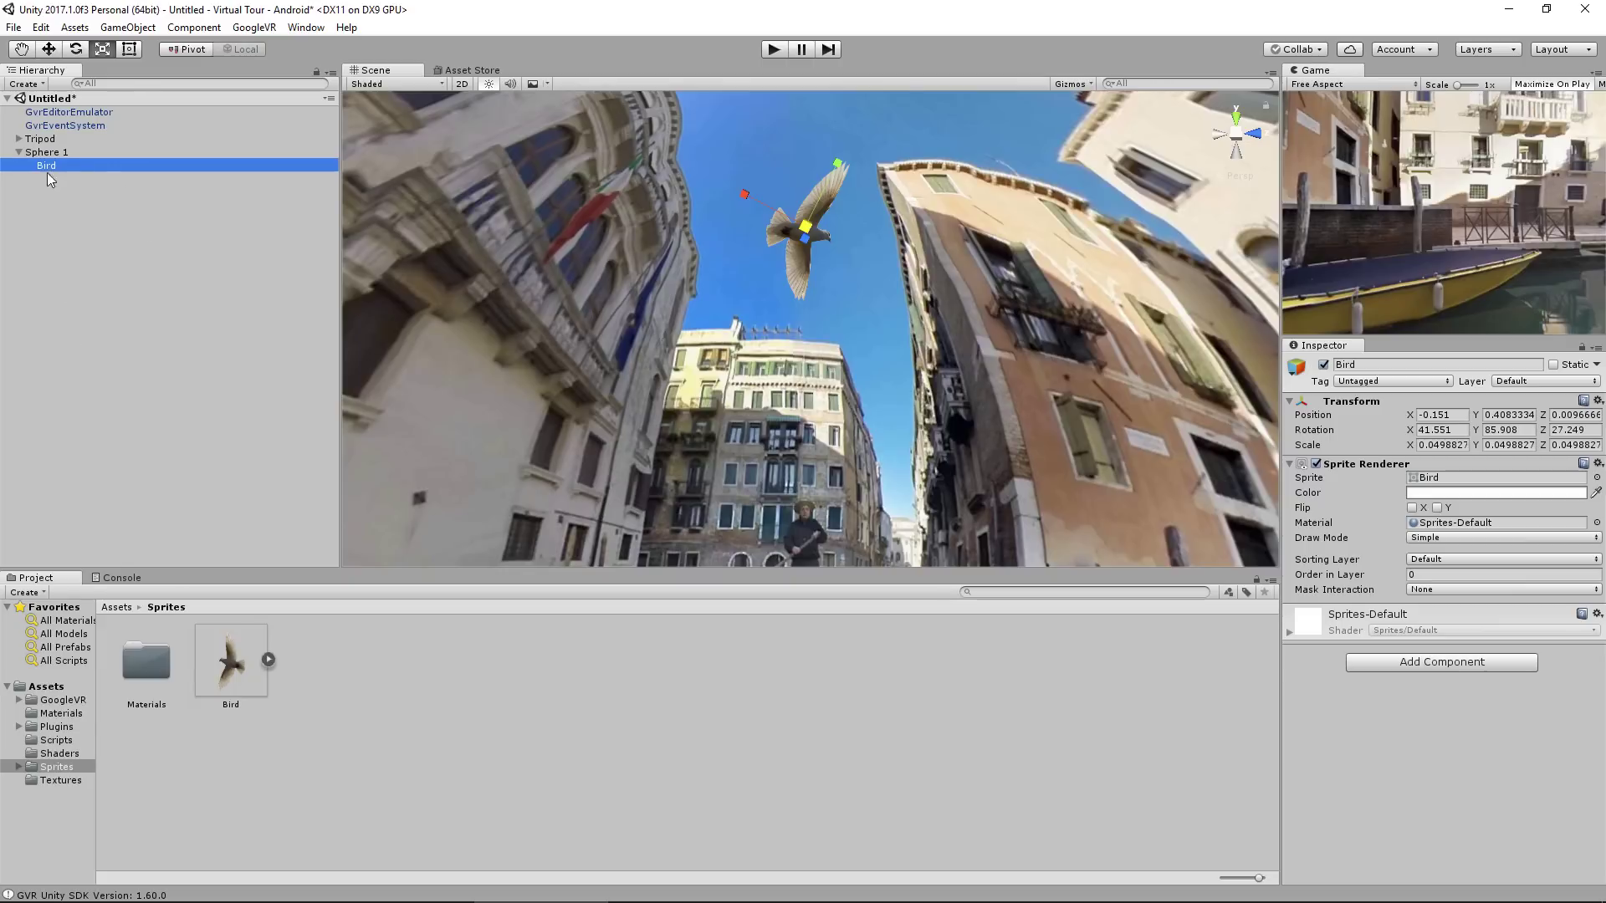
pyautogui.click(19, 151)
pyautogui.click(3, 154)
pyautogui.click(18, 151)
# Add a Sphere Collider with radius 2 to Bird
pyautogui.click(48, 164)
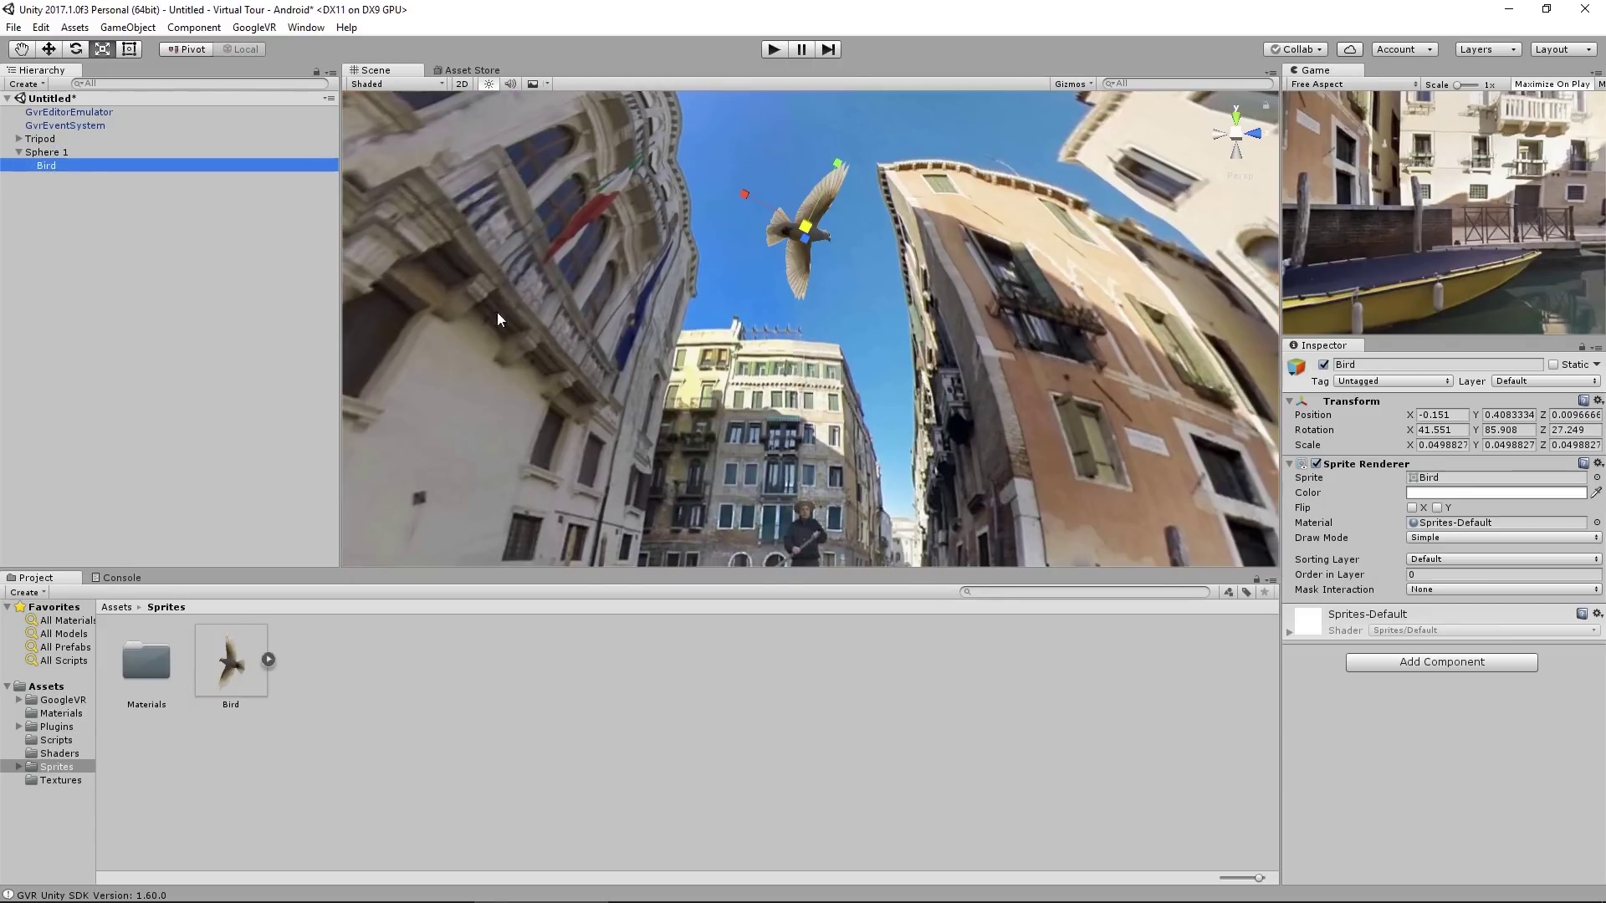
pyautogui.click(1468, 662)
pyautogui.click(1414, 457)
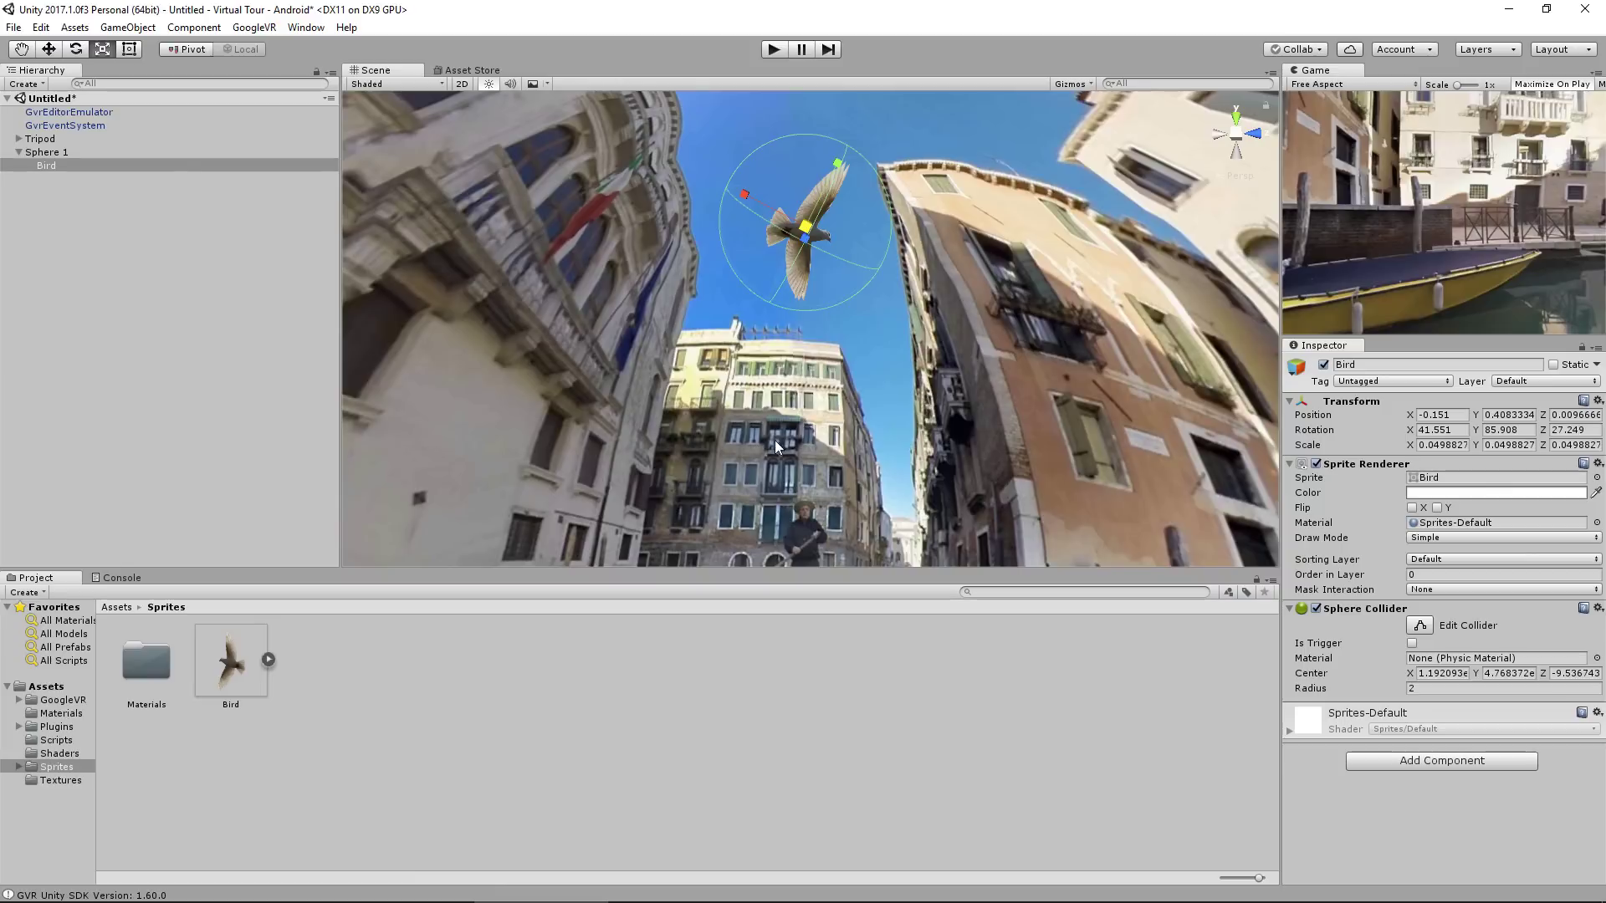
# Attach the SphereChanger script from the Scripts folder to Bird
pyautogui.click(59, 740)
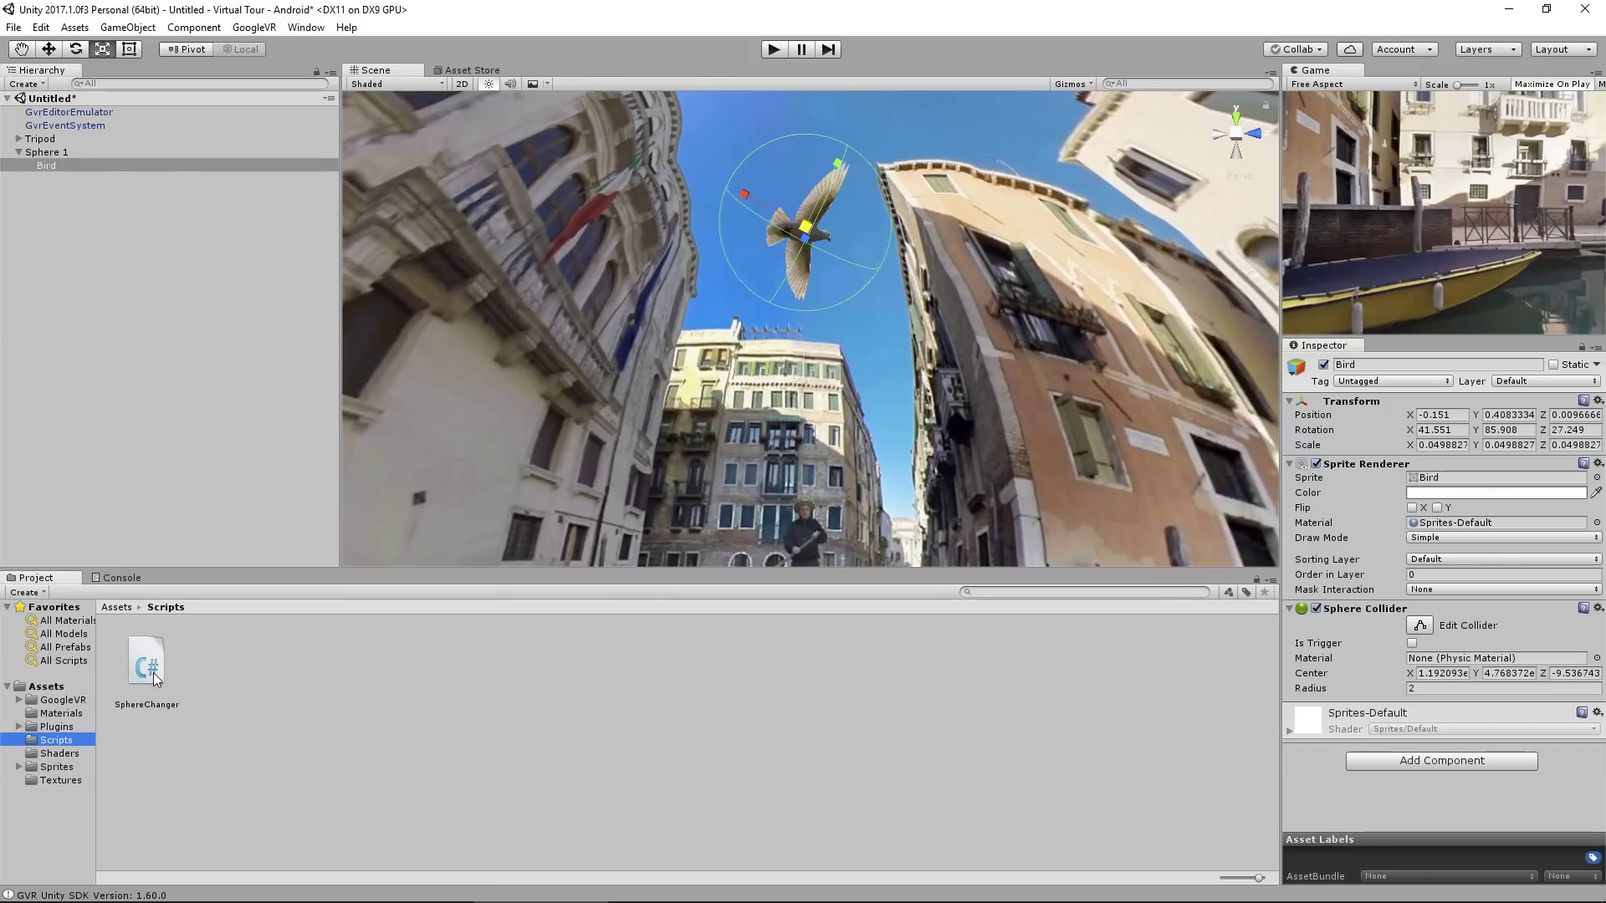
pyautogui.moveTo(159, 669); pyautogui.dragTo(57, 141)
pyautogui.click(89, 170)
# Add an Event Trigger component to Bird with a PointerDown event type
pyautogui.click(1443, 761)
pyautogui.write('trigg')
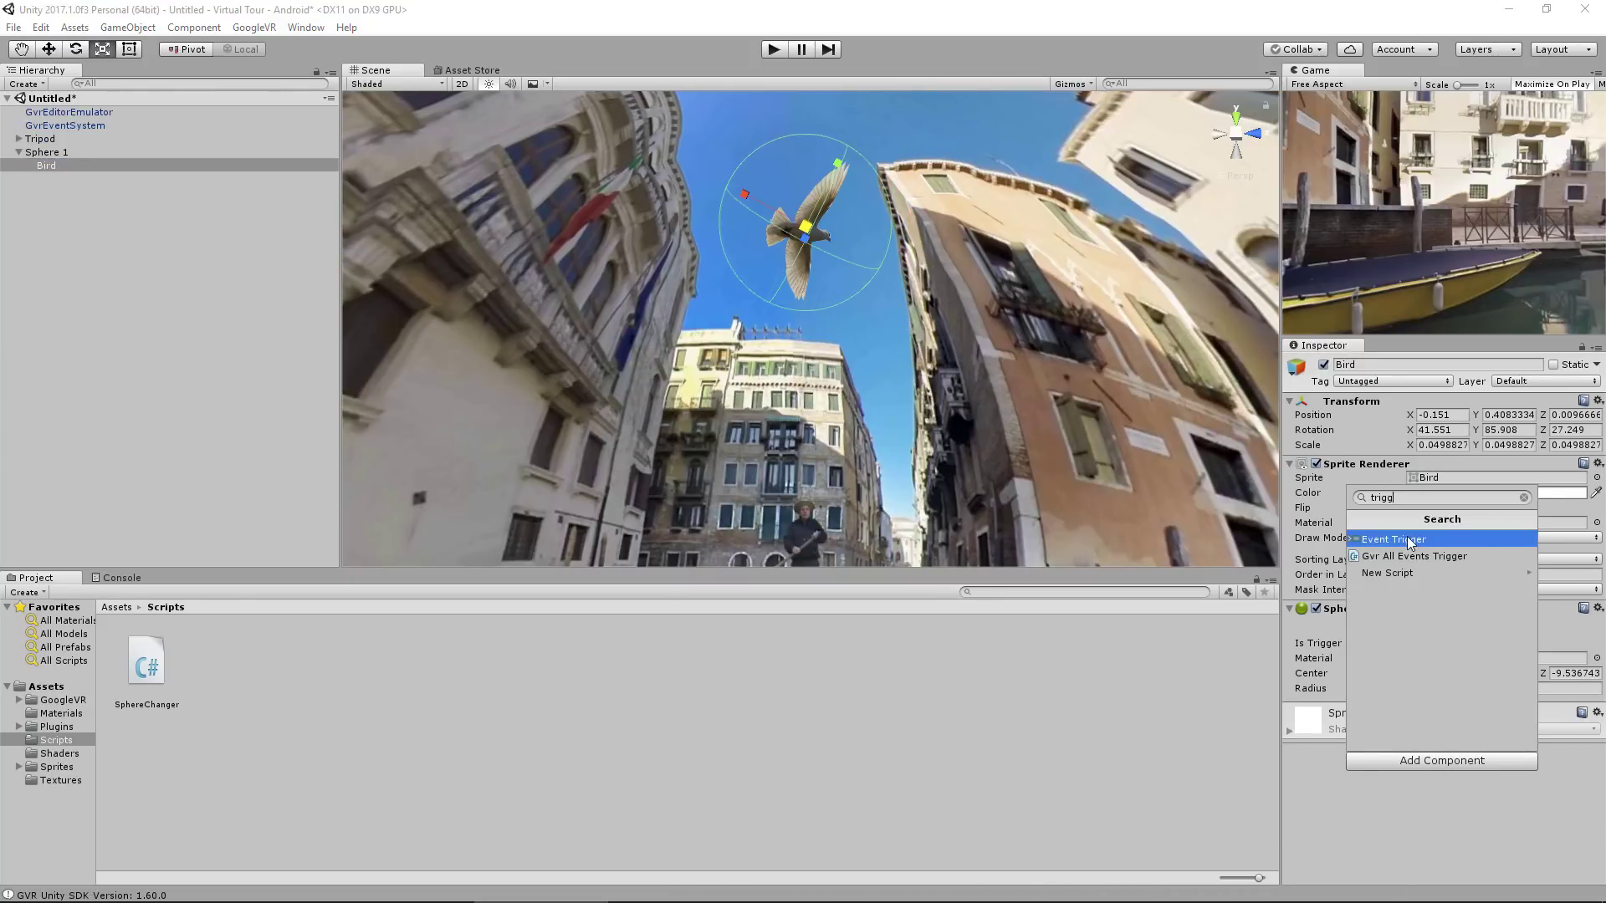
pyautogui.click(1410, 541)
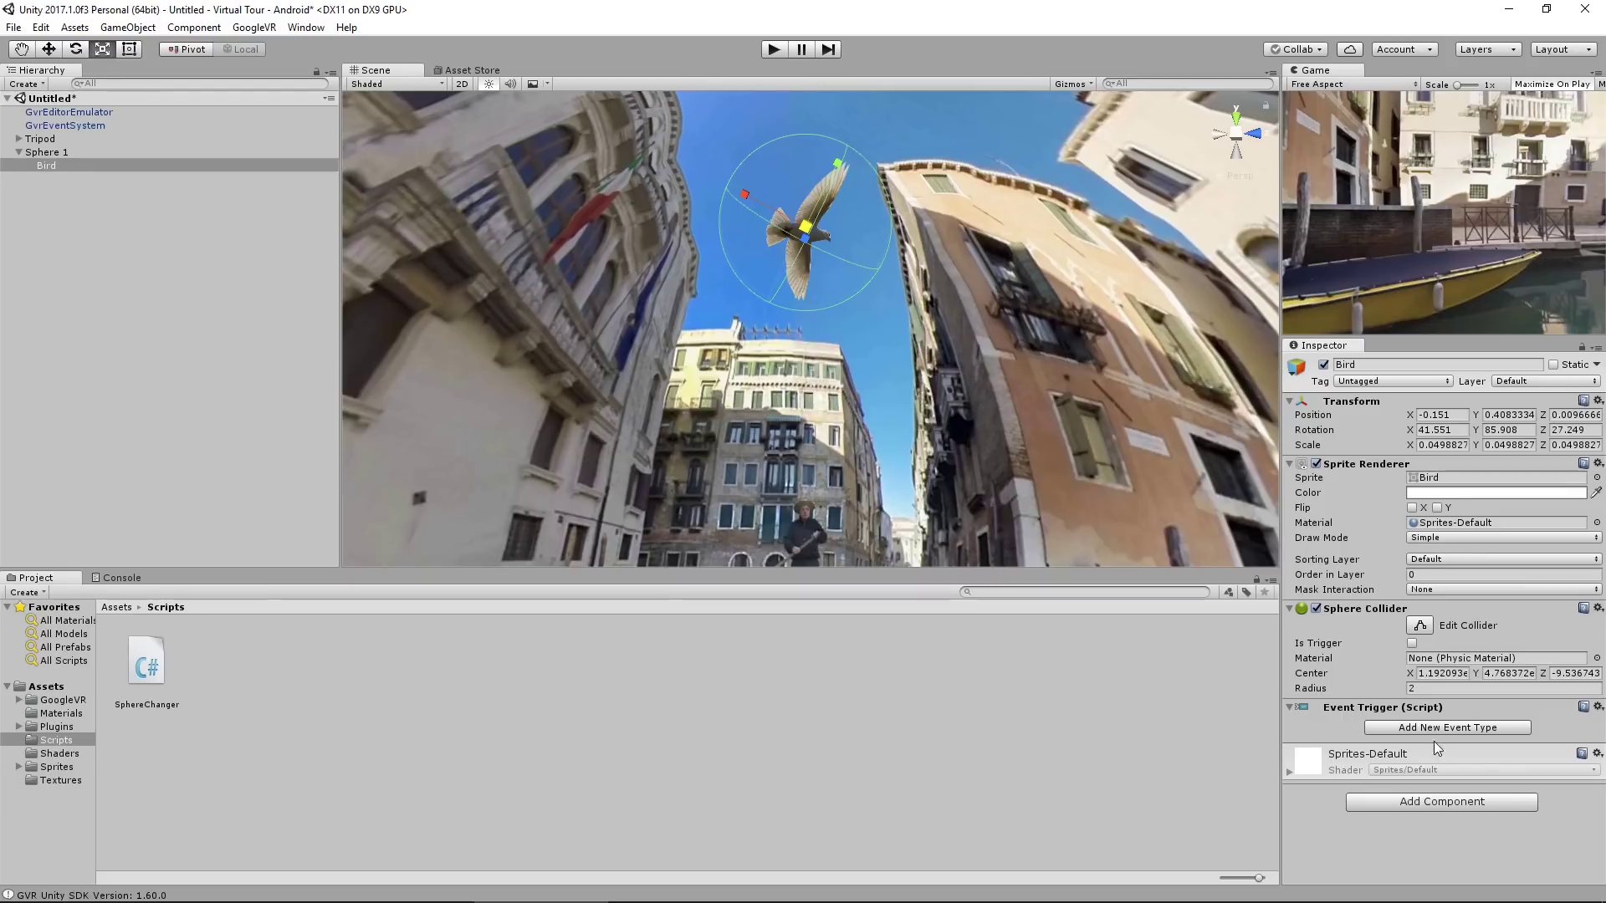
pyautogui.click(1458, 730)
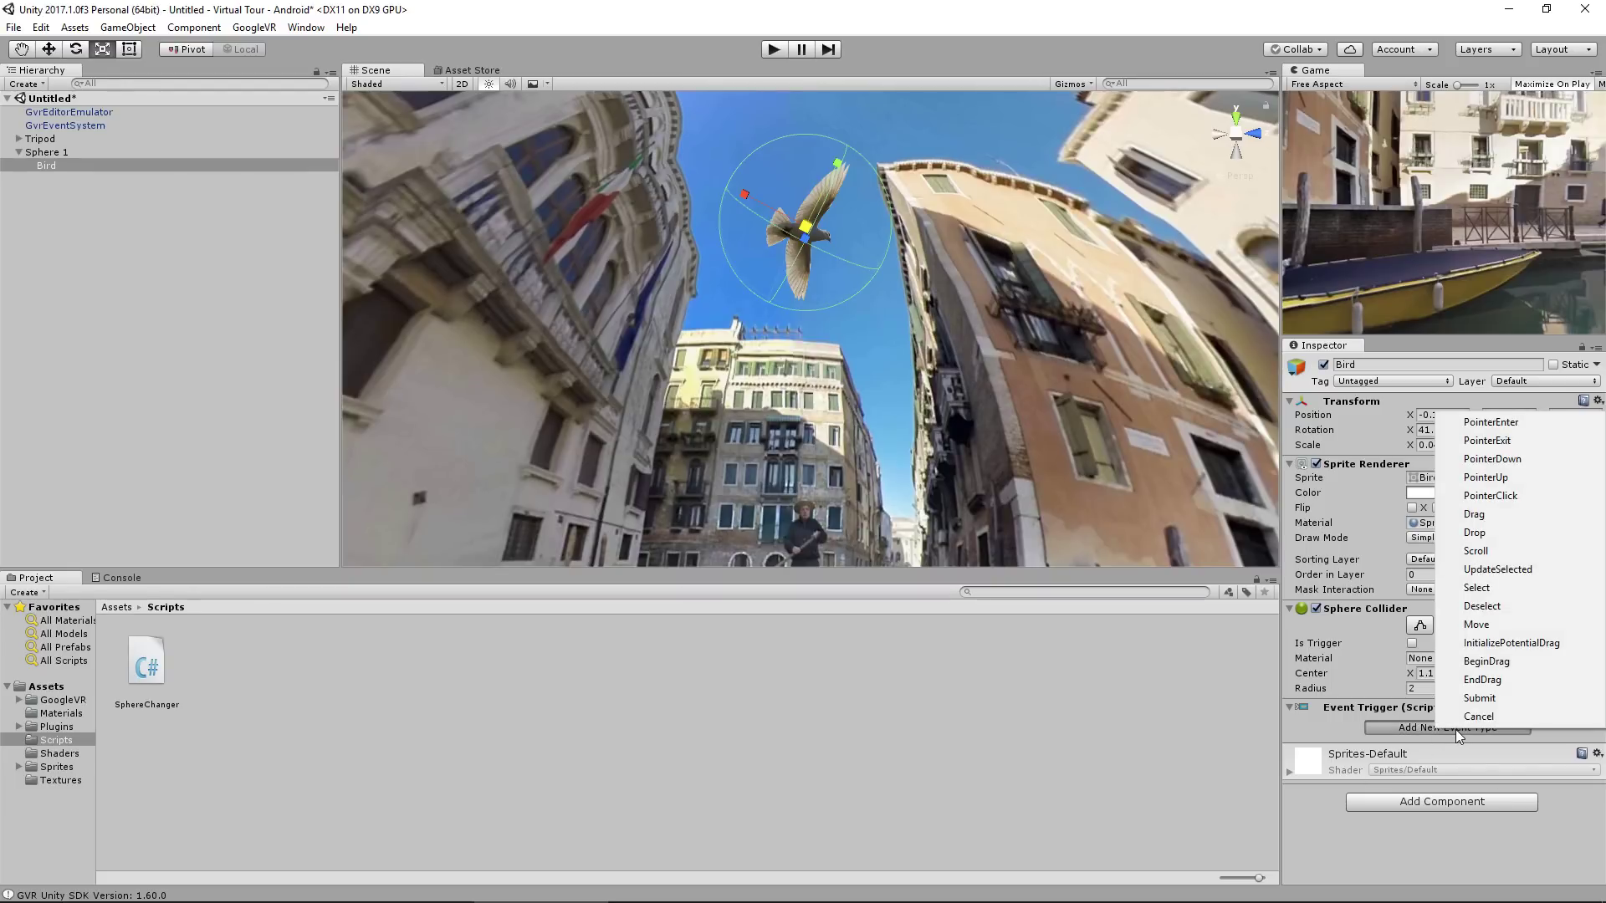
pyautogui.click(1518, 459)
pyautogui.scroll(-1, 1422, 733)
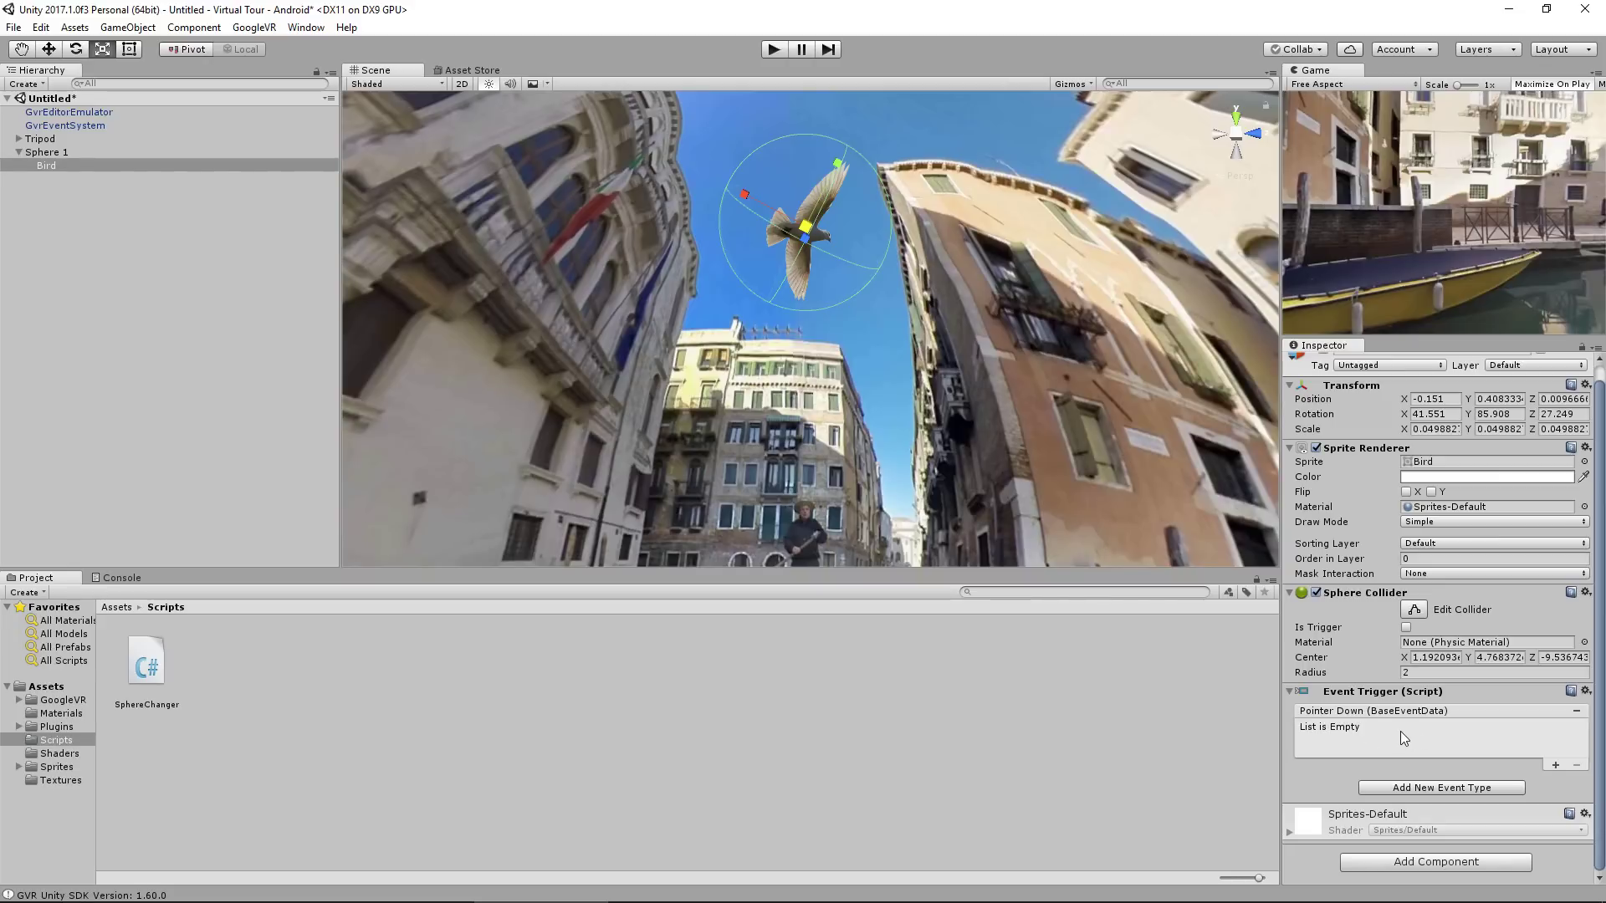
# Add a Pointer Down action targeting Tripod that calls SphereChanger.ChangeSphere (Transform)
pyautogui.click(1556, 766)
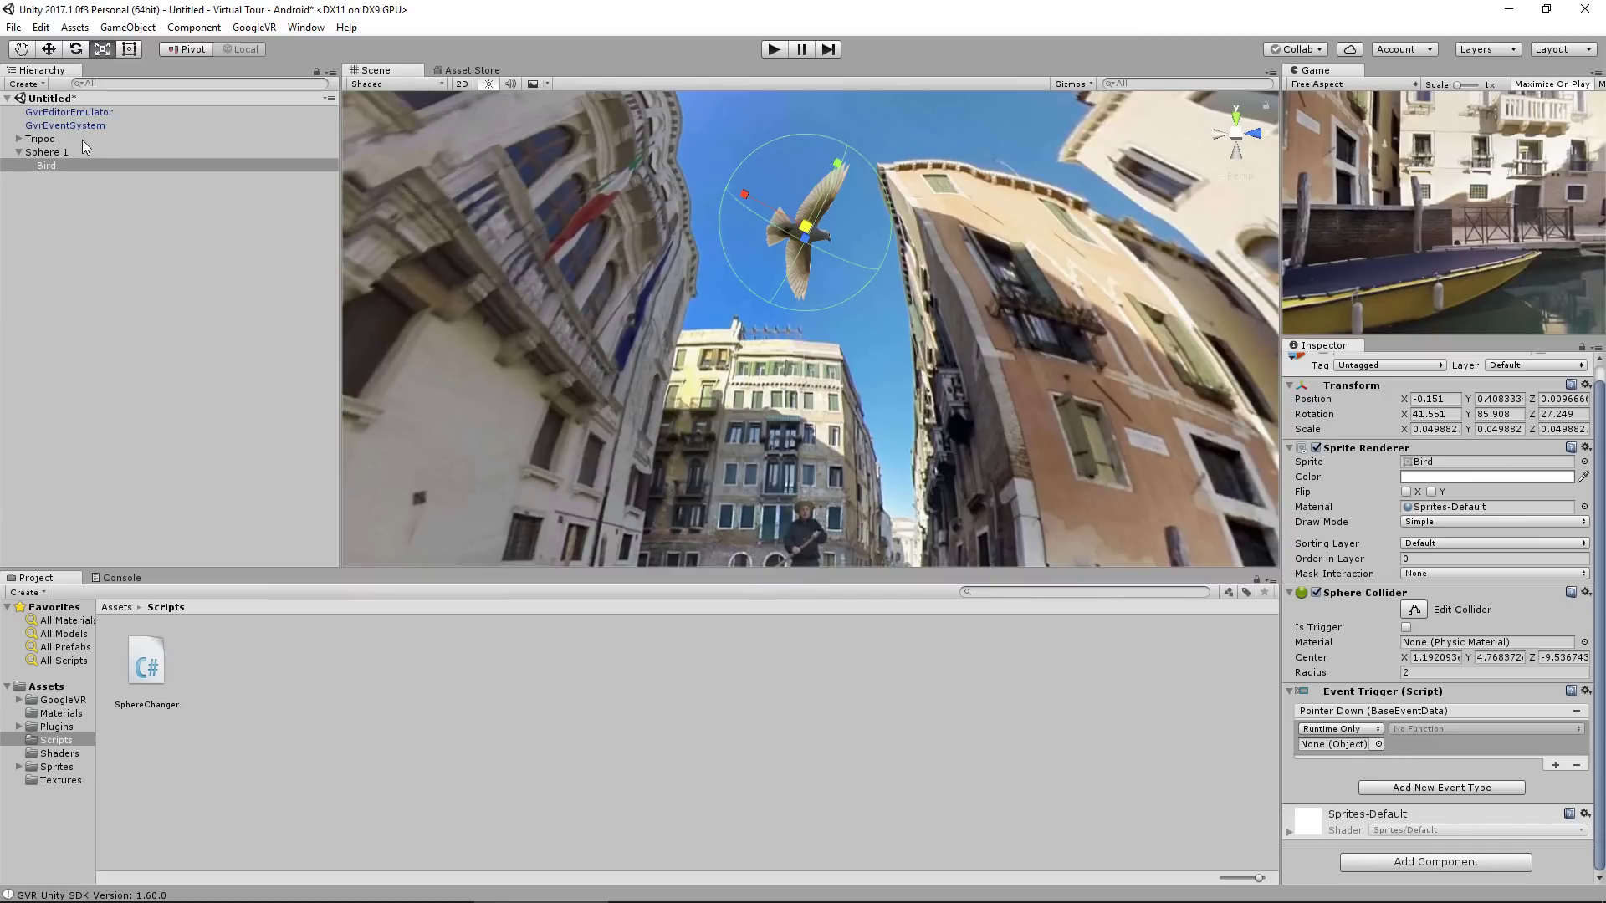
pyautogui.click(1378, 744)
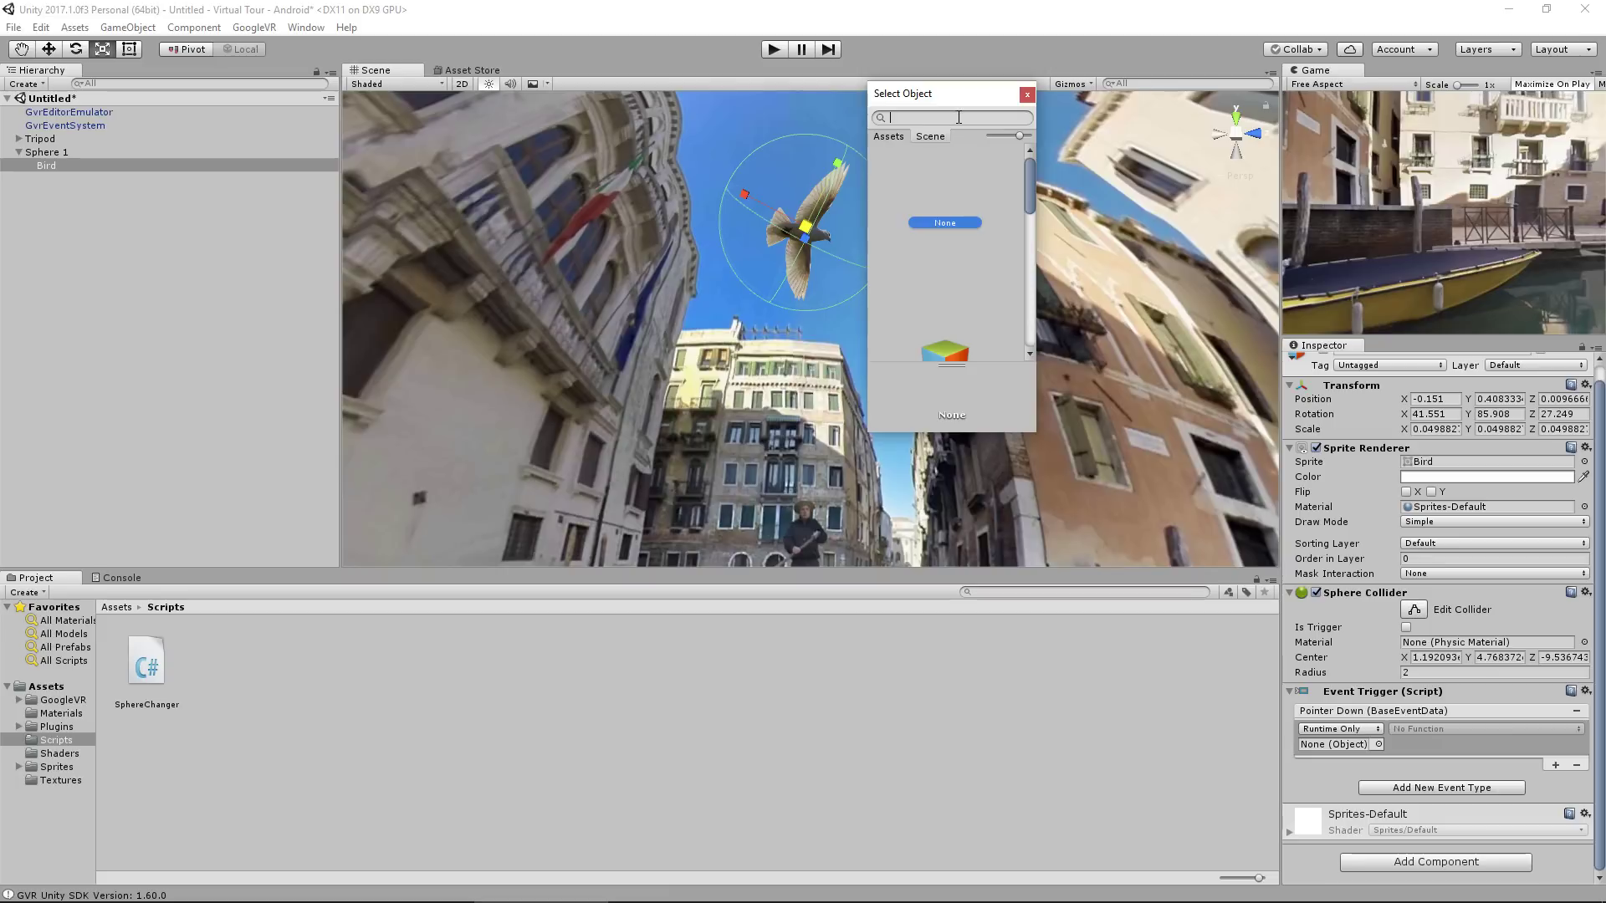
pyautogui.write('tripo')
pyautogui.doubleClick(920, 164)
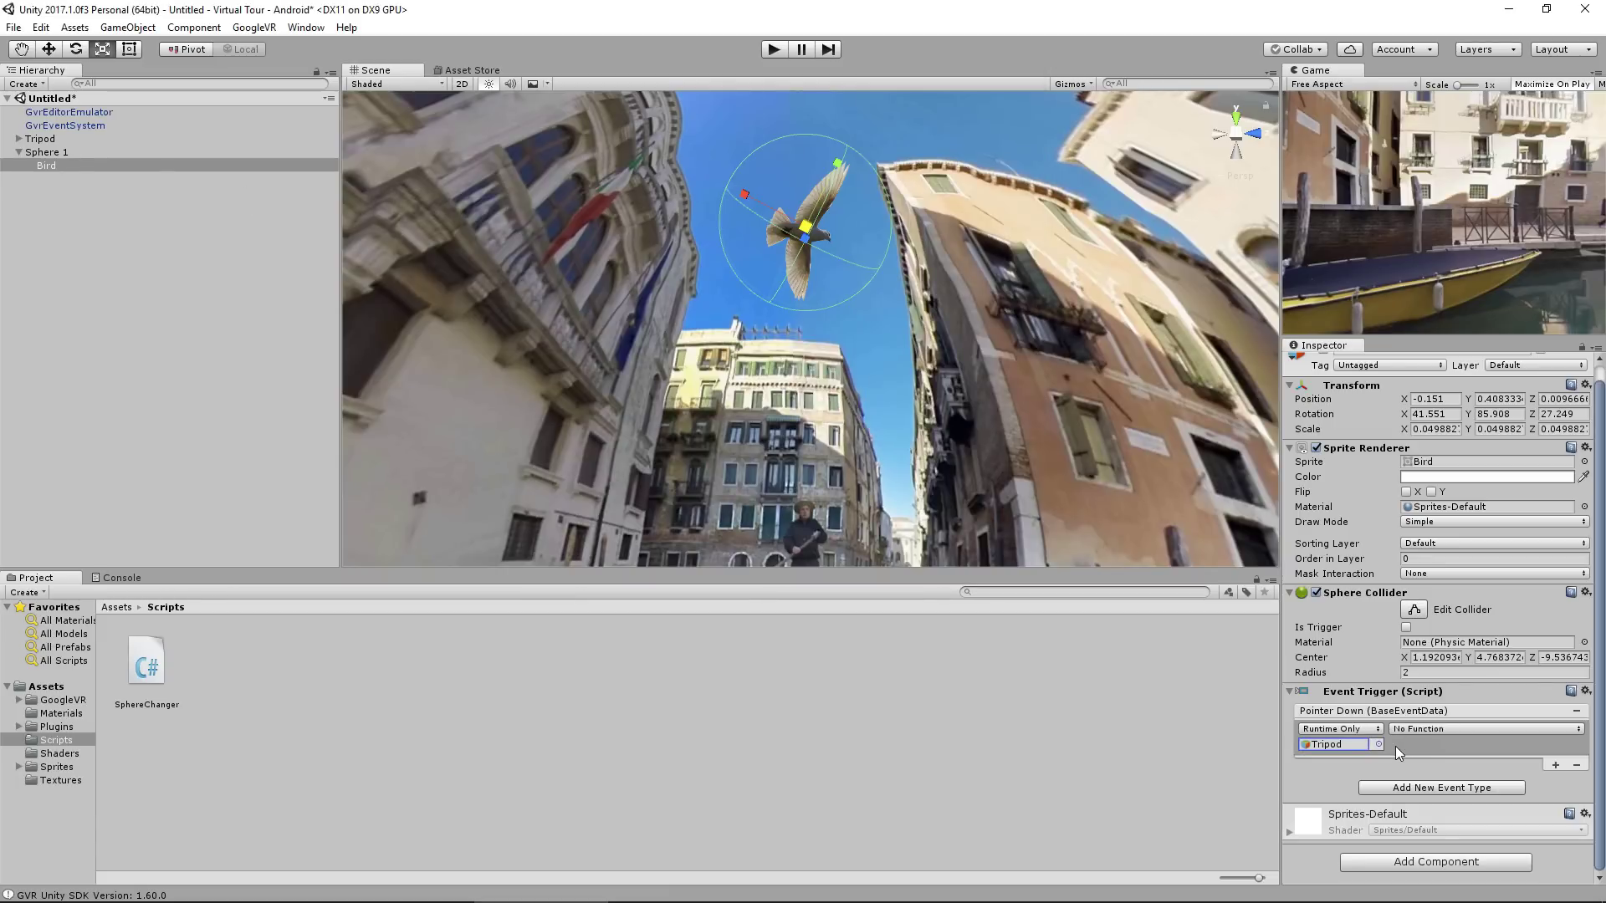
pyautogui.click(1427, 729)
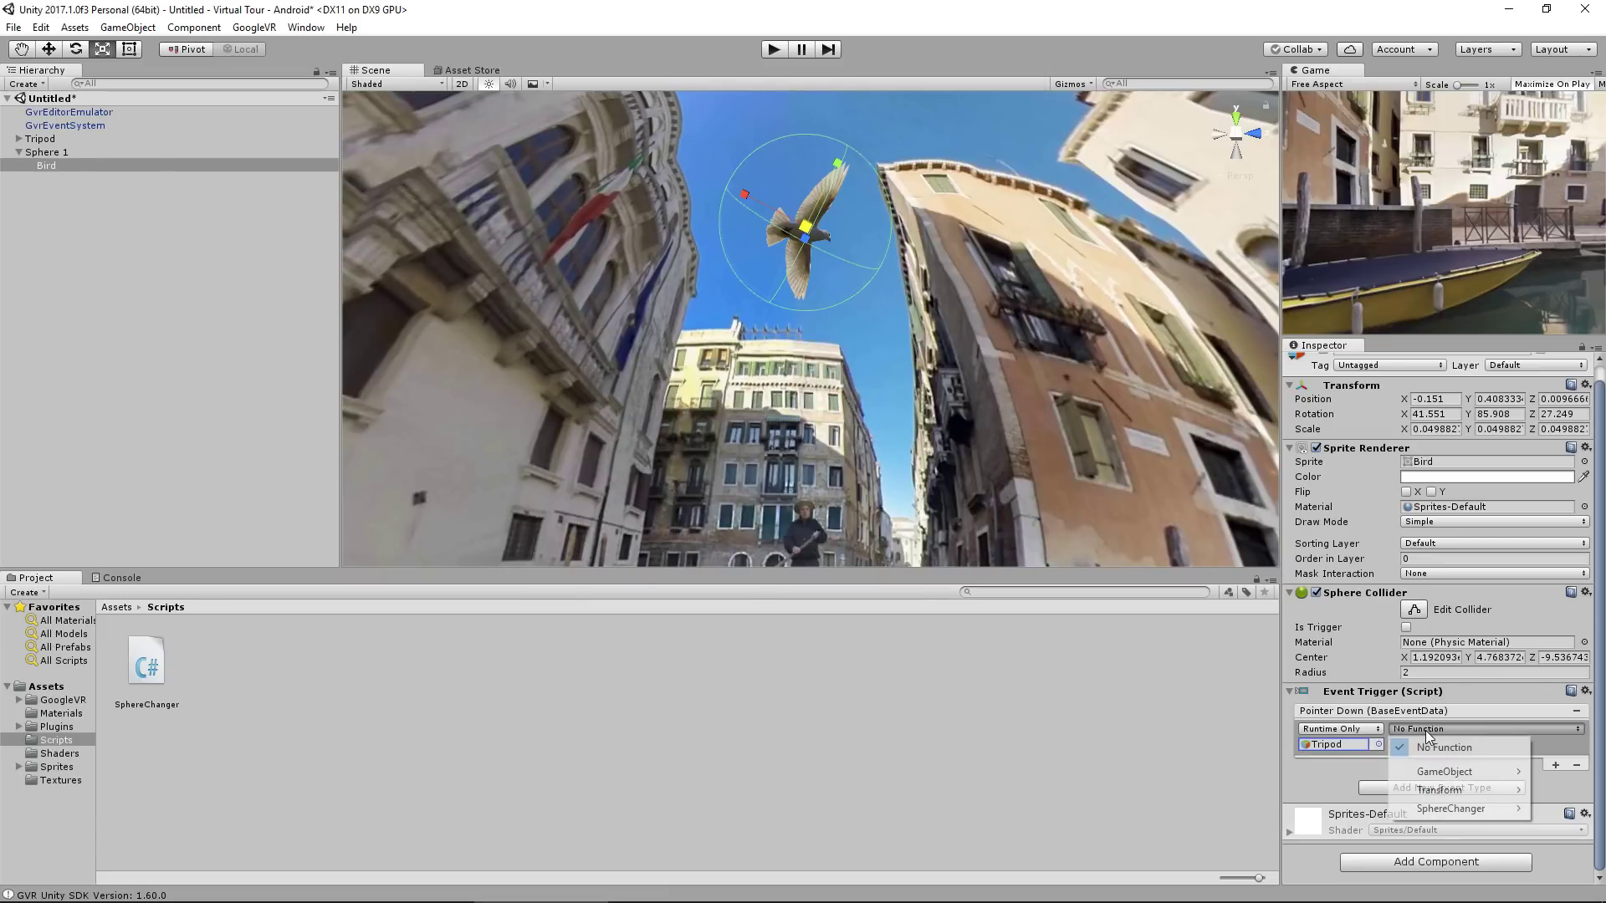
pyautogui.moveTo(1472, 816)
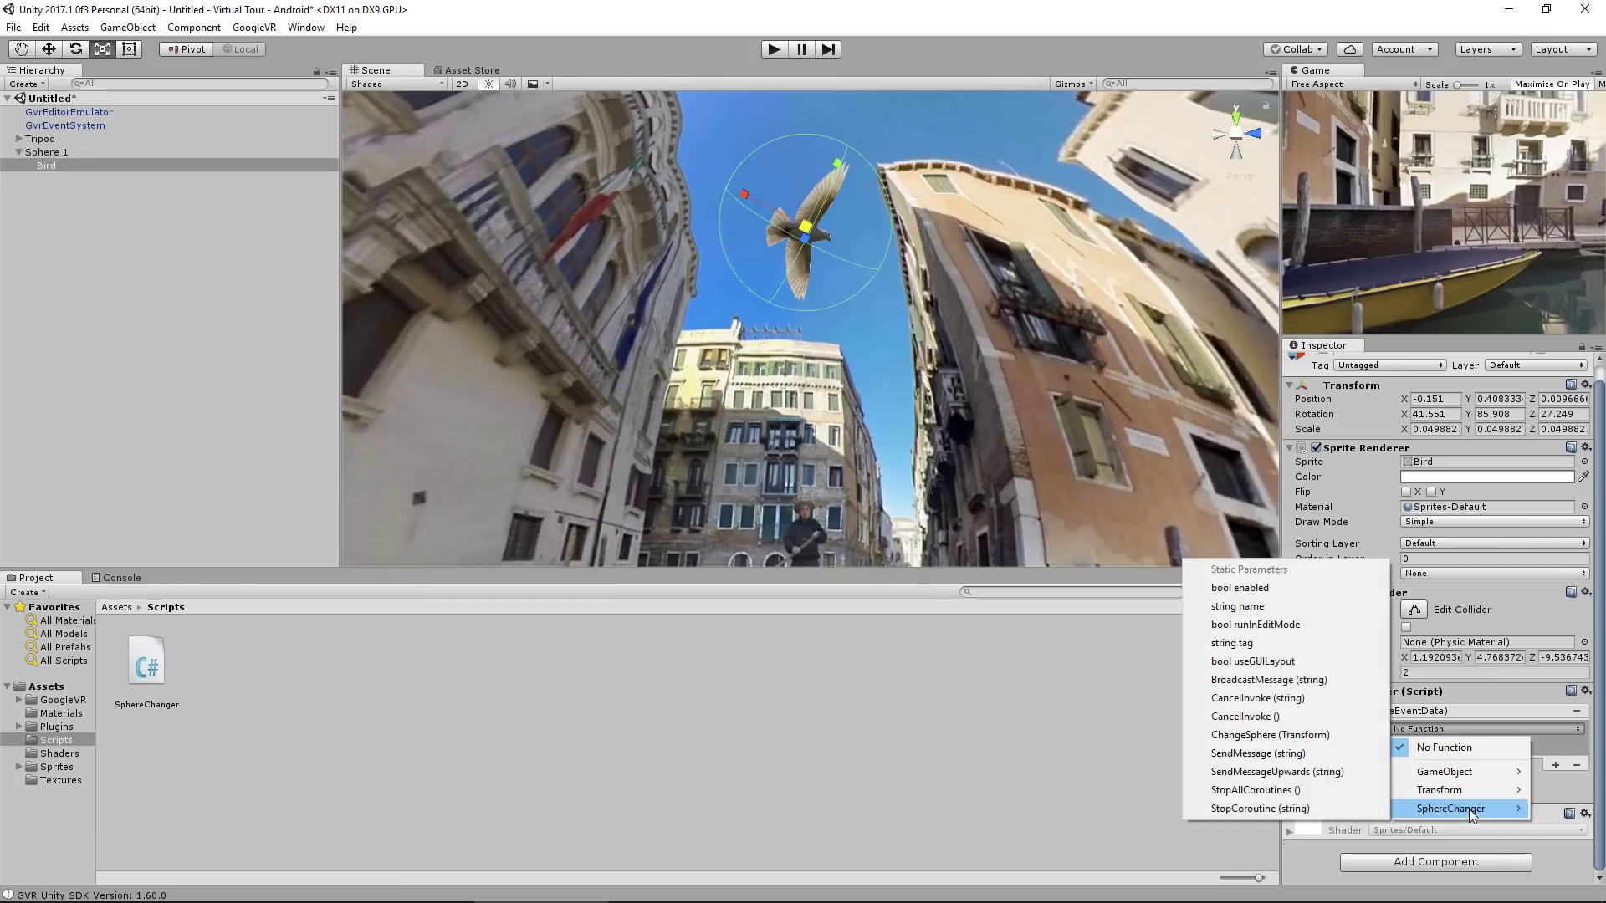
pyautogui.click(1274, 737)
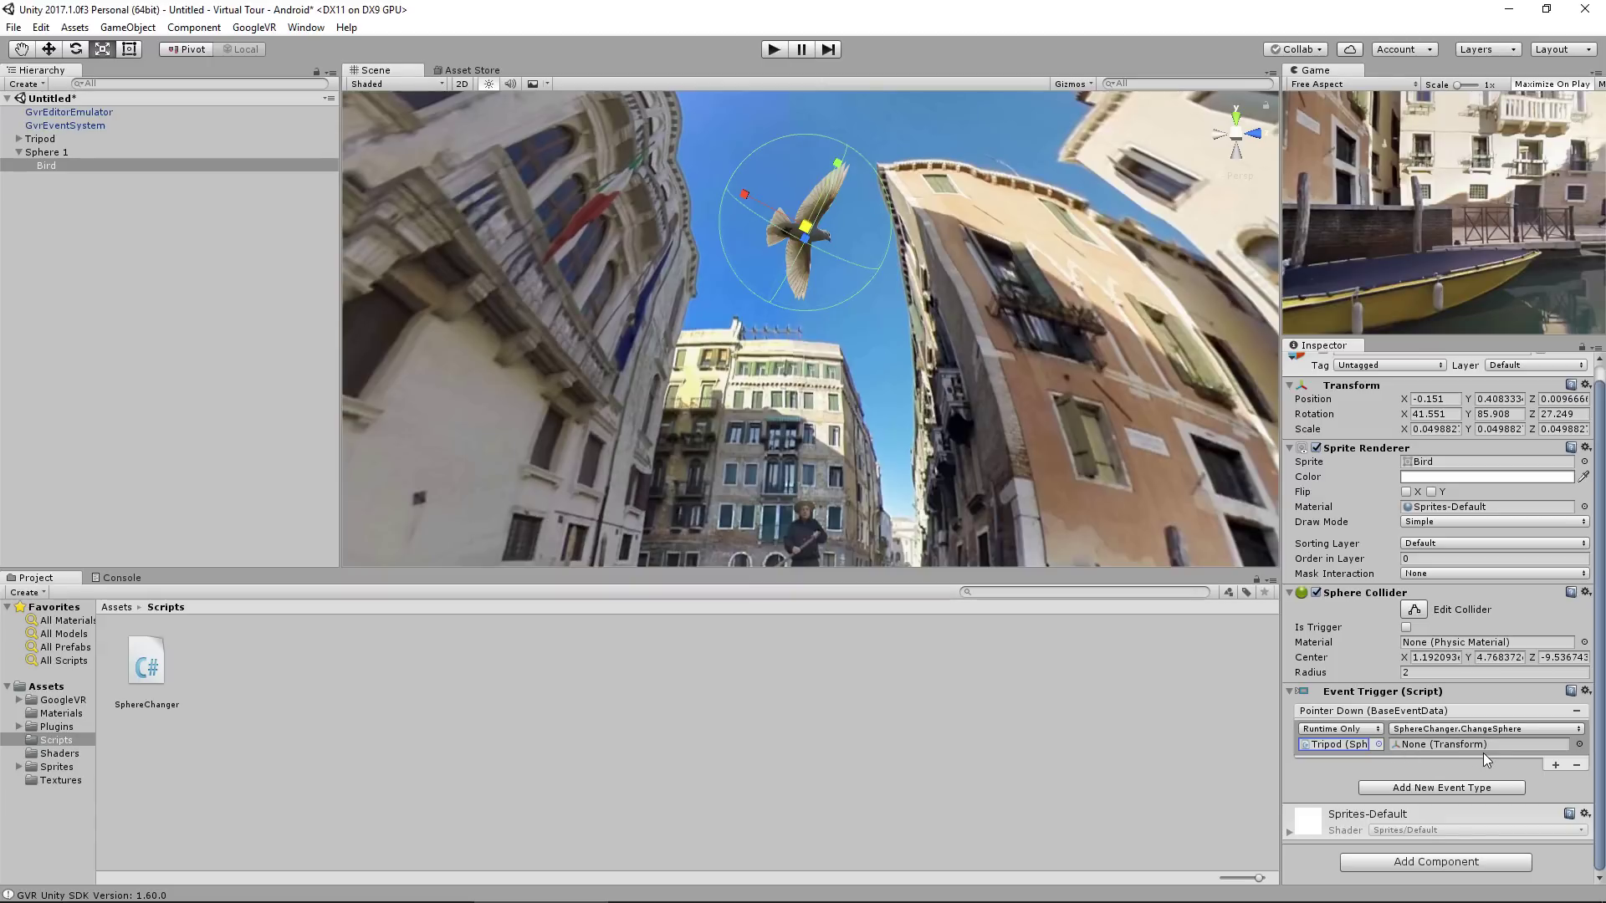
# Create a new 3D sphere and set its scale to 3, 3, 3
pyautogui.scroll(-10, 900, 422)
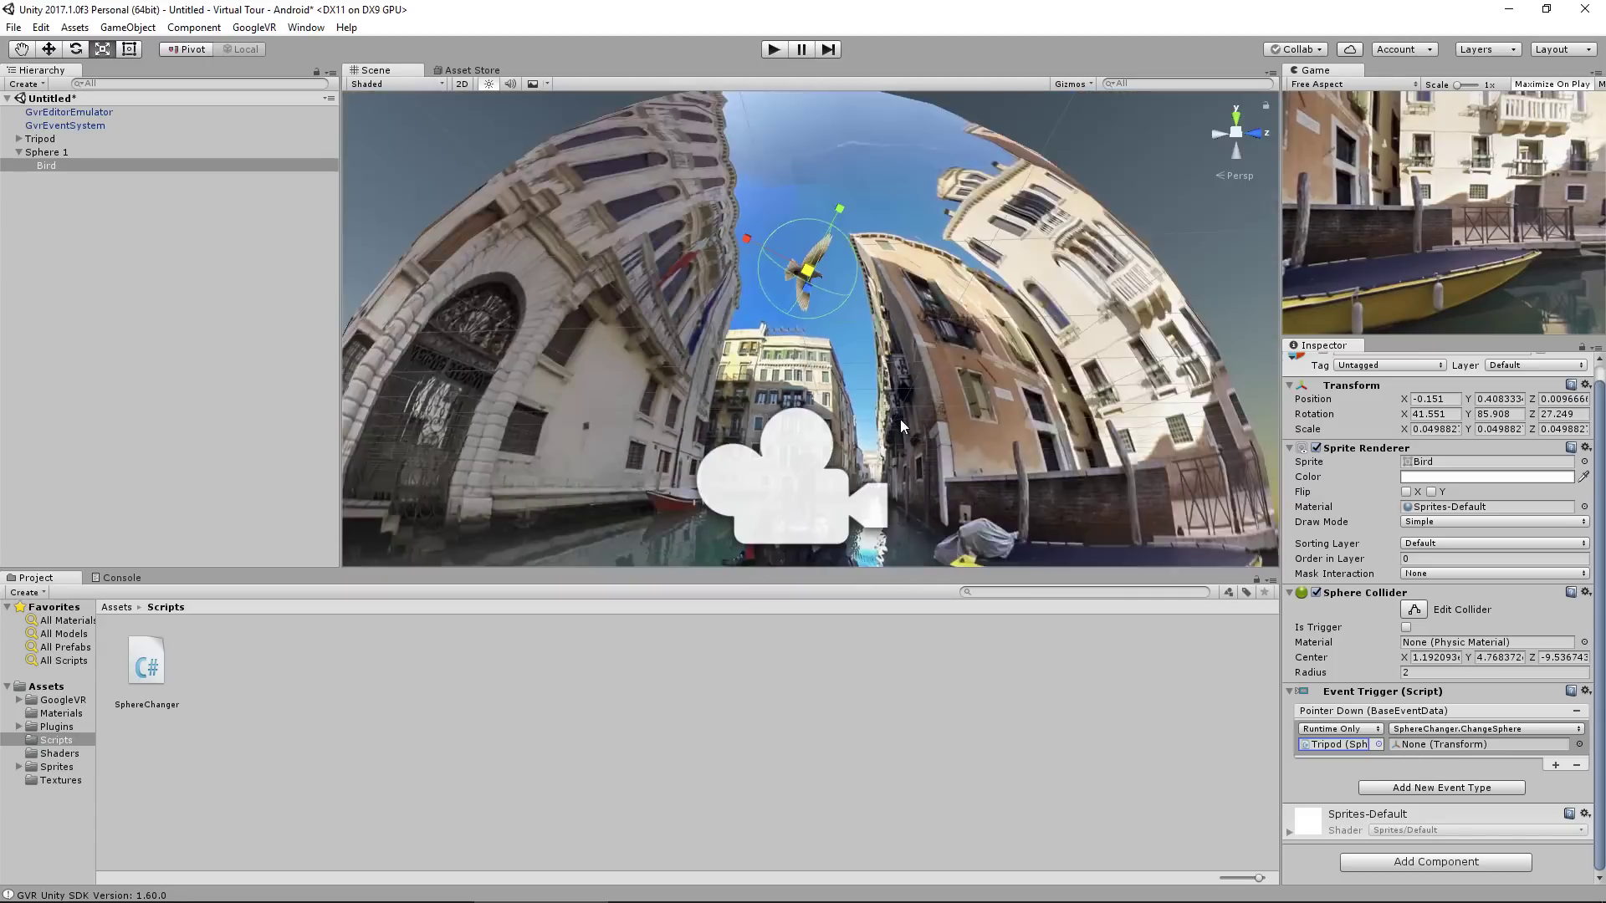
pyautogui.moveTo(900, 421); pyautogui.dragTo(934, 454, button='right')
pyautogui.click(86, 274)
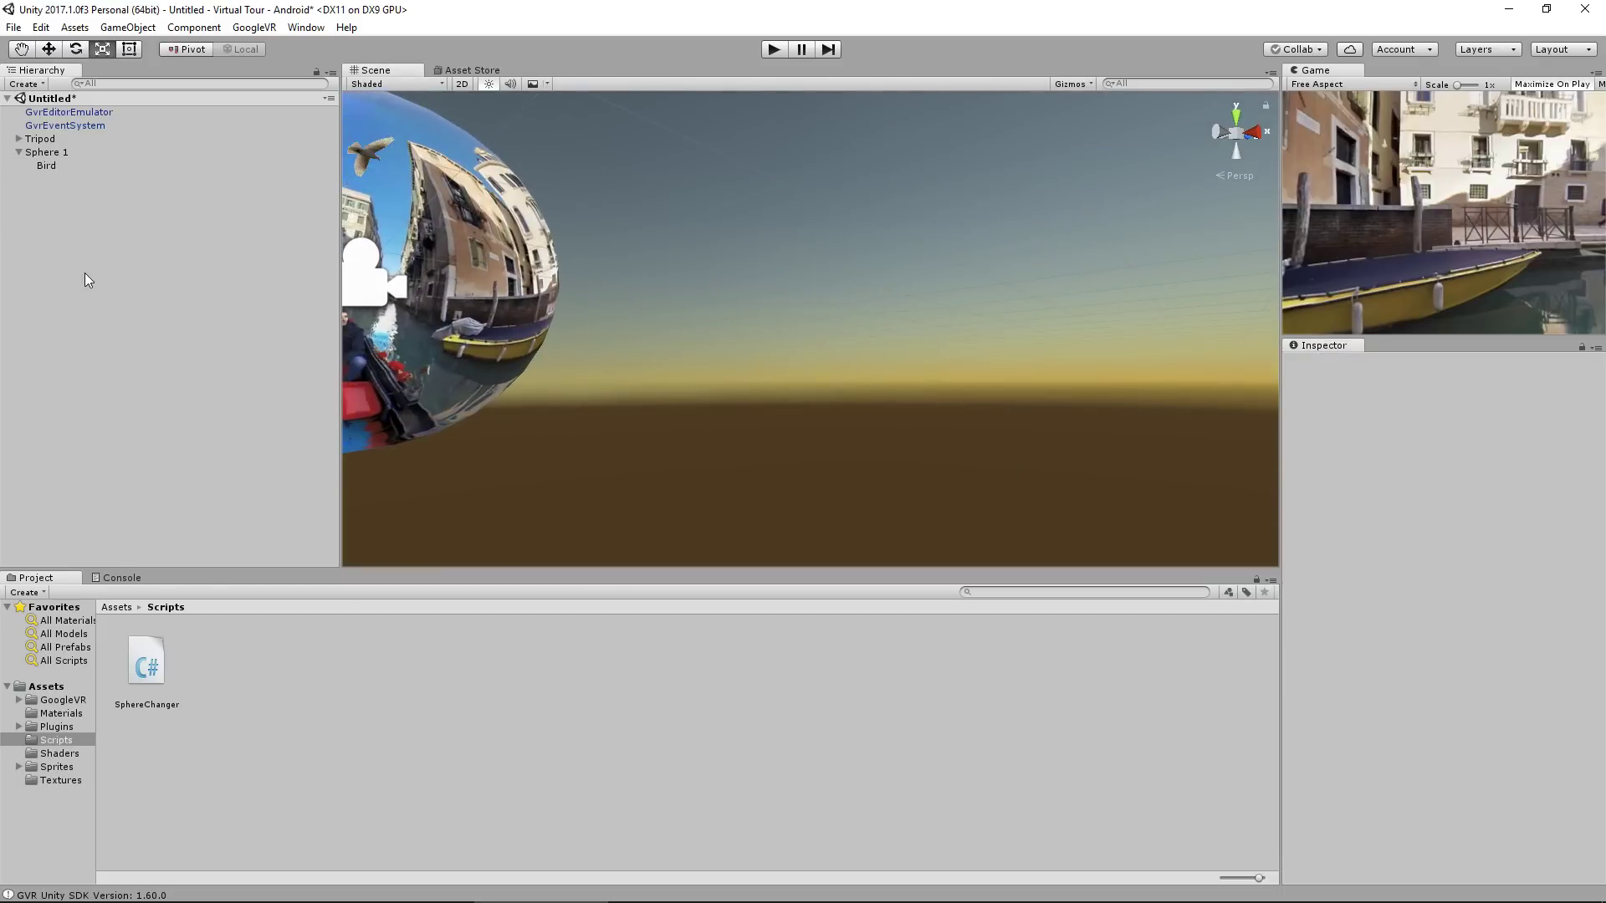
pyautogui.rightClick(116, 204)
pyautogui.moveTo(188, 360)
pyautogui.click(315, 387)
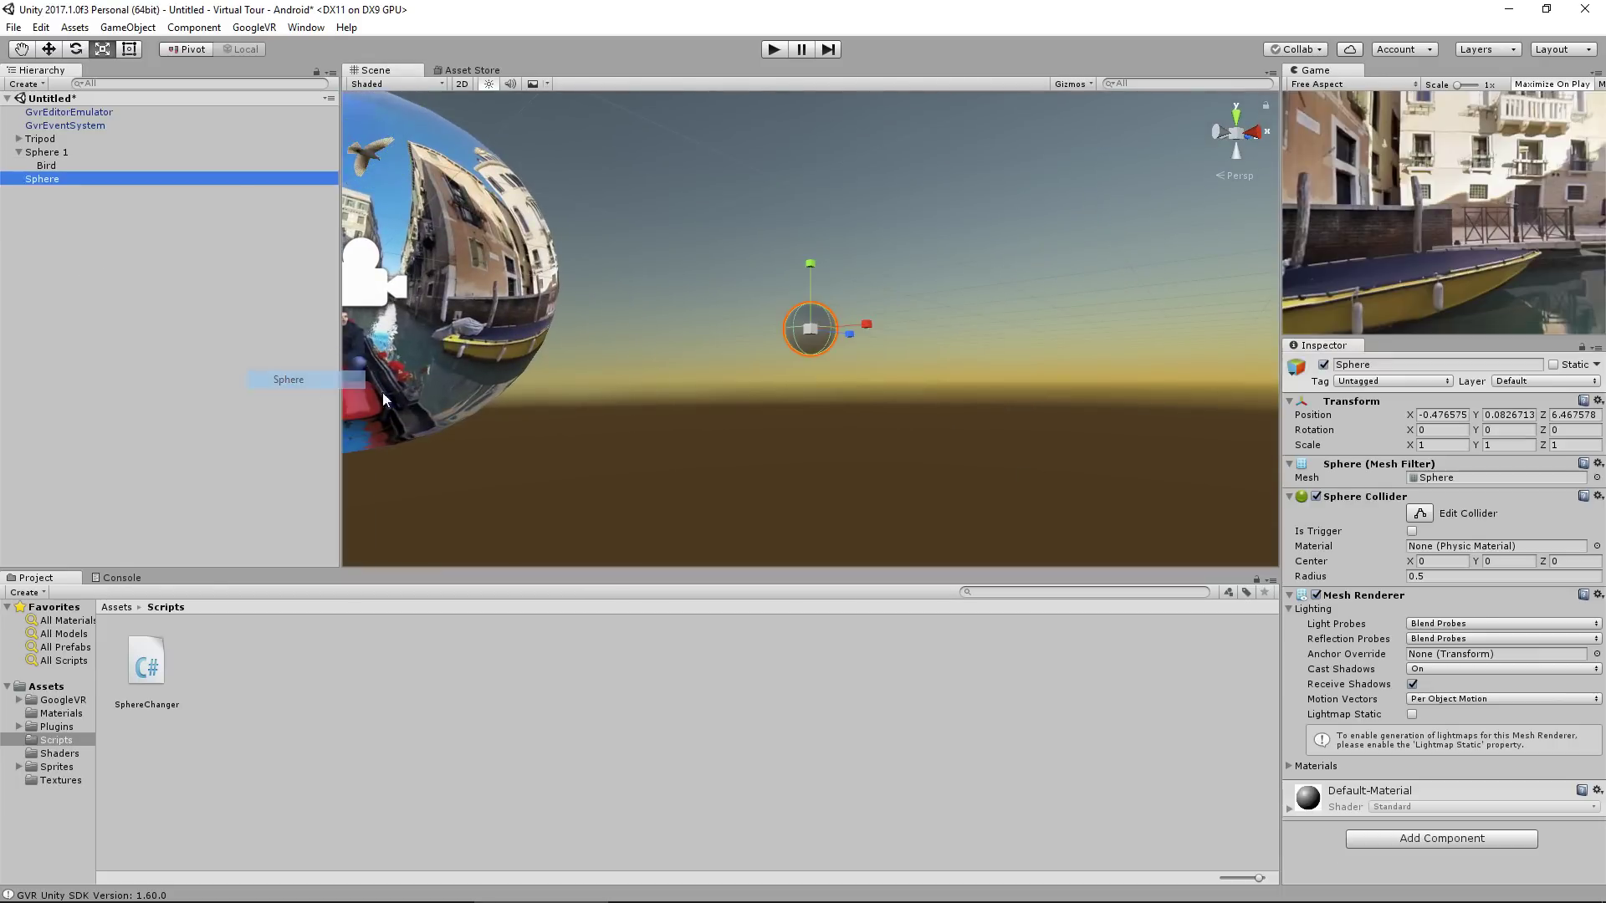
pyautogui.click(1440, 445)
pyautogui.write('3')
pyautogui.press('Tab')
pyautogui.write('3')
pyautogui.press('Tab')
pyautogui.write('3')
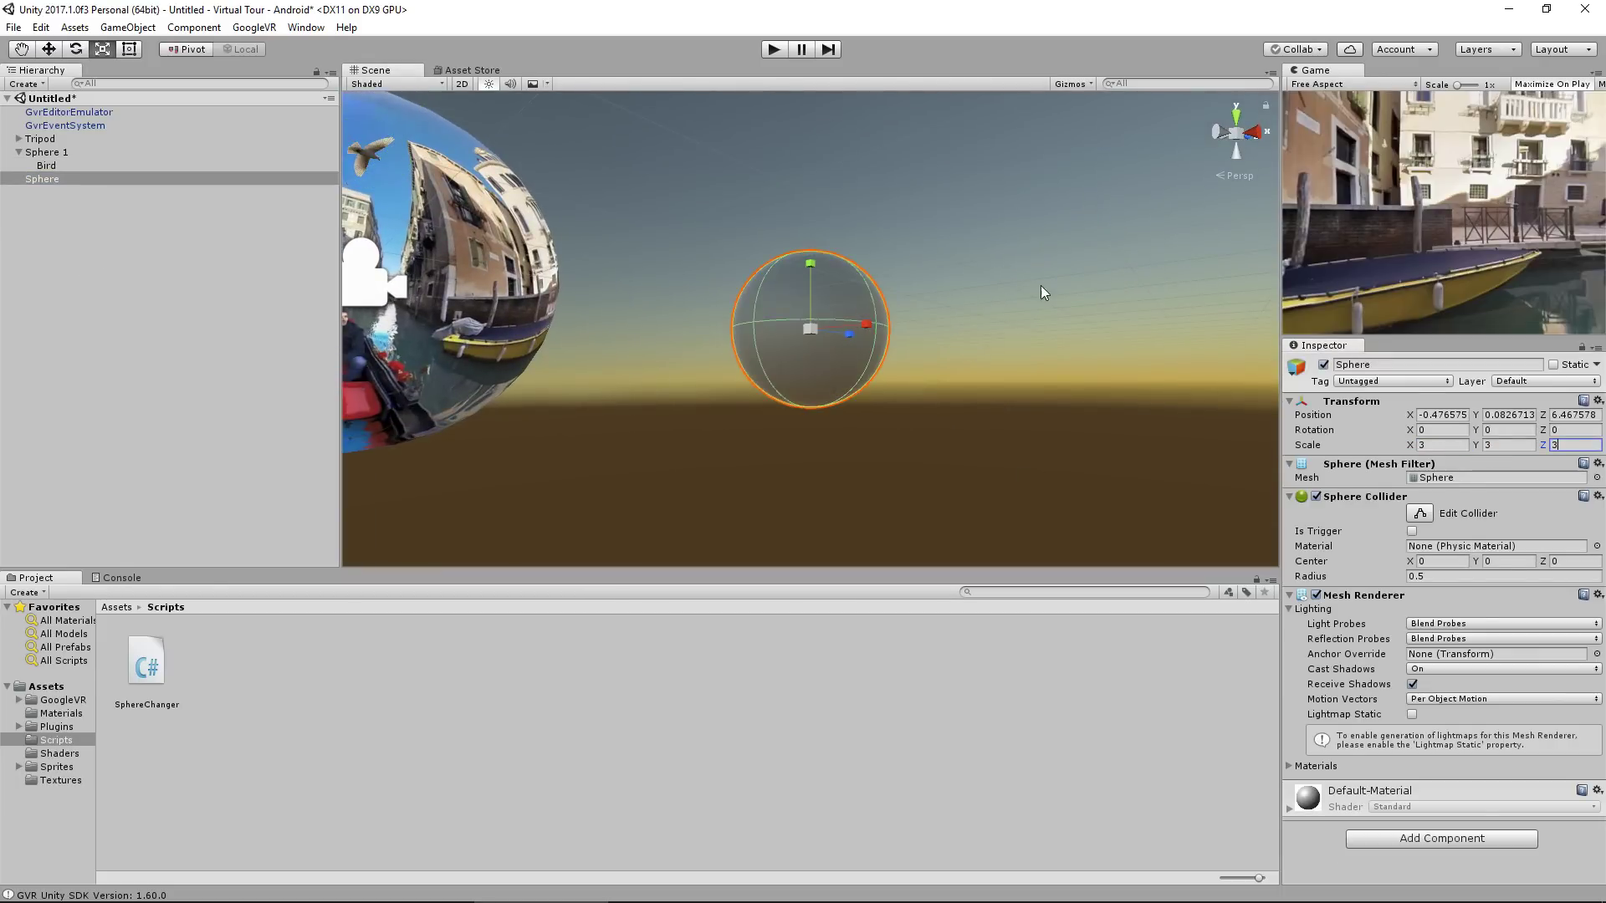
# Remove the new sphere's Sphere Collider and rename it Sphere 2
pyautogui.click(1598, 496)
pyautogui.click(1460, 535)
pyautogui.click(1419, 370)
pyautogui.doubleClick(1417, 364)
pyautogui.click(1417, 364)
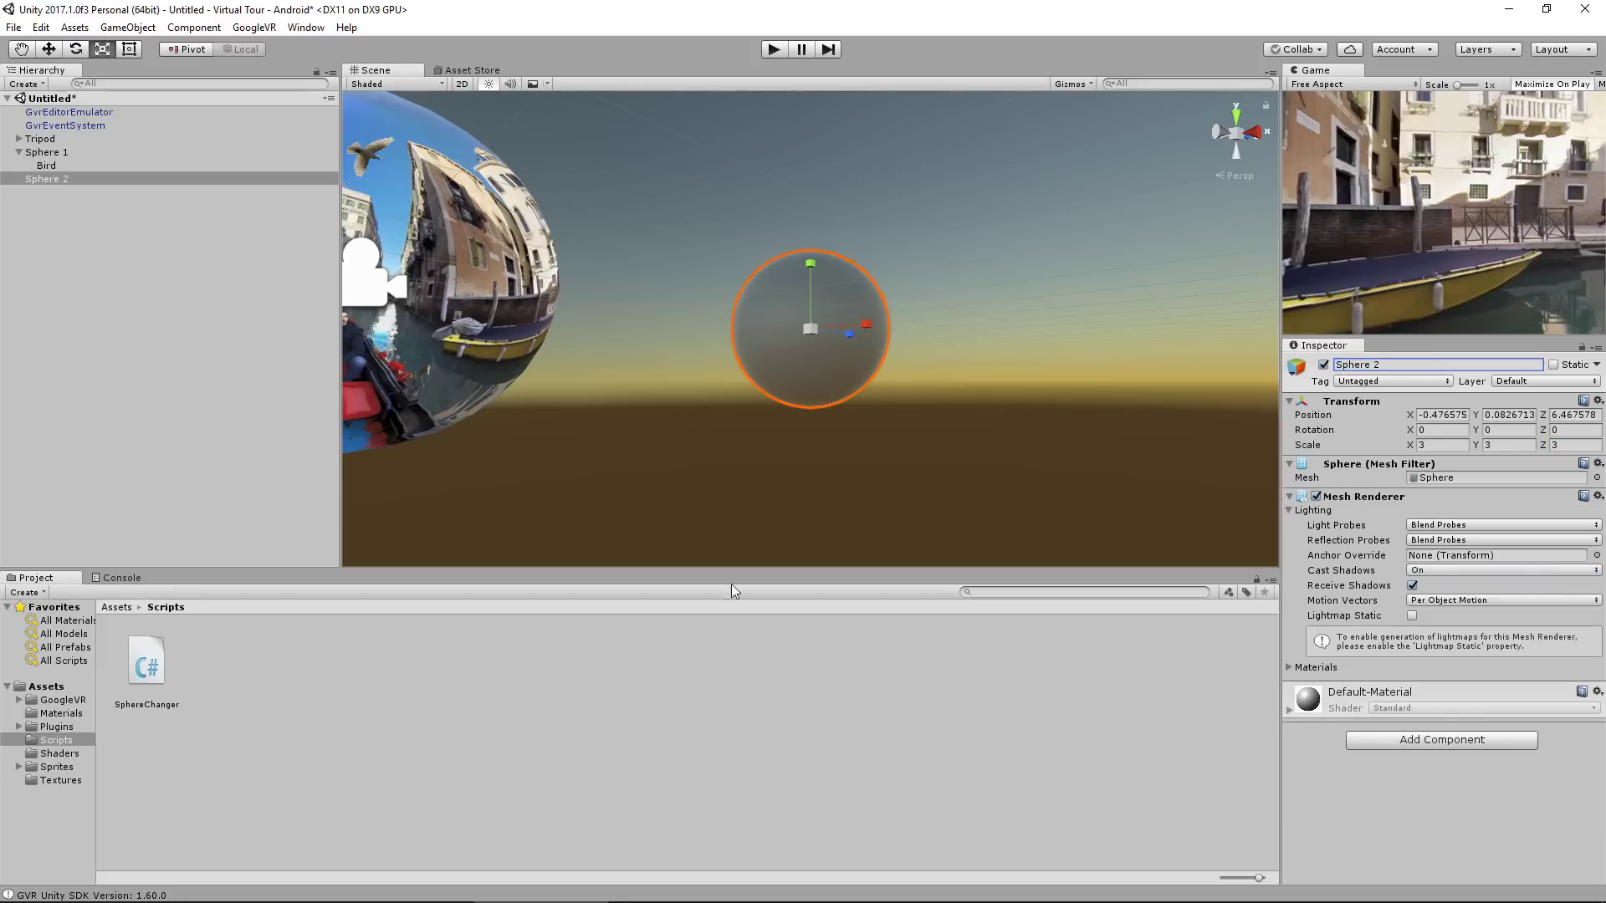
# Apply the Insideout material and the Italy texture to Sphere 2
pyautogui.click(61, 712)
pyautogui.moveTo(231, 661); pyautogui.dragTo(759, 368)
pyautogui.click(50, 780)
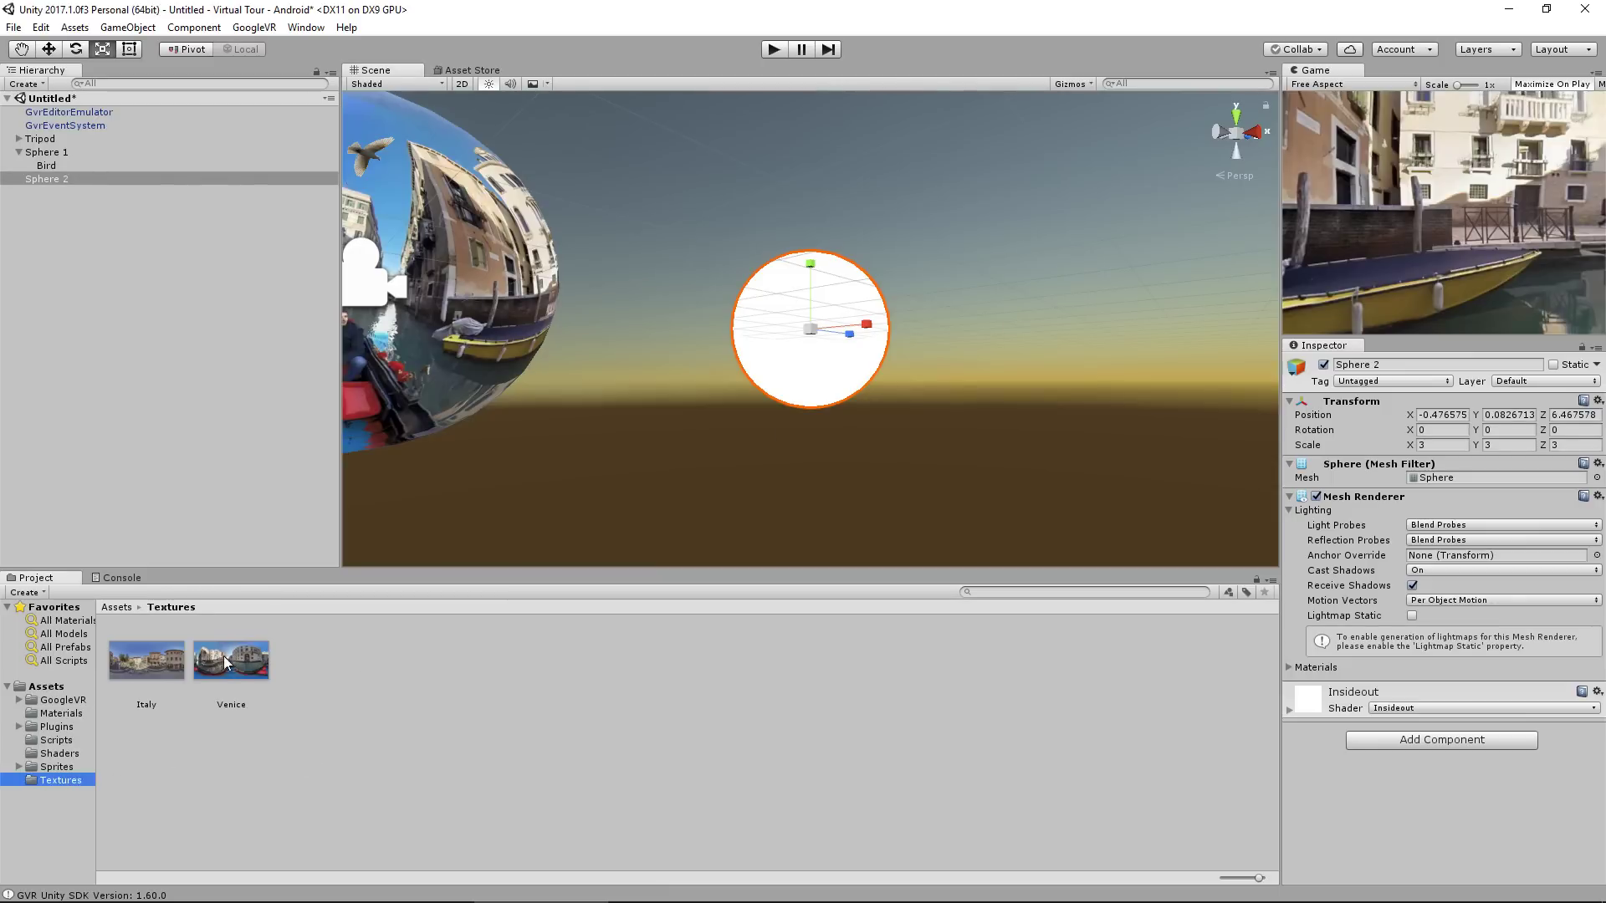
pyautogui.moveTo(147, 661); pyautogui.dragTo(818, 390)
pyautogui.moveTo(992, 351); pyautogui.dragTo(943, 466, button='middle')
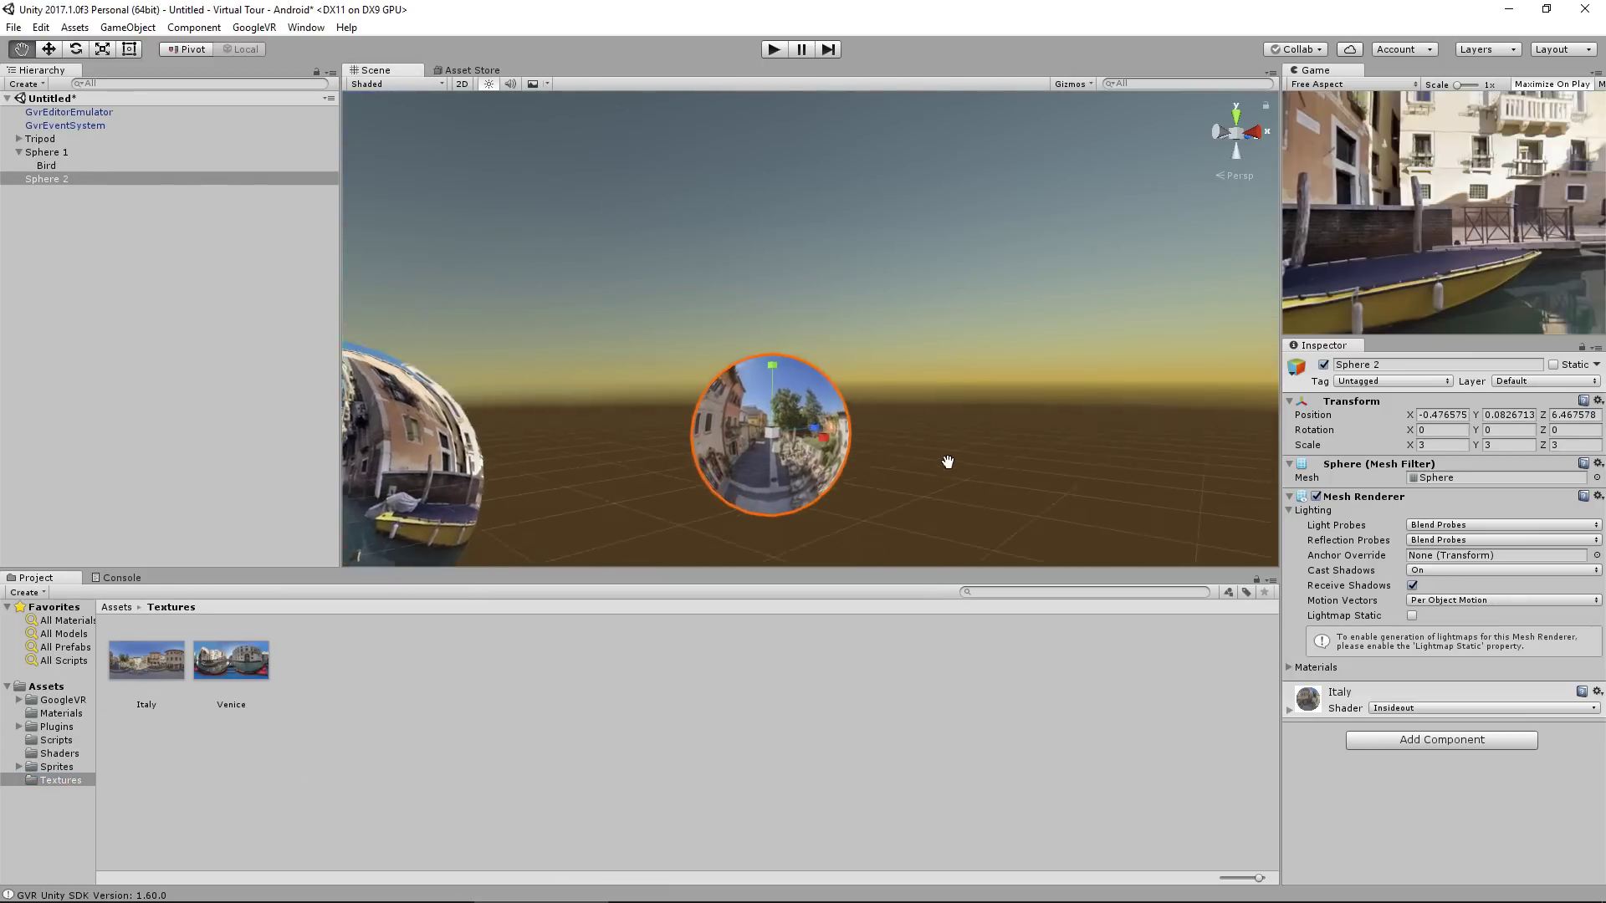
pyautogui.moveTo(943, 466); pyautogui.dragTo(913, 525, button='right')
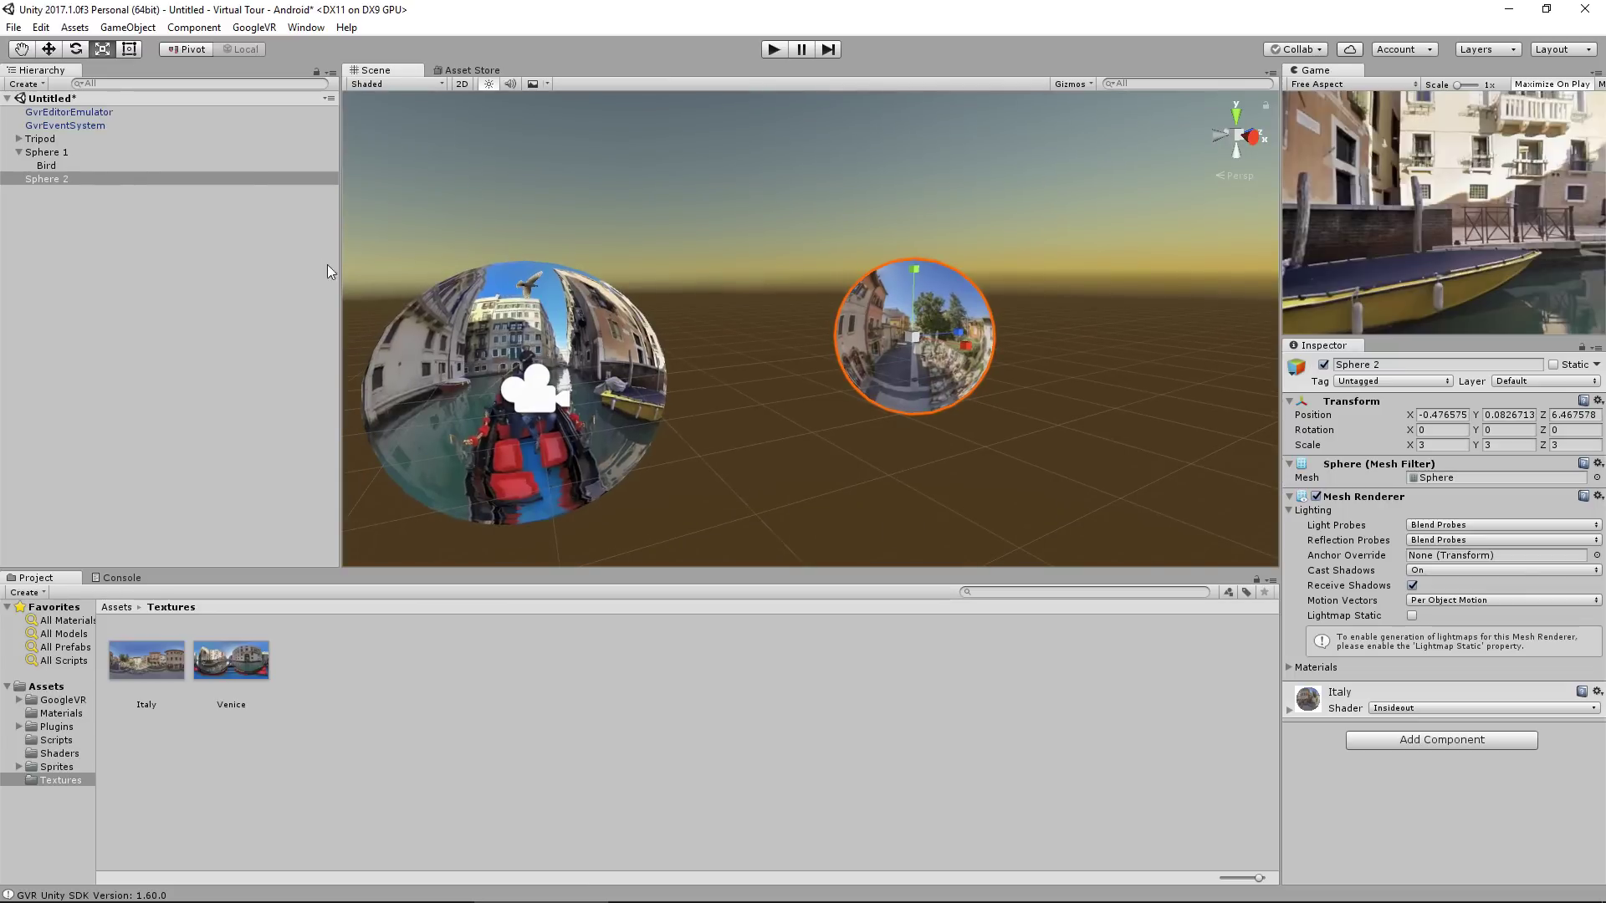
# Pass Sphere 2 as the ChangeSphere Transform argument on Bird's event, then enter Play mode
pyautogui.click(66, 167)
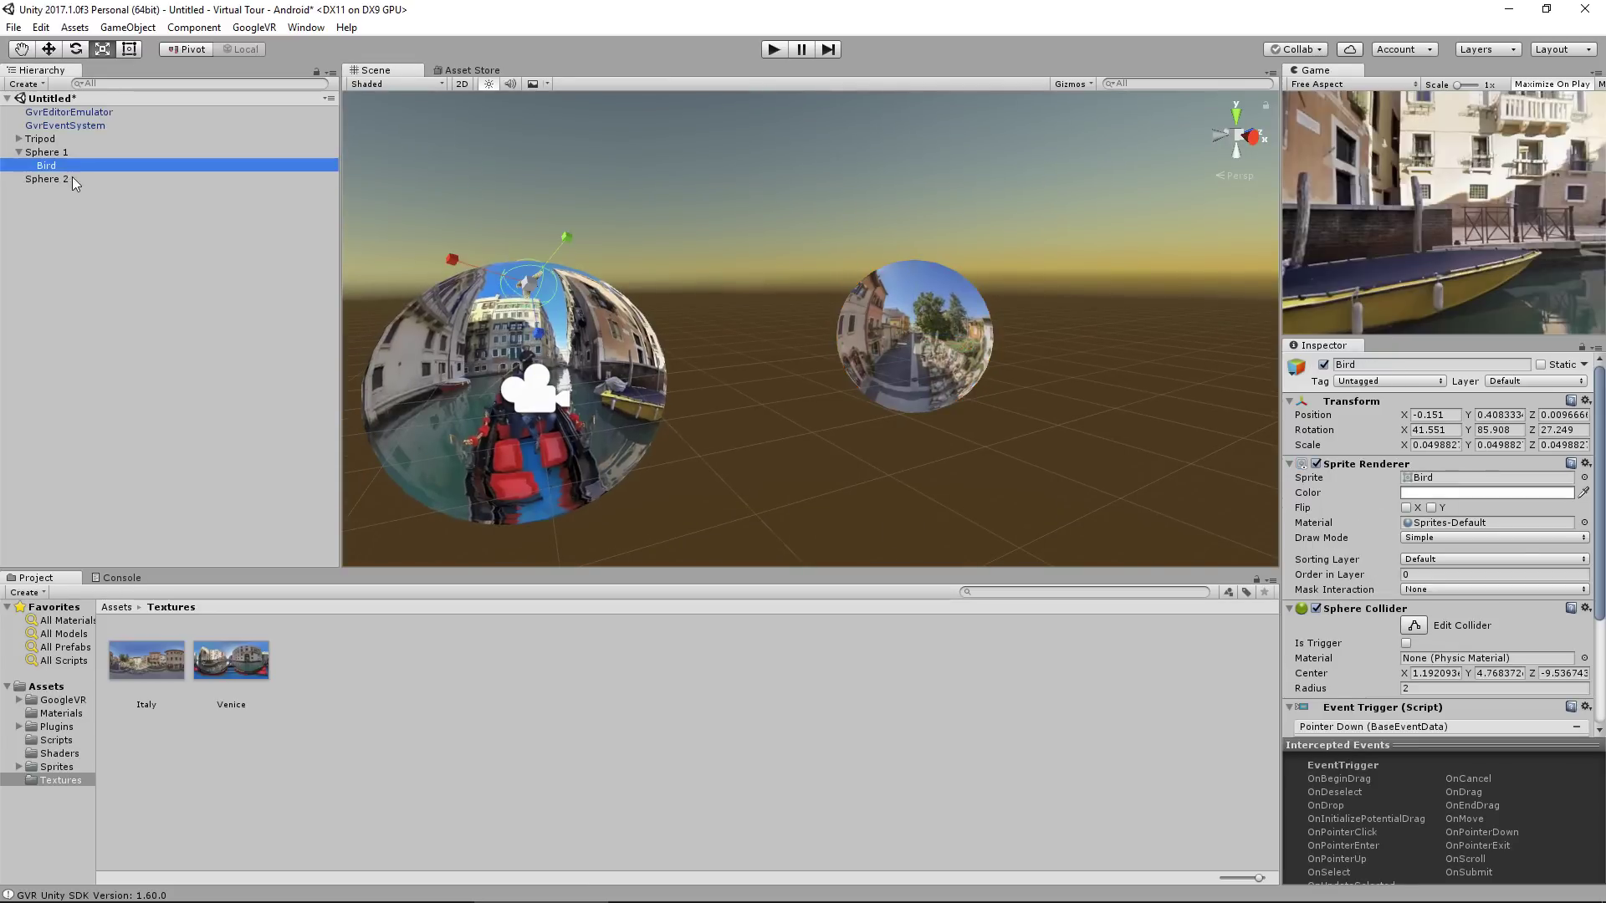
pyautogui.scroll(-4, 1362, 610)
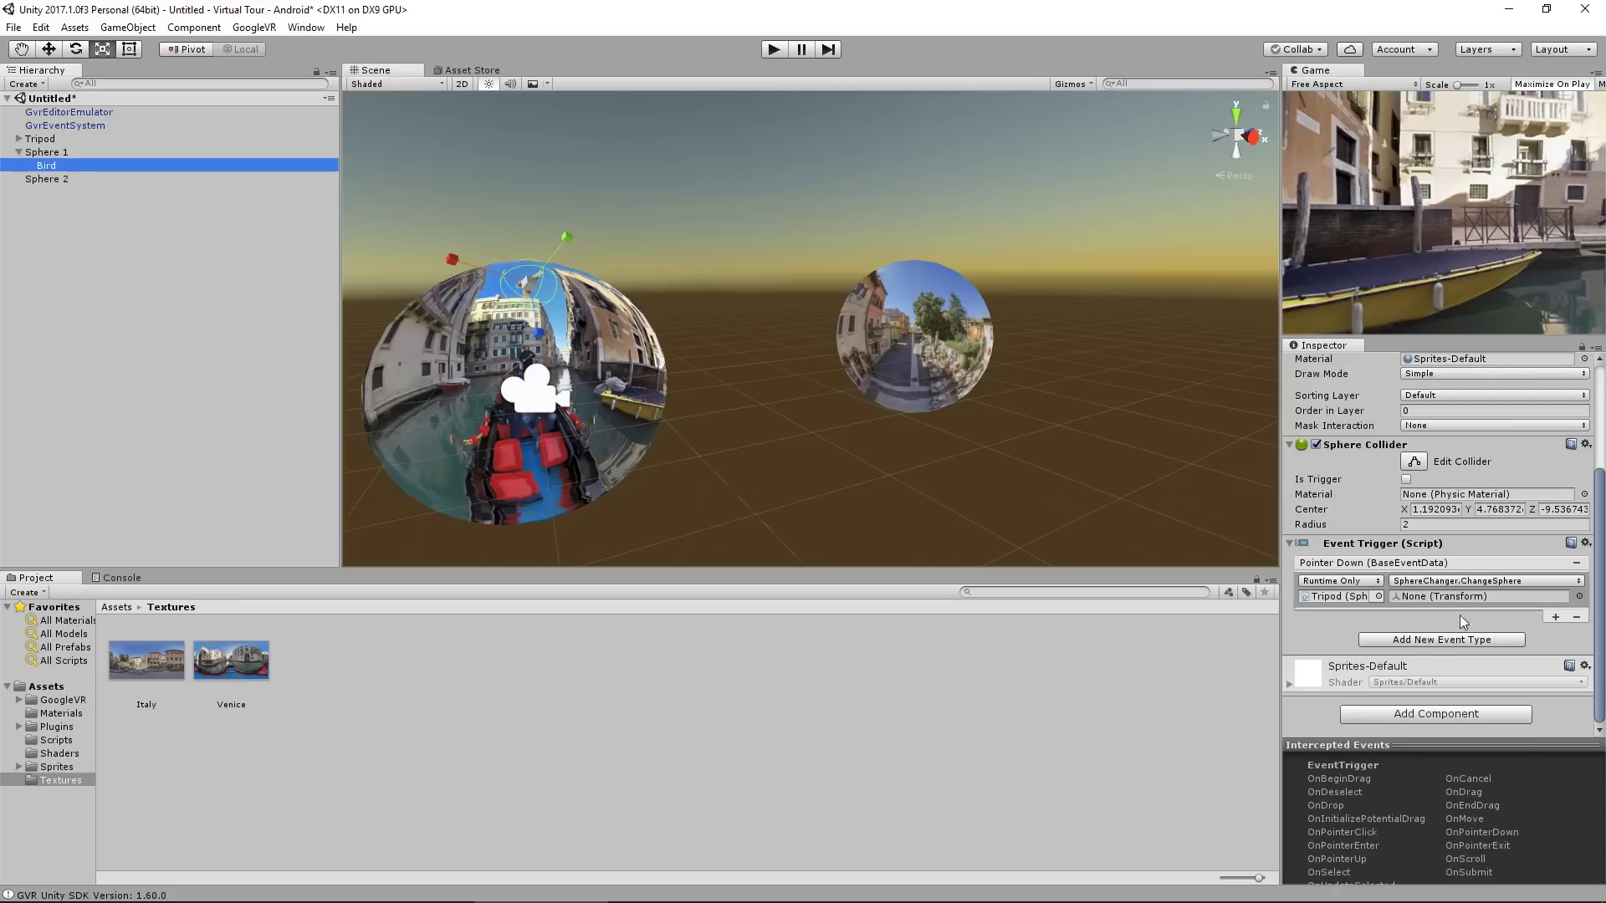
pyautogui.moveTo(48, 167); pyautogui.dragTo(1456, 597)
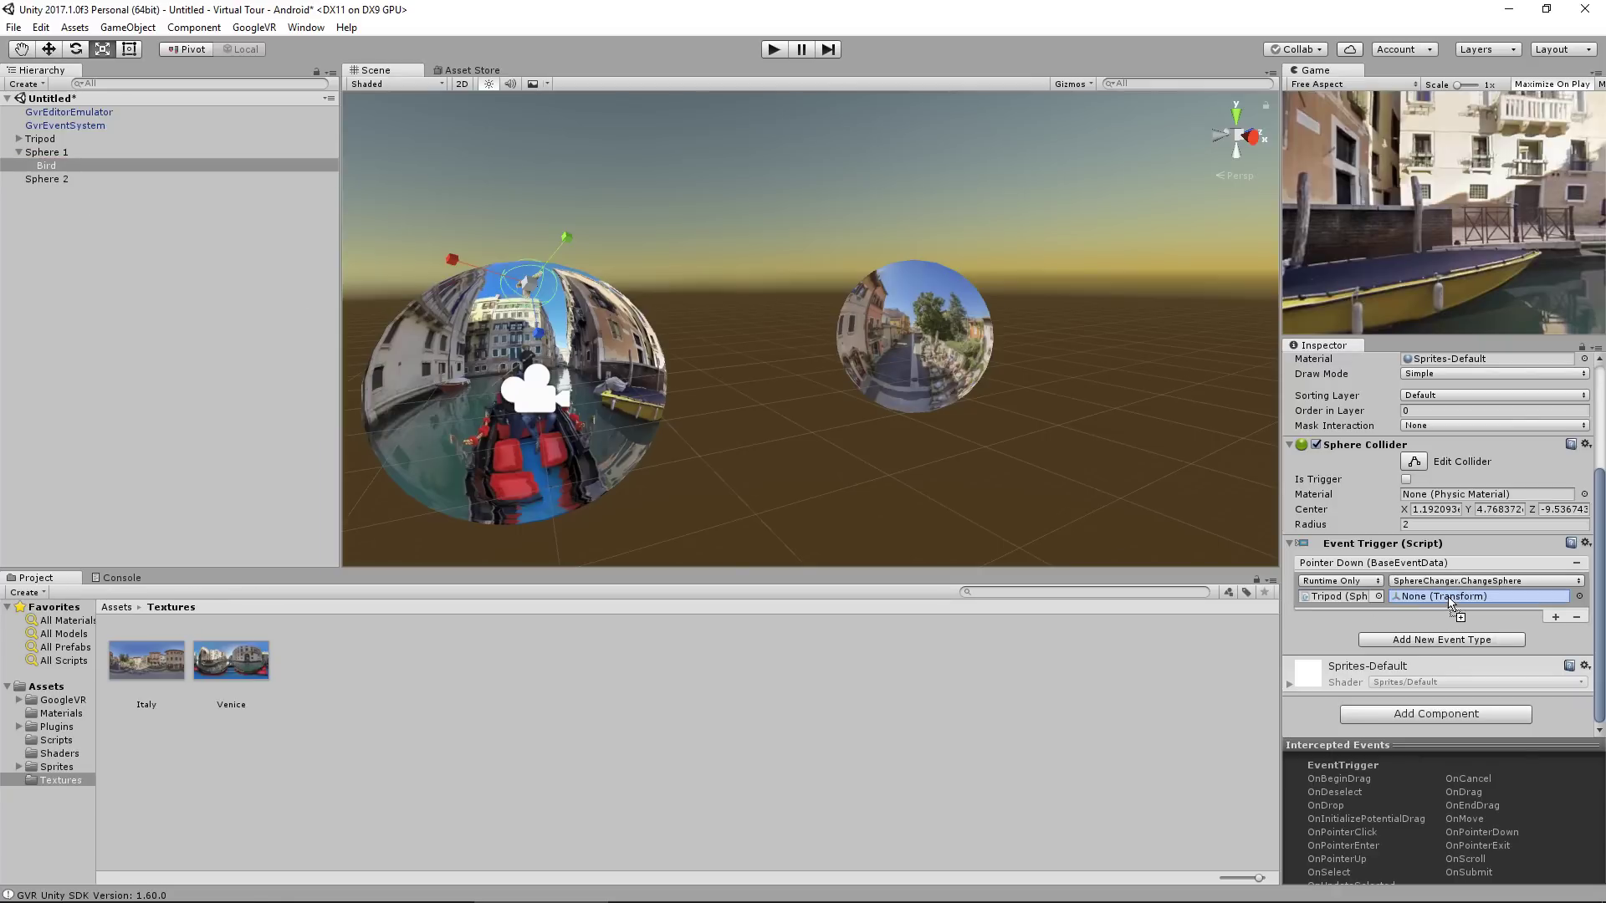
pyautogui.click(771, 52)
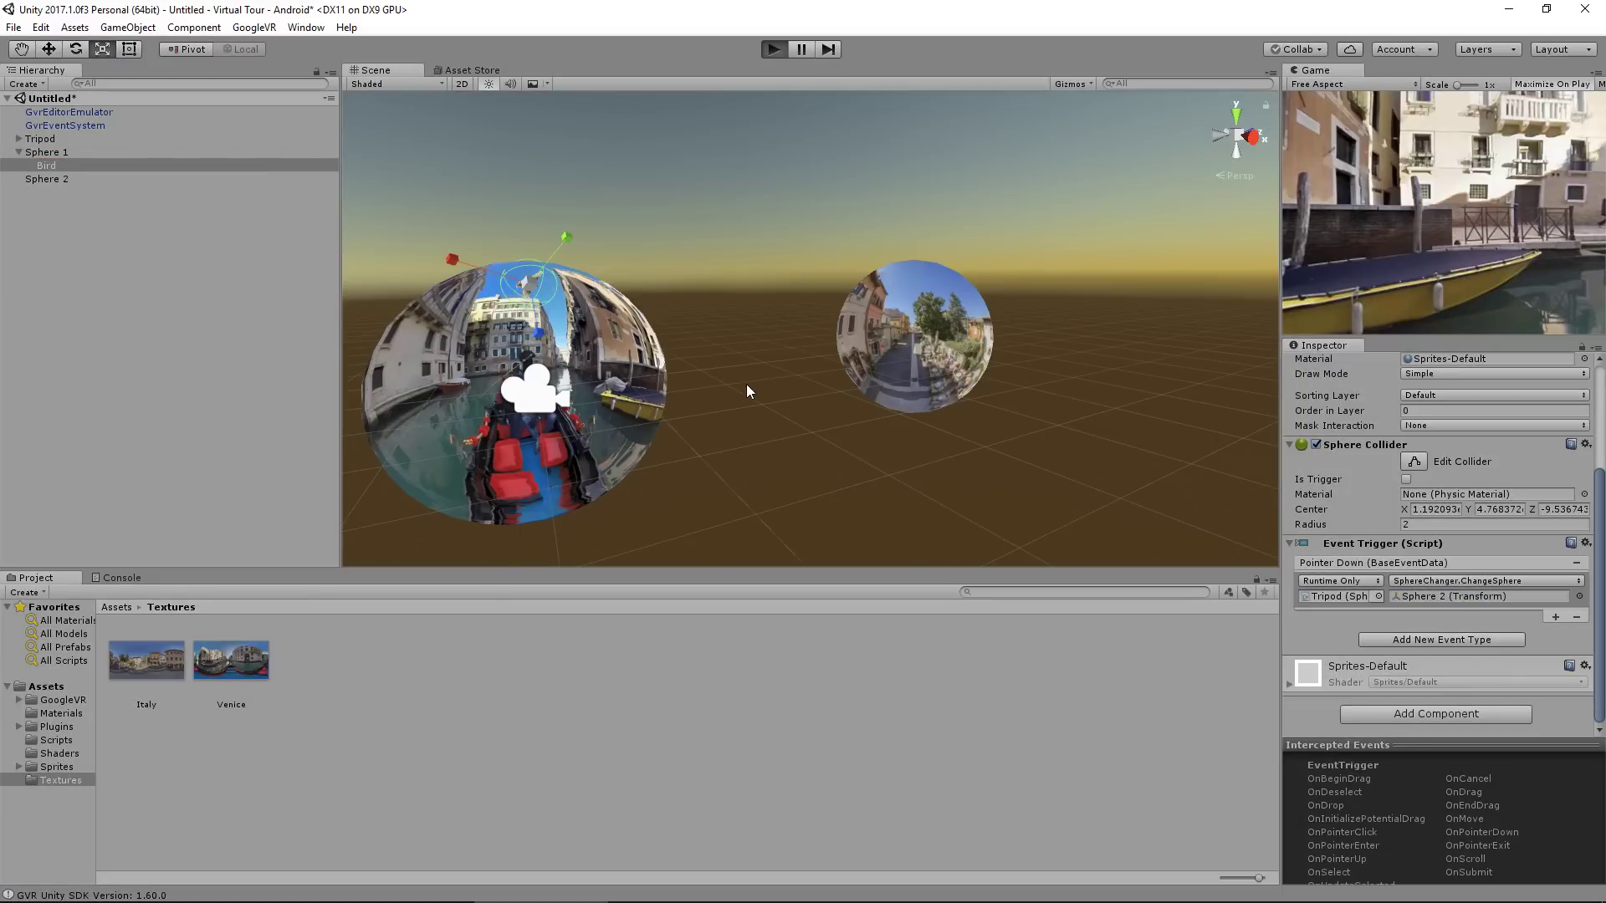
# Look around Venice, click the bird to jump to the Italy panorama, then exit Play mode
pyautogui.press('alt')
pyautogui.press('alt')
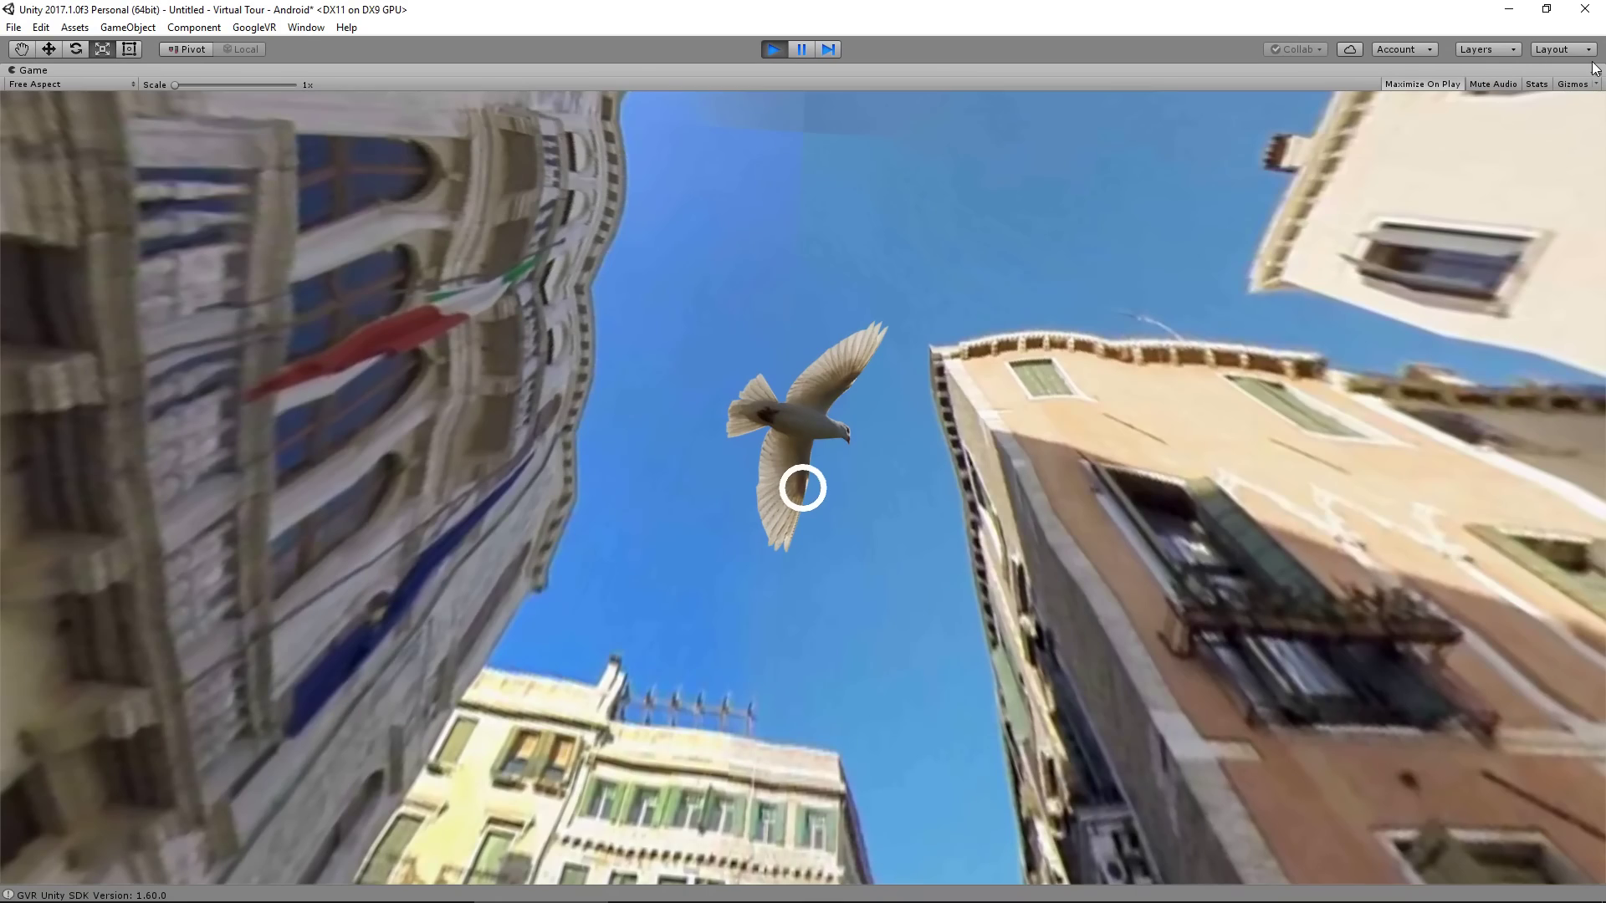
pyautogui.click(931, 345)
pyautogui.press('alt')
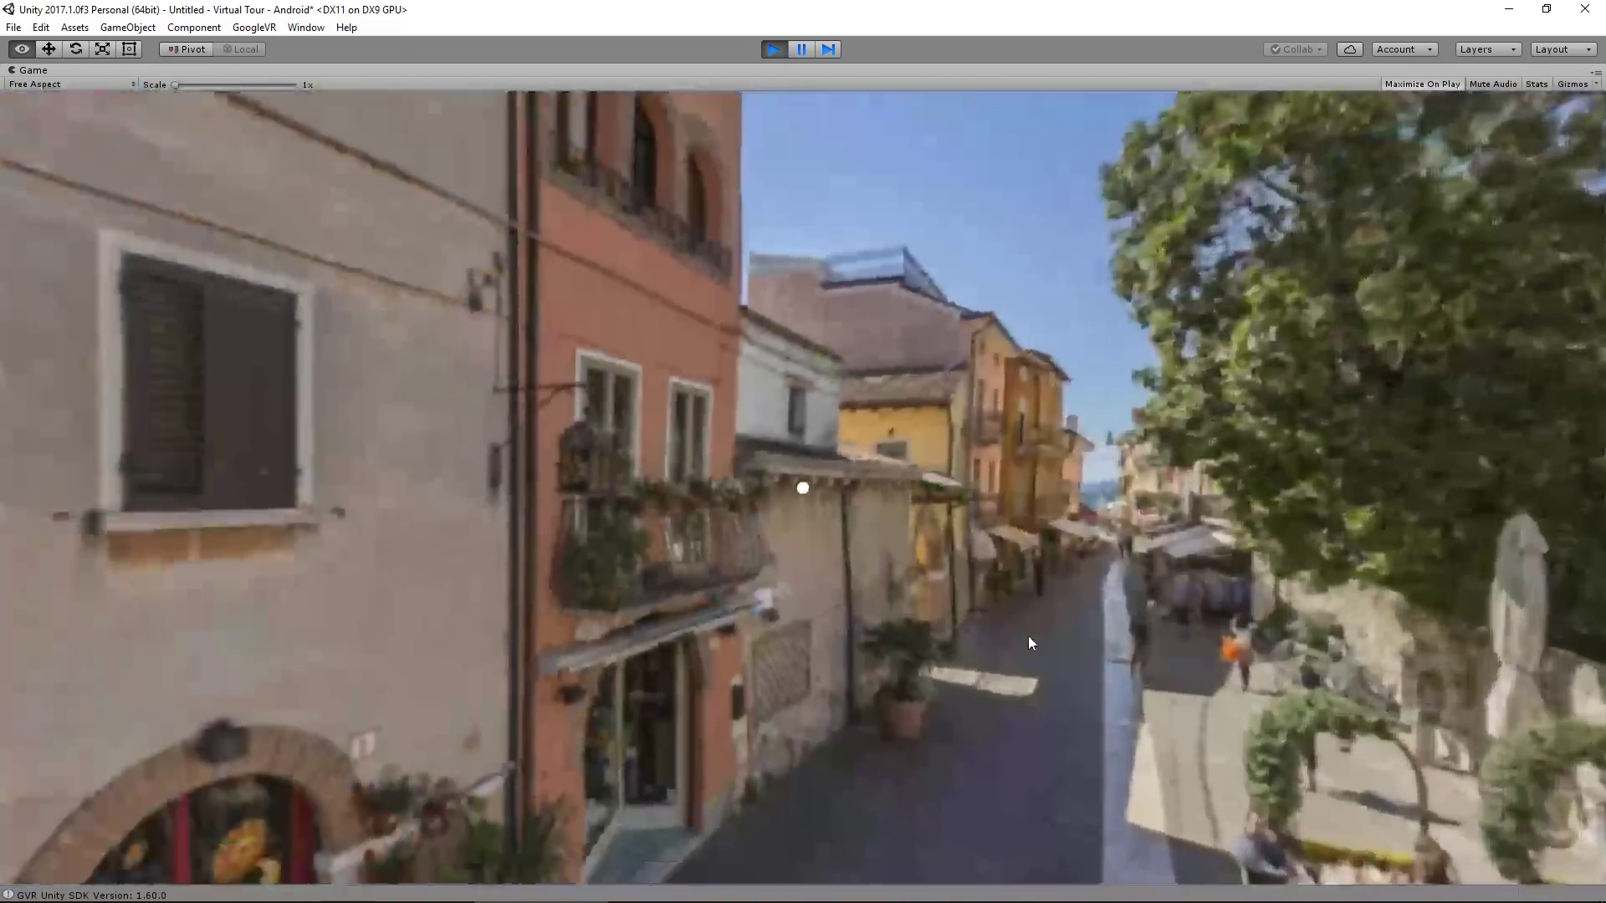
pyautogui.hotkey('ctrl', 'p')
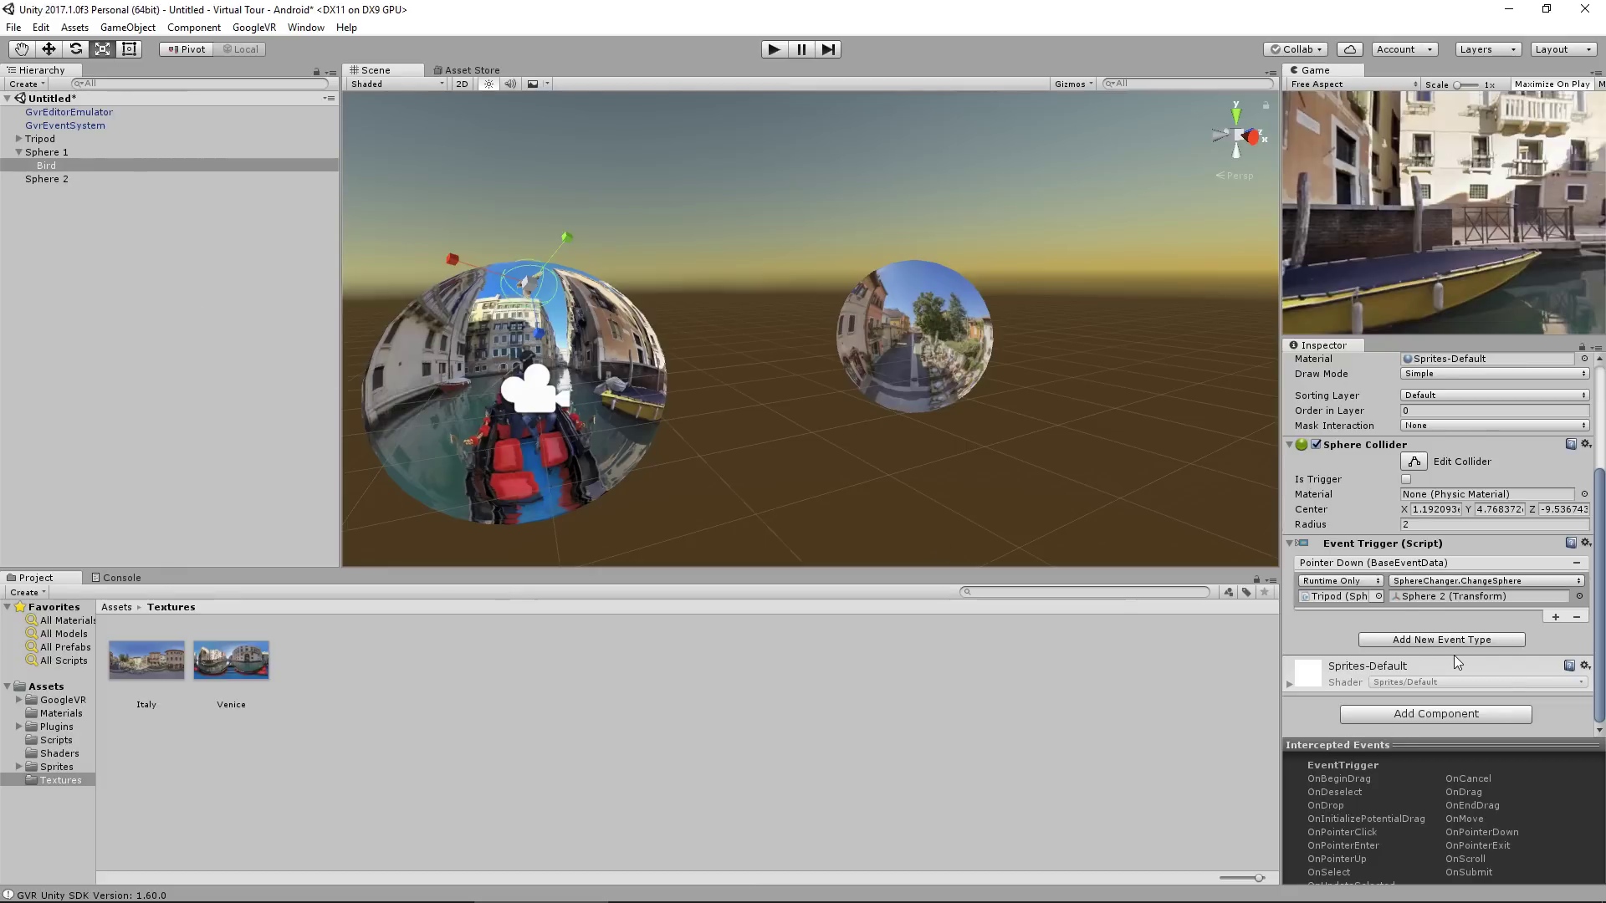
pyautogui.scroll(4, 1458, 663)
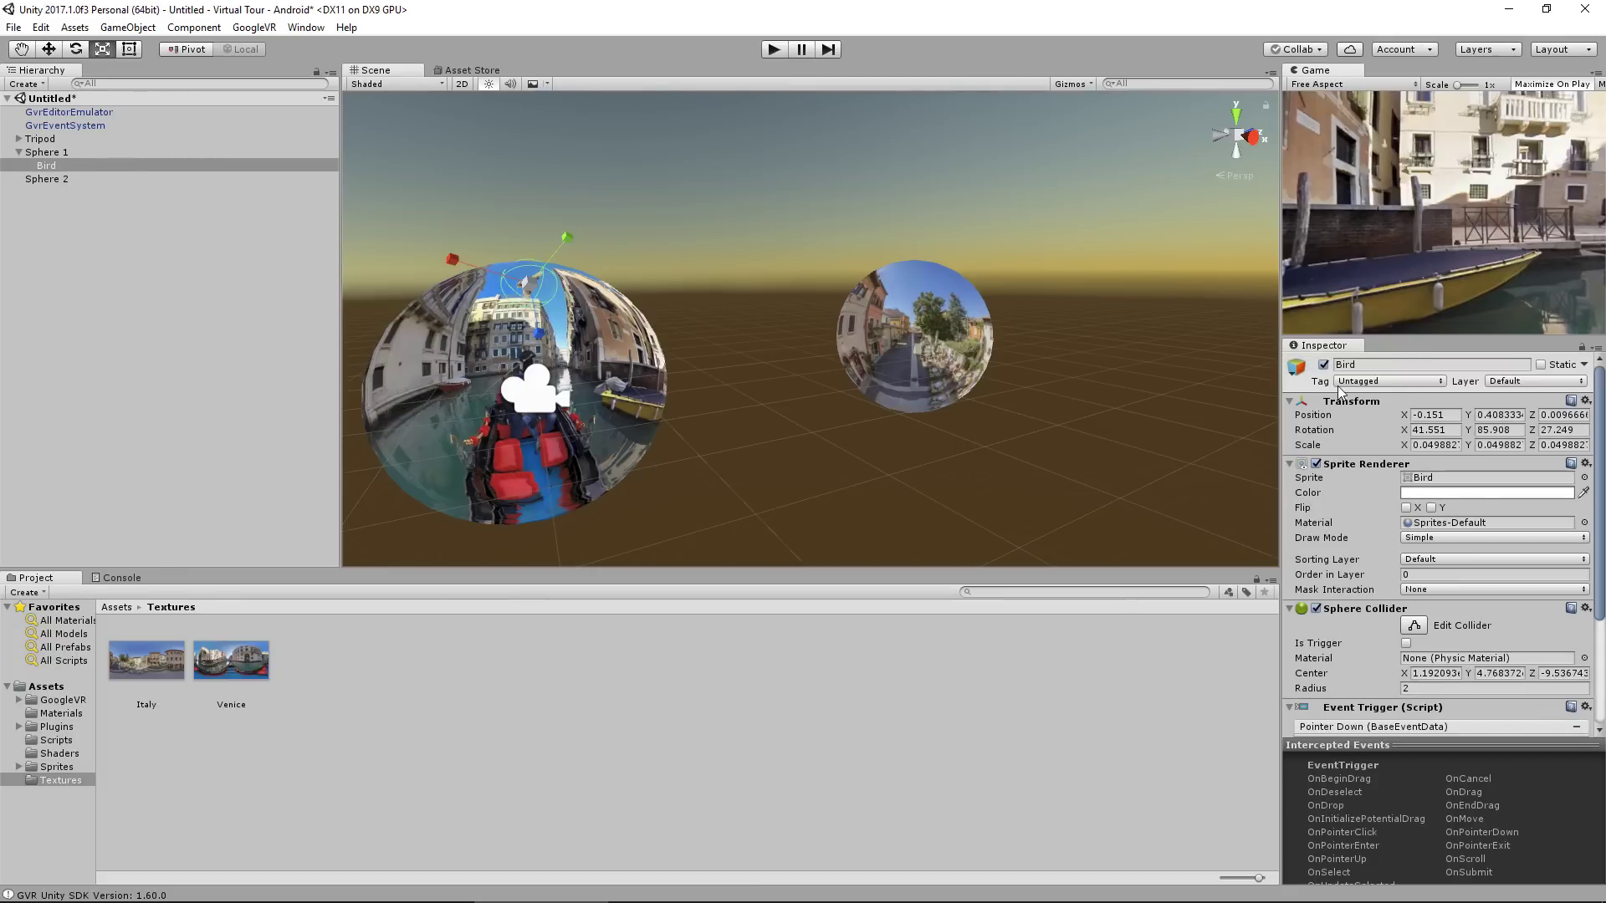
pyautogui.click(862, 377)
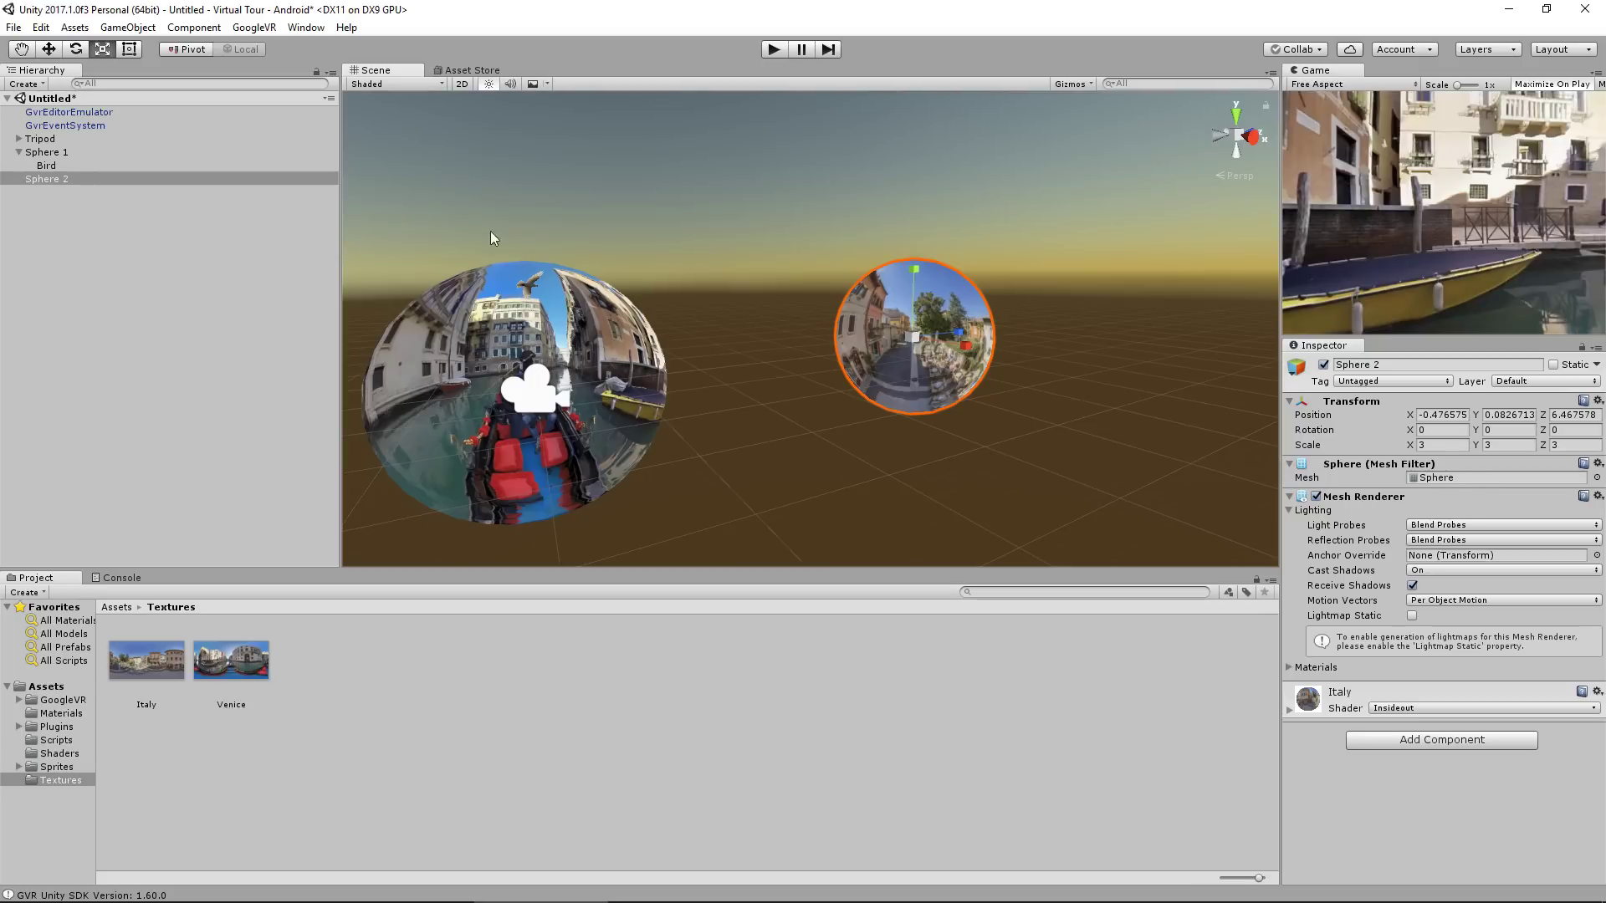
pyautogui.click(53, 166)
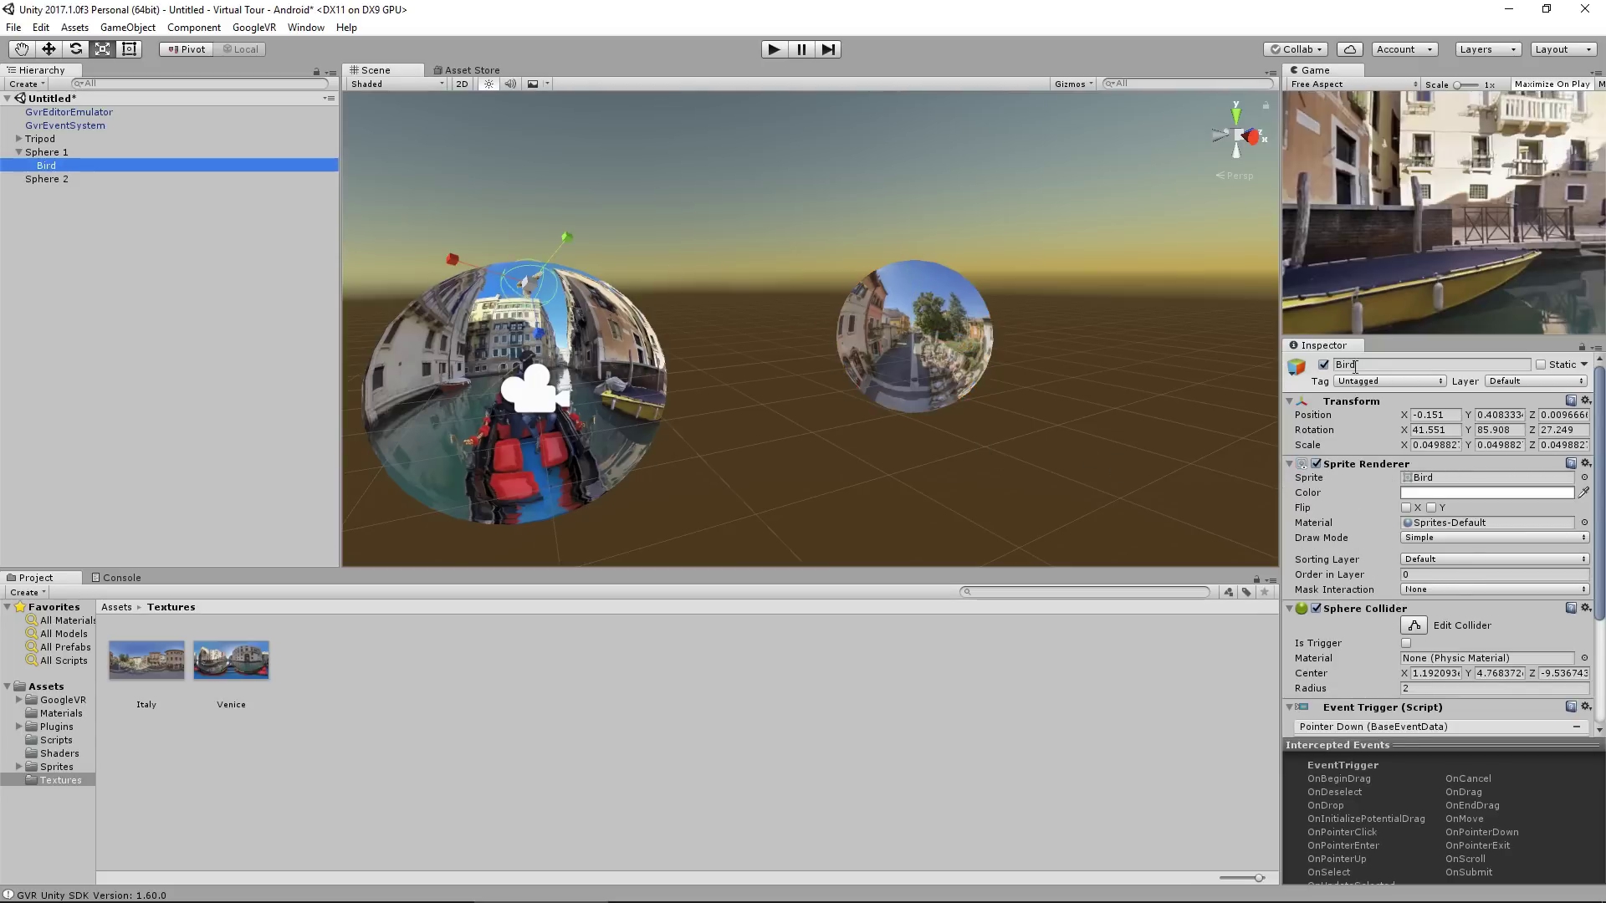
pyautogui.scroll(-3, 1352, 518)
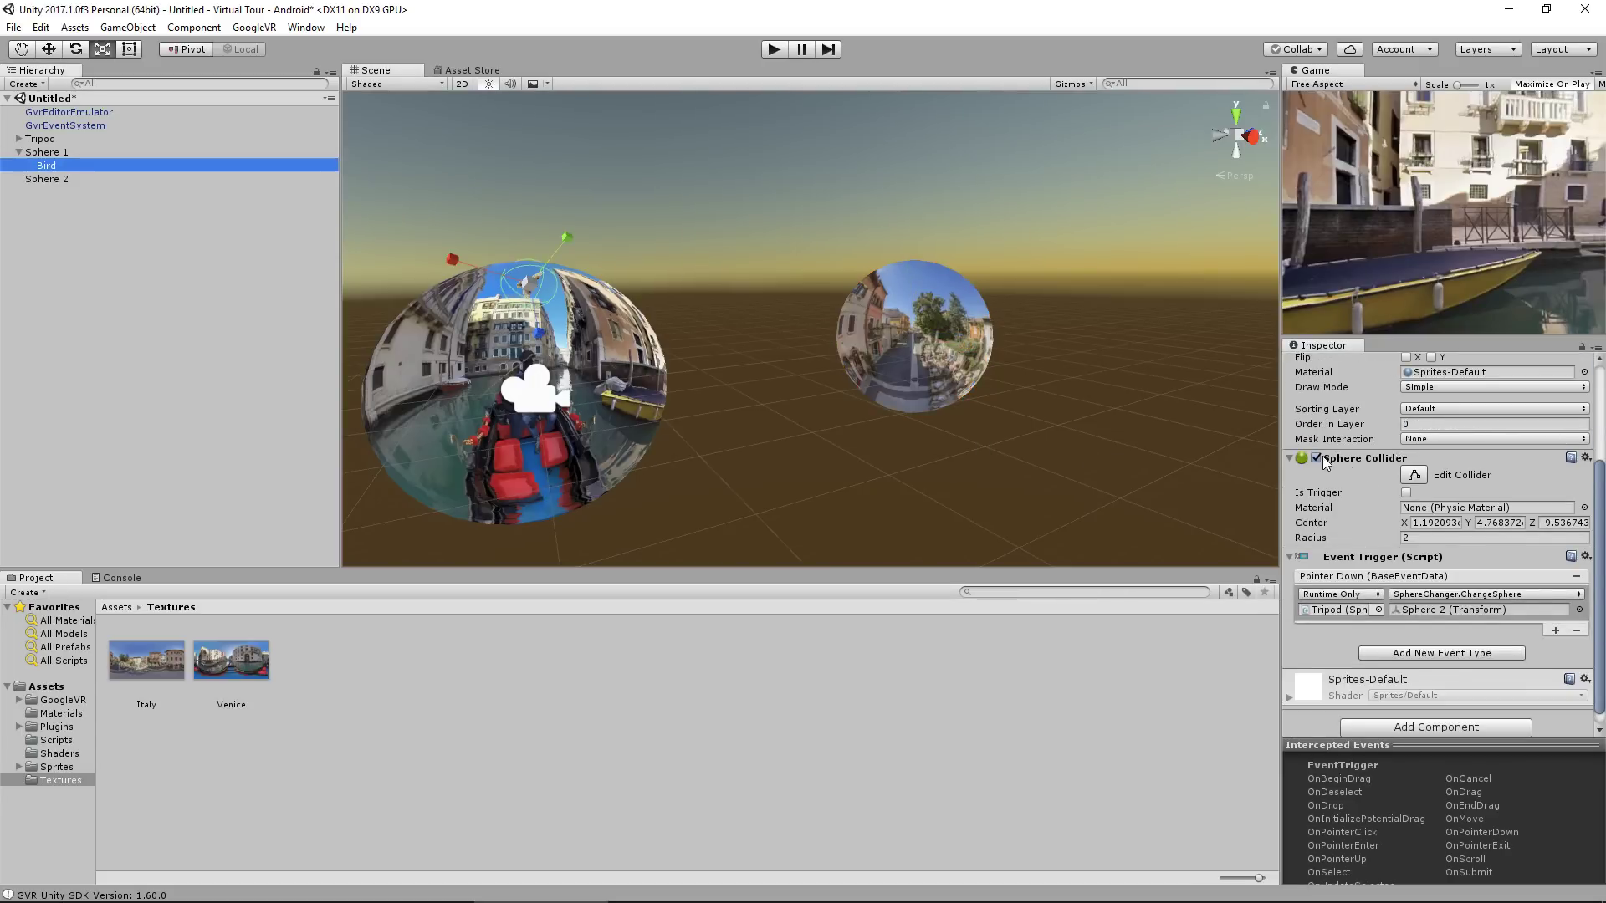
pyautogui.scroll(-1, 1449, 490)
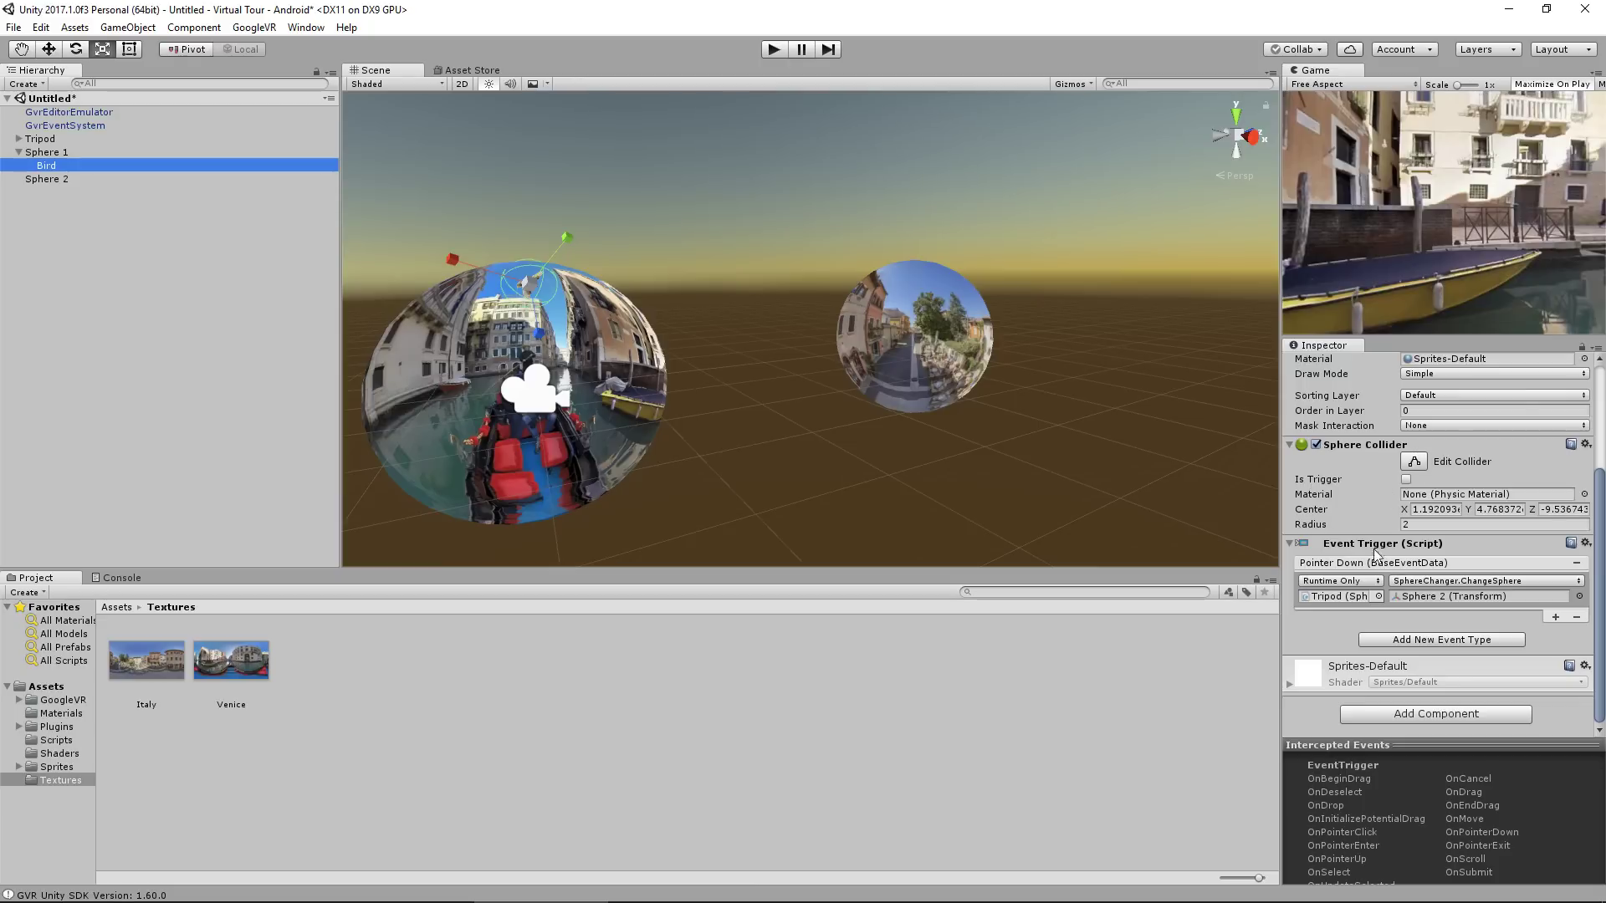